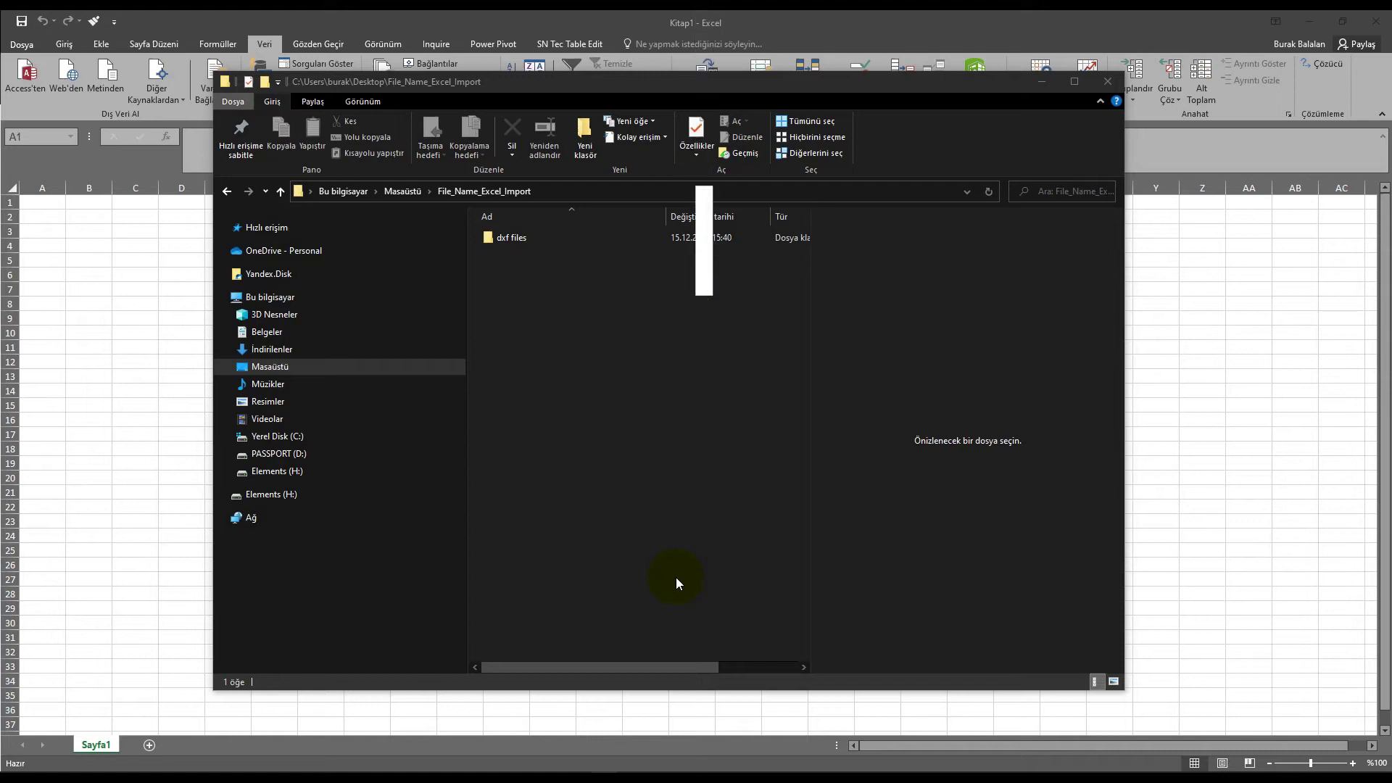
# Open the dxf files folder and scroll through its part files
pyautogui.doubleClick(506, 237)
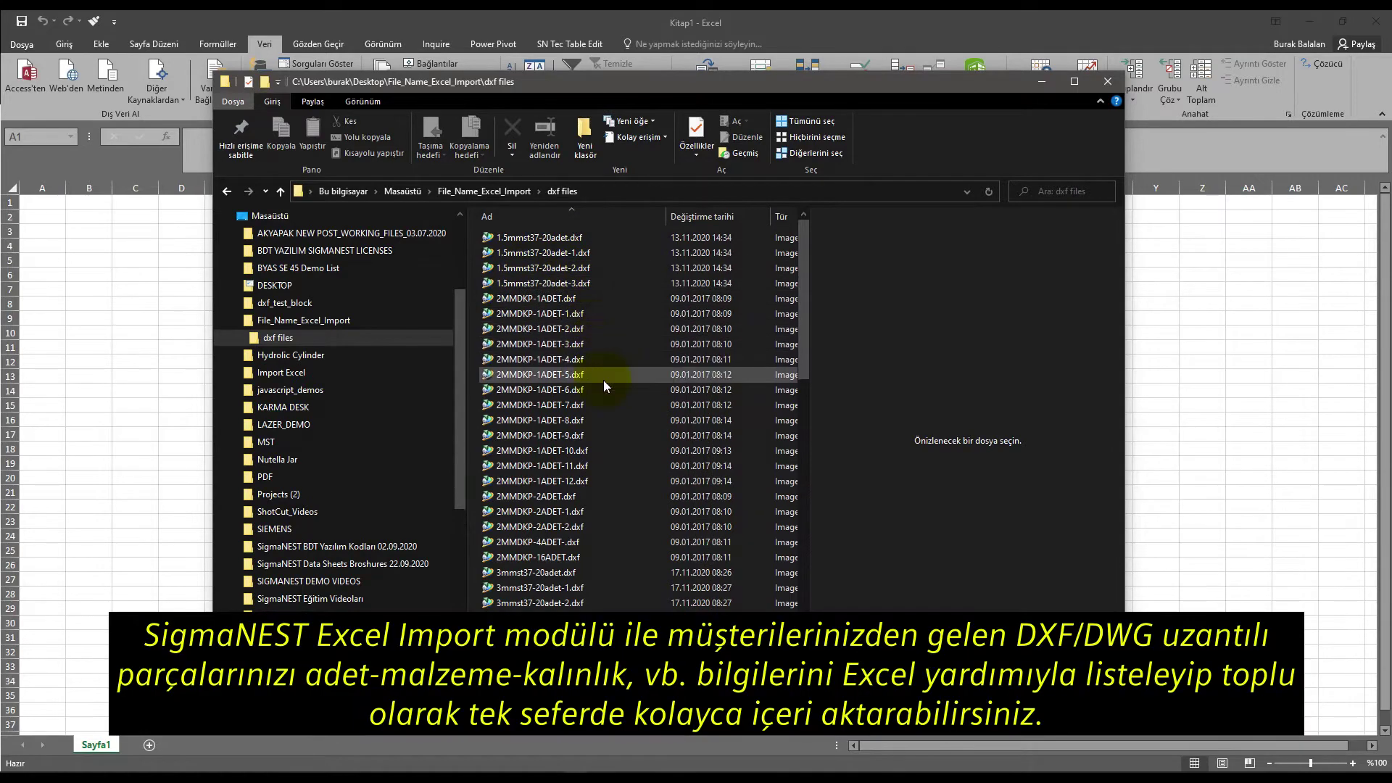
pyautogui.scroll(-2, 581, 500)
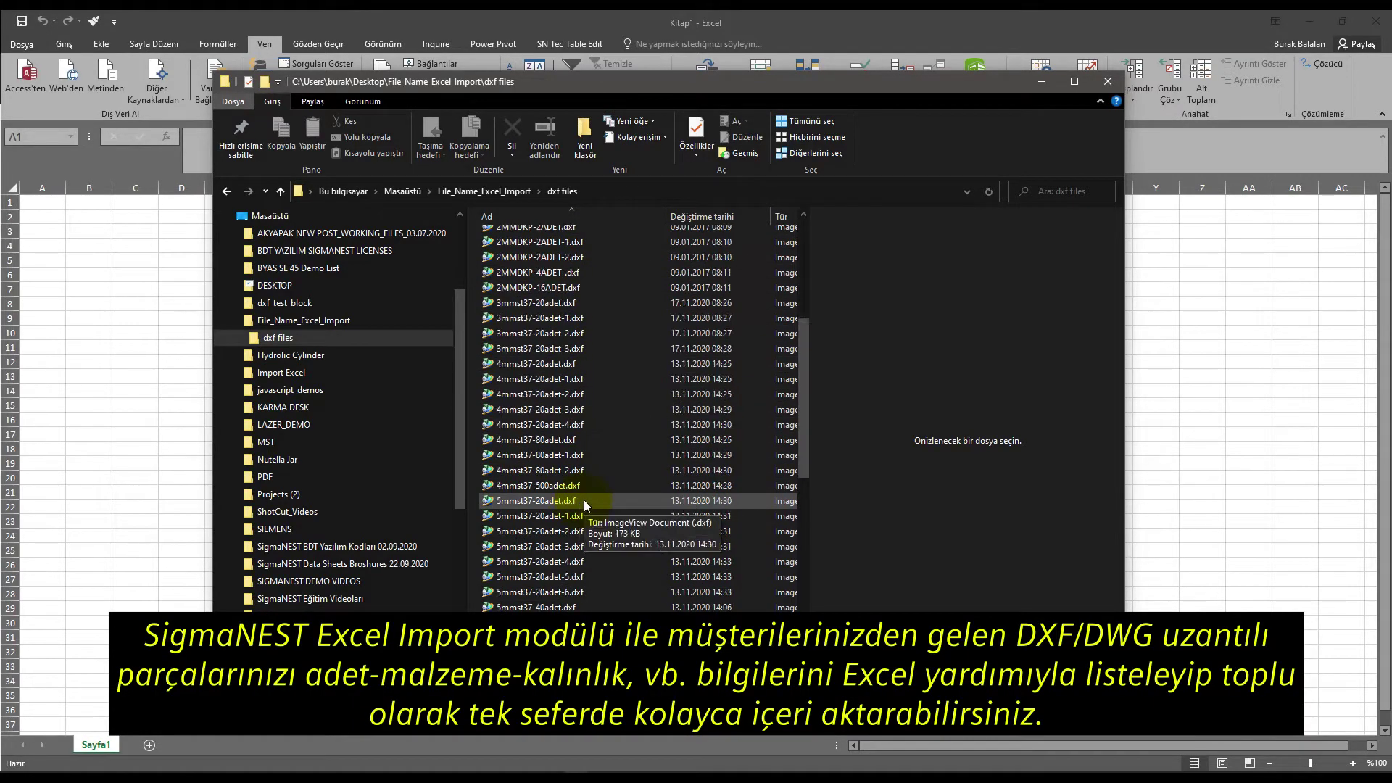
pyautogui.scroll(-5, 584, 498)
pyautogui.scroll(-4, 584, 499)
pyautogui.scroll(-4, 580, 508)
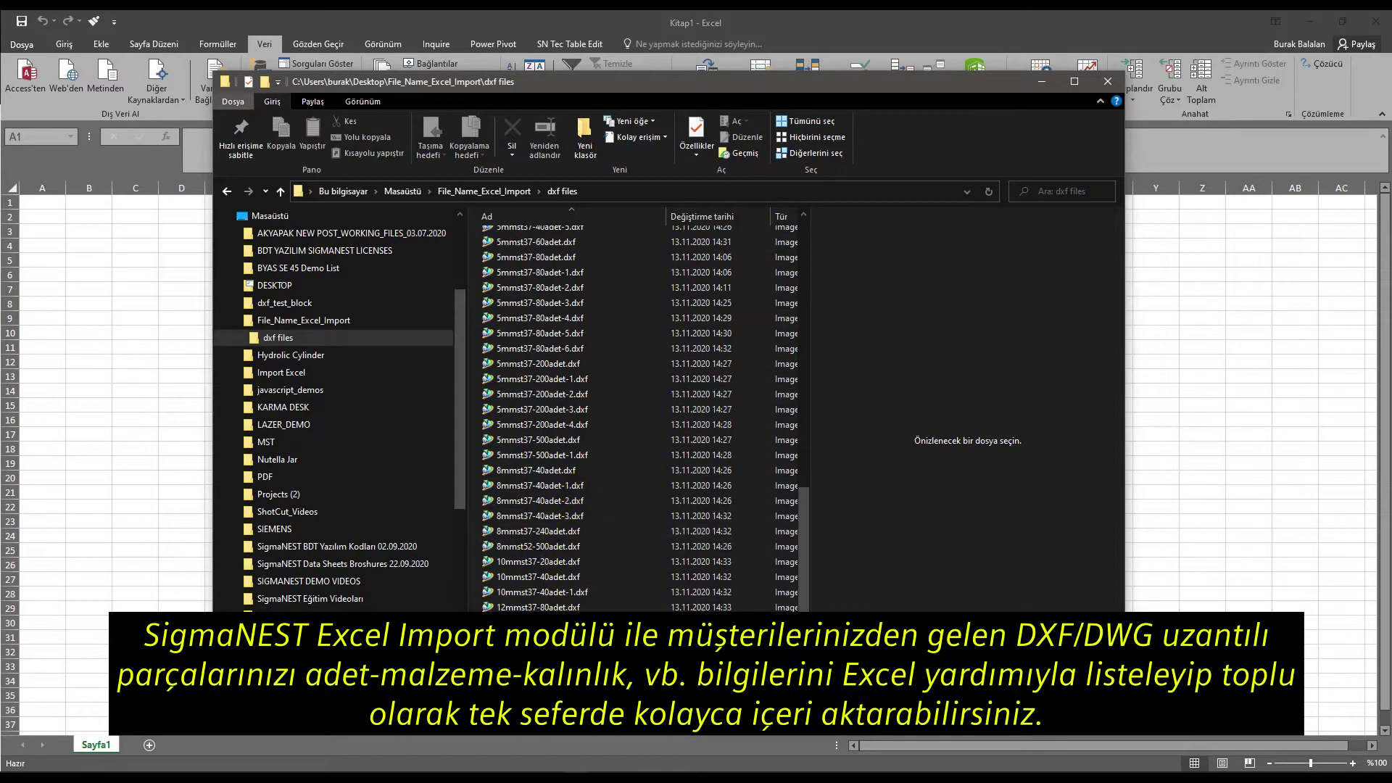
pyautogui.scroll(10, 647, 486)
pyautogui.scroll(3, 647, 484)
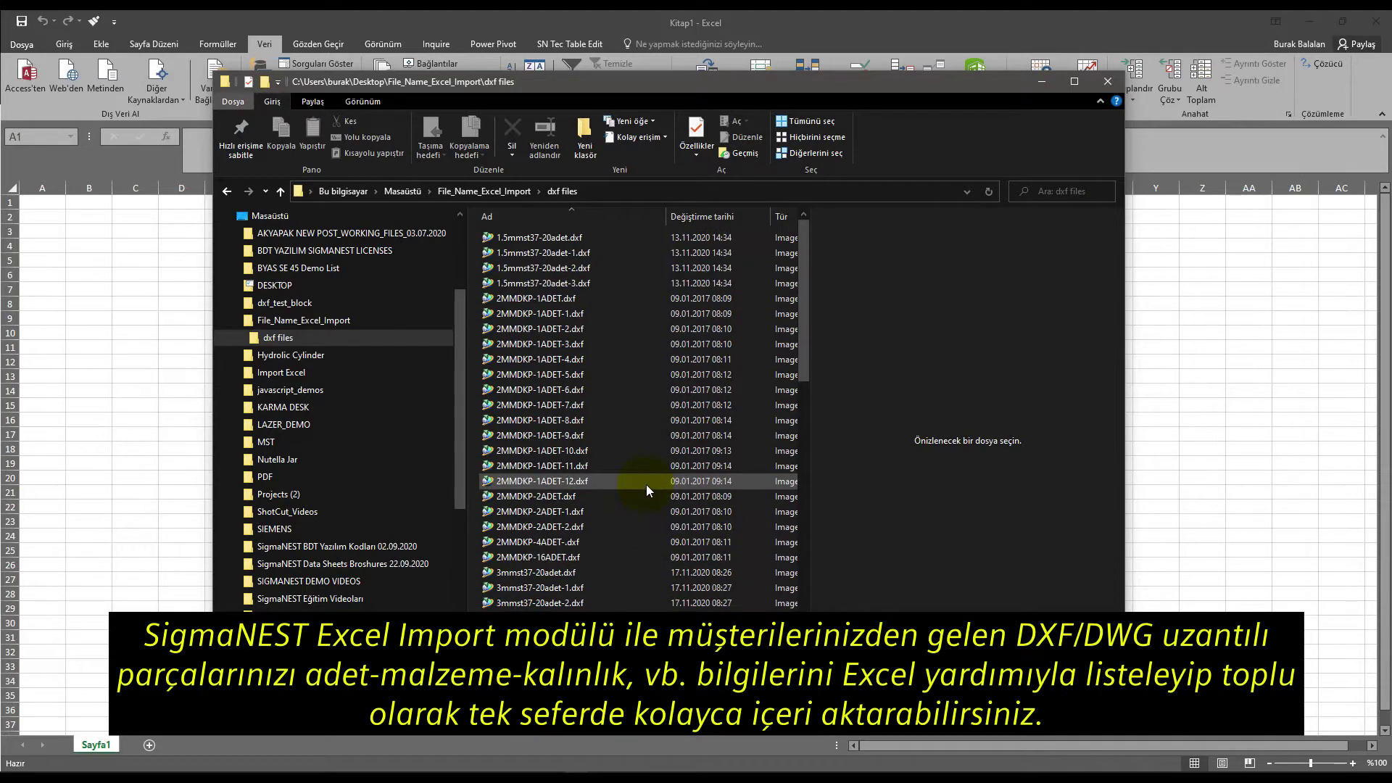
# Copy the dxf files folder's full path from the address bar and return to Excel
pyautogui.click(615, 192)
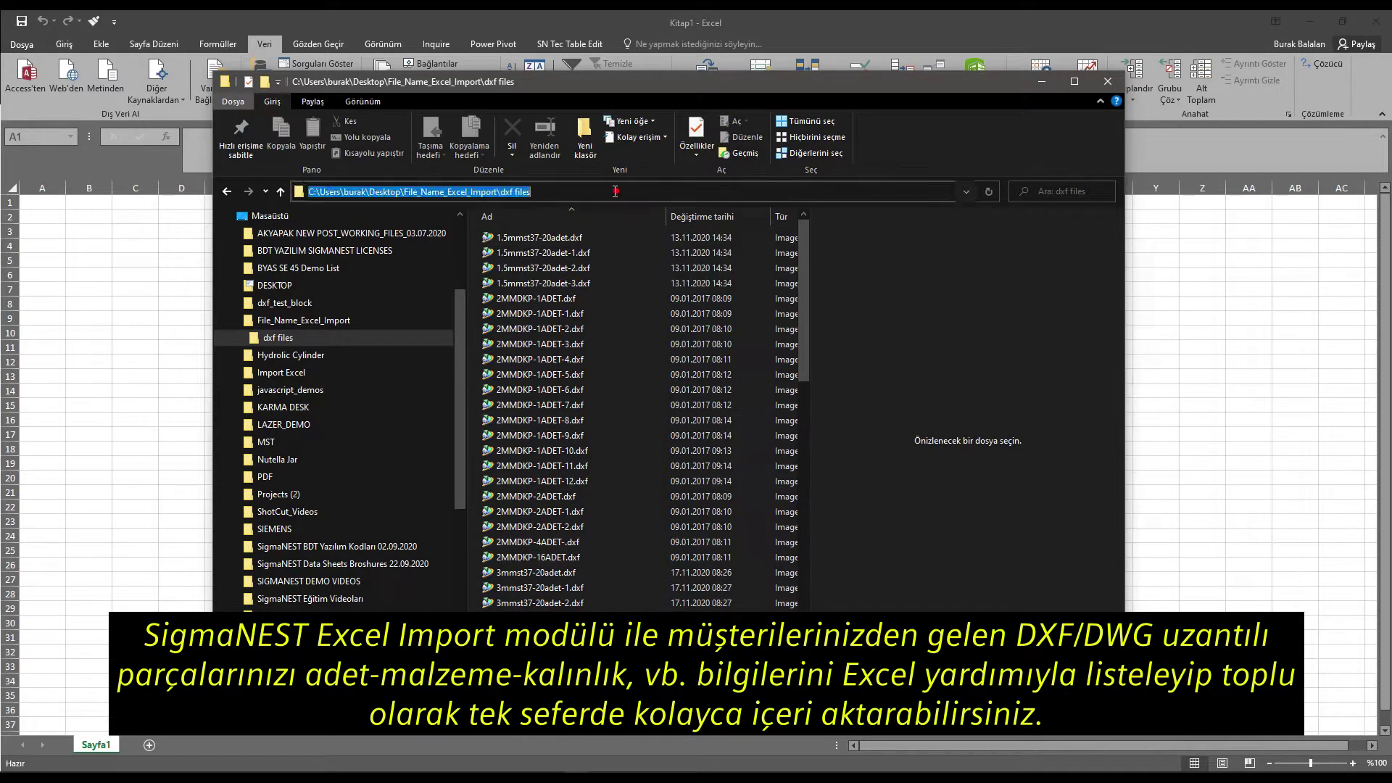
pyautogui.rightClick(549, 192)
pyautogui.click(558, 239)
pyautogui.hotkey('alt', 'Tab')
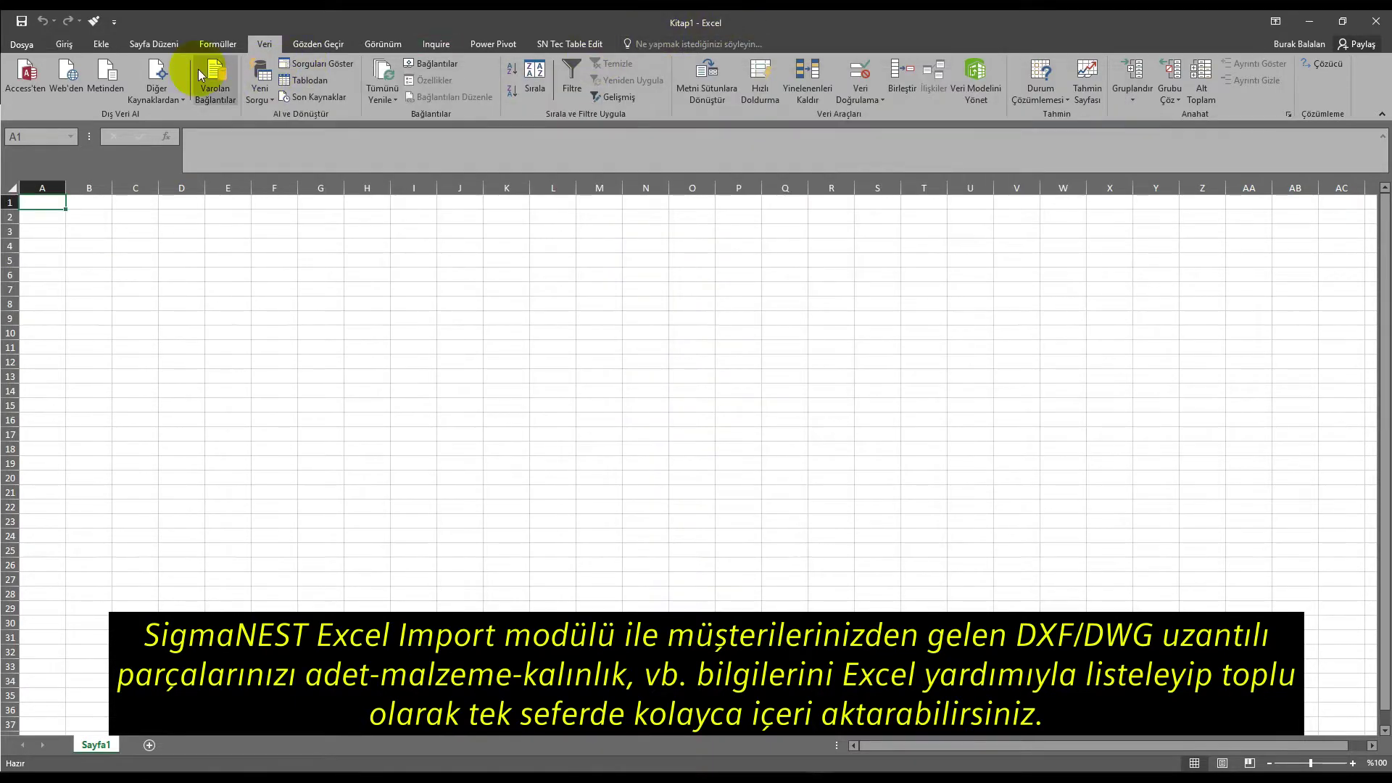
# Create a From Folder query on the pasted dxf files path and send it to Power Query Editor
pyautogui.click(269, 102)
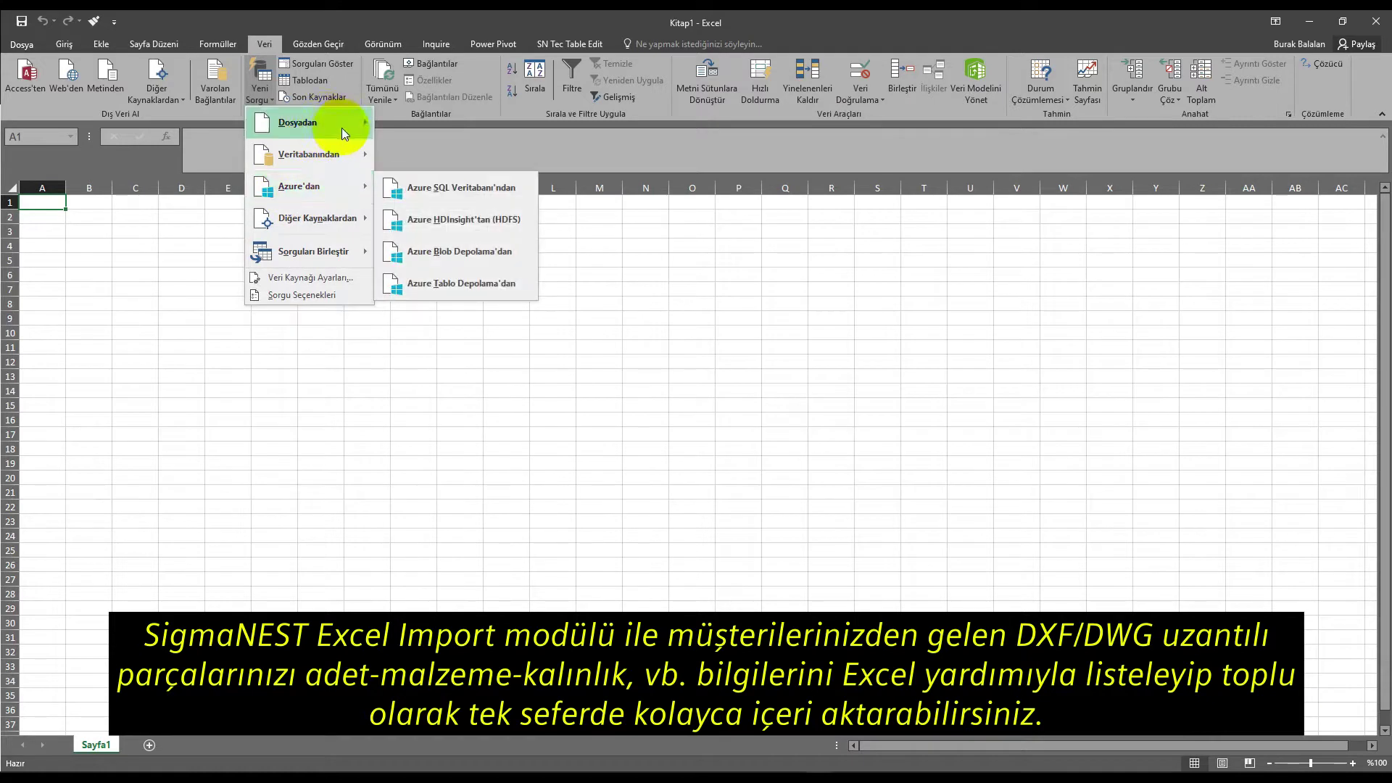
pyautogui.moveTo(304, 122)
pyautogui.click(441, 217)
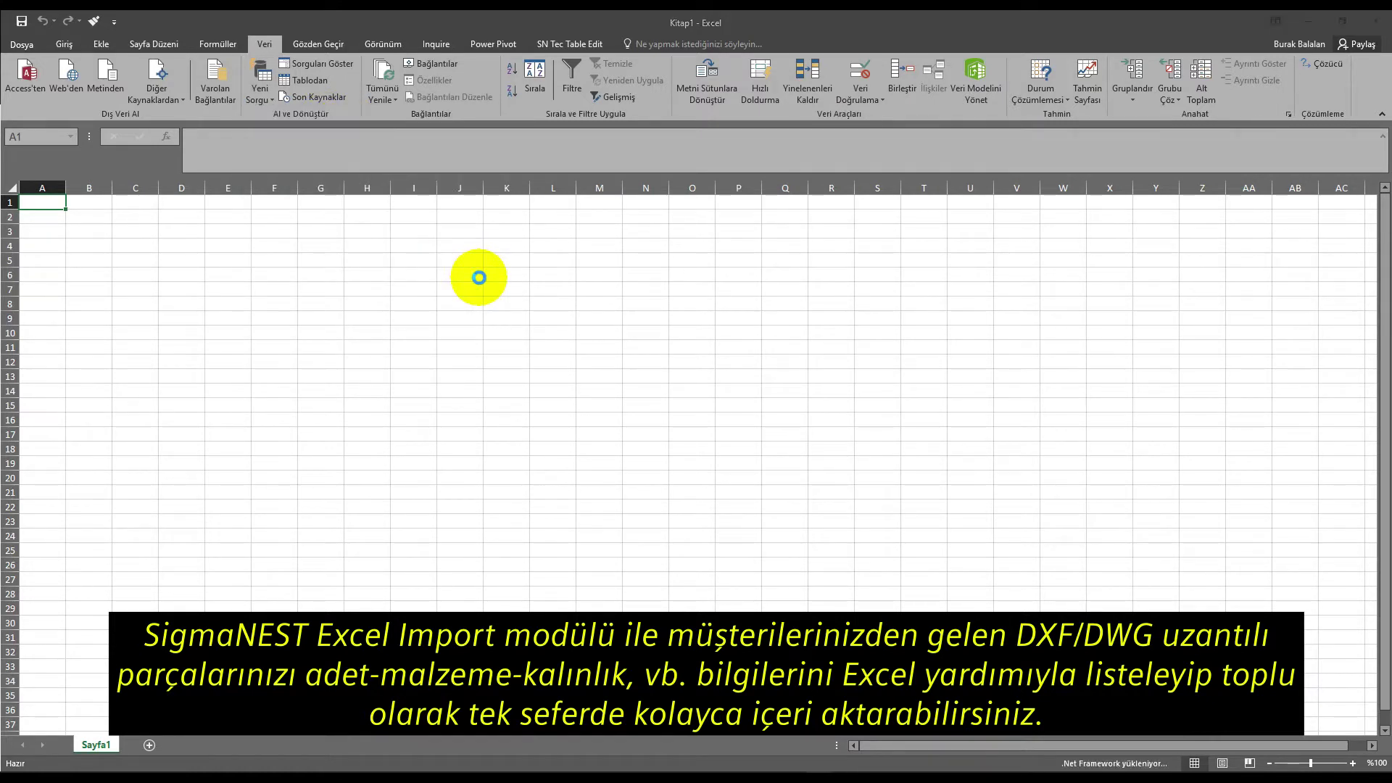
pyautogui.click(508, 377)
pyautogui.rightClick(513, 377)
pyautogui.click(551, 439)
pyautogui.click(856, 444)
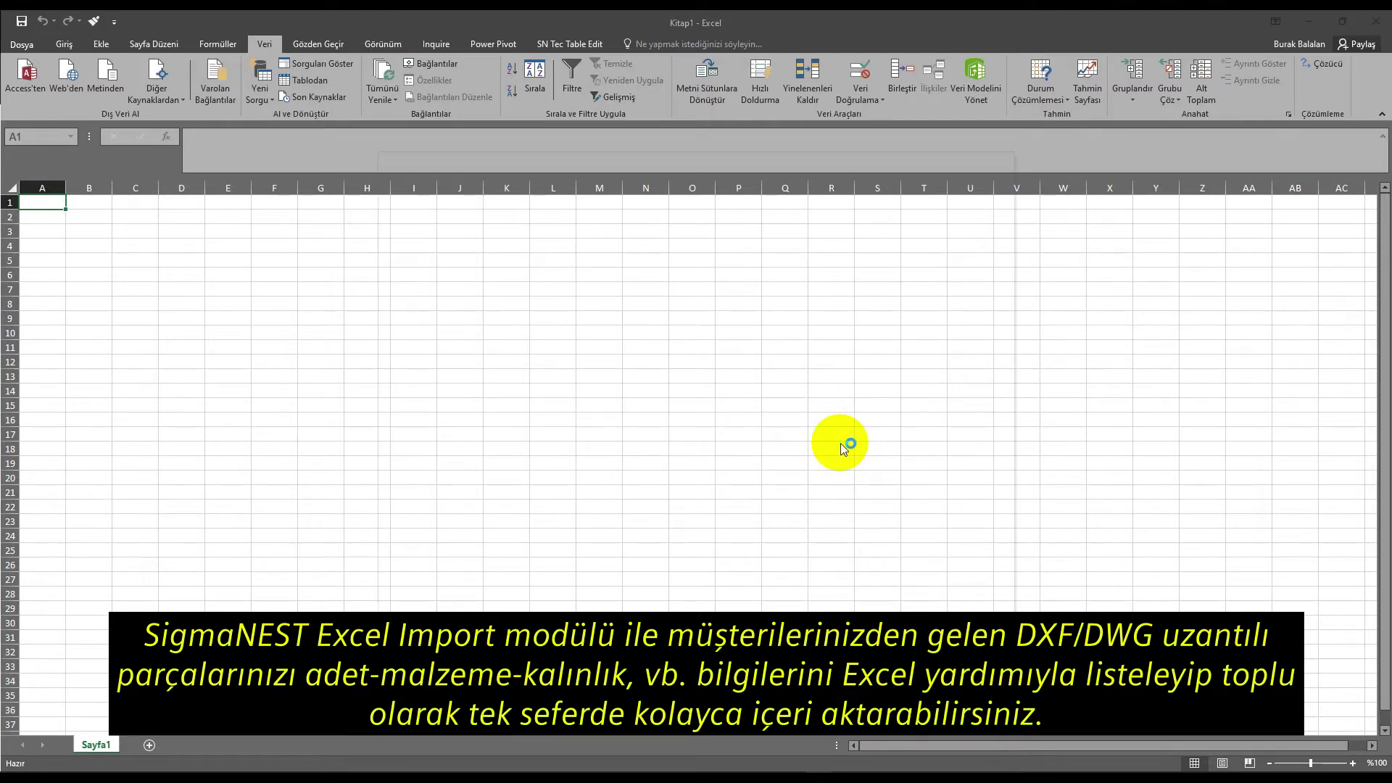
pyautogui.moveTo(570, 163); pyautogui.dragTo(378, 136)
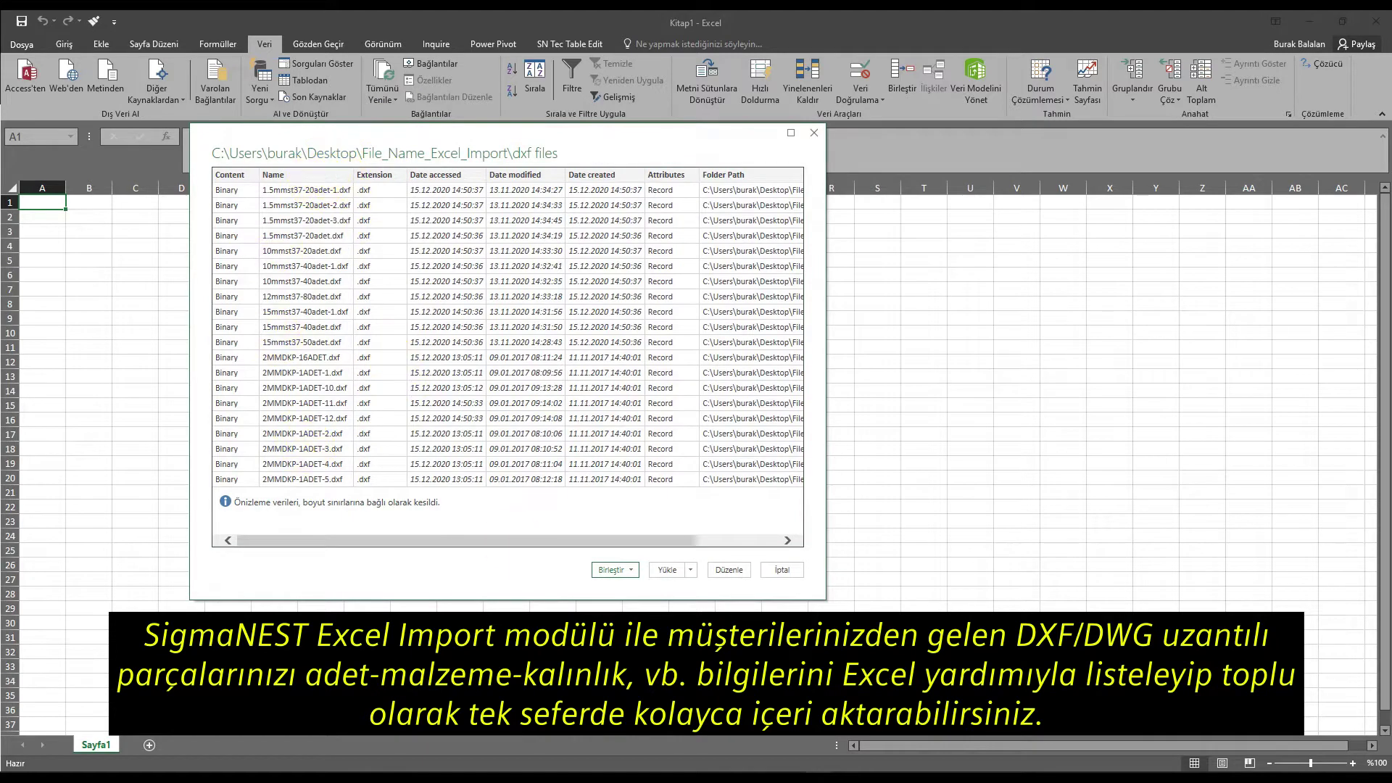
pyautogui.click(729, 570)
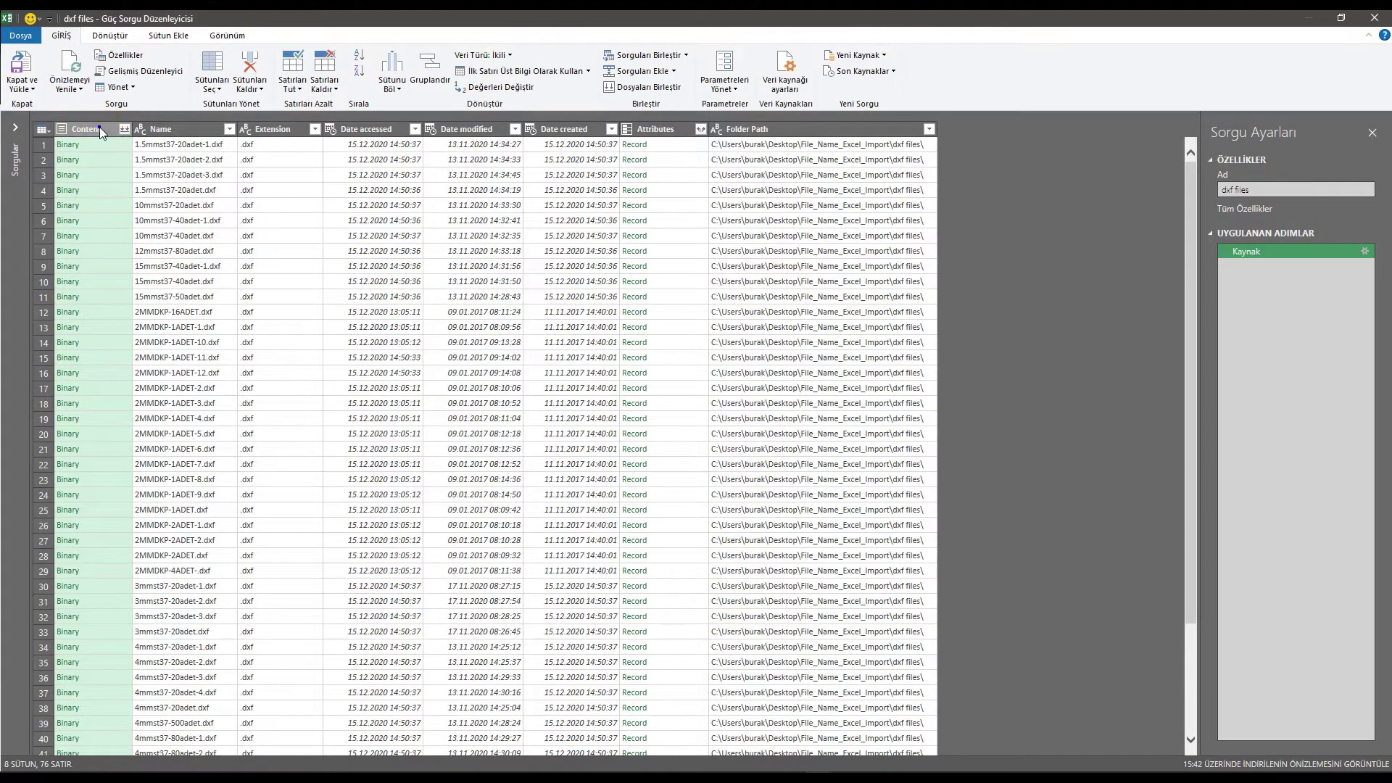
# Remove the Content, Date accessed, Date modified, Date created and Attributes columns
pyautogui.rightClick(98, 127)
pyautogui.click(124, 156)
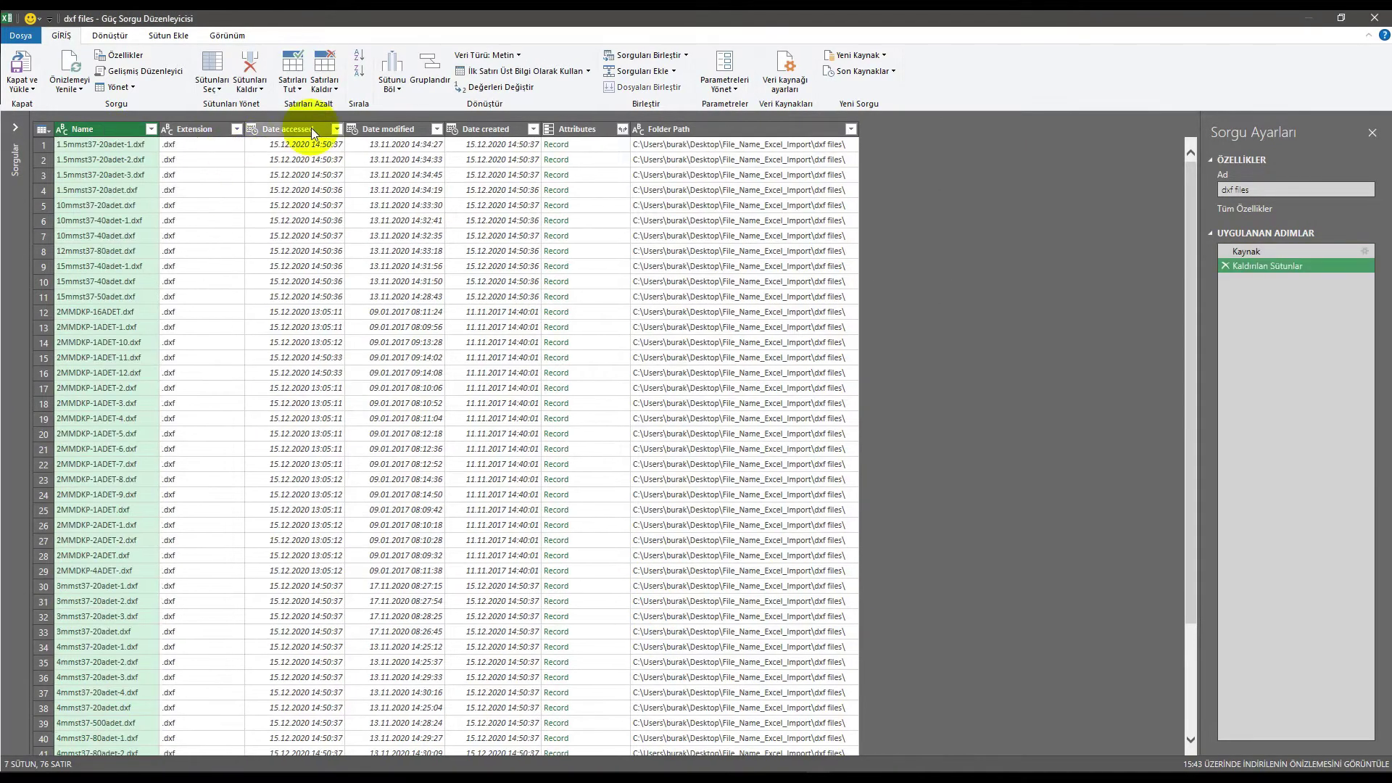
pyautogui.click(312, 132)
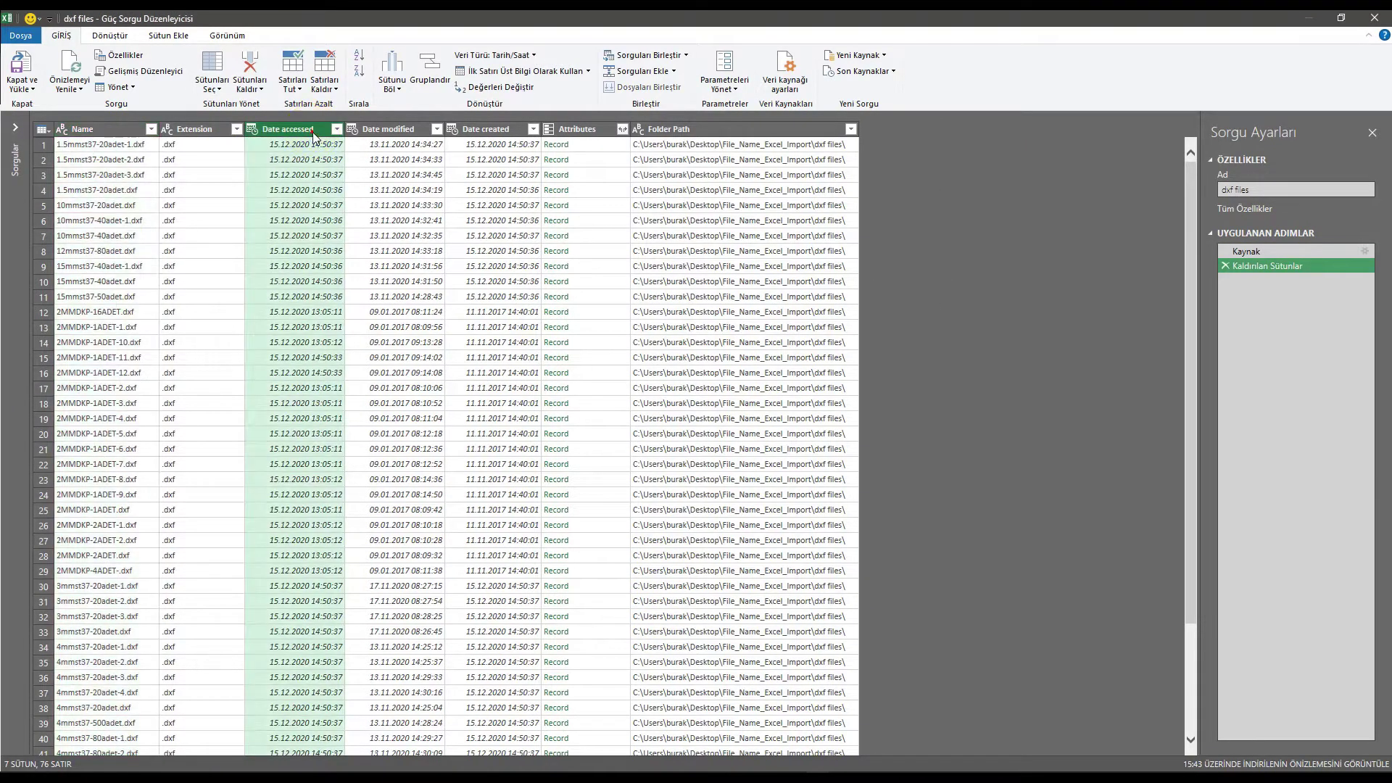
pyautogui.keyDown('shift'); pyautogui.click(395, 132); pyautogui.keyUp('shift')
pyautogui.keyDown('shift'); pyautogui.click(500, 129); pyautogui.keyUp('shift')
pyautogui.keyDown('shift'); pyautogui.click(591, 129); pyautogui.keyUp('shift')
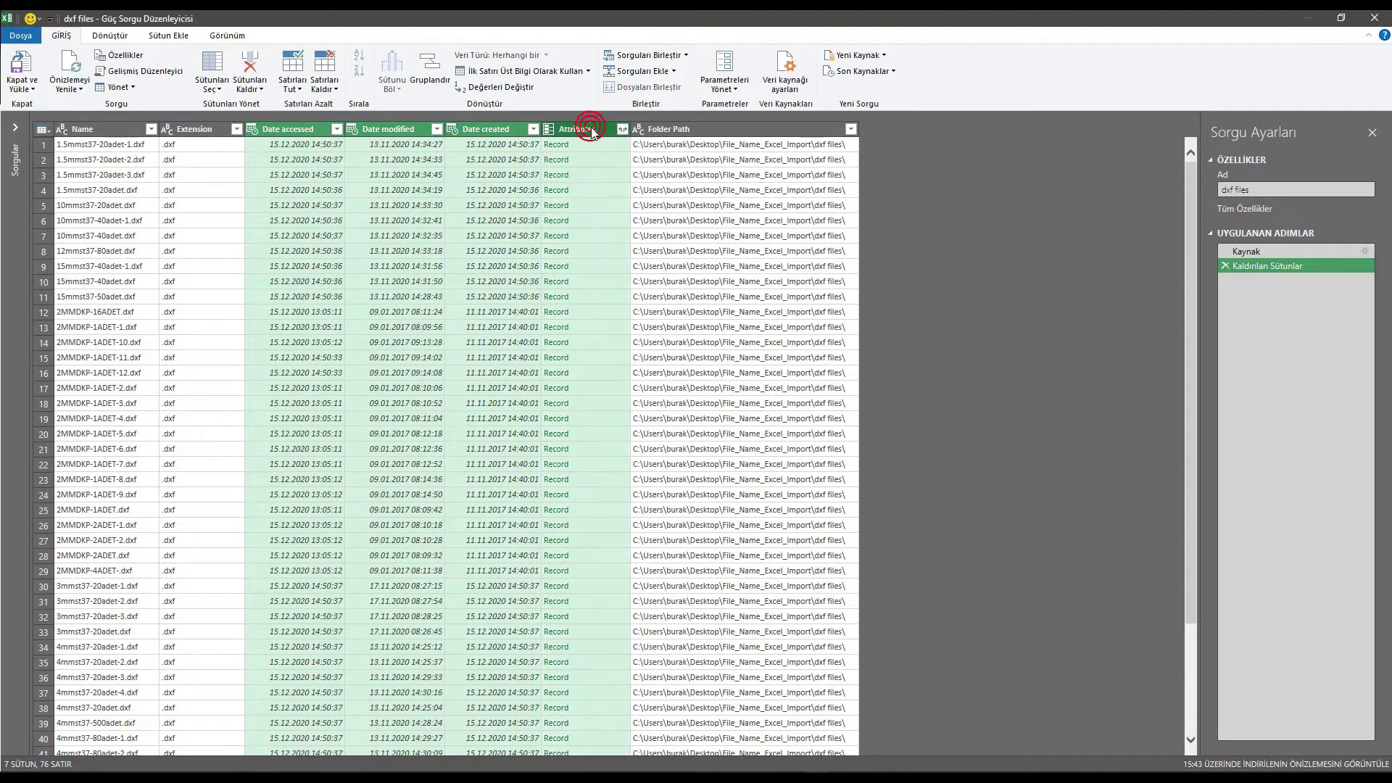
pyautogui.rightClick(591, 130)
pyautogui.click(645, 156)
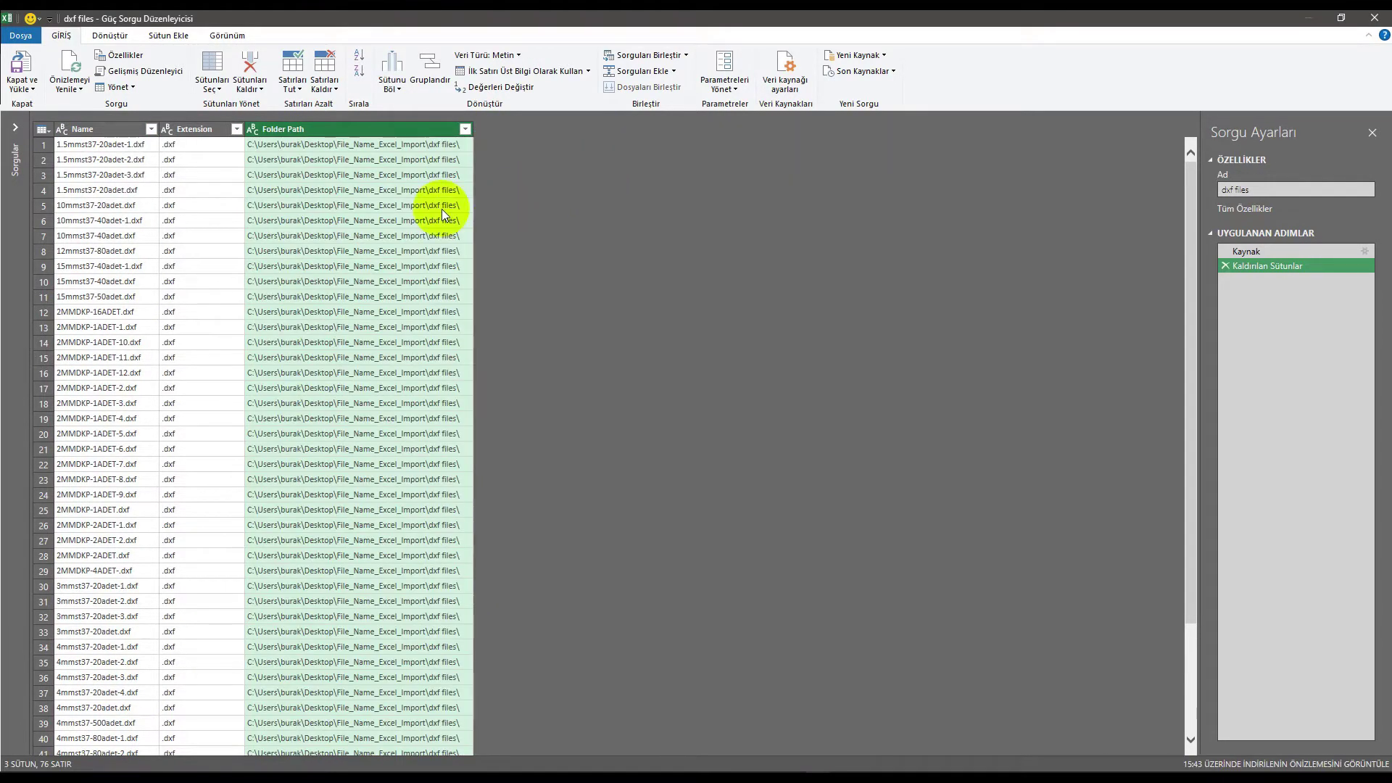
# Replace '.dxf' with nothing in the Name column values
pyautogui.click(104, 129)
pyautogui.rightClick(104, 130)
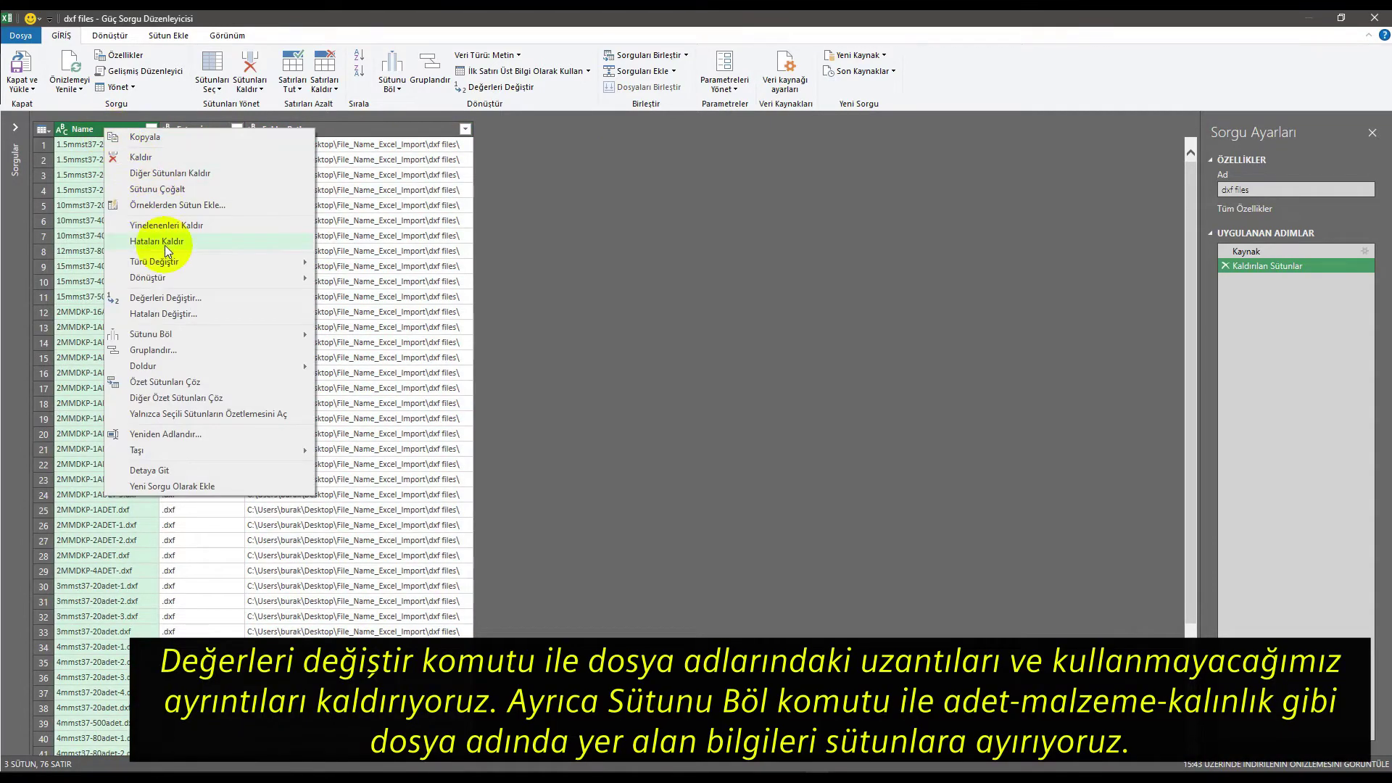
pyautogui.click(156, 299)
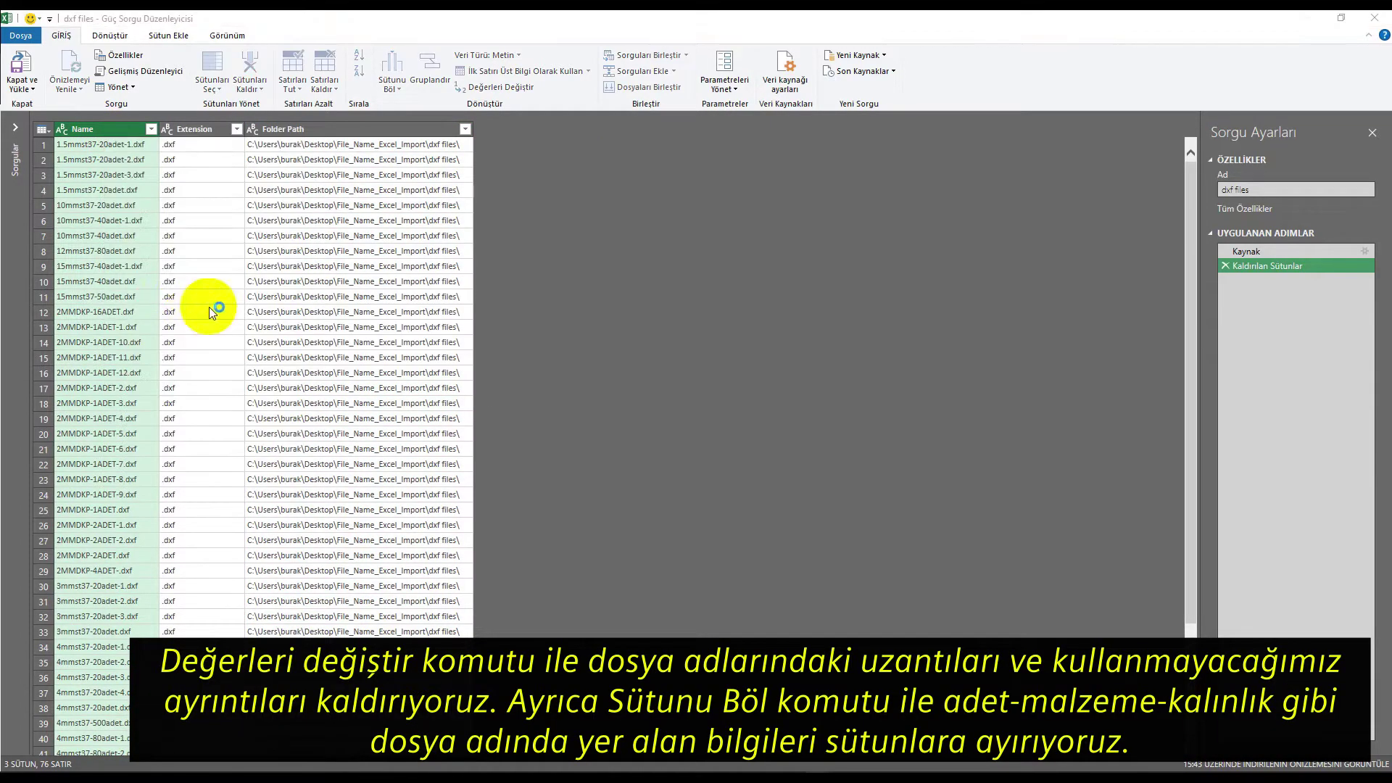
pyautogui.click(486, 371)
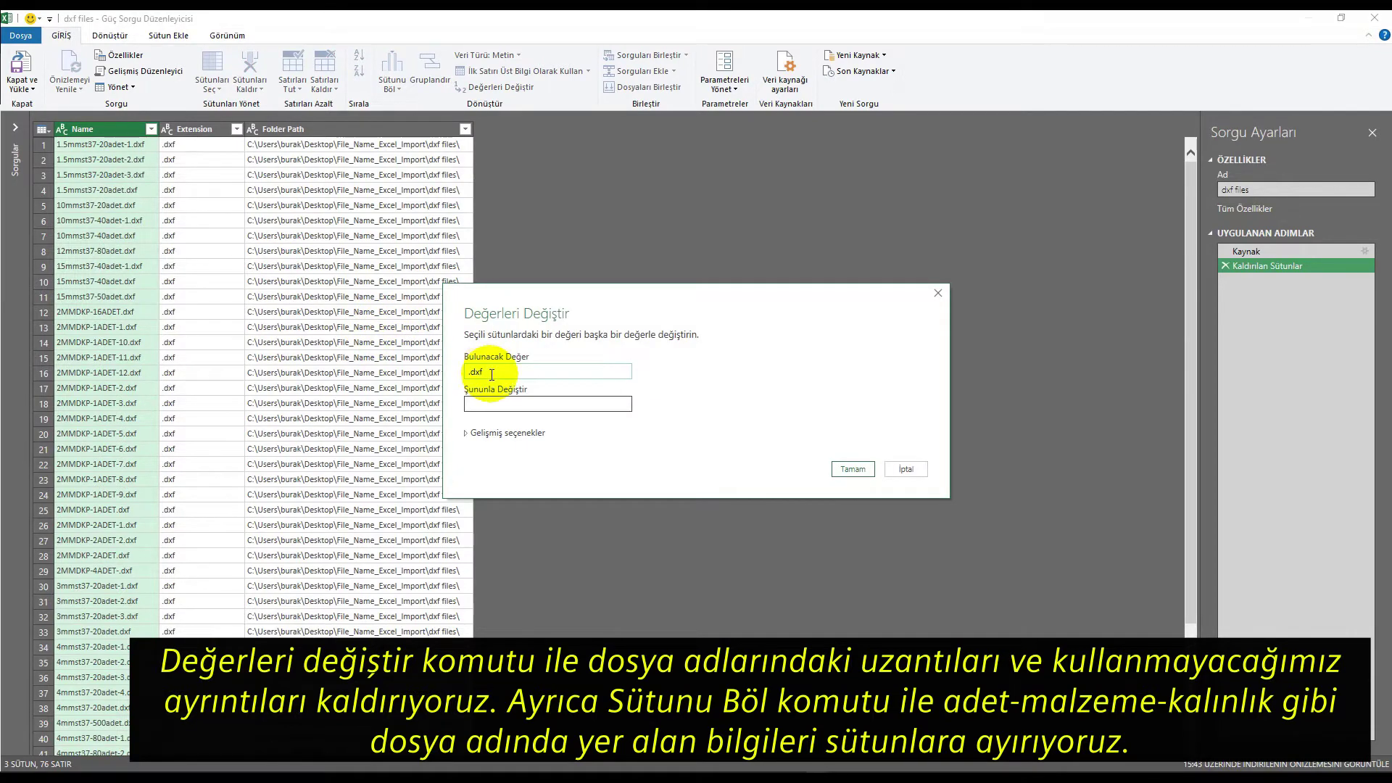
pyautogui.click(508, 403)
pyautogui.click(839, 470)
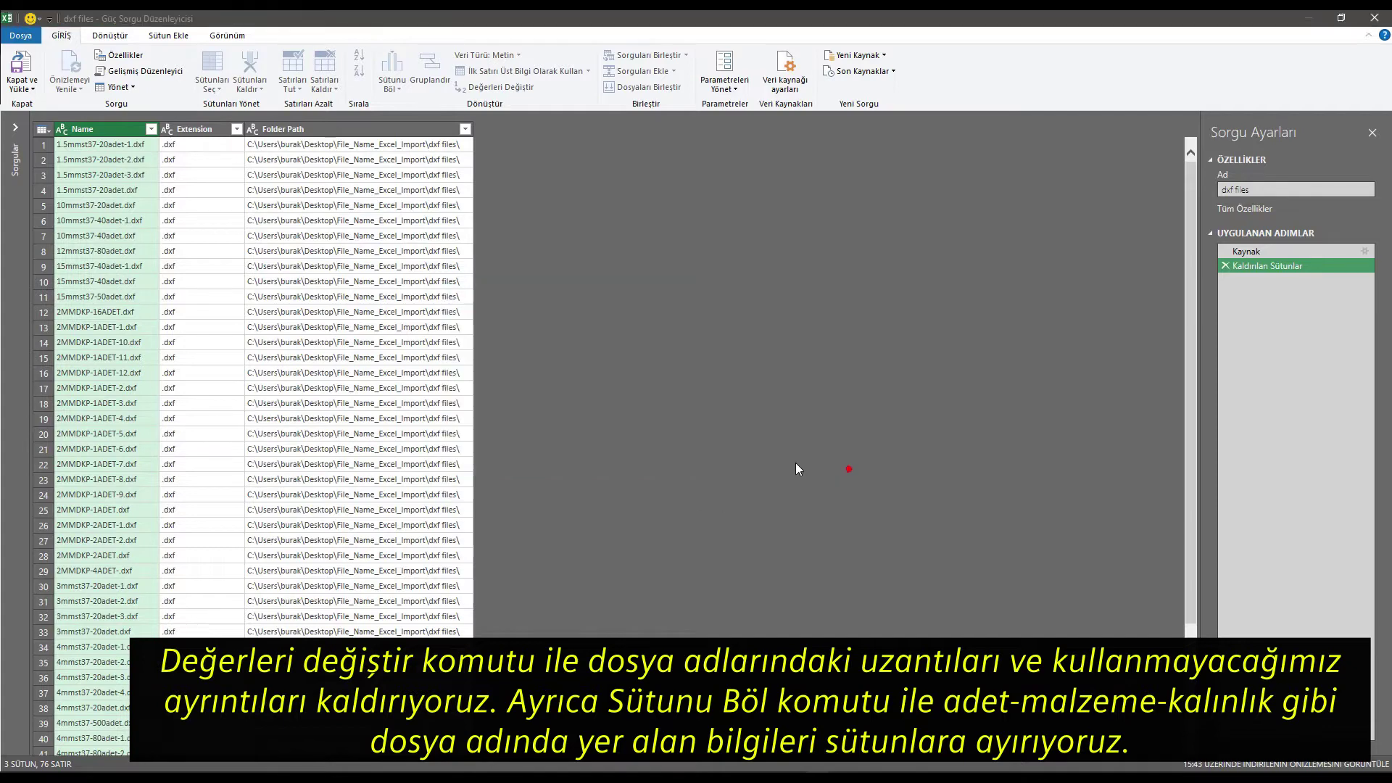
pyautogui.rightClick(106, 128)
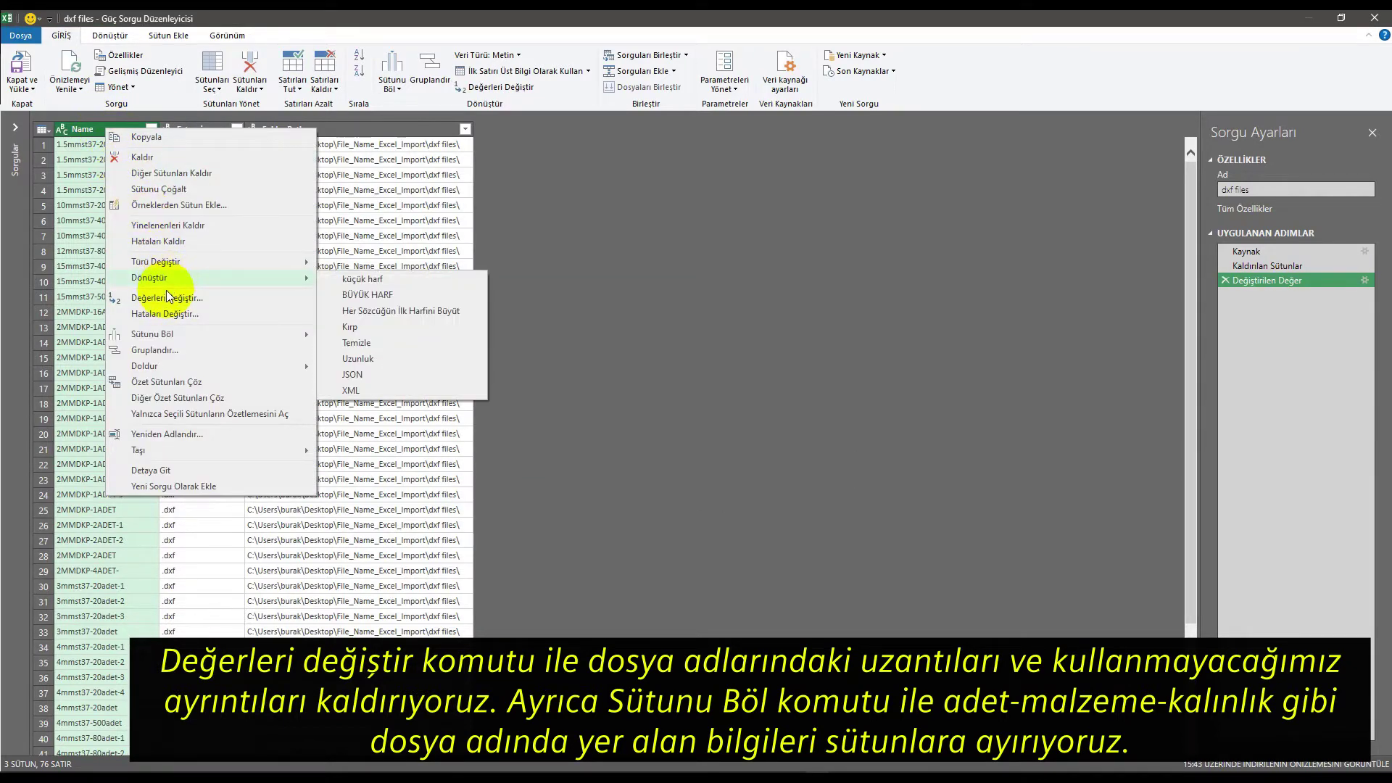
pyautogui.moveTo(153, 334)
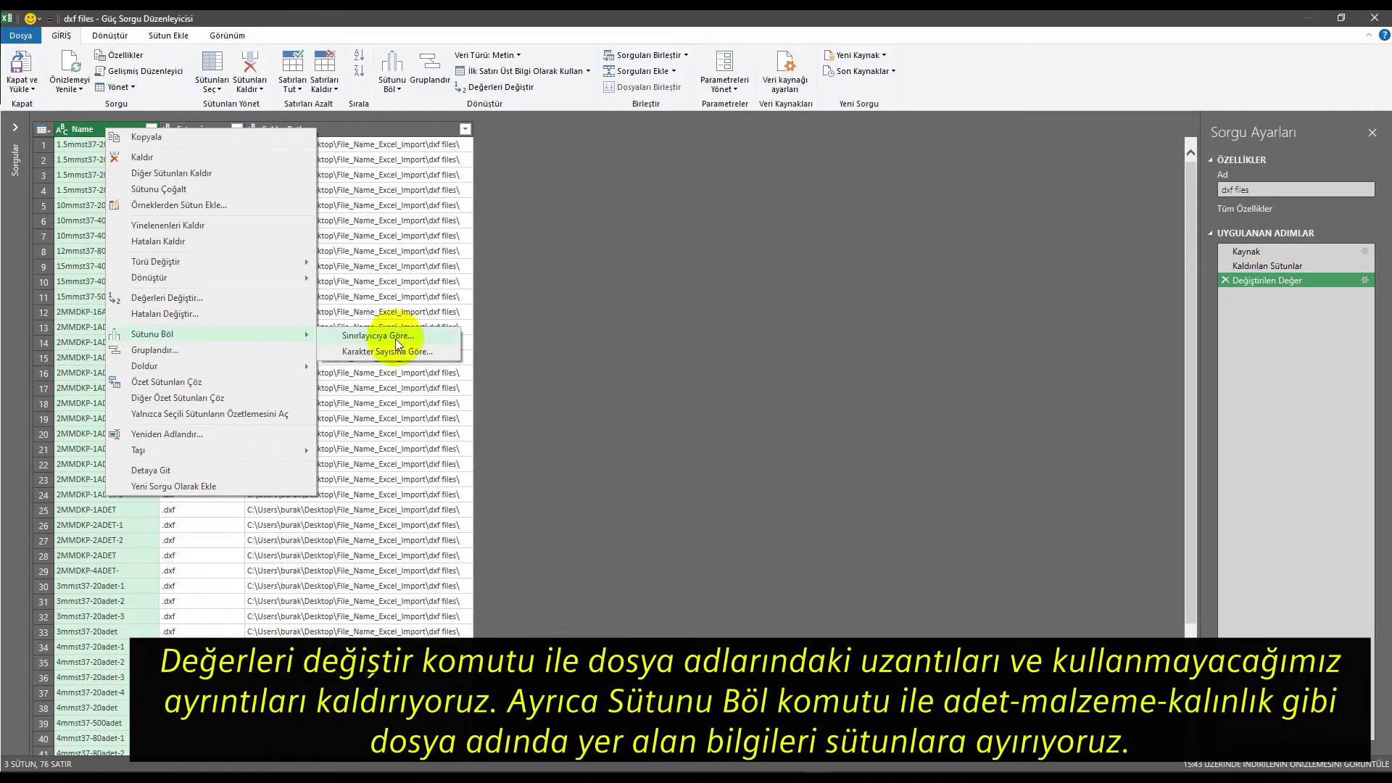
# Split Name at every '-' delimiter into three columns, Name.1, Name.2 and Name.3
pyautogui.click(385, 336)
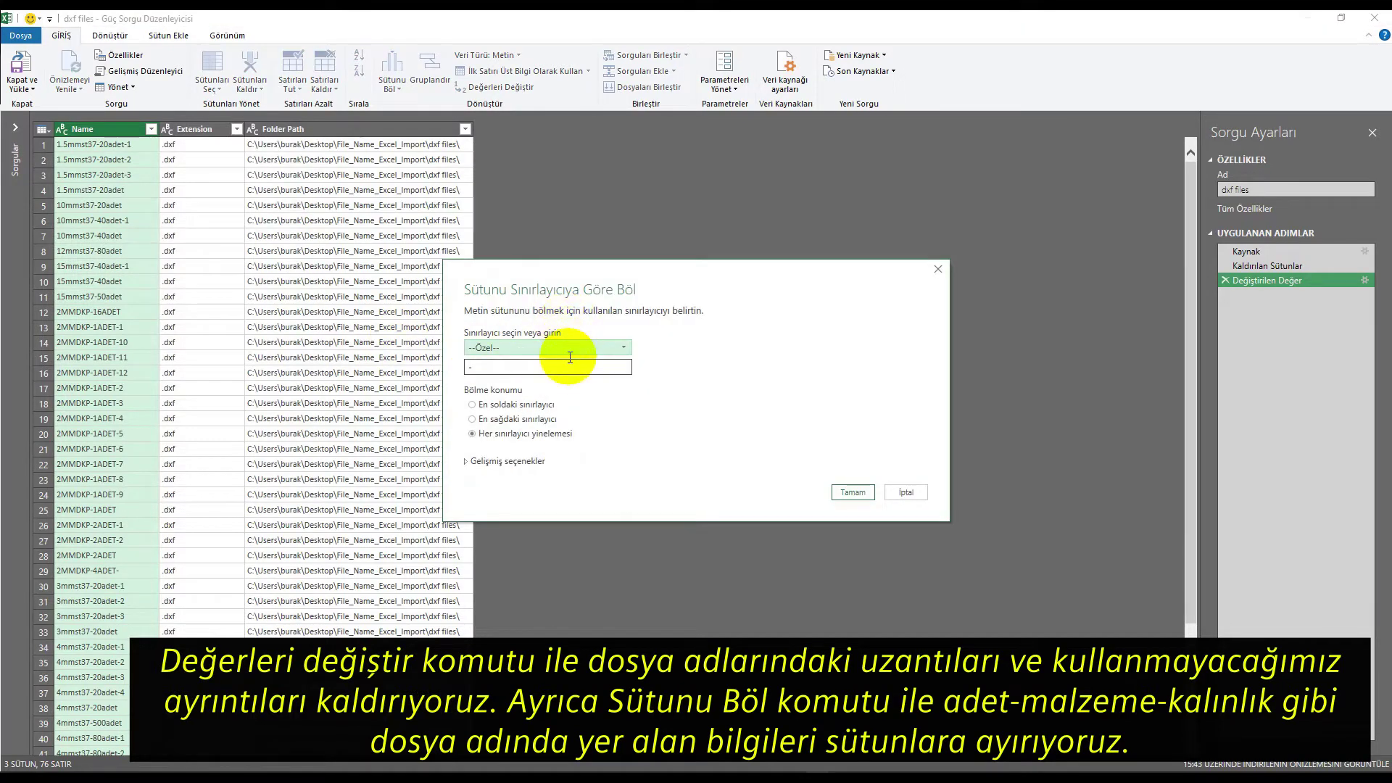
pyautogui.click(535, 360)
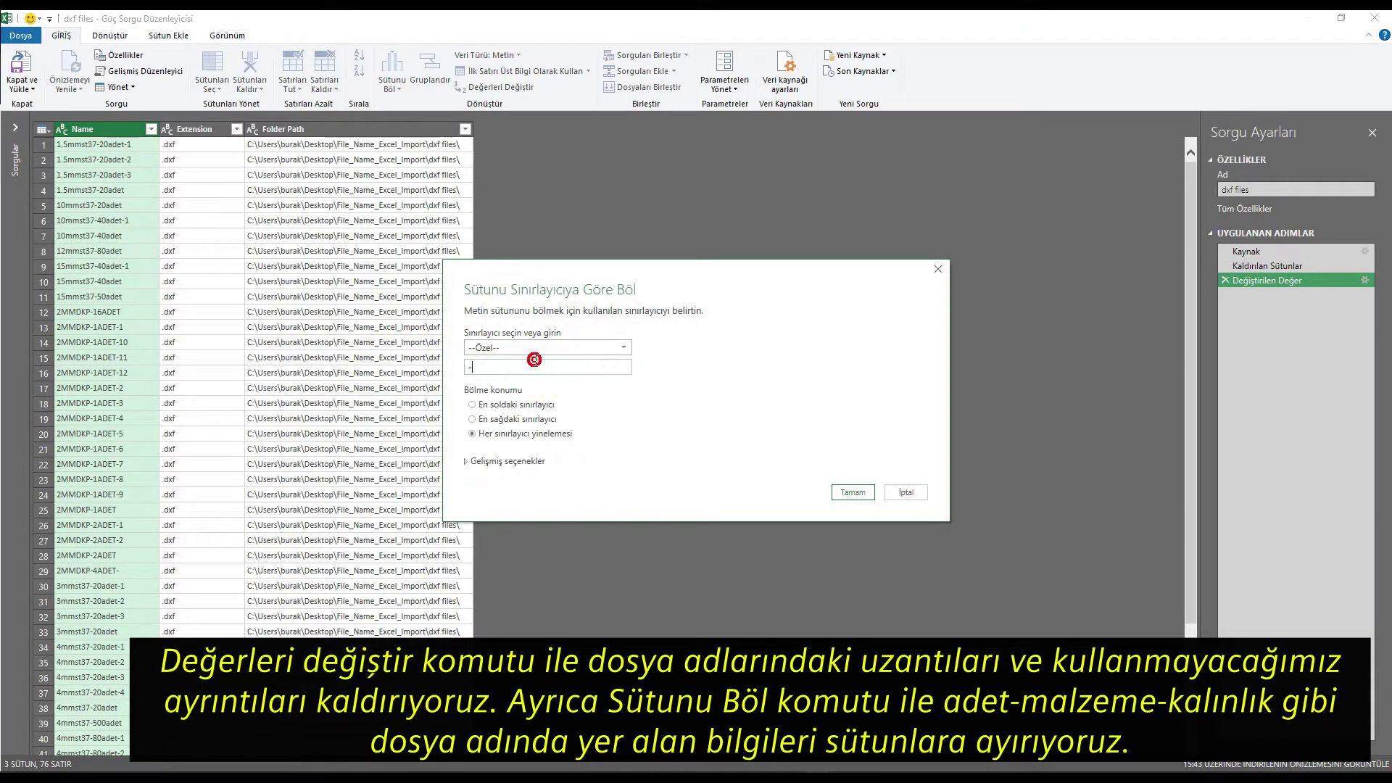
pyautogui.click(480, 462)
pyautogui.click(465, 537)
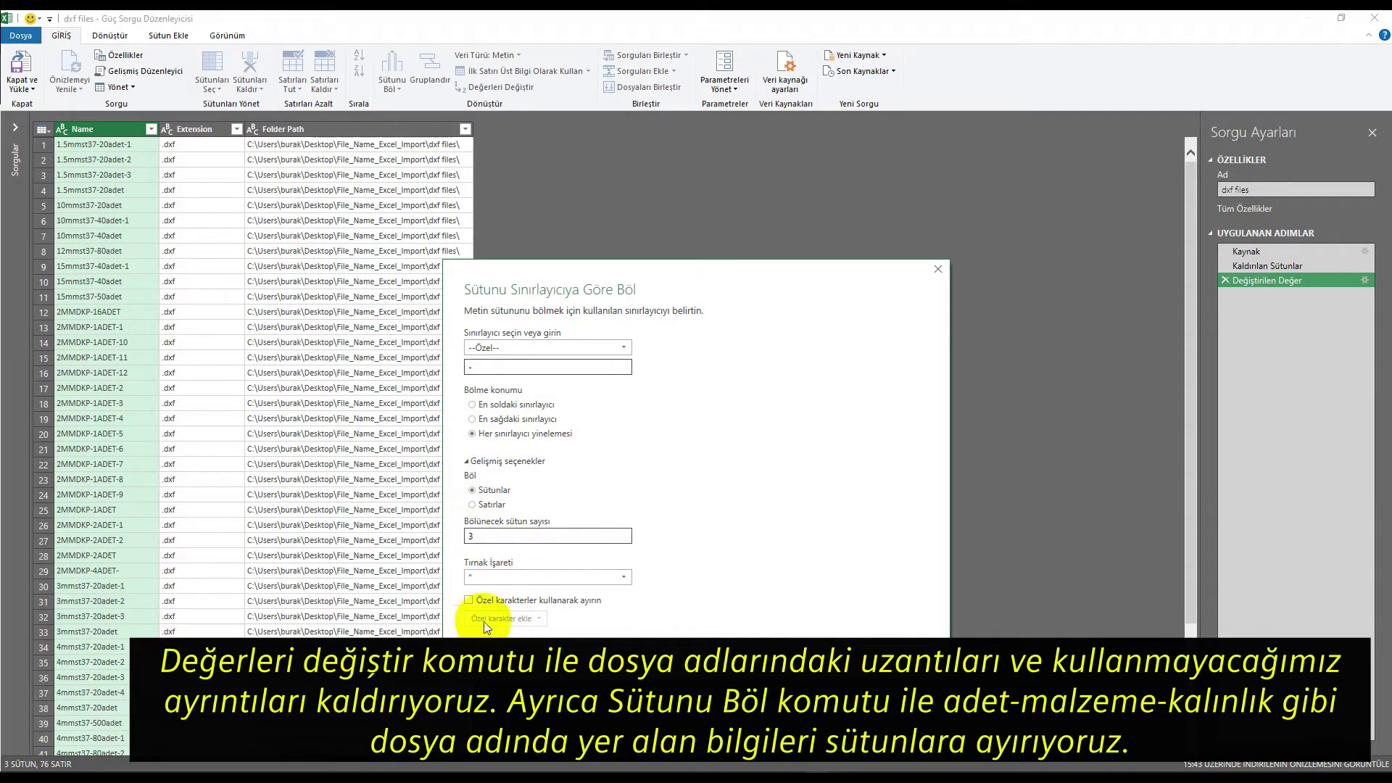
pyautogui.press('Return')
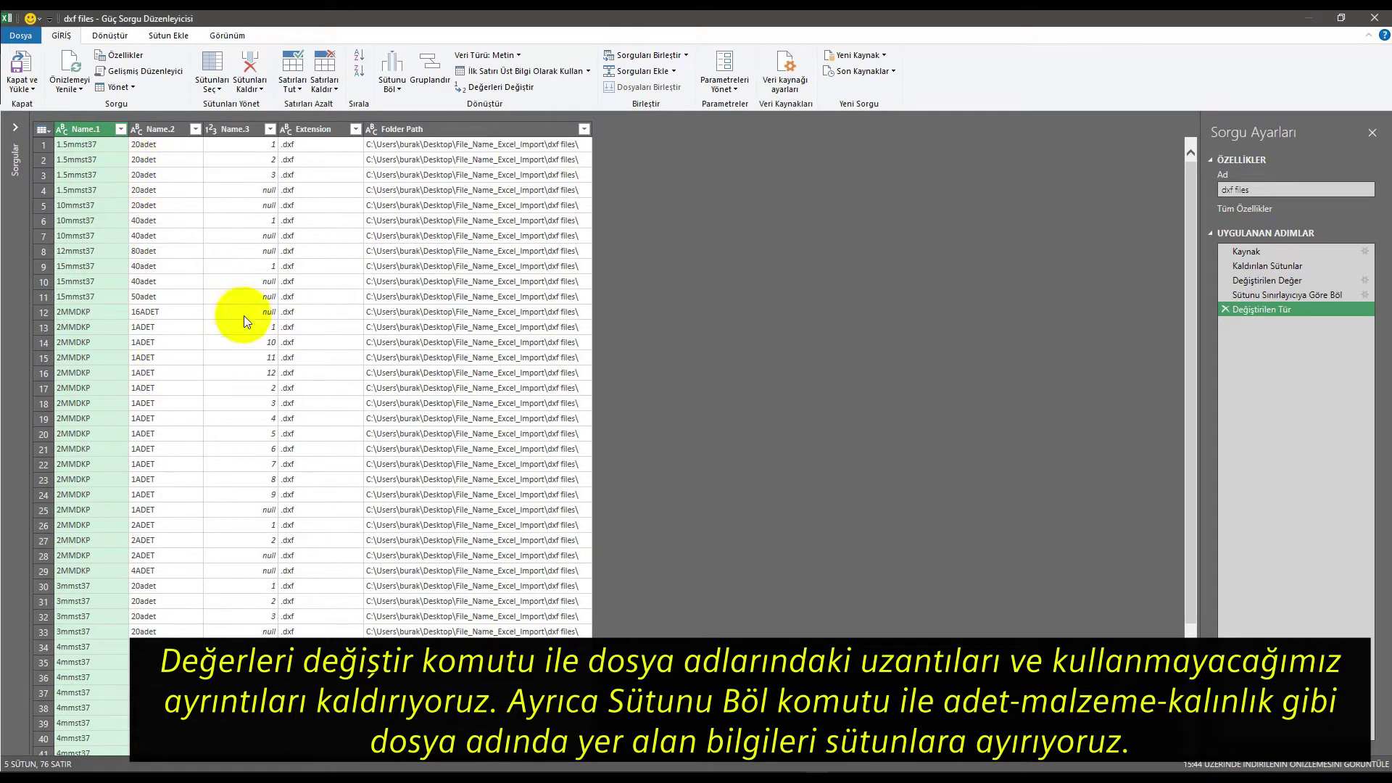
pyautogui.click(242, 129)
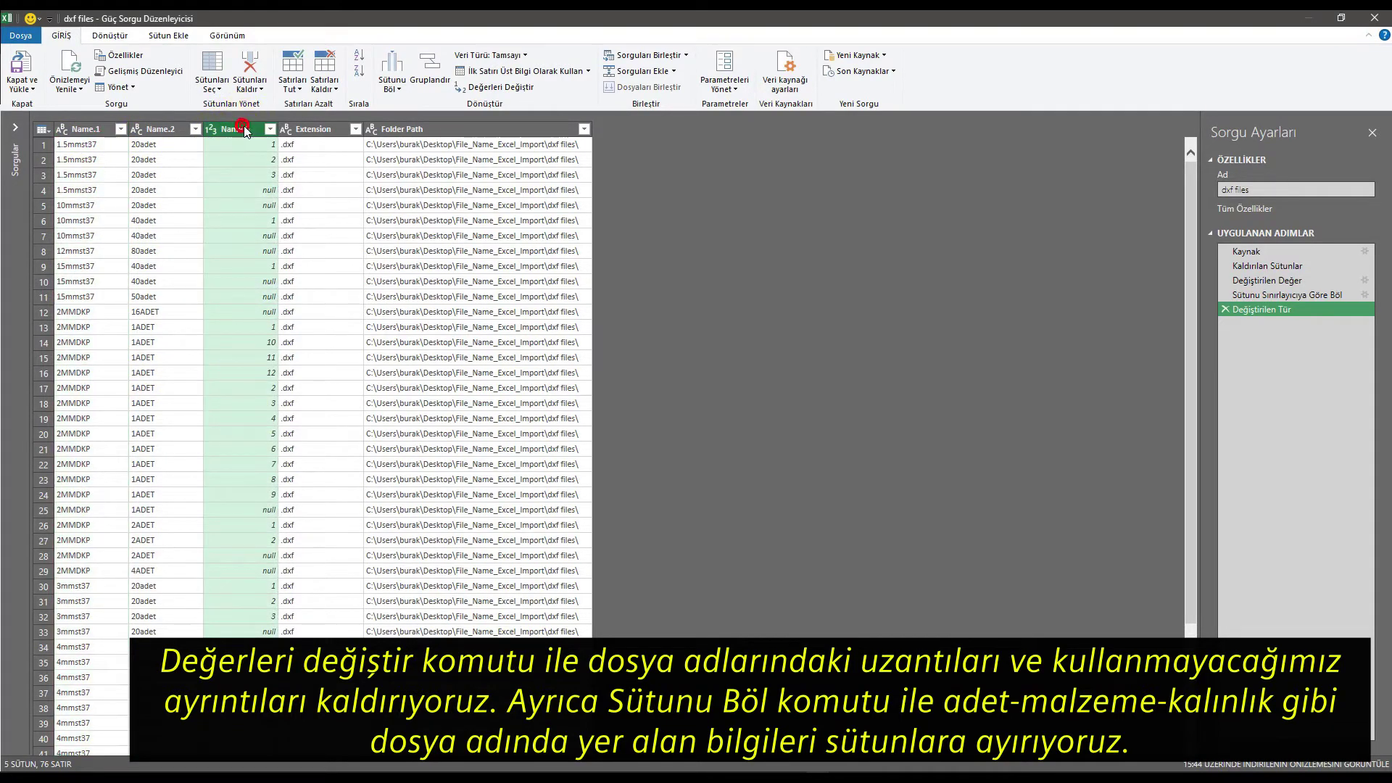
# Remove the Name.3 column and replace 'adet' in Name.2 with nothing
pyautogui.rightClick(243, 128)
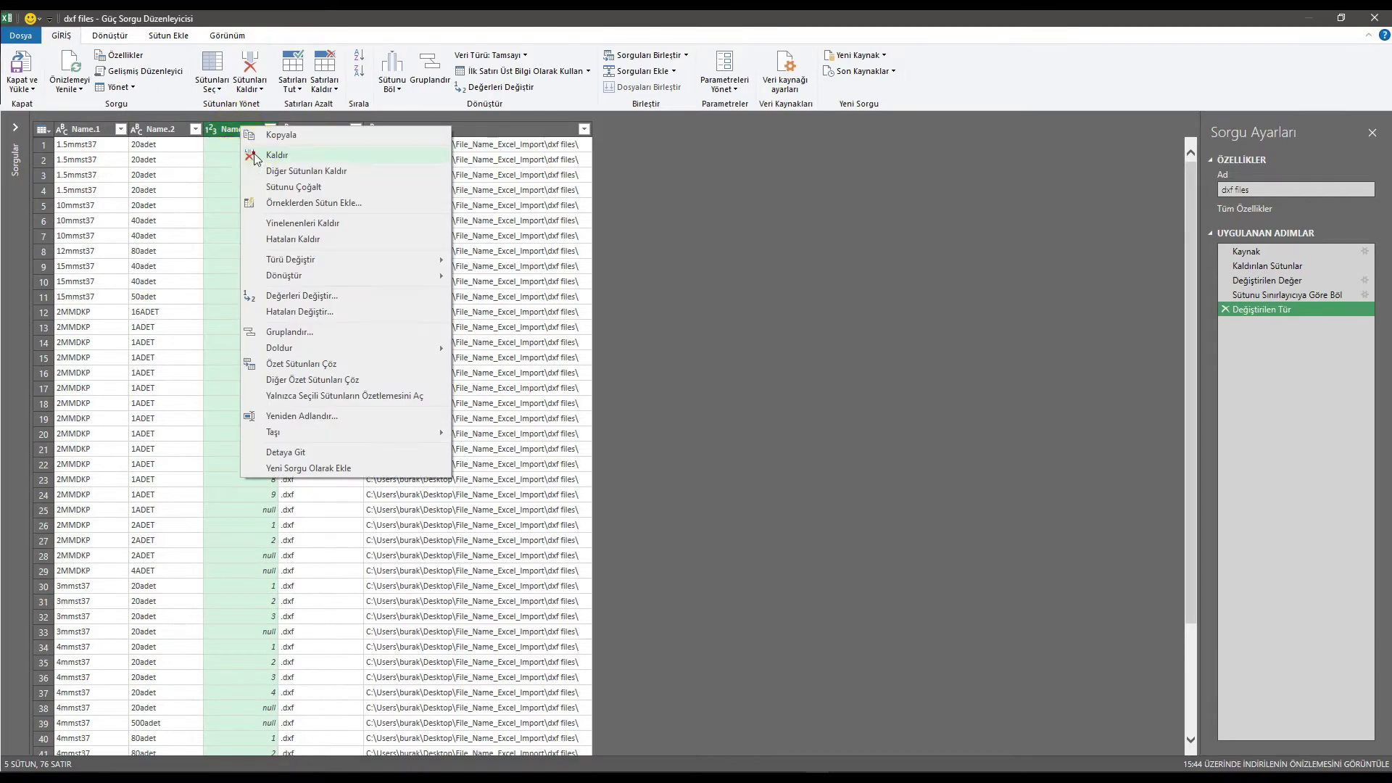
pyautogui.click(247, 150)
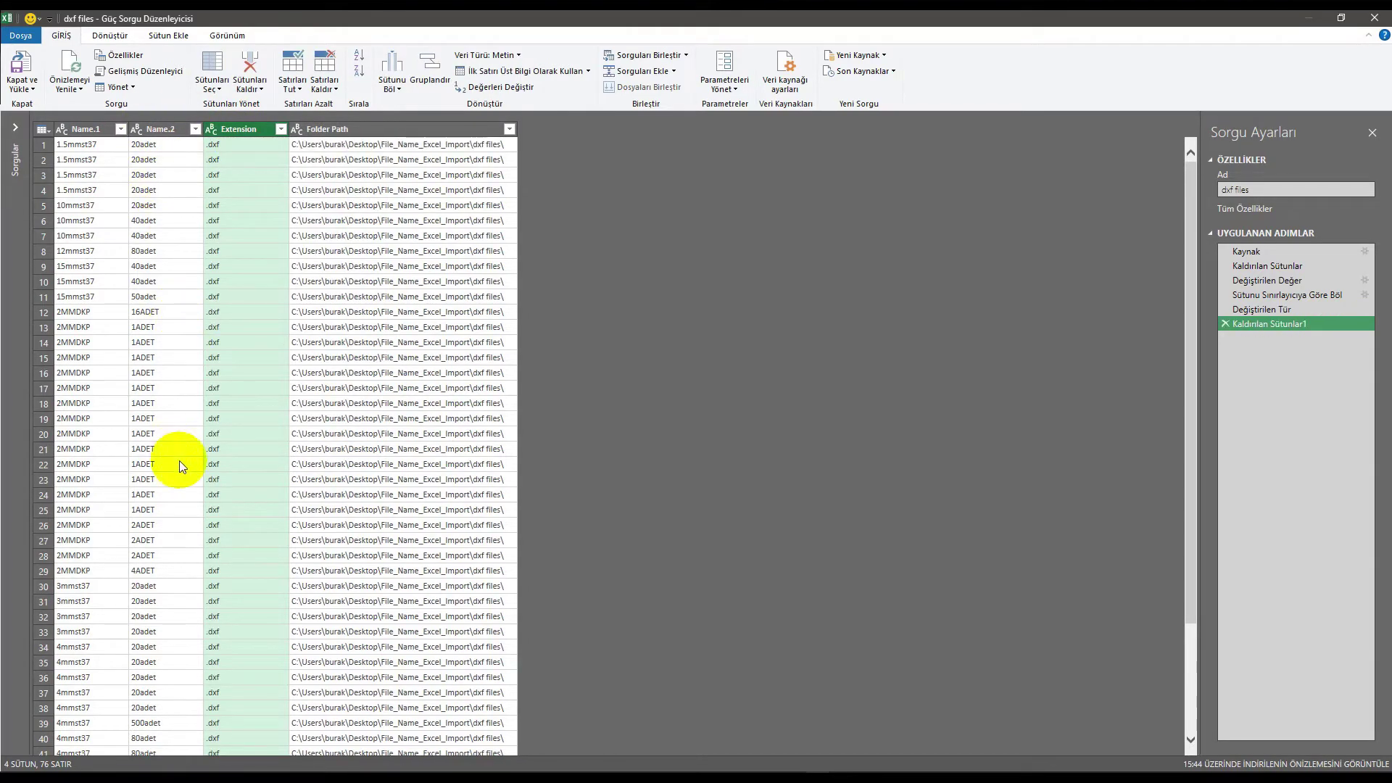
pyautogui.click(139, 125)
pyautogui.rightClick(160, 127)
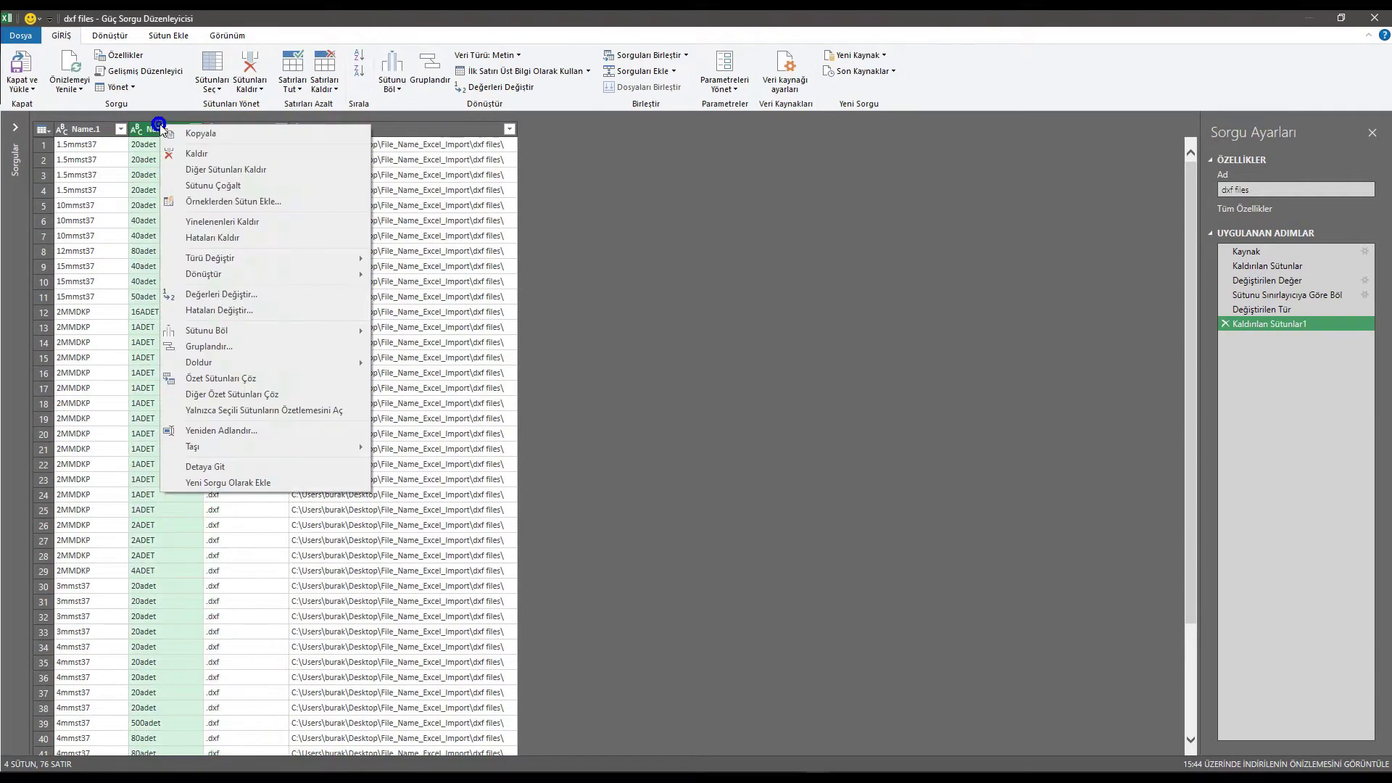
pyautogui.click(225, 294)
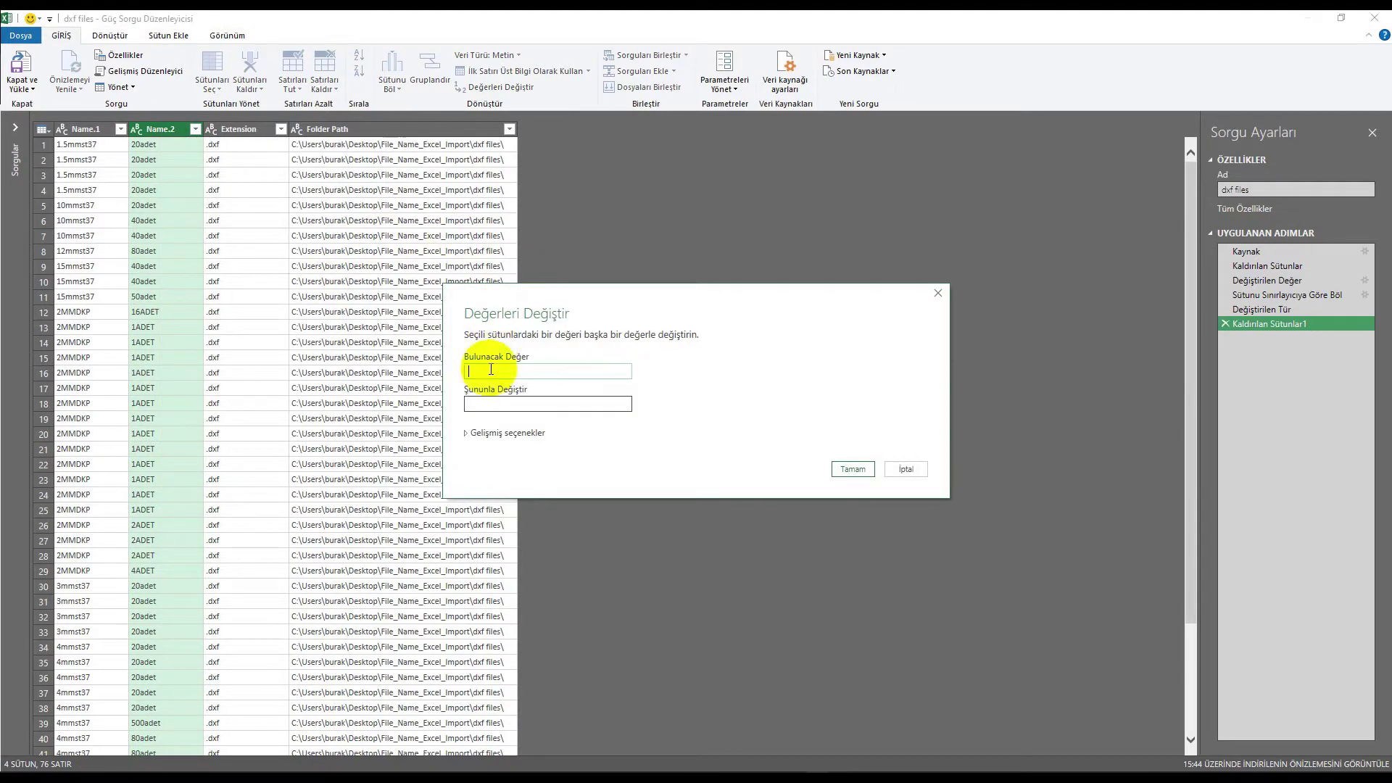
pyautogui.write('adet')
pyautogui.click(506, 404)
pyautogui.click(848, 470)
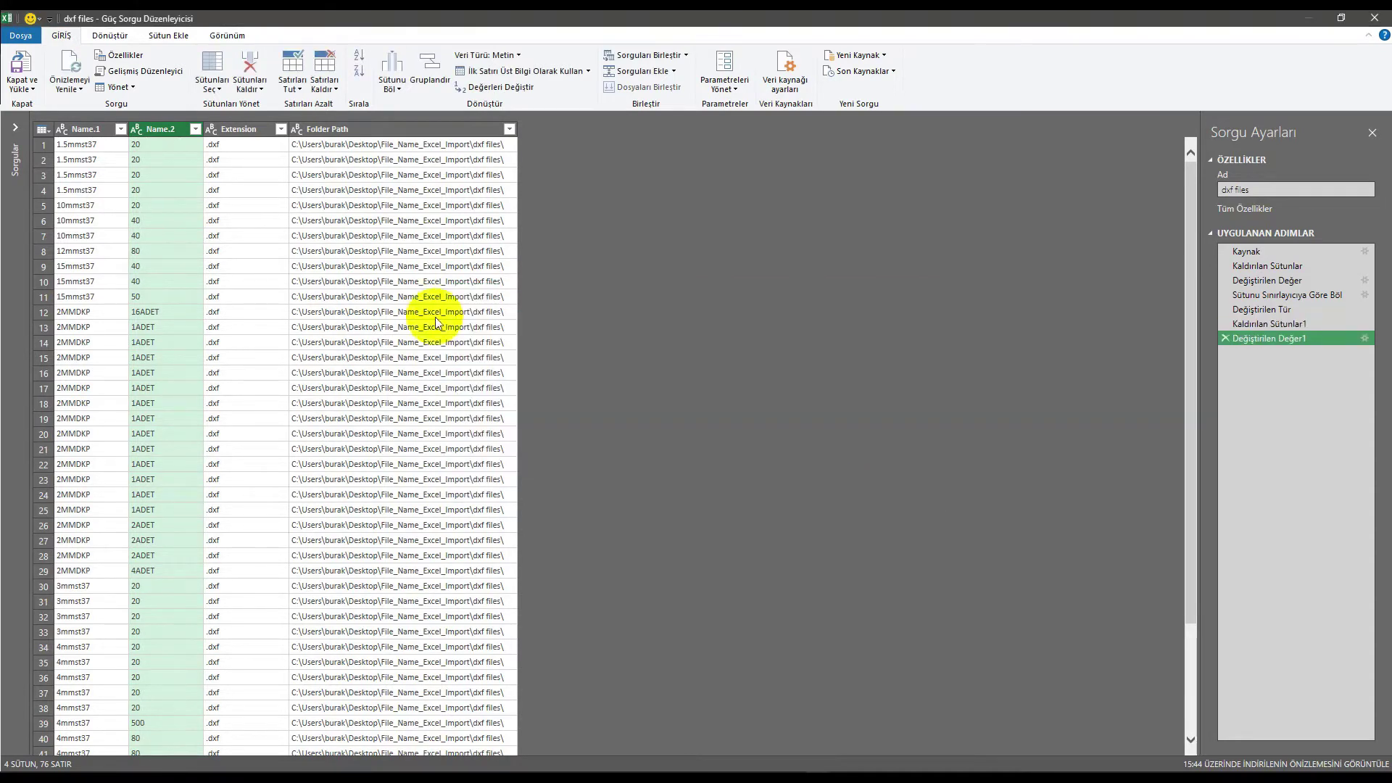
# Replace 'ADET' in Name.2 with nothing, leaving only quantity numbers
pyautogui.rightClick(164, 129)
pyautogui.click(223, 300)
pyautogui.write('ADET')
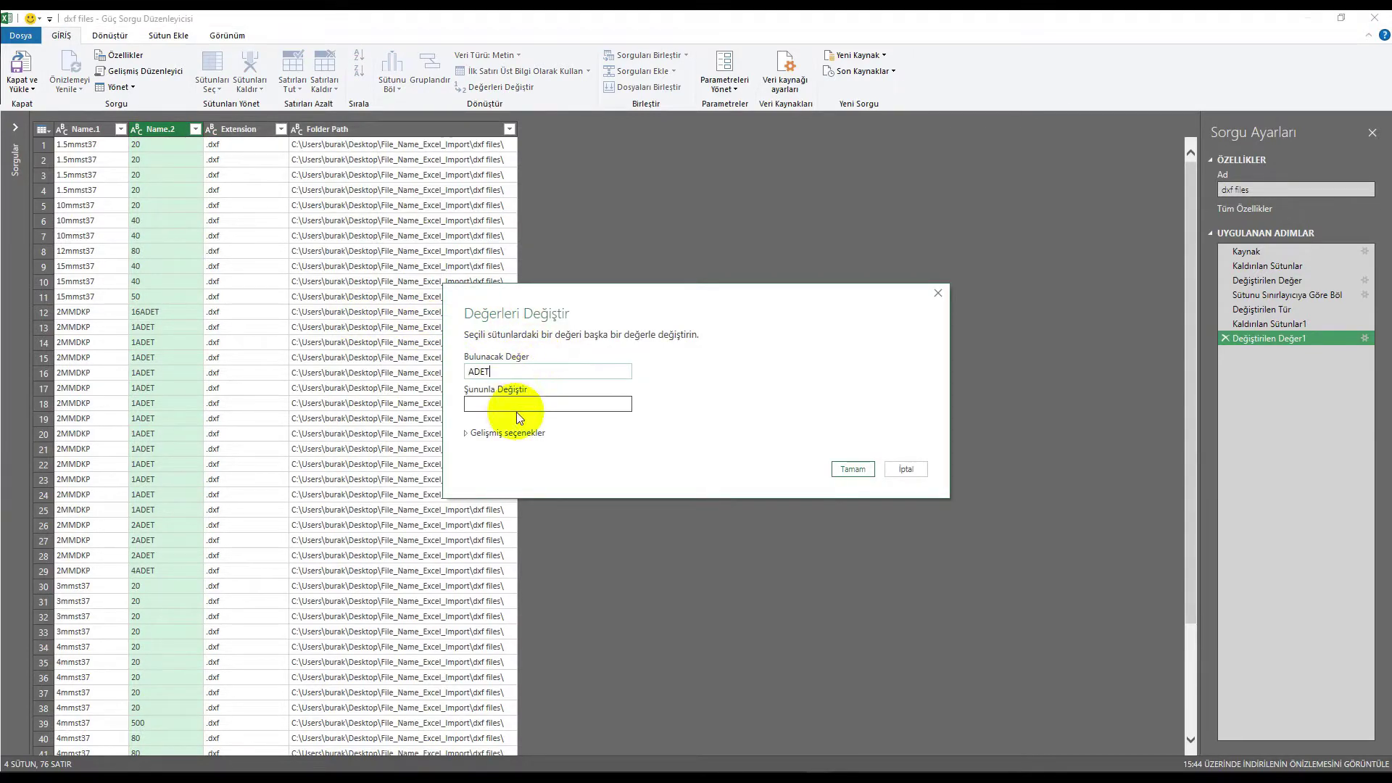
pyautogui.click(520, 406)
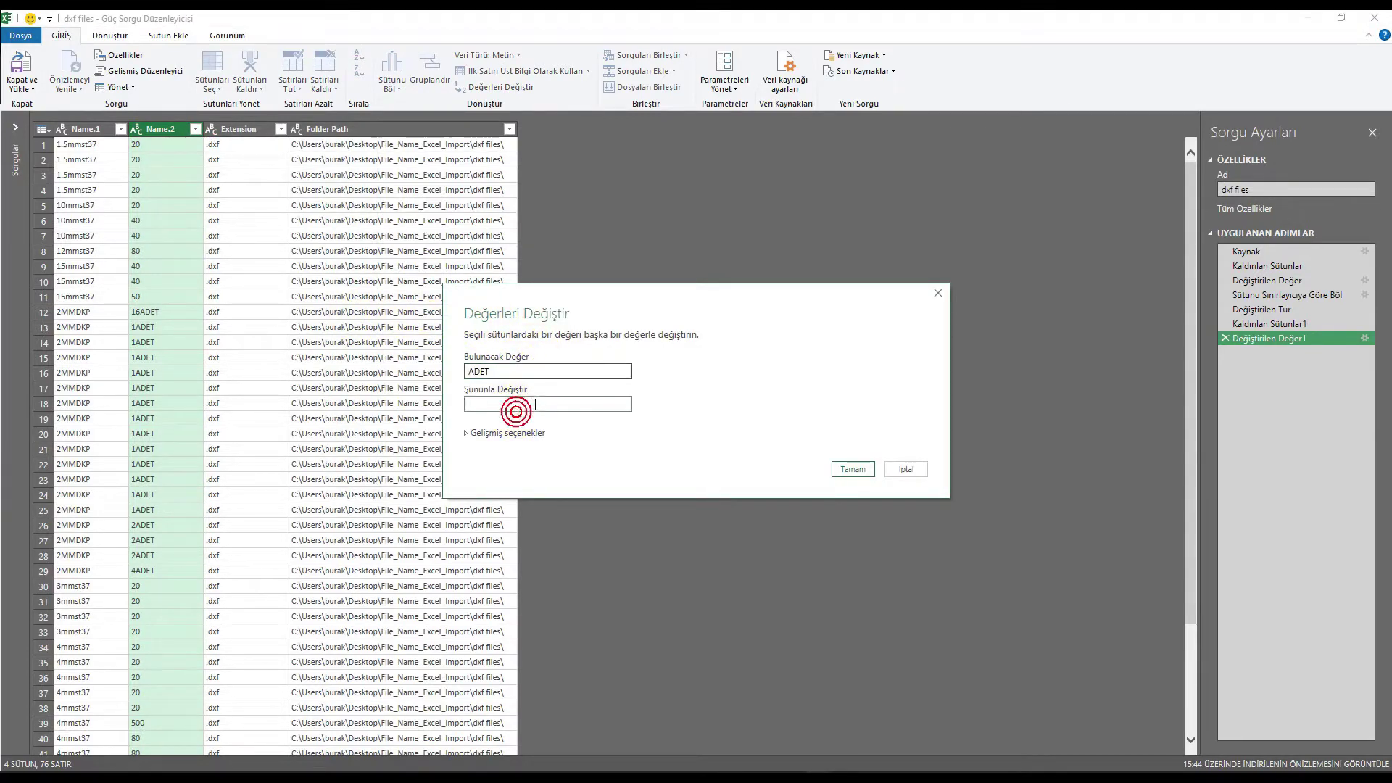
pyautogui.click(854, 470)
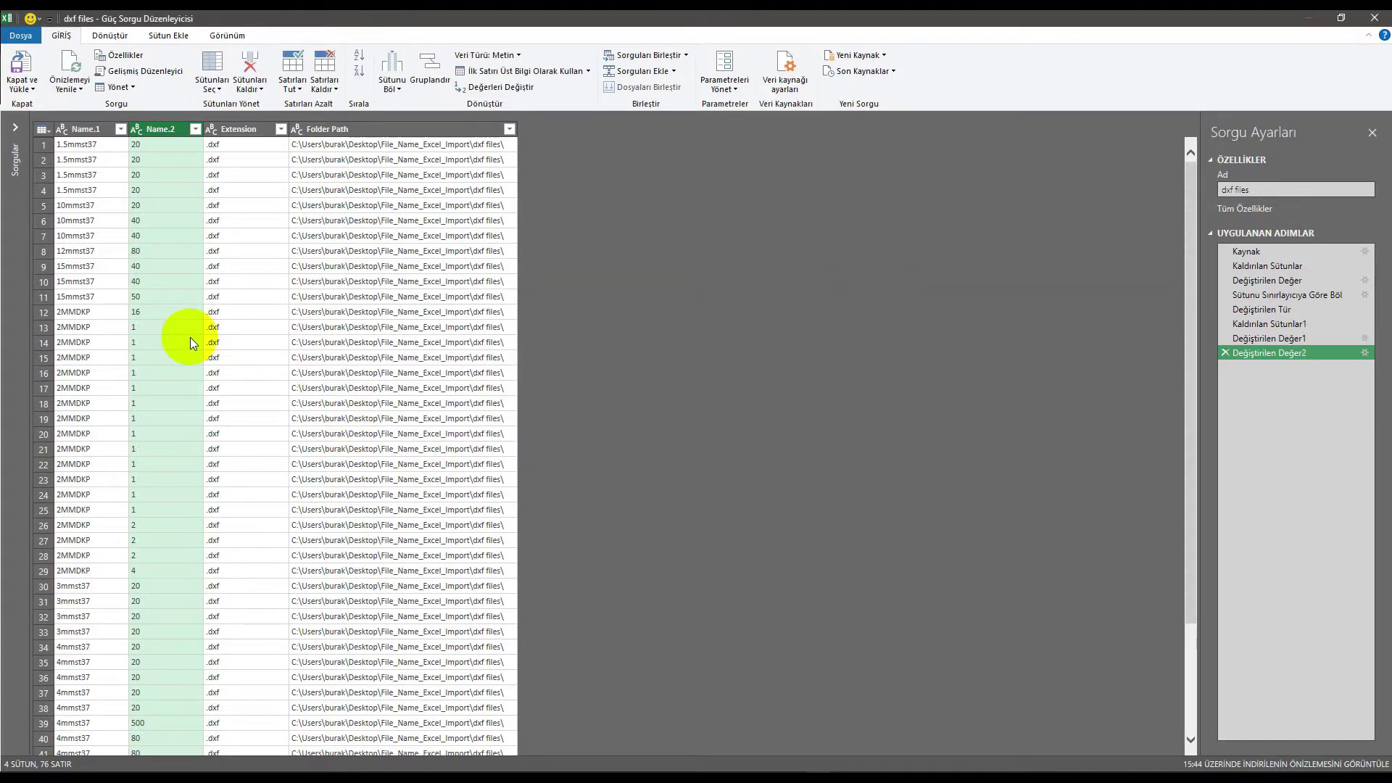
pyautogui.scroll(-5, 183, 406)
pyautogui.scroll(-6, 175, 493)
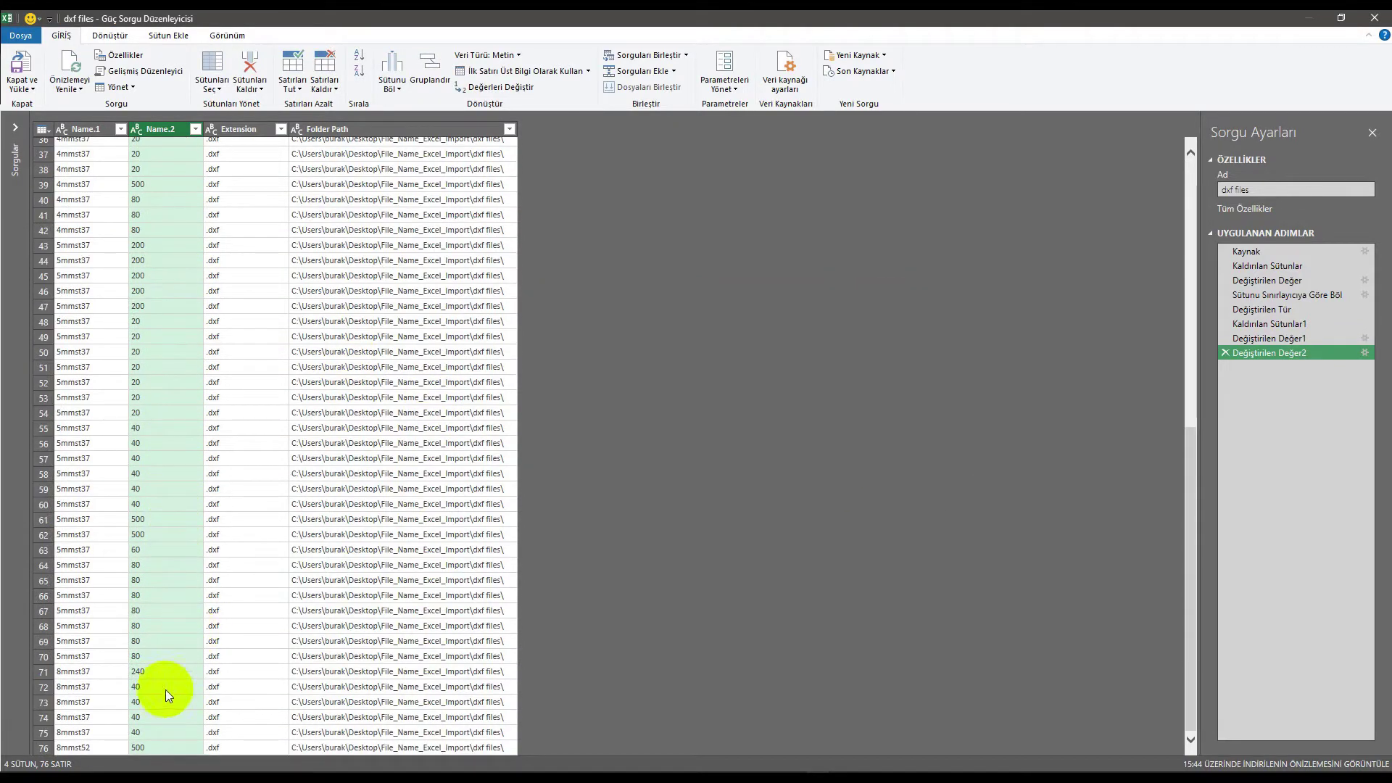
pyautogui.scroll(10, 163, 428)
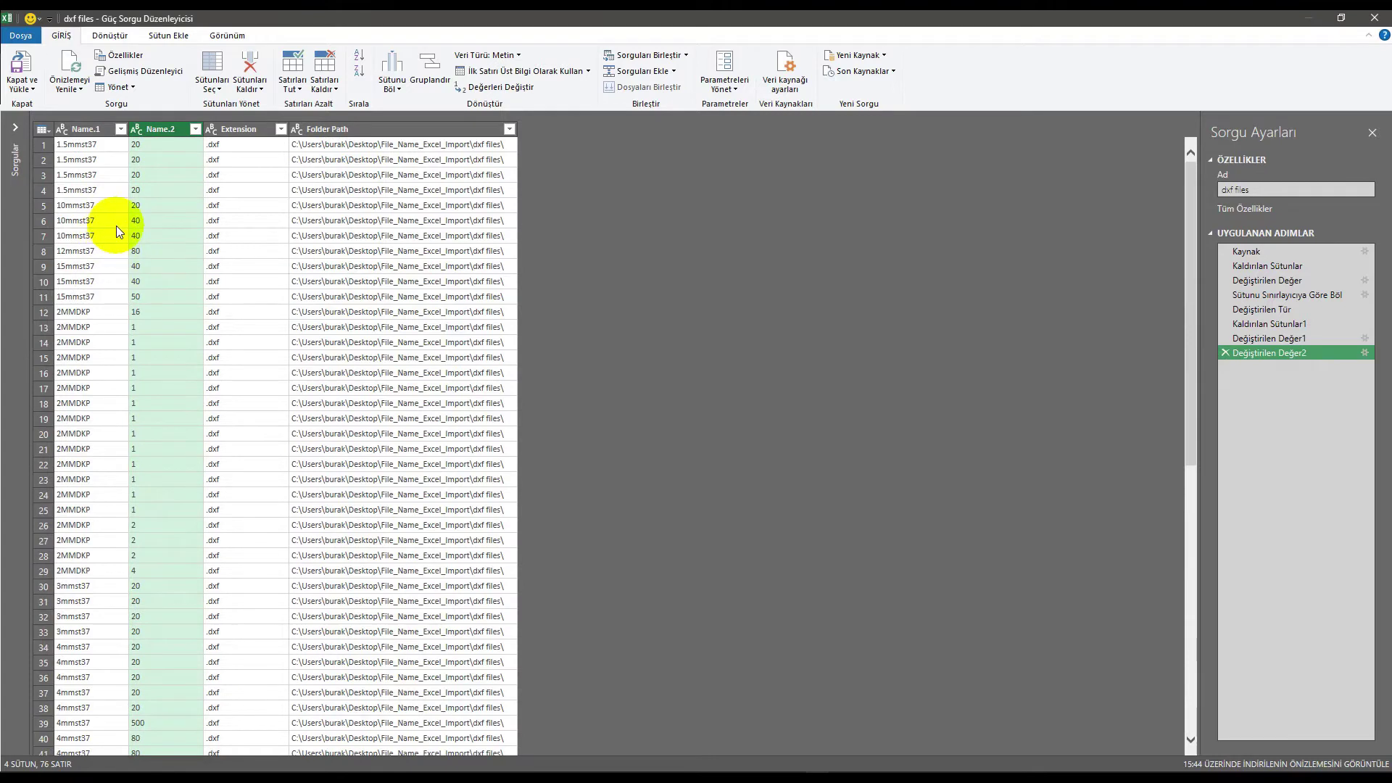
pyautogui.rightClick(167, 128)
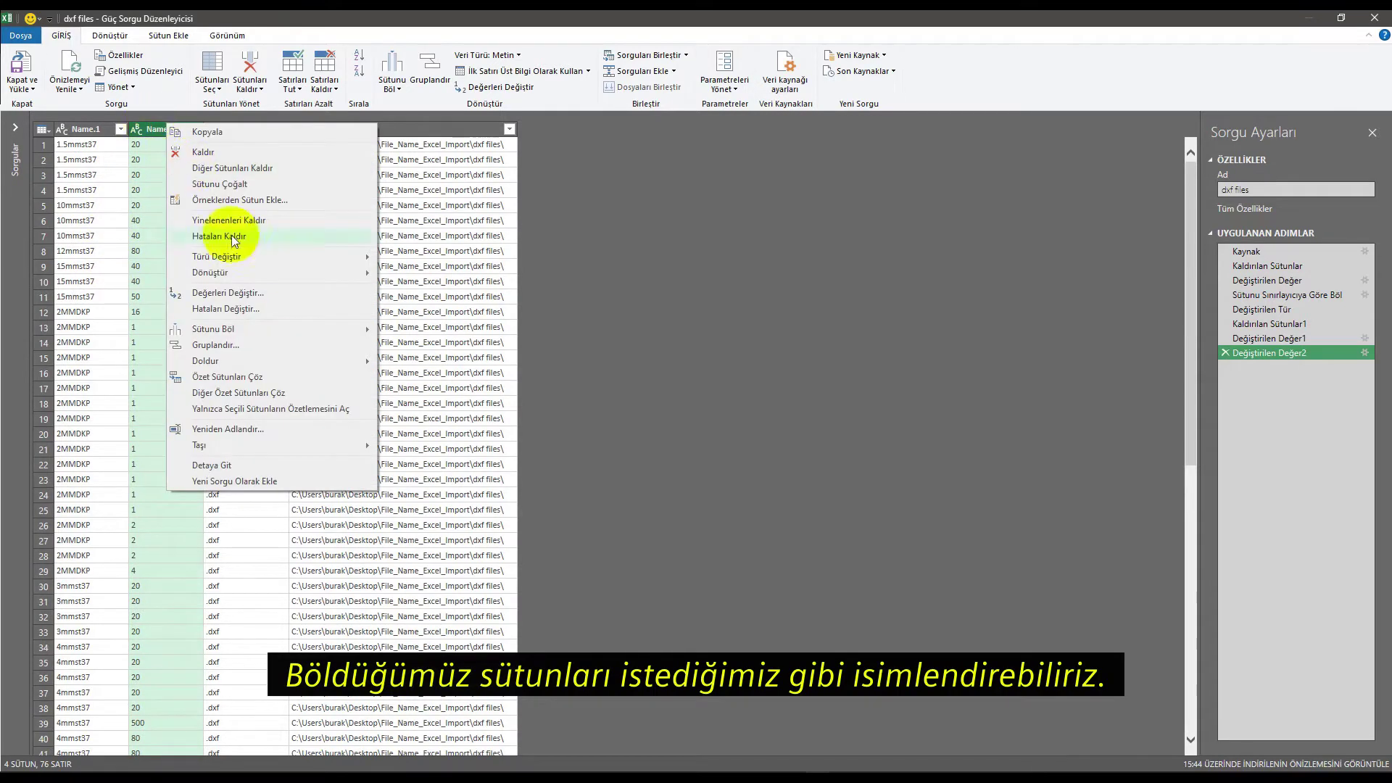
# Rename the Name.2 quantity column to ADET
pyautogui.click(227, 429)
pyautogui.write('ADET')
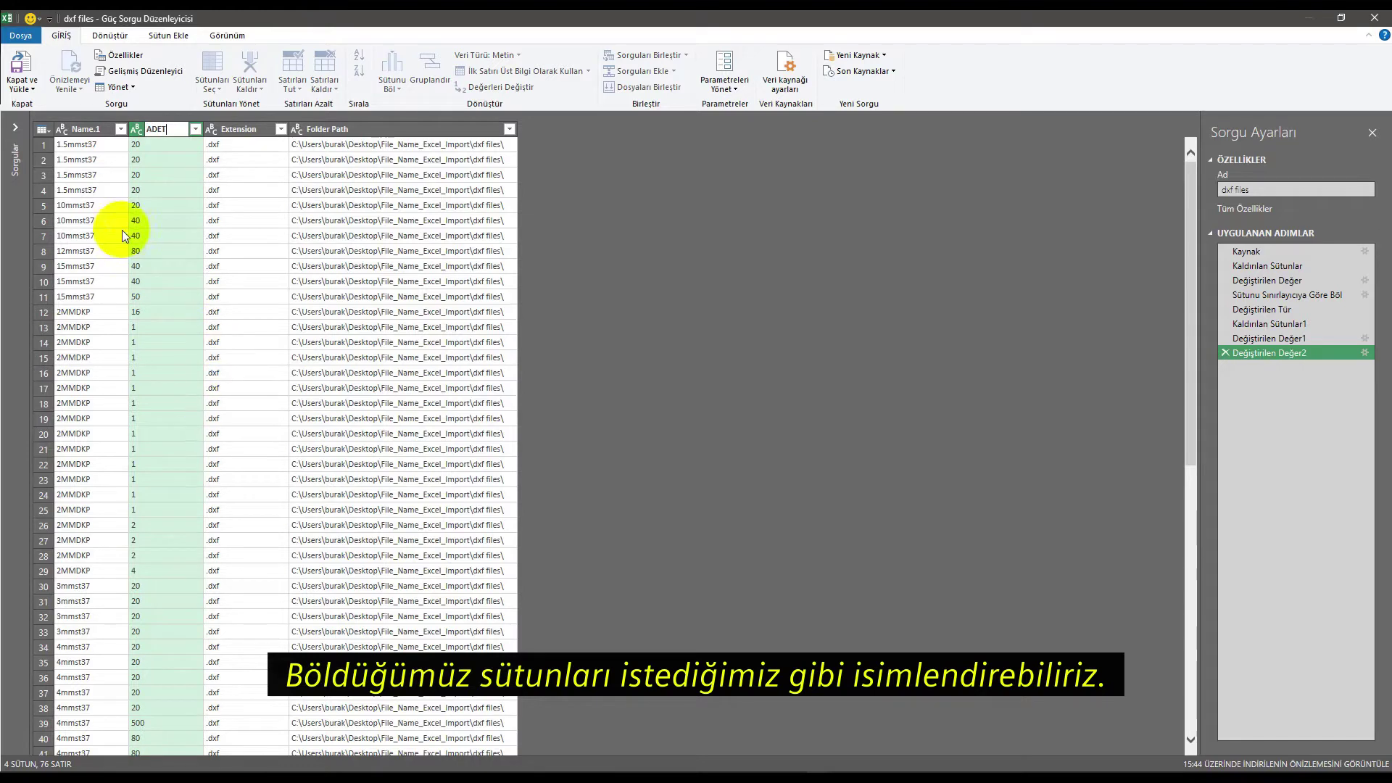
pyautogui.press('Return')
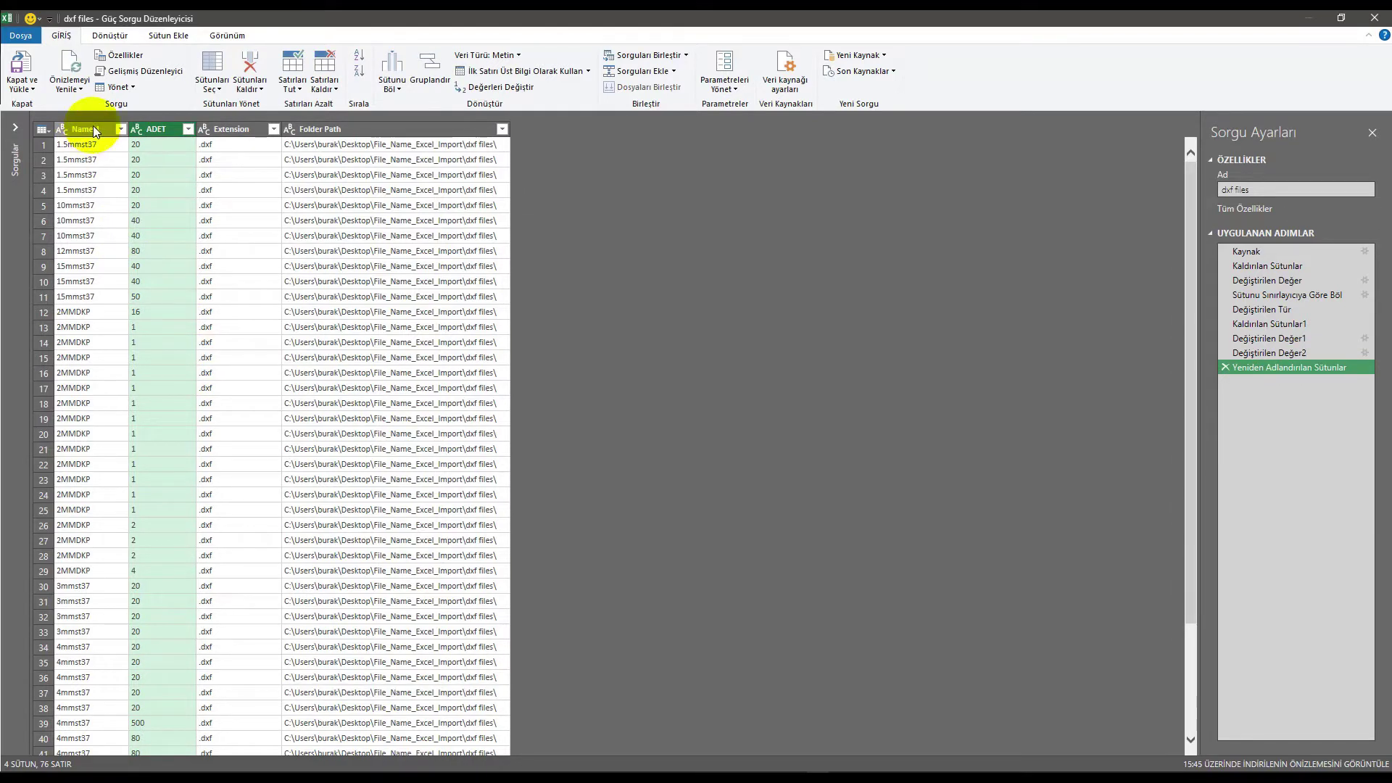
pyautogui.rightClick(92, 125)
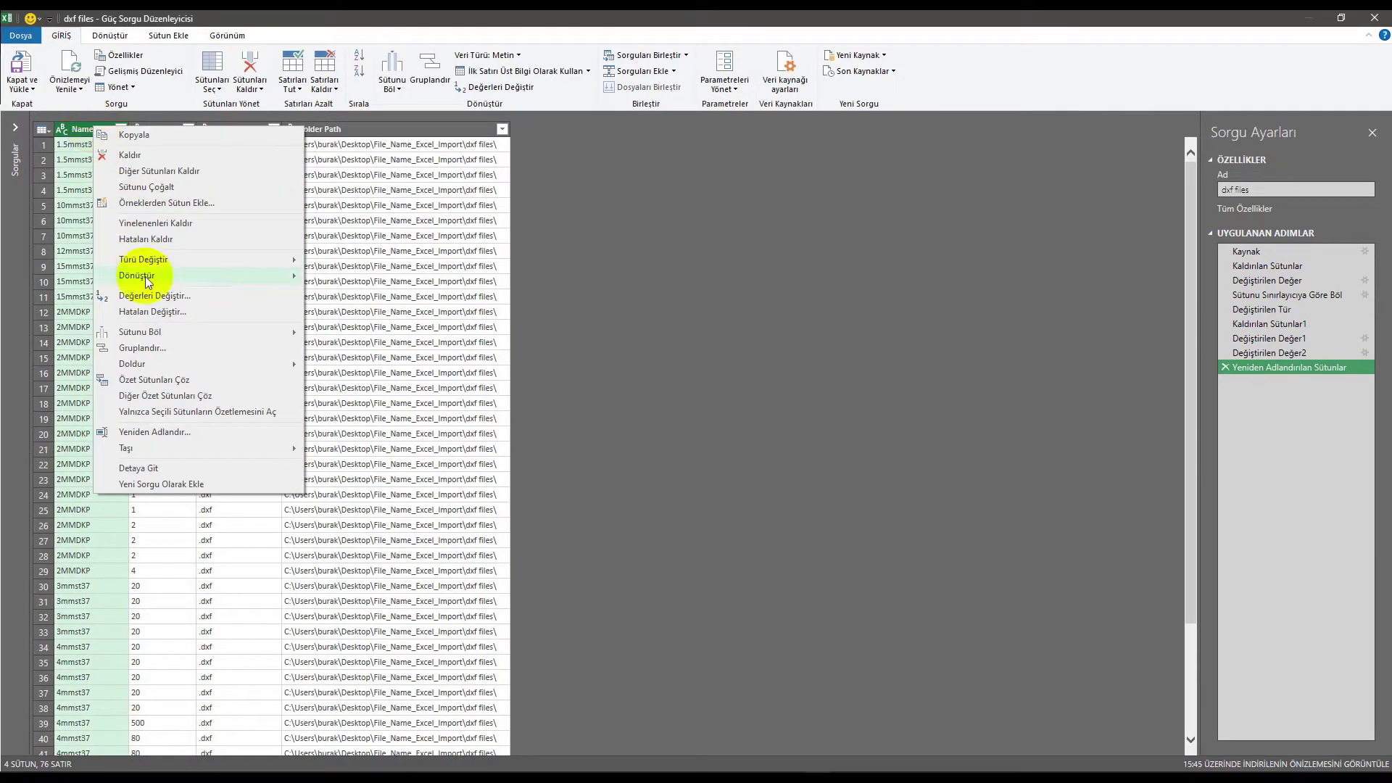
pyautogui.moveTo(141, 333)
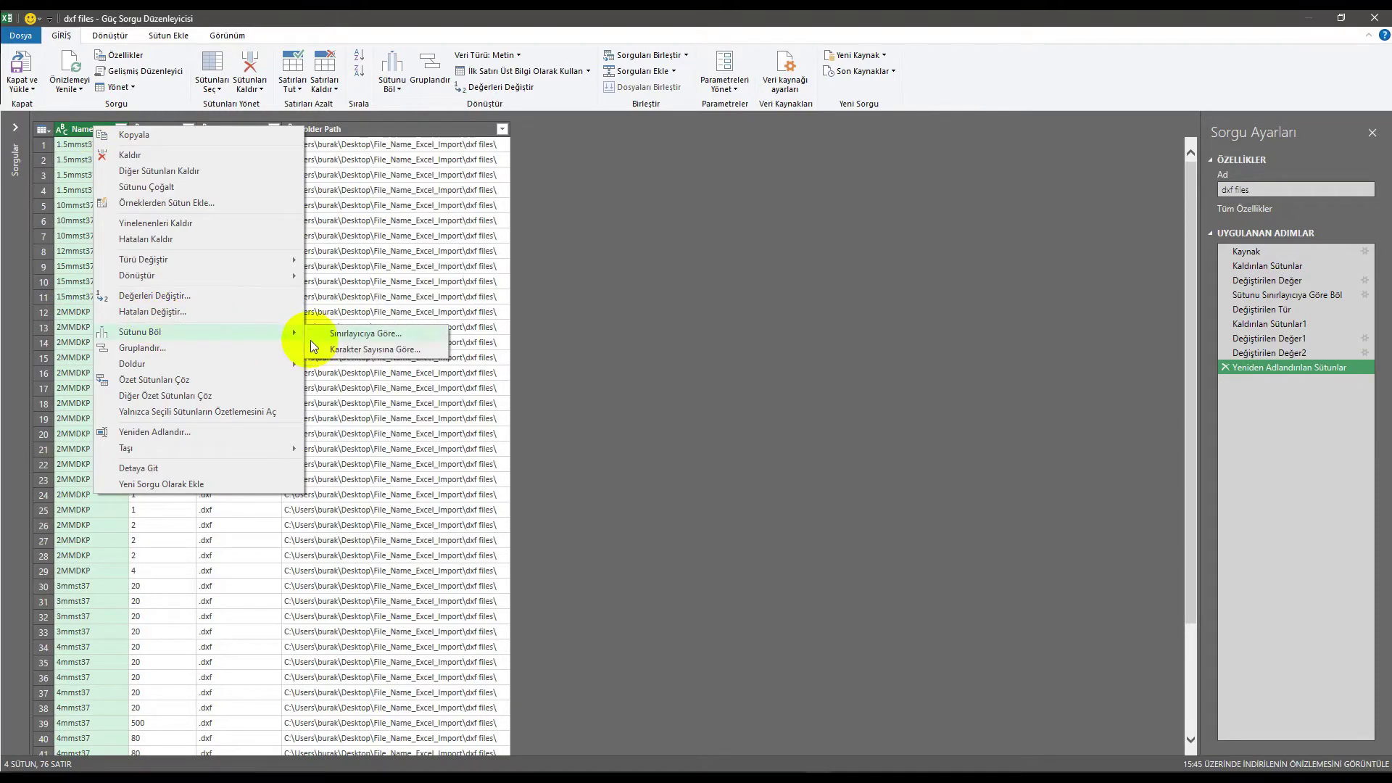
# Split the last 4 characters off Name.1 once from the right, then check the MDKP values
pyautogui.click(350, 351)
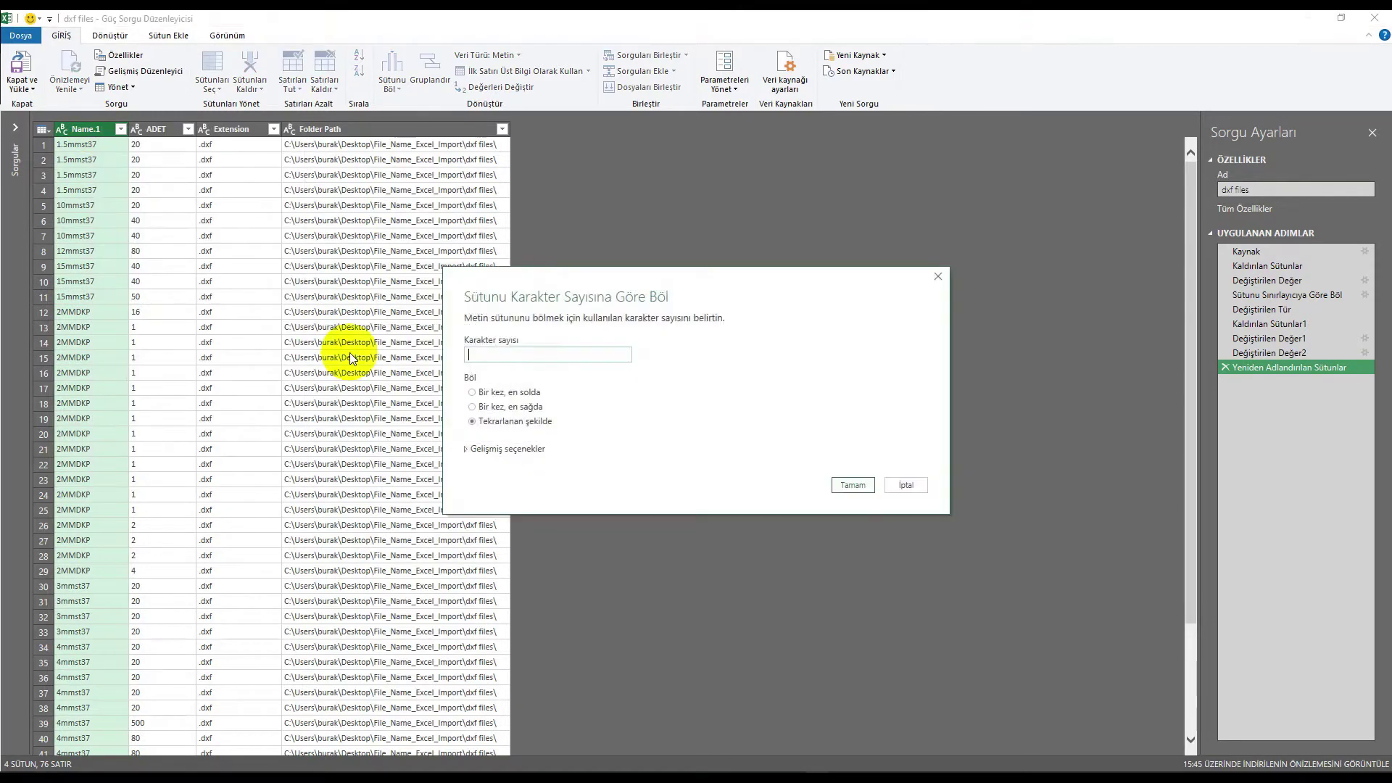
pyautogui.click(484, 407)
pyautogui.click(498, 355)
pyautogui.write('4')
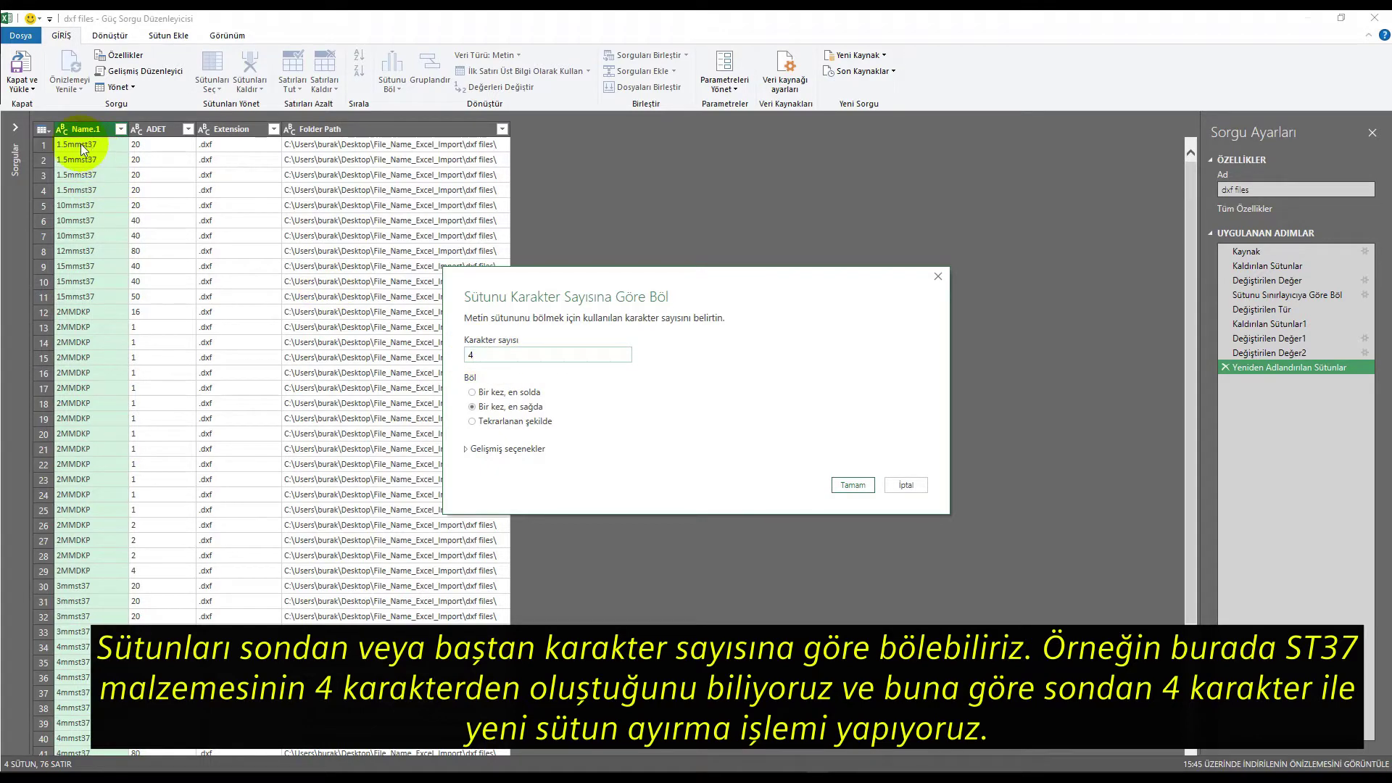
pyautogui.click(856, 484)
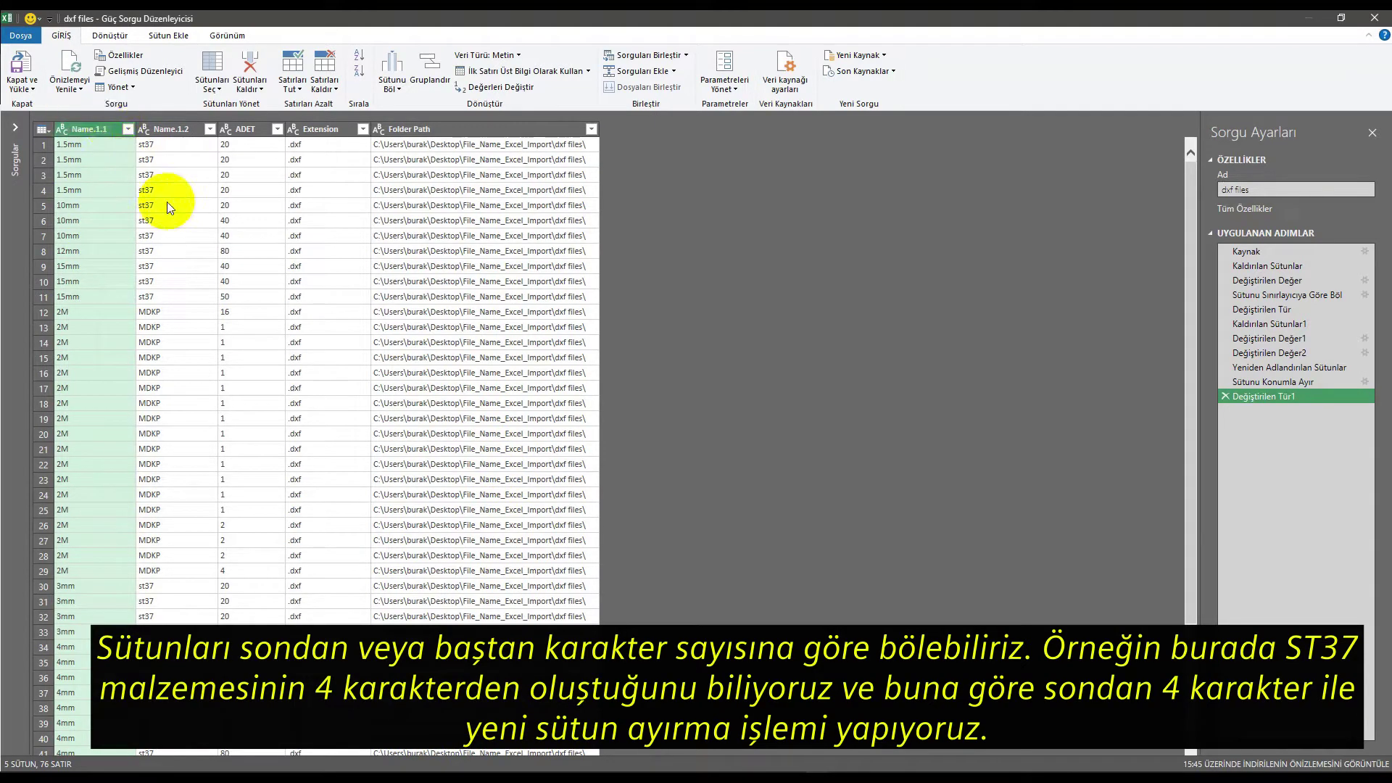
pyautogui.click(167, 312)
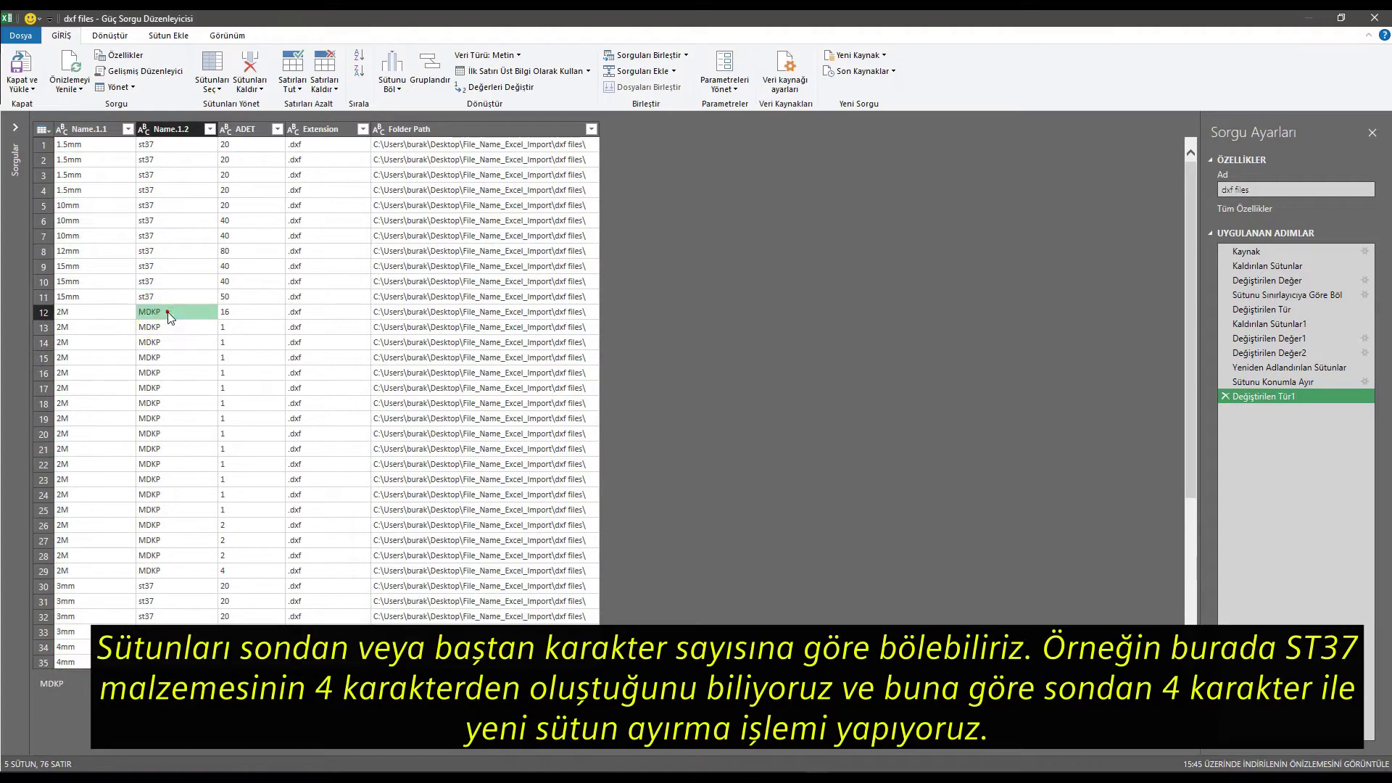
pyautogui.click(166, 572)
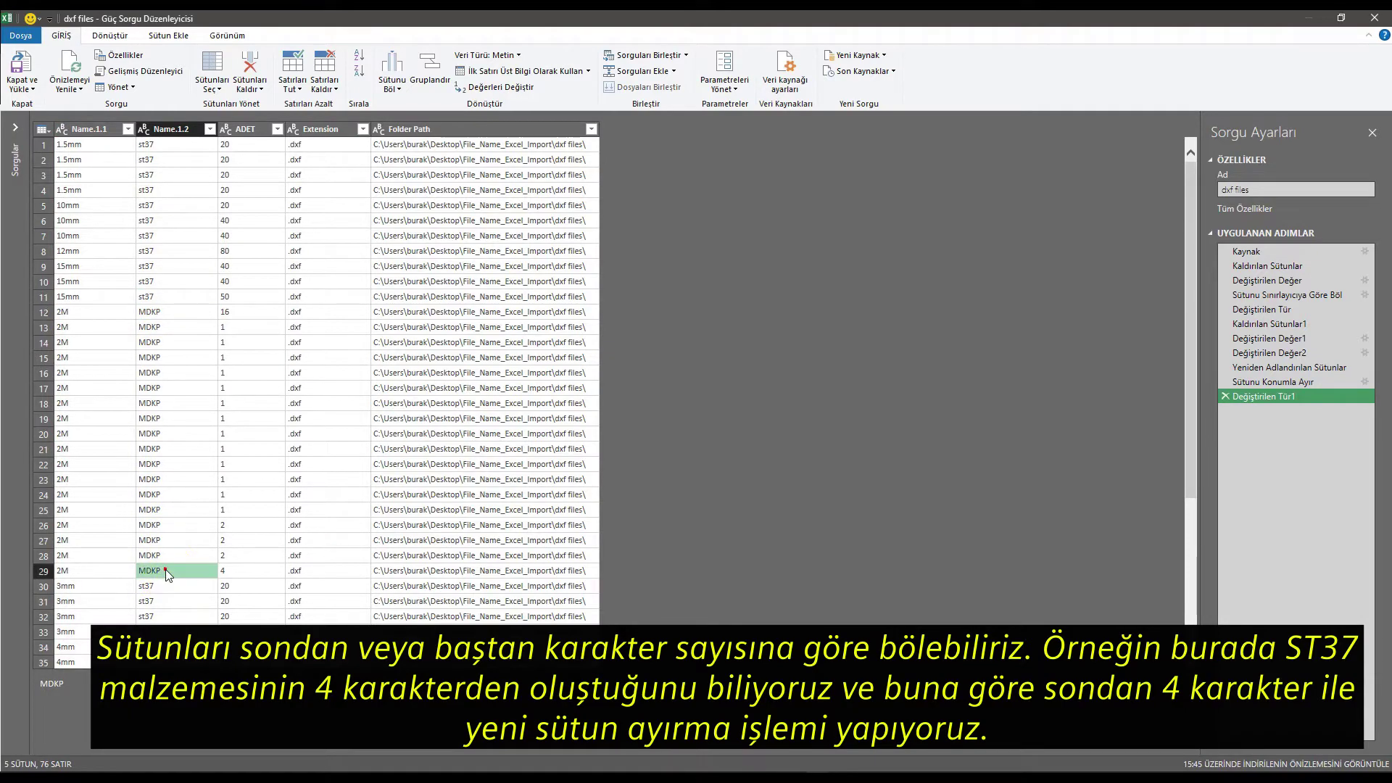
pyautogui.click(179, 128)
pyautogui.scroll(-10, 174, 276)
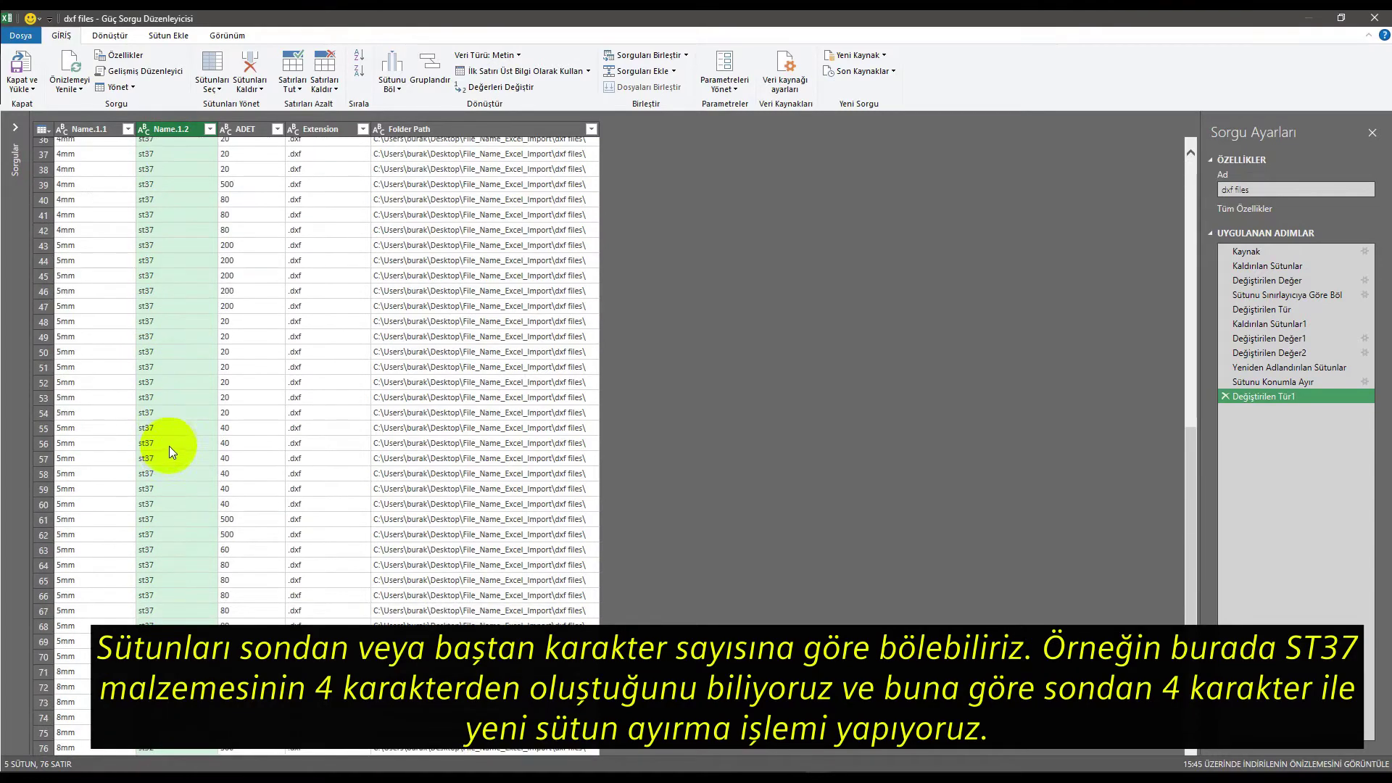
pyautogui.scroll(10, 171, 456)
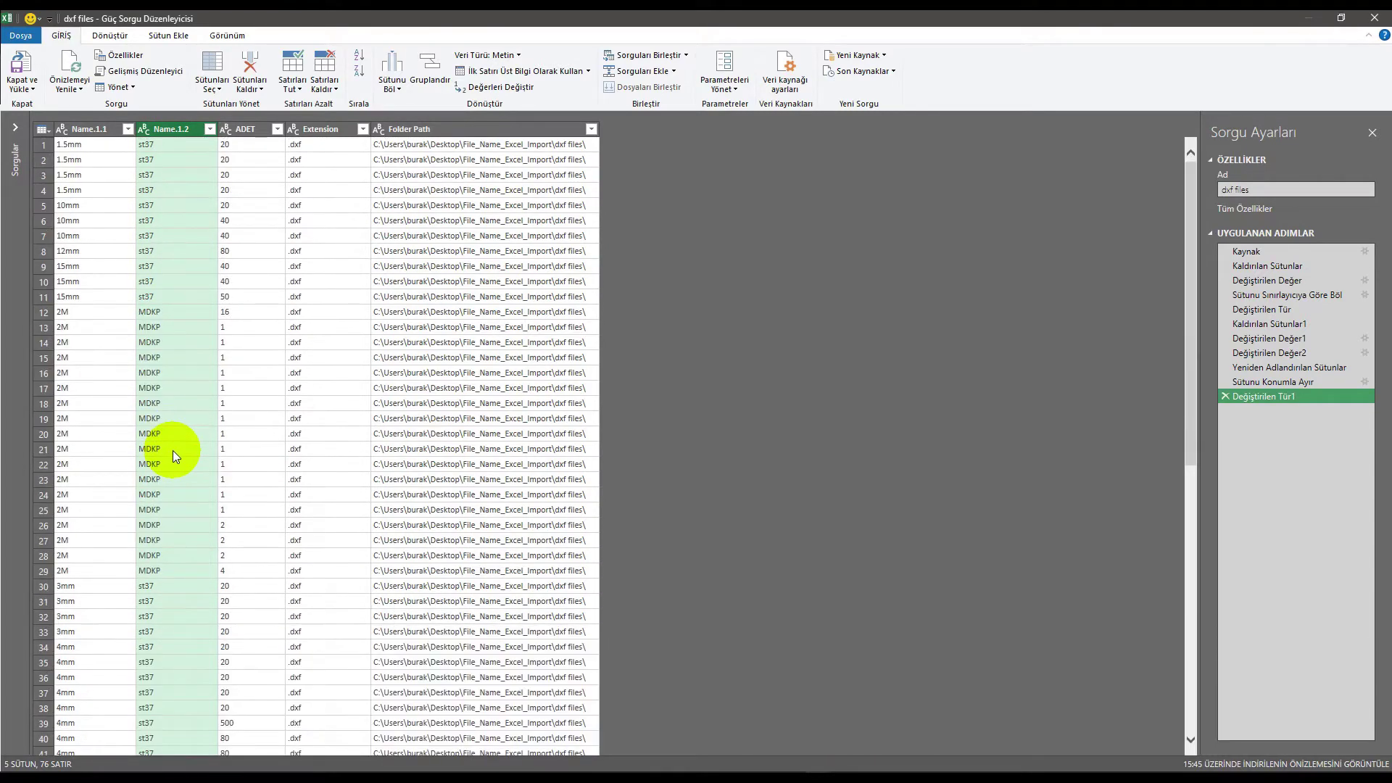
# Replace MDKP with DKP in the Name.1.2 material column
pyautogui.rightClick(162, 129)
pyautogui.click(224, 299)
pyautogui.click(494, 371)
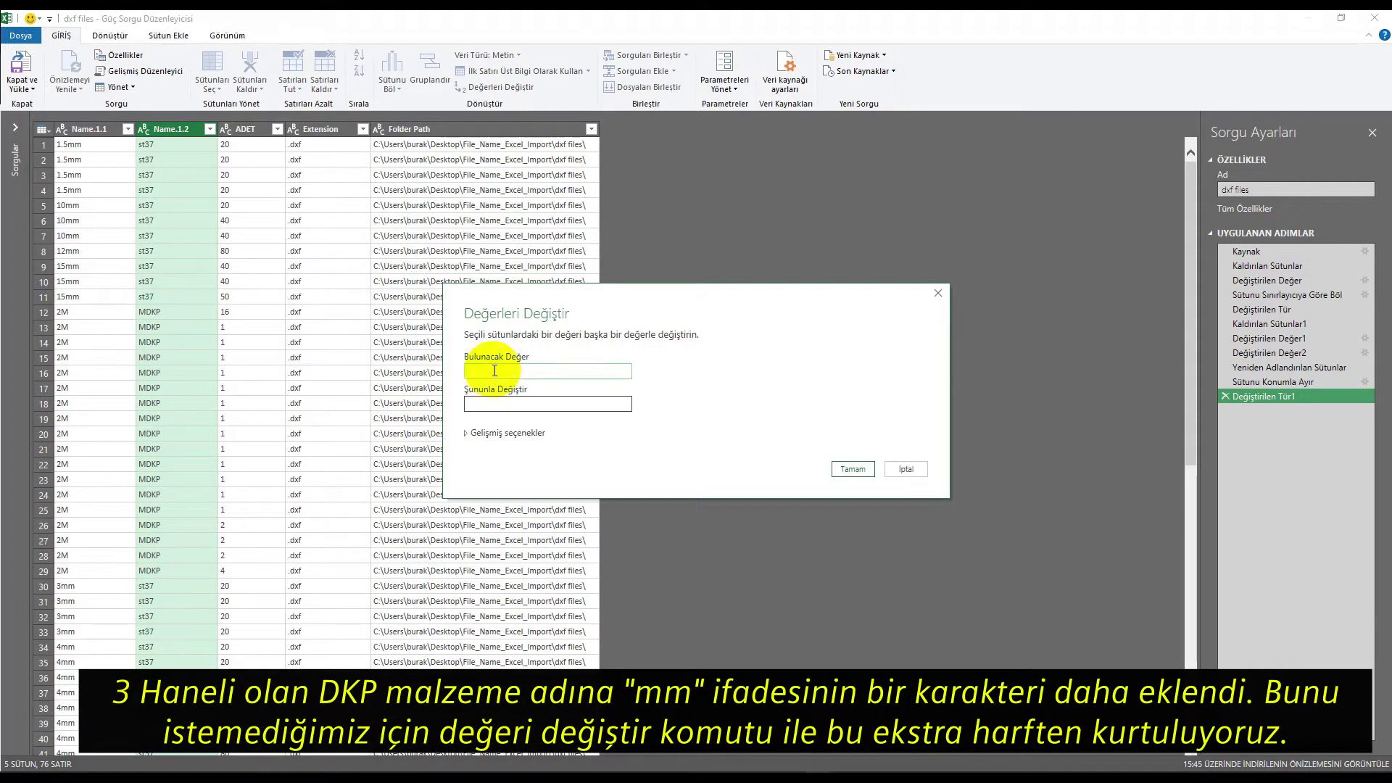
pyautogui.write('M')
pyautogui.click(846, 470)
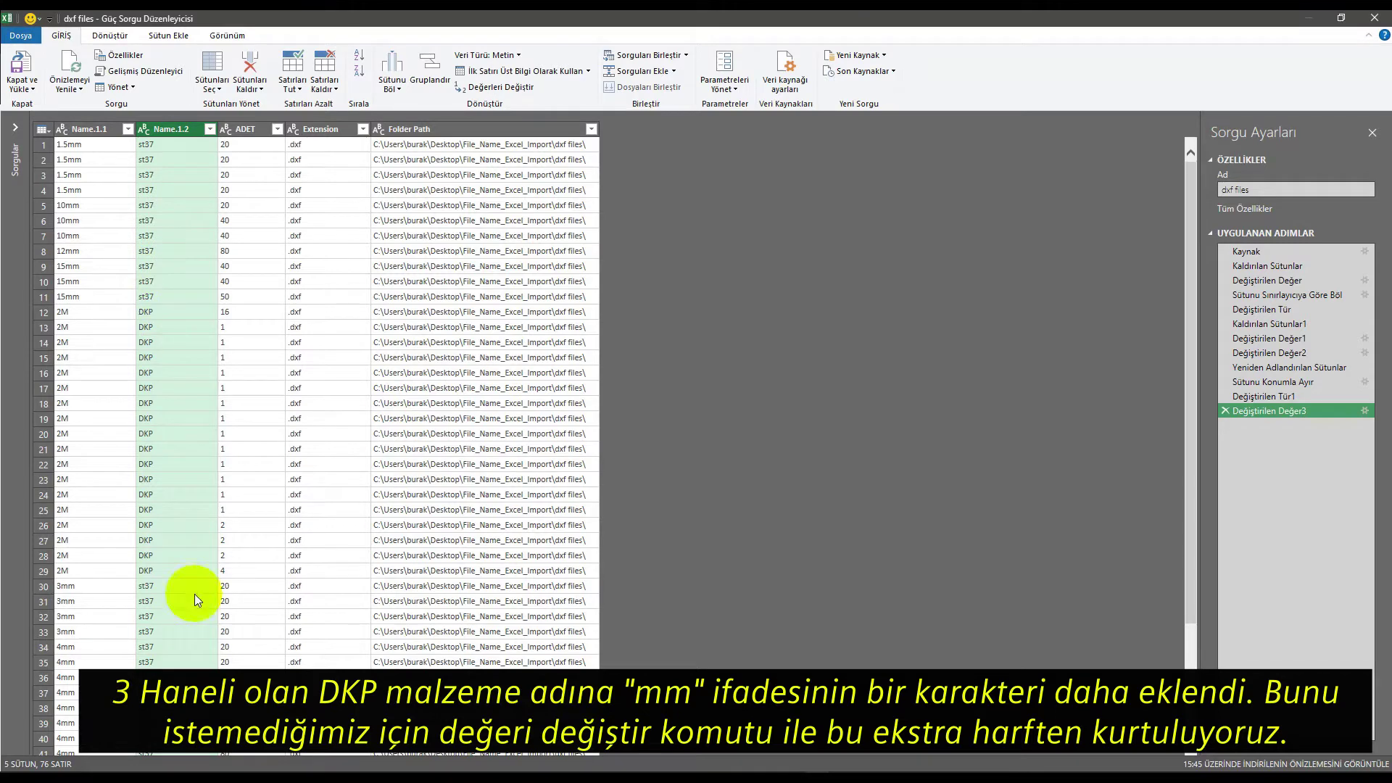
pyautogui.scroll(-5, 175, 555)
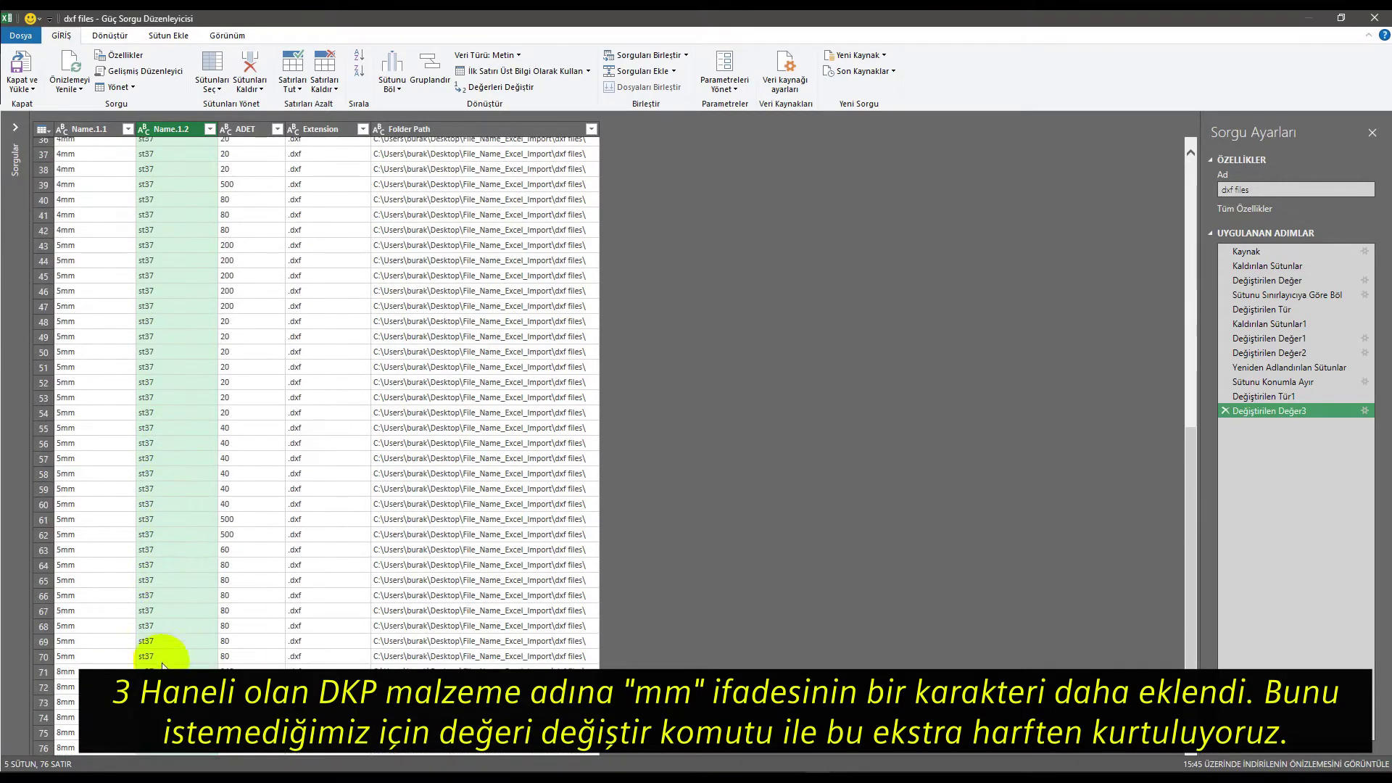
pyautogui.scroll(5, 166, 560)
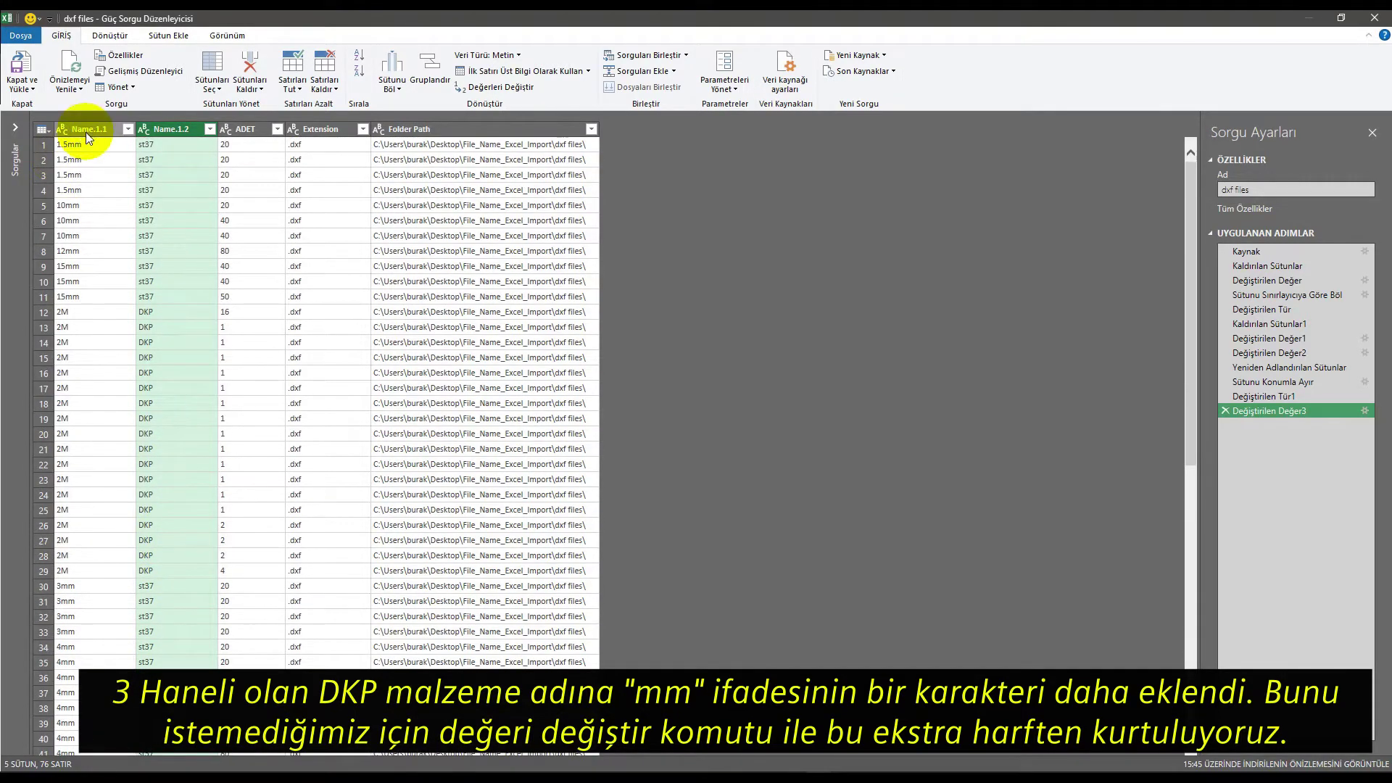
# Rename Name.1.2 to MALZEME and Name.1.1 to KALINLIK
pyautogui.rightClick(164, 128)
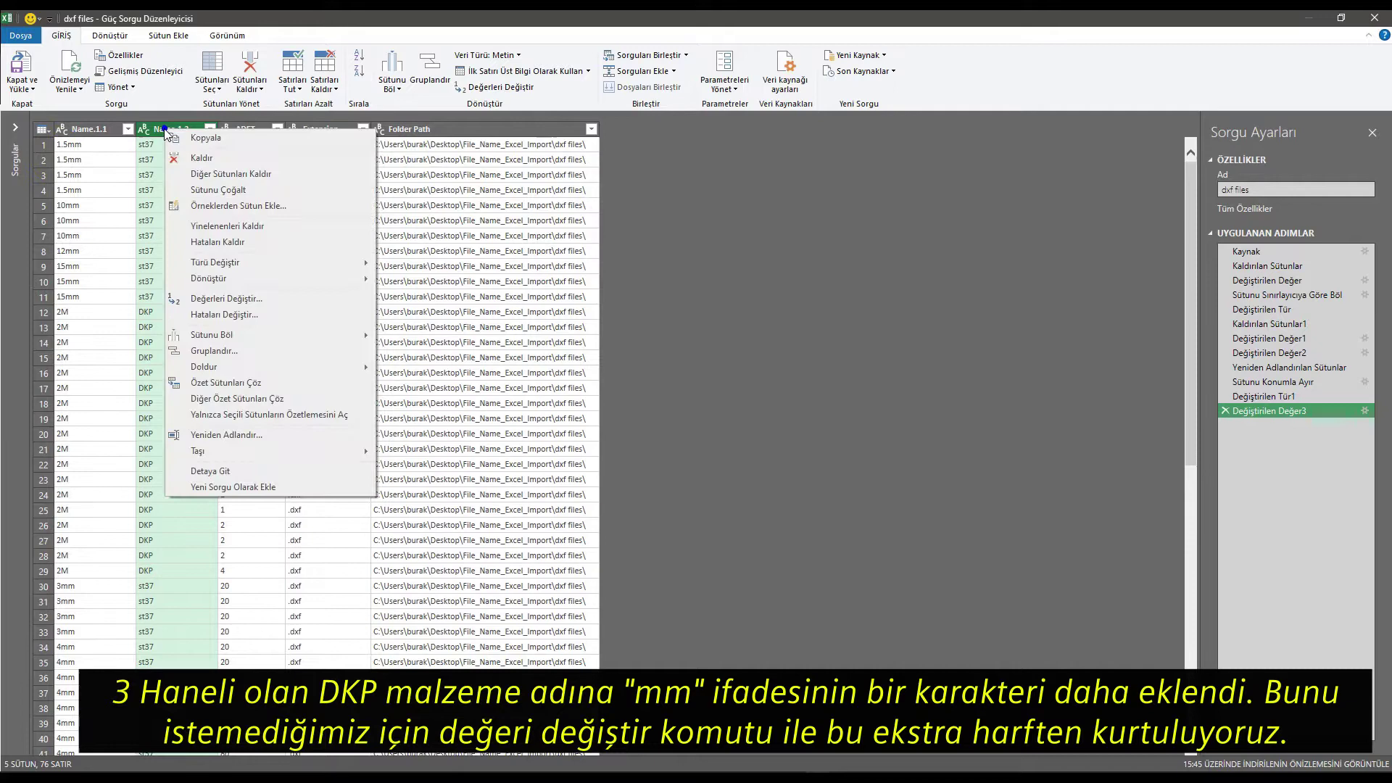
pyautogui.click(222, 435)
pyautogui.write('MALZEME')
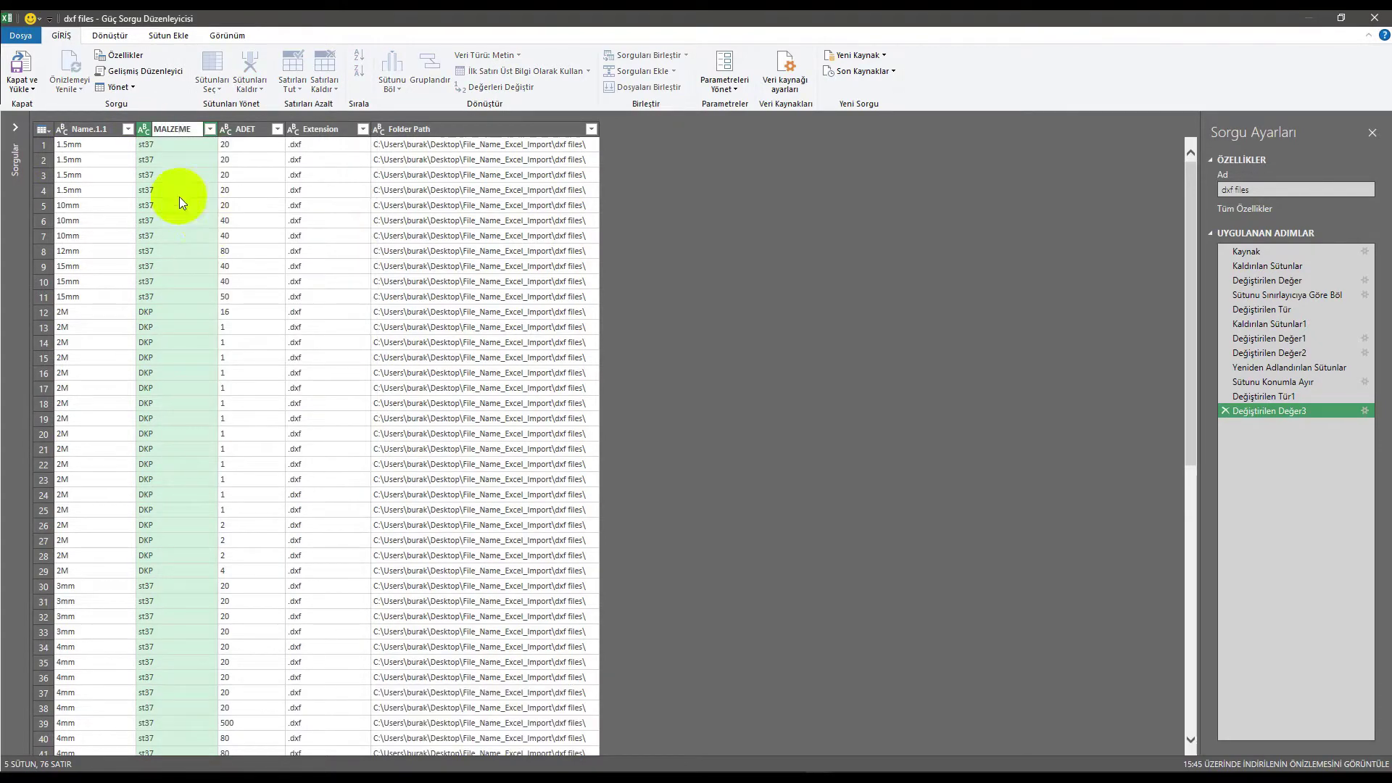
pyautogui.press('Return')
pyautogui.rightClick(96, 133)
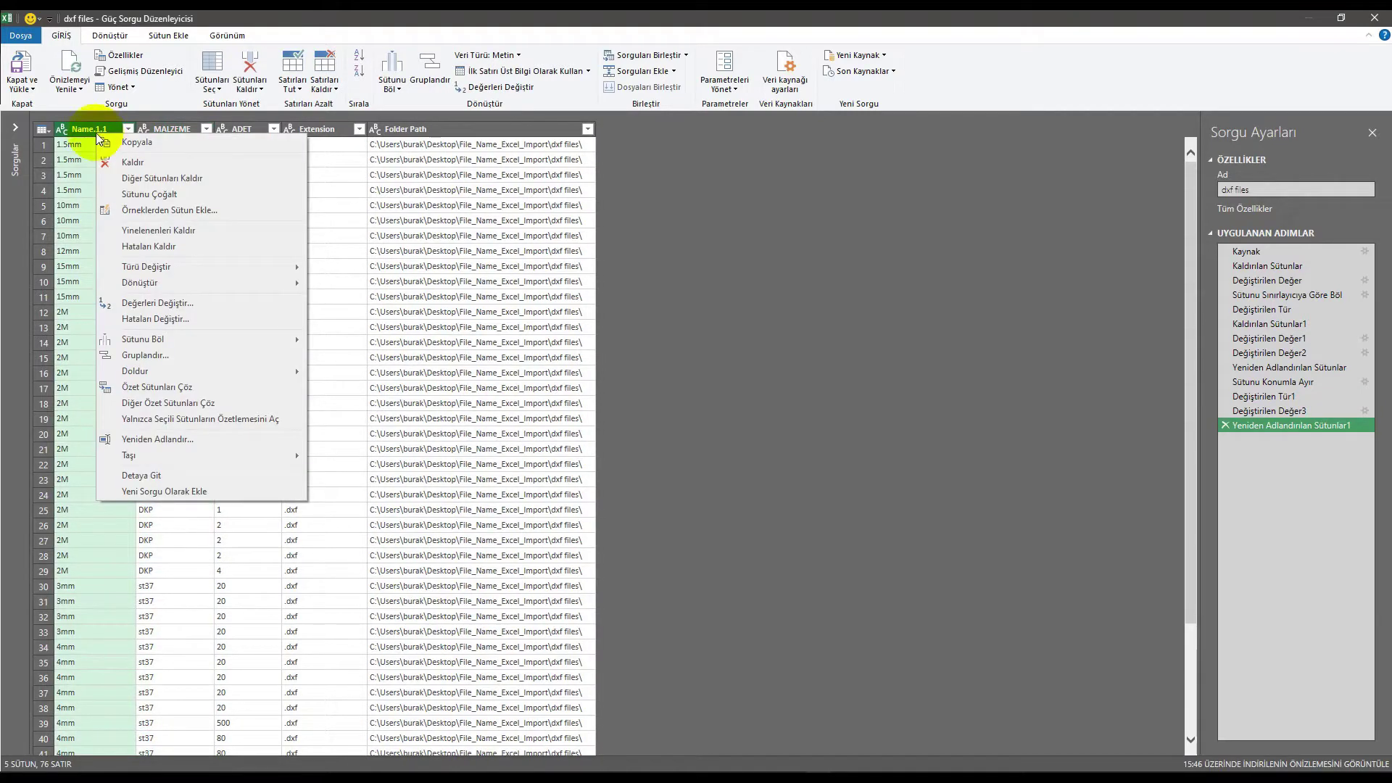
pyautogui.click(160, 440)
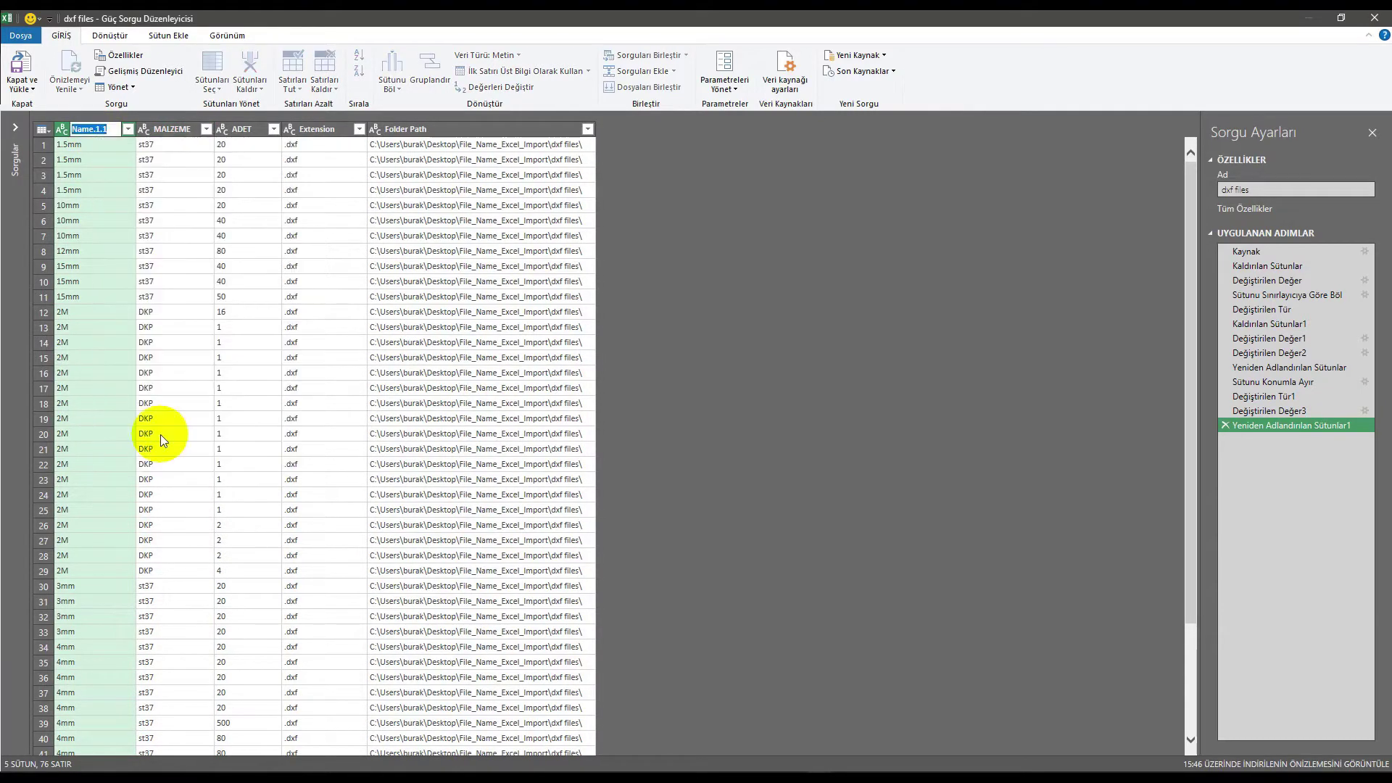
pyautogui.write('Ka')
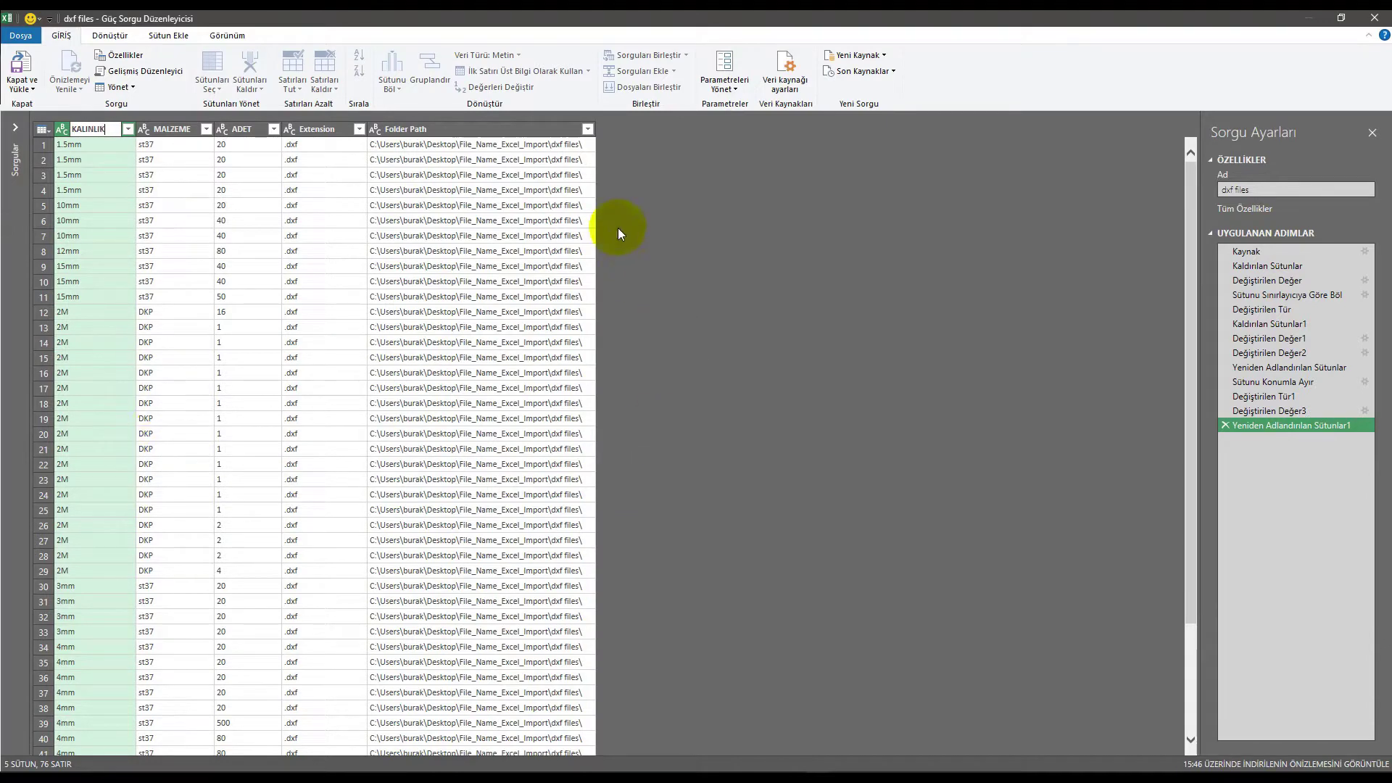
pyautogui.press('Return')
pyautogui.rightClick(90, 129)
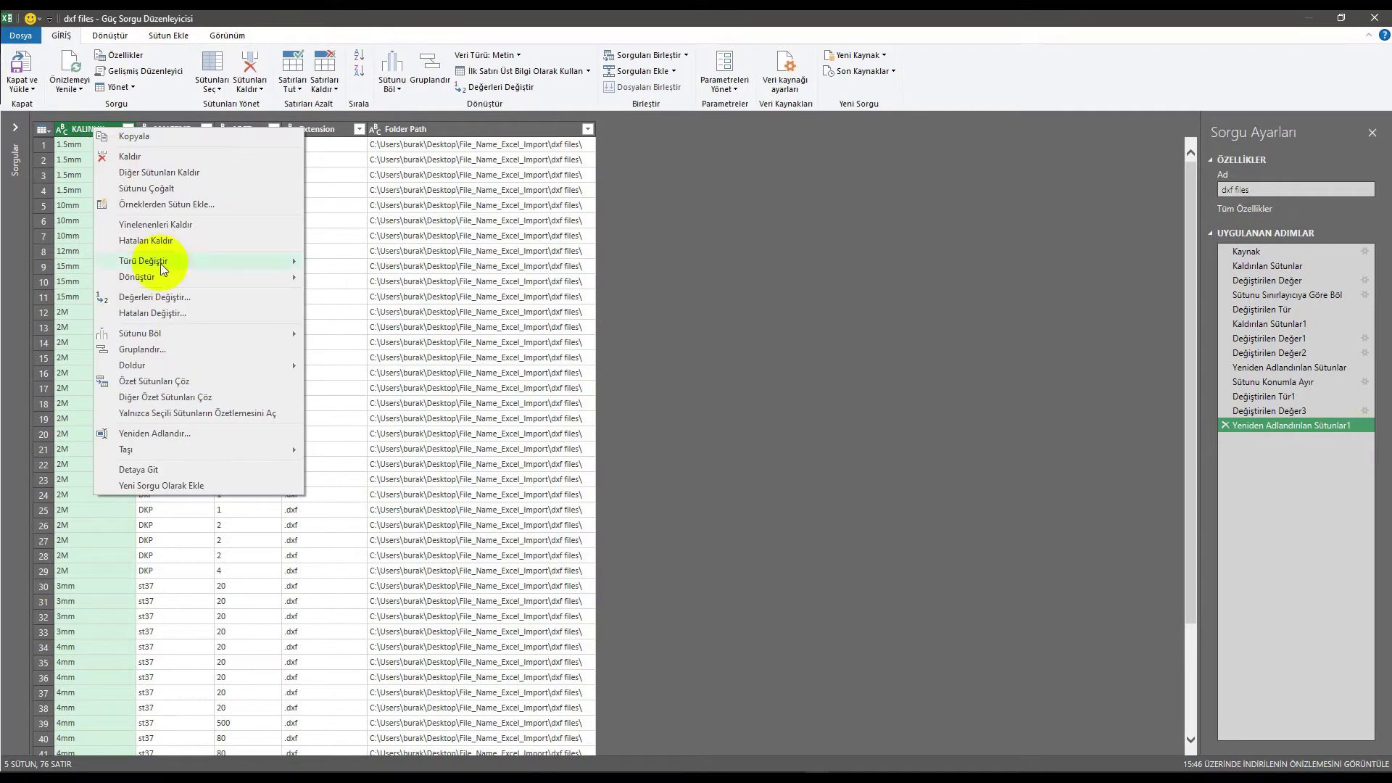
# Strip 'mm' and 'M' from the KALINLIK values and load the query as table dxf_files
pyautogui.click(149, 297)
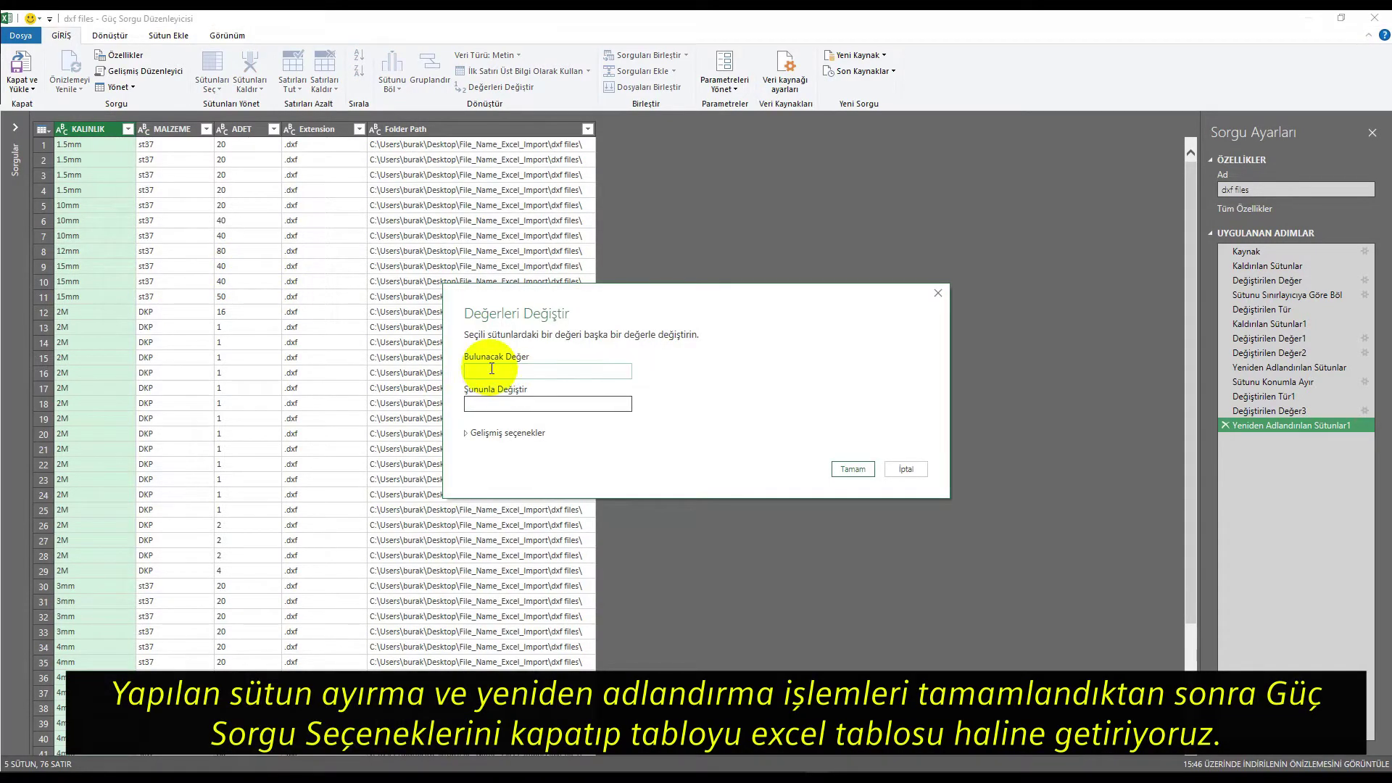
pyautogui.write('mm')
pyautogui.click(855, 469)
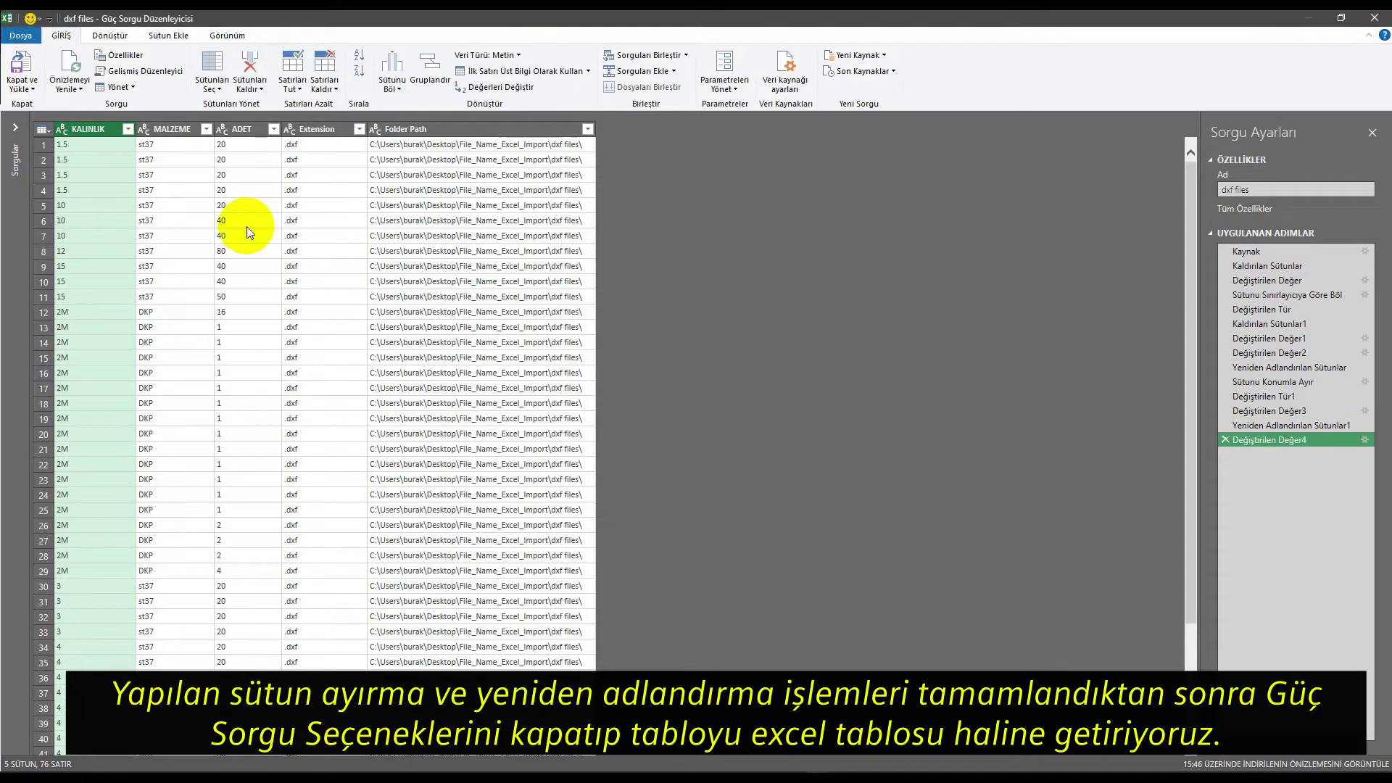
pyautogui.rightClick(102, 132)
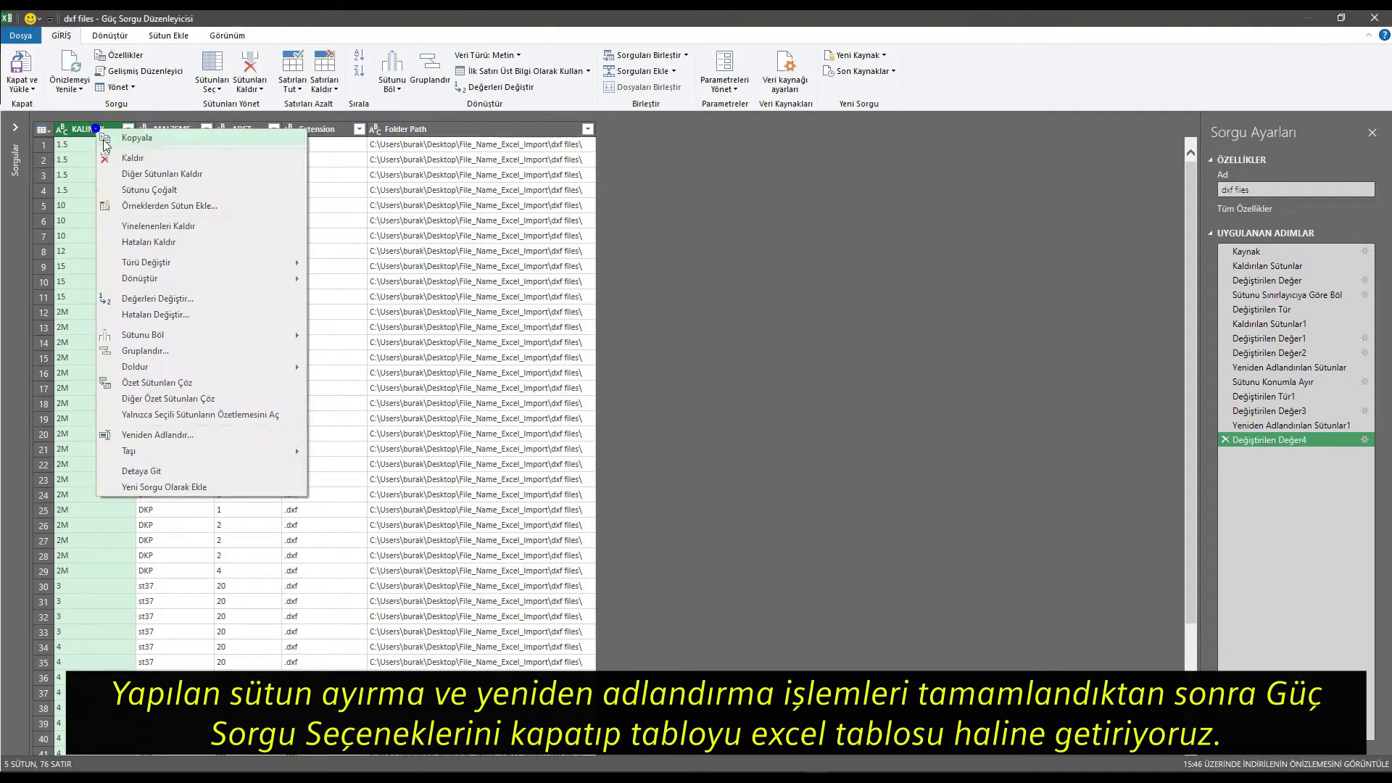
pyautogui.click(152, 298)
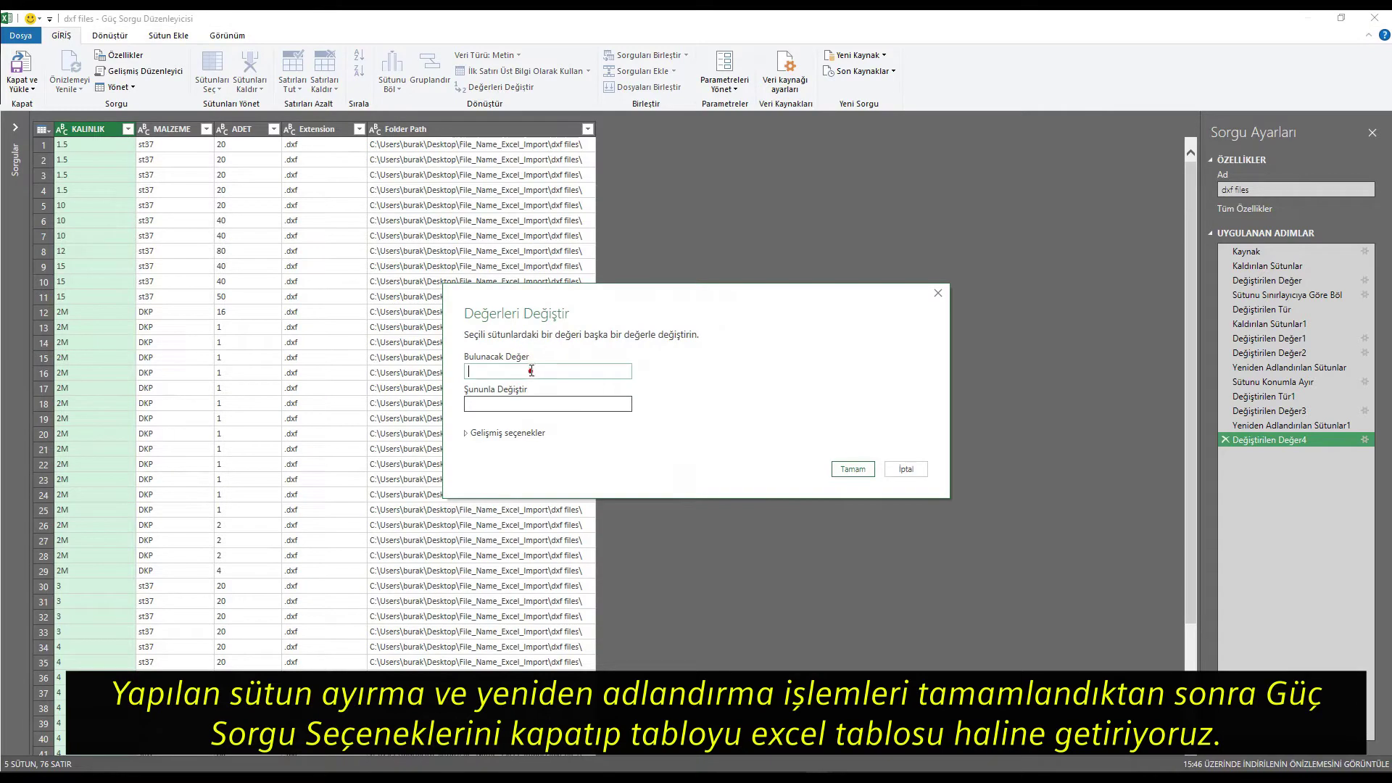
pyautogui.write('M')
pyautogui.click(845, 469)
pyautogui.scroll(-10, 107, 424)
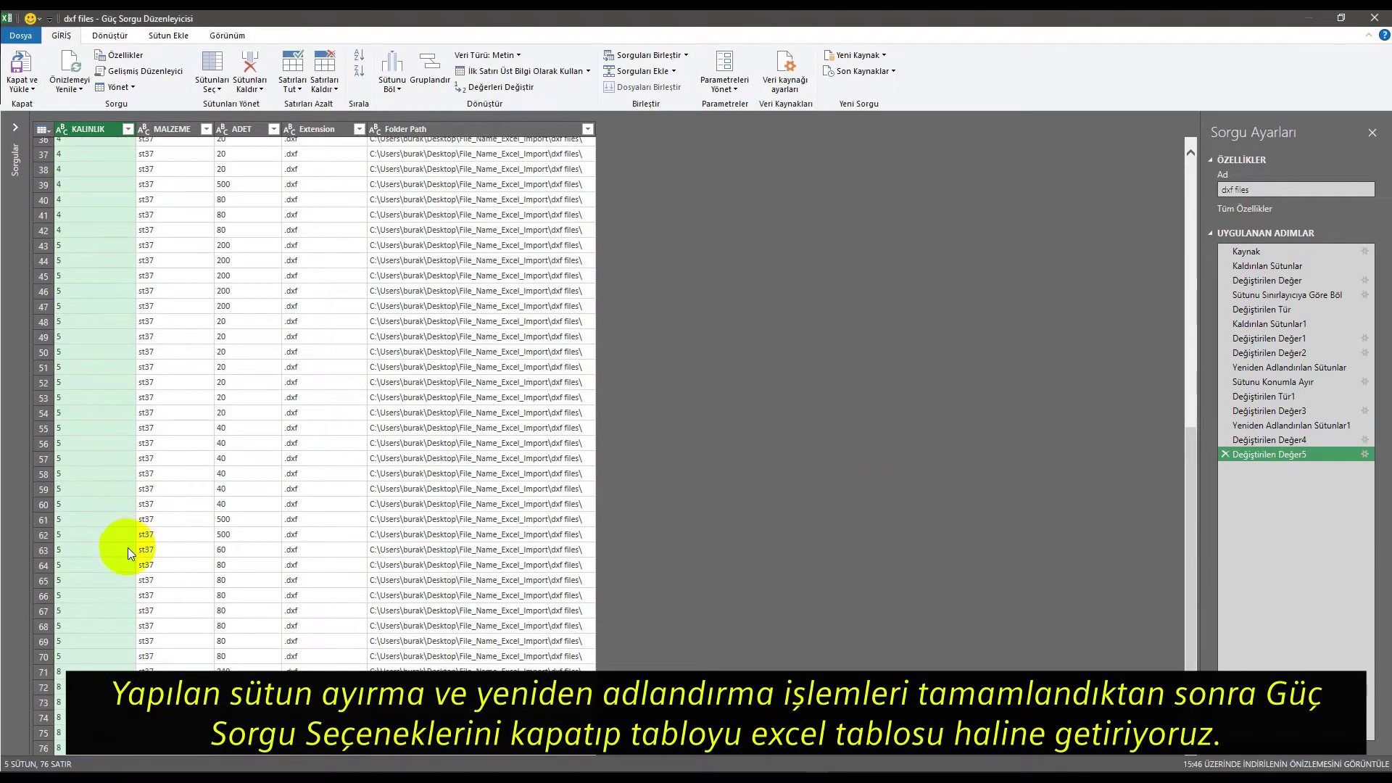
pyautogui.scroll(10, 127, 549)
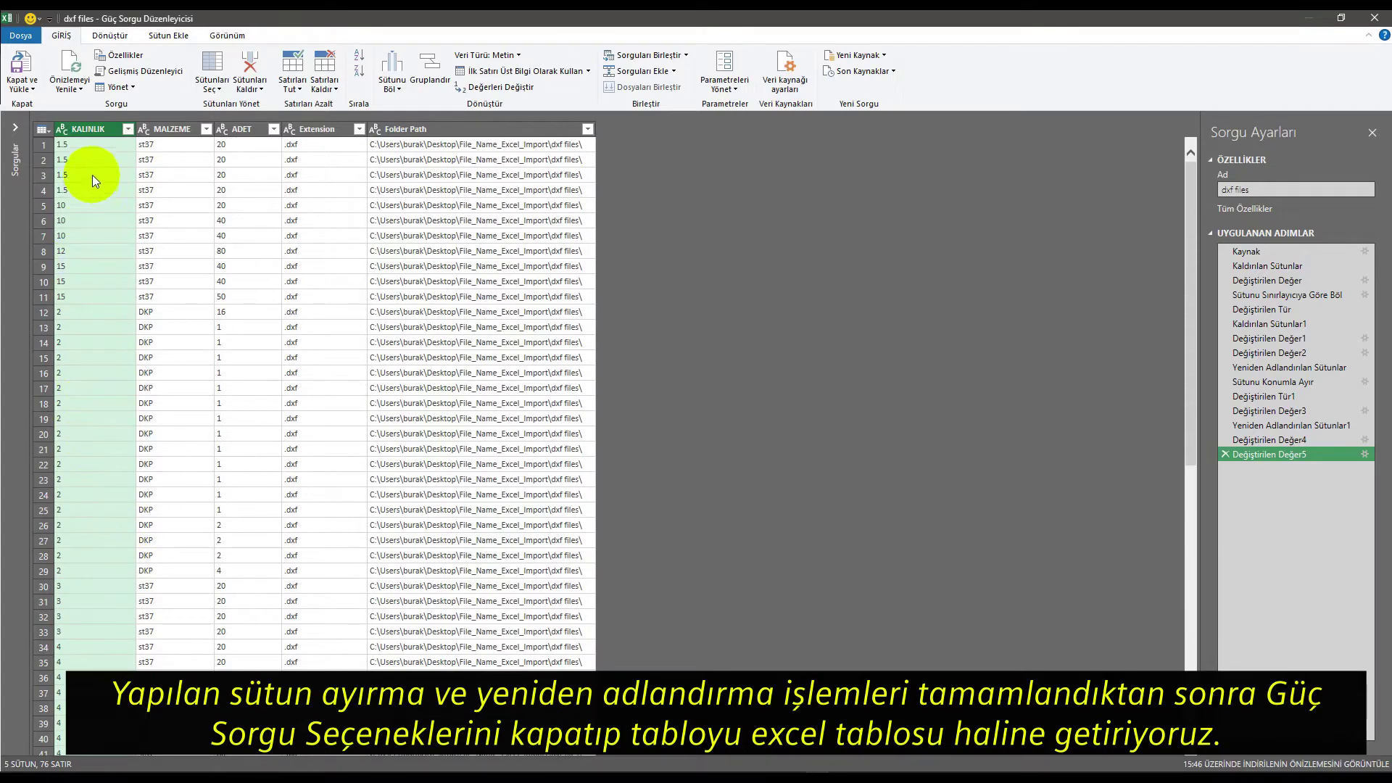
pyautogui.click(21, 72)
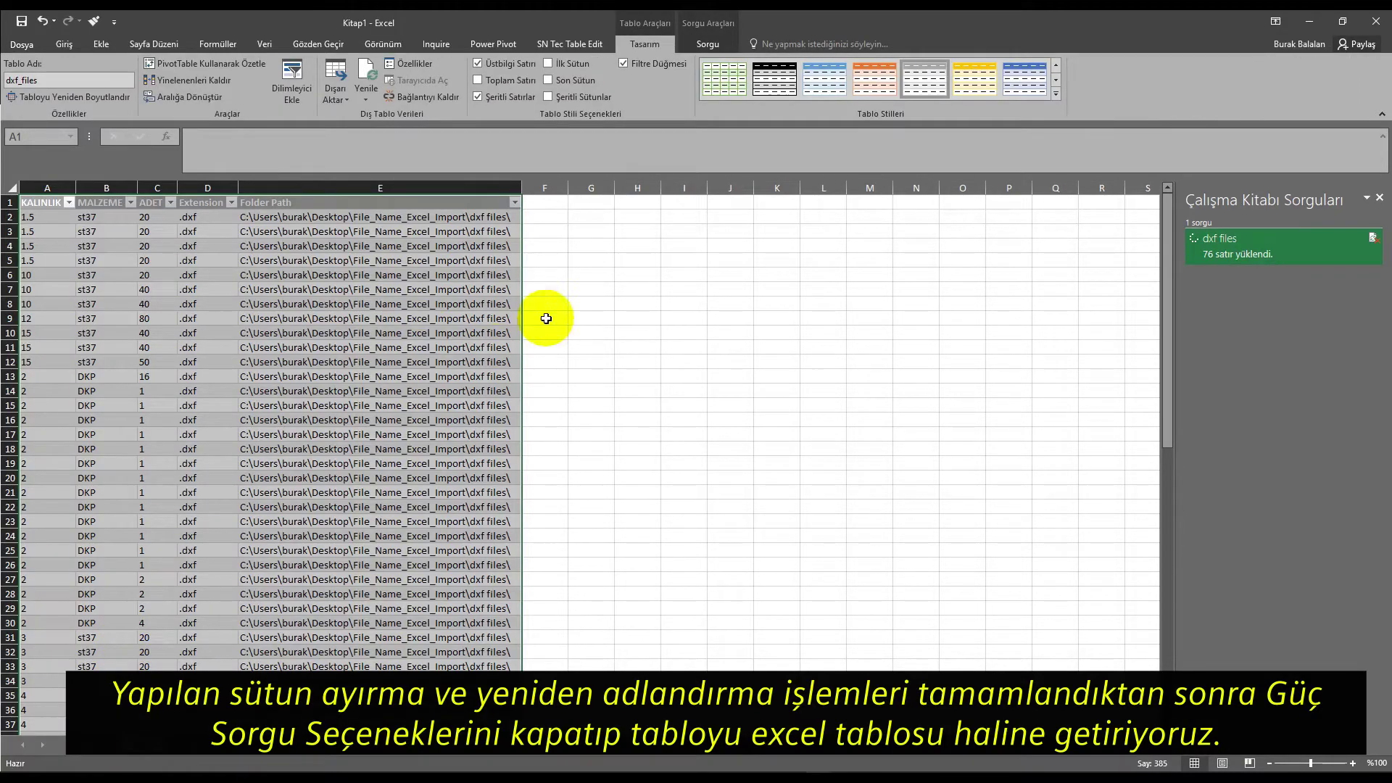
# On Sayfa1, load the dxf files folder unedited as a second query, table dxf_files_2
pyautogui.click(589, 317)
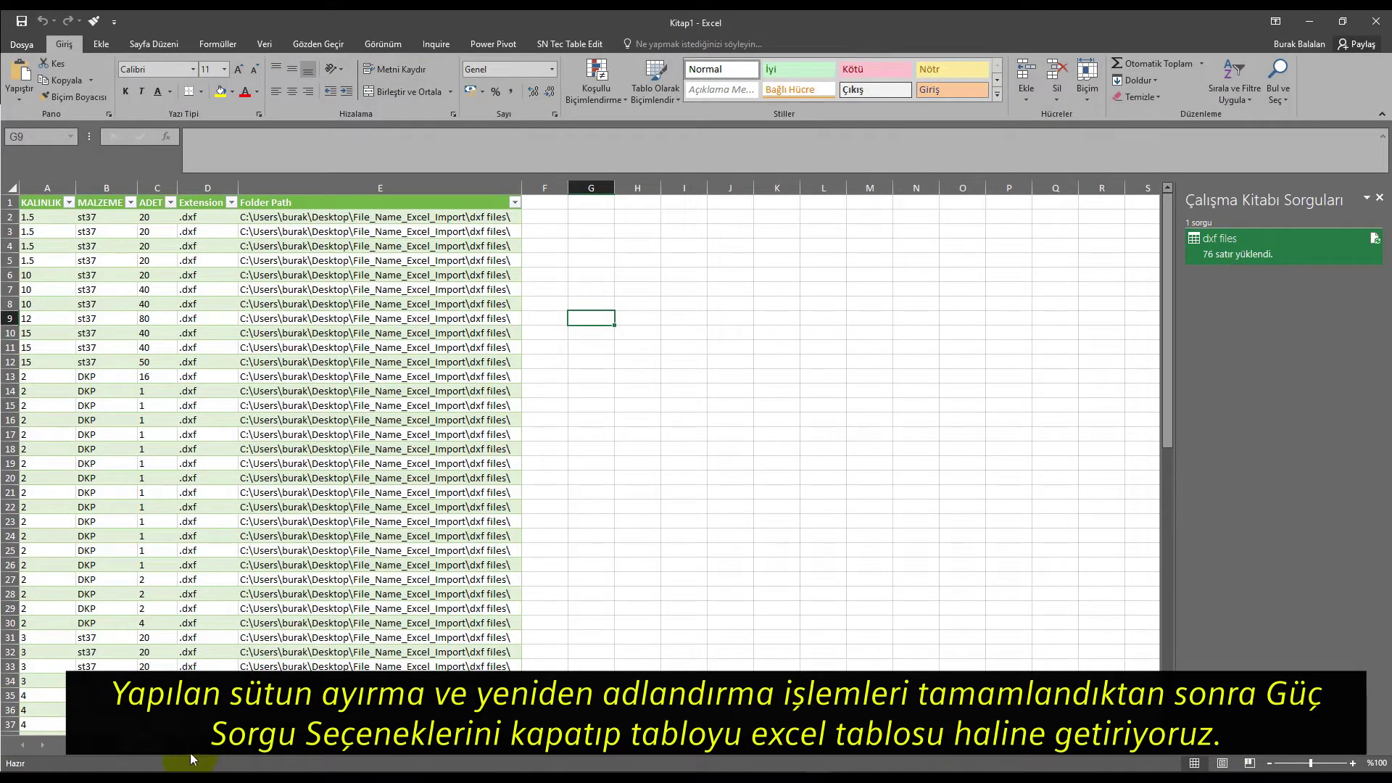
pyautogui.click(95, 745)
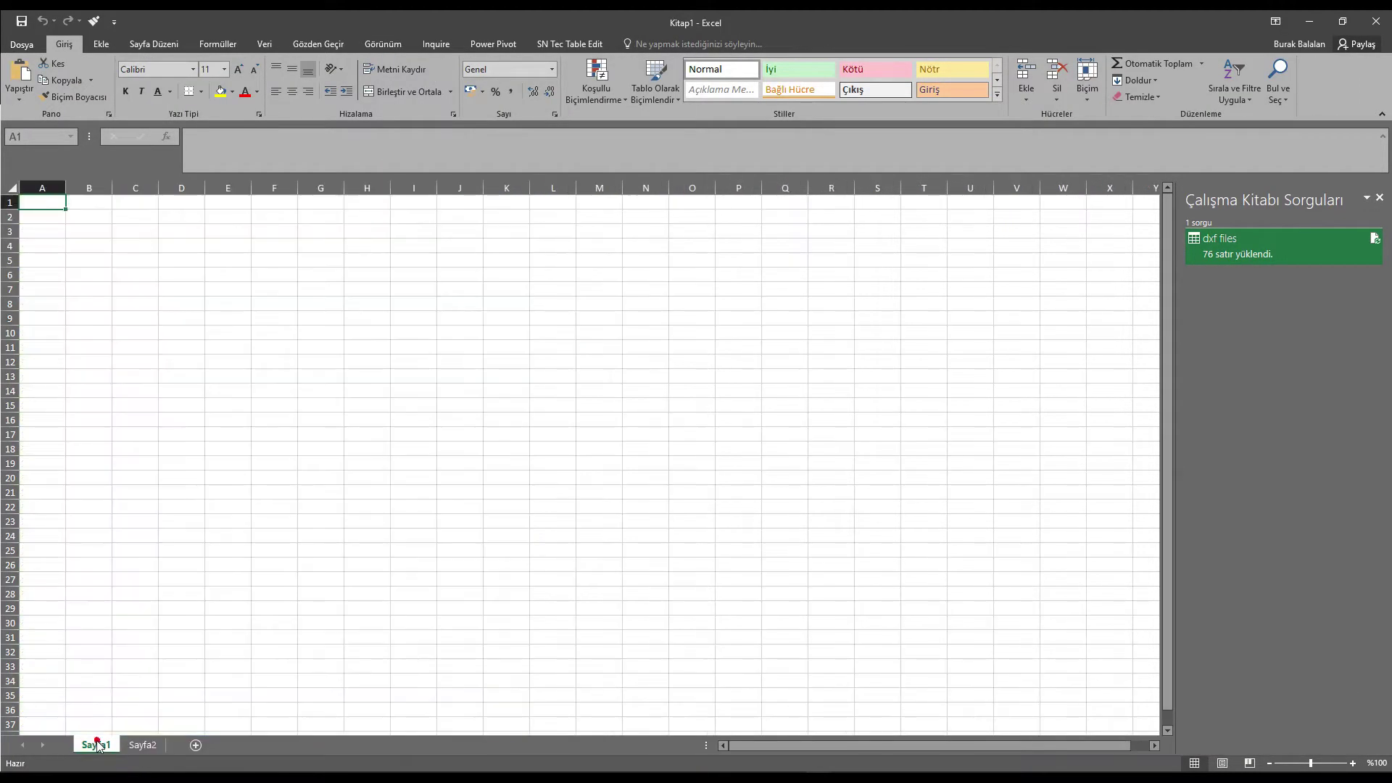
pyautogui.click(106, 45)
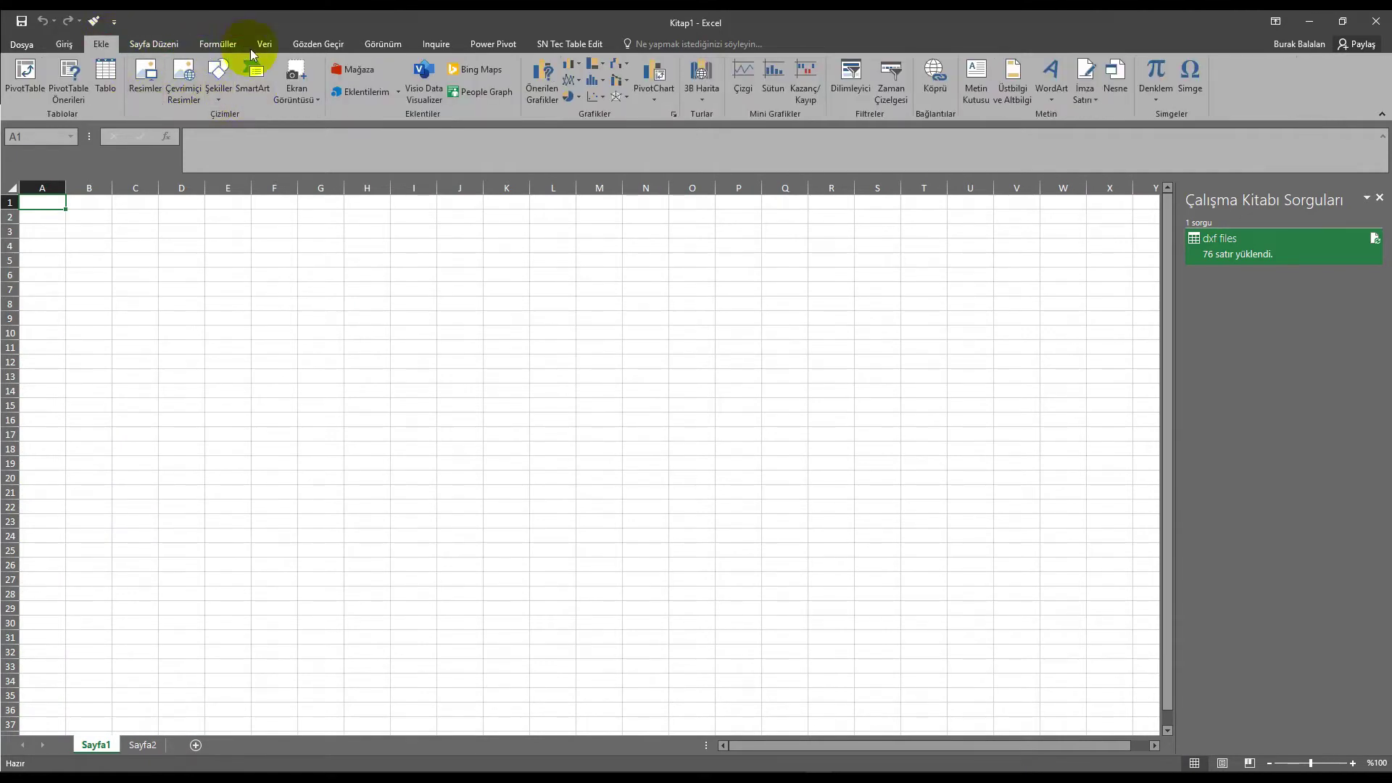
pyautogui.click(252, 48)
pyautogui.click(262, 99)
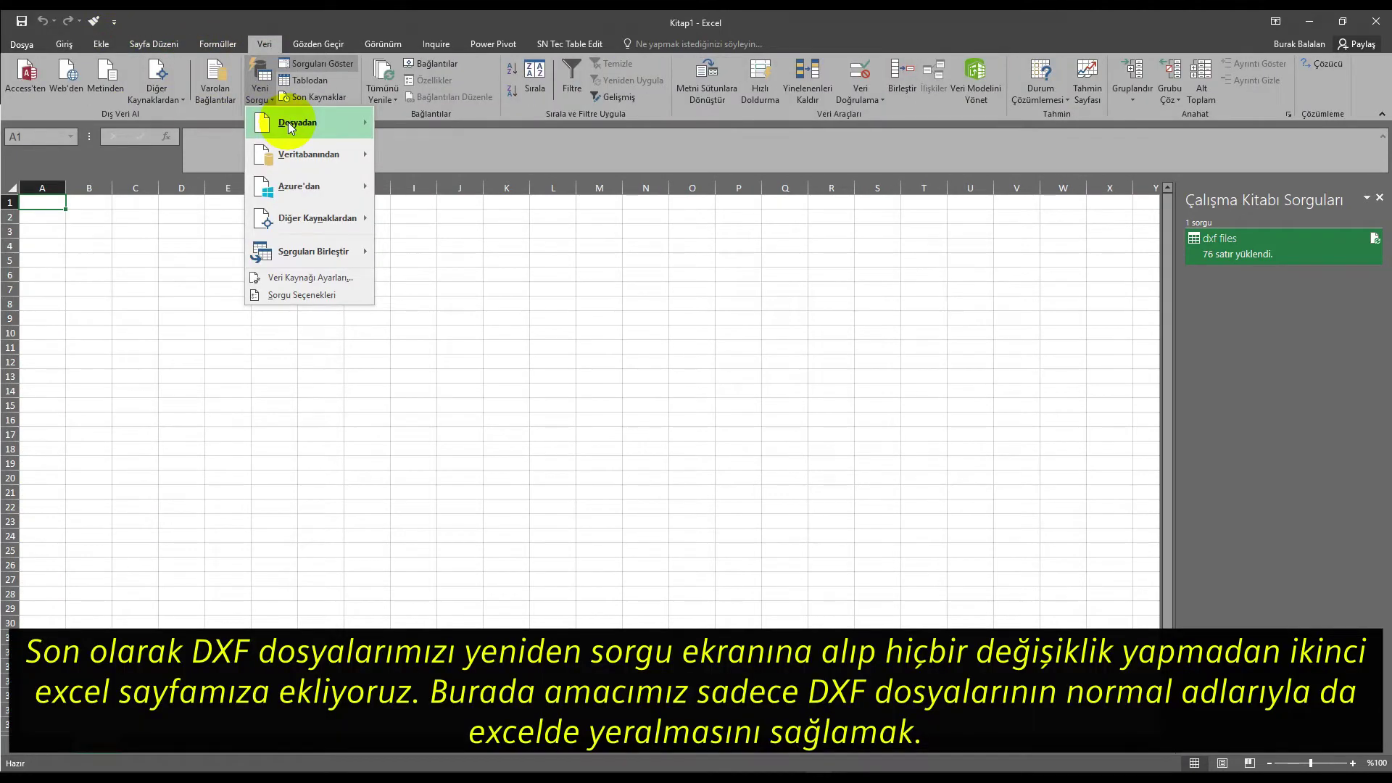
pyautogui.click(428, 252)
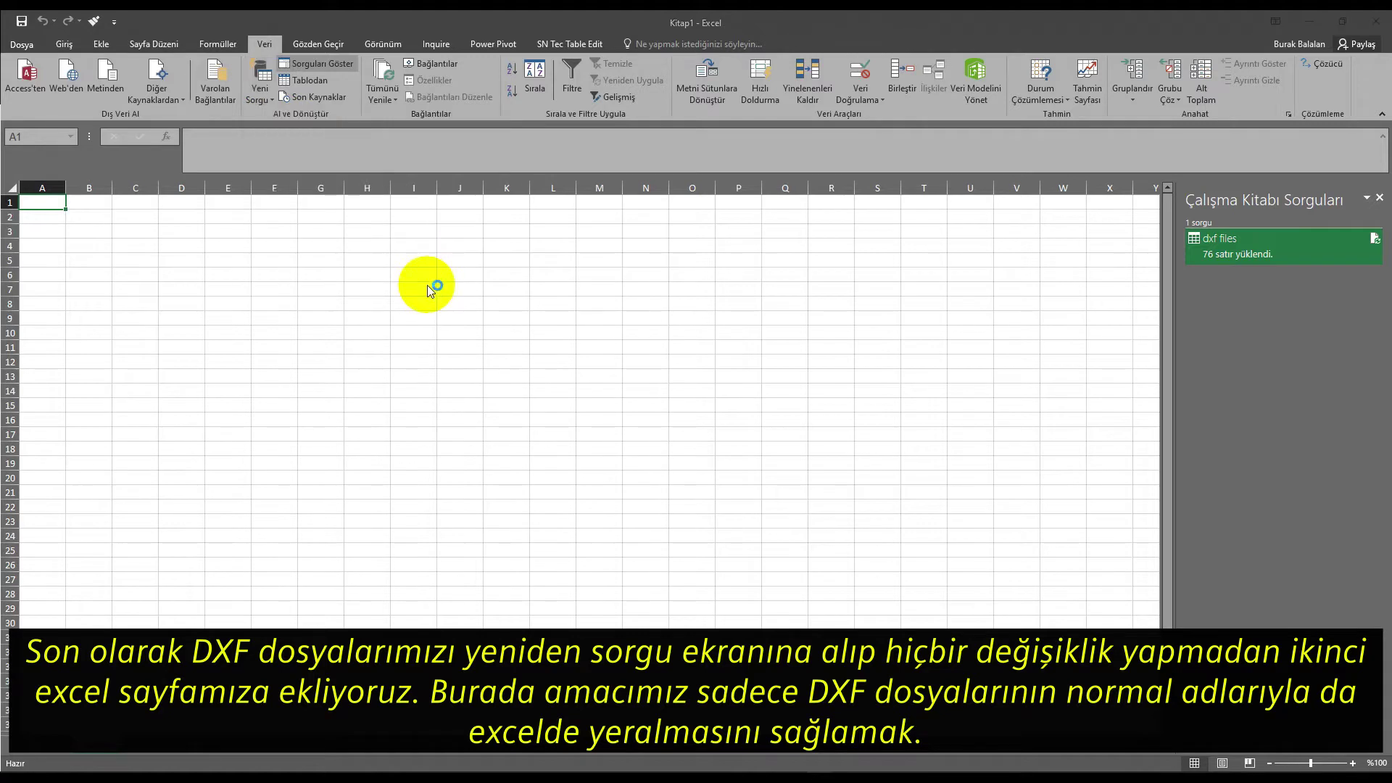
pyautogui.rightClick(494, 378)
pyautogui.click(546, 439)
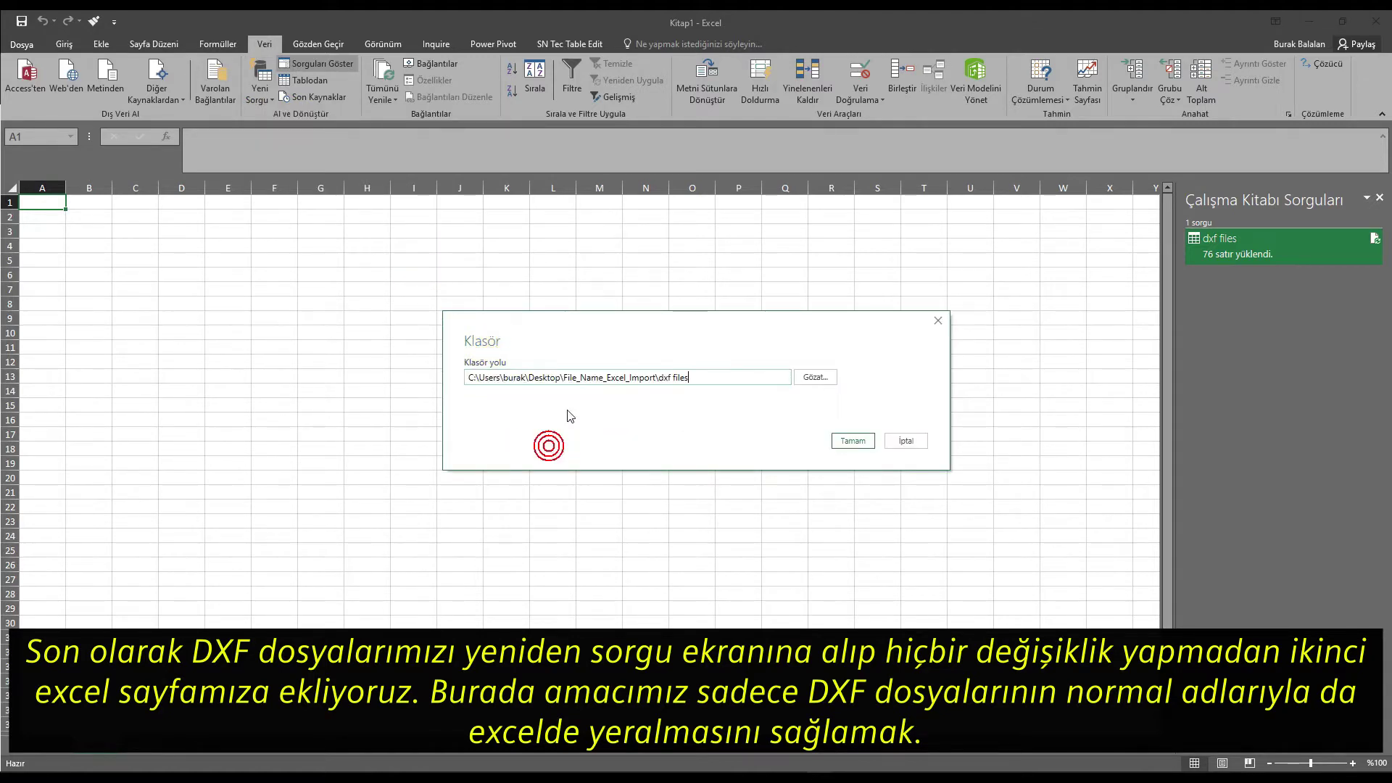
pyautogui.click(851, 442)
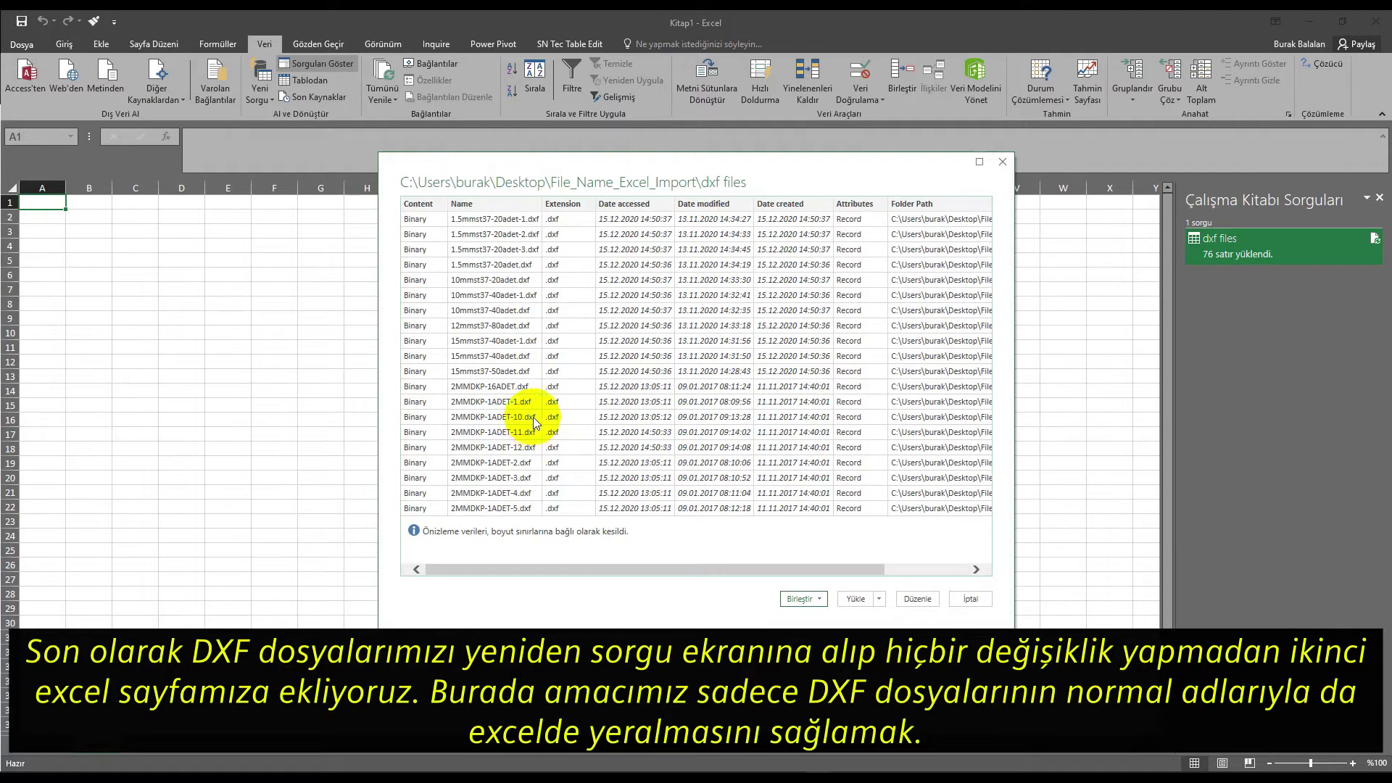
pyautogui.click(855, 600)
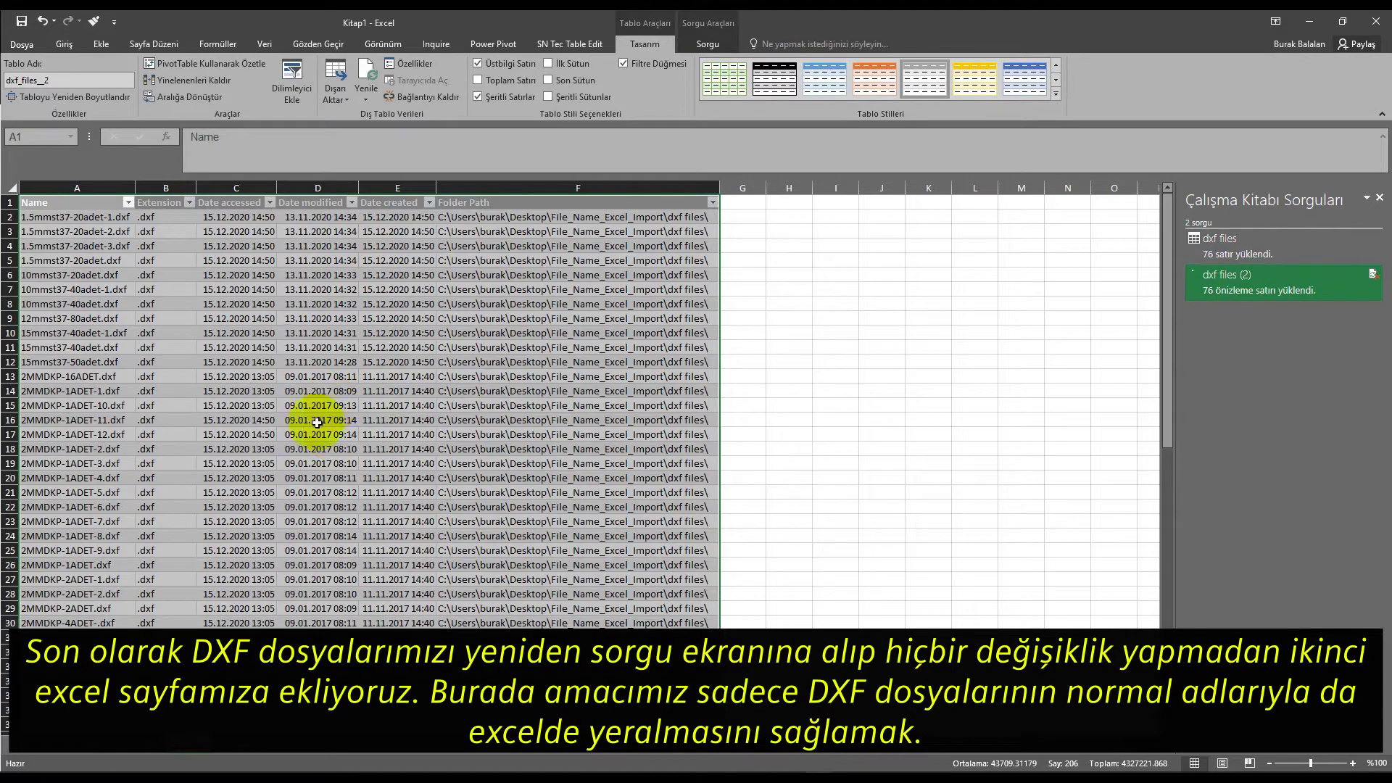
pyautogui.click(866, 435)
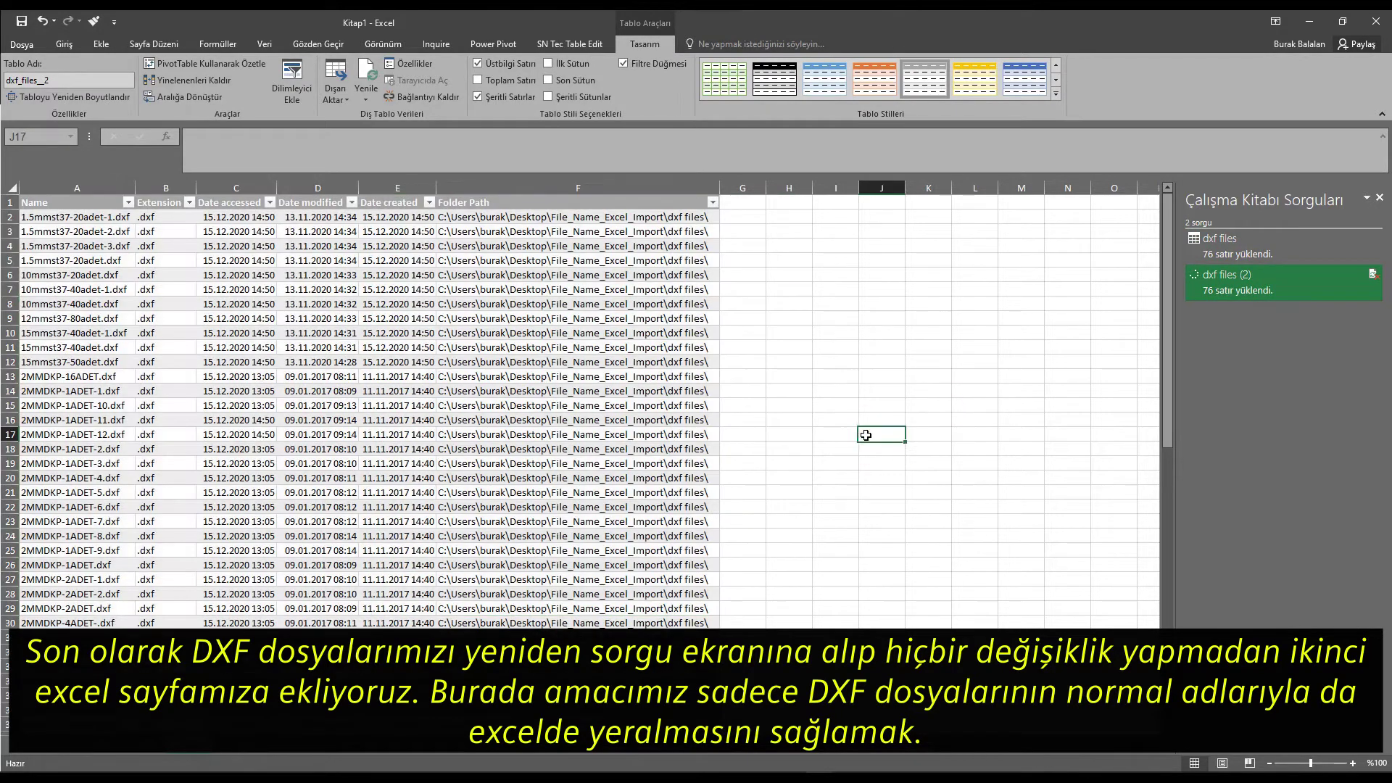
# Replace '.dxf' with nothing in the Name column, removing it from all 76 file names
pyautogui.click(47, 179)
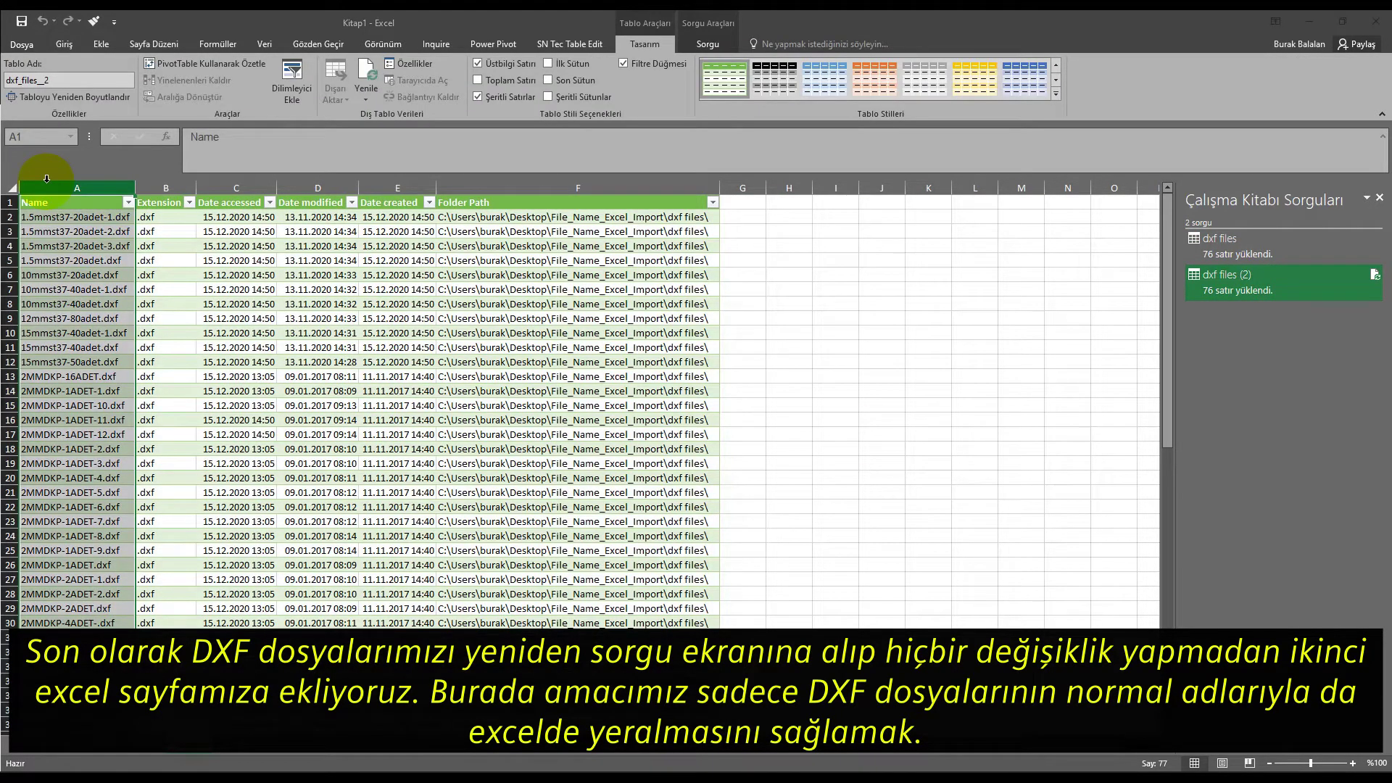
pyautogui.hotkey('ctrl', 'h')
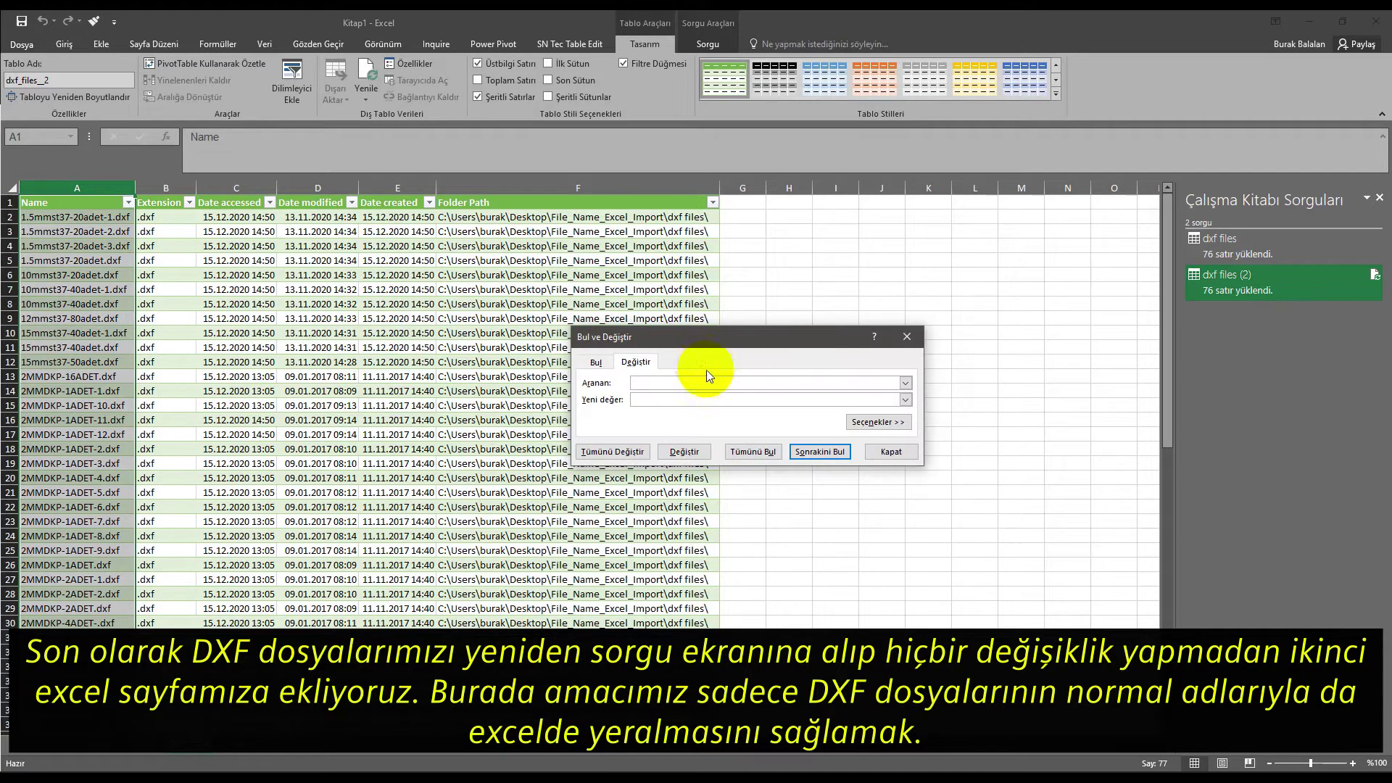
pyautogui.write('.dx')
pyautogui.click(704, 400)
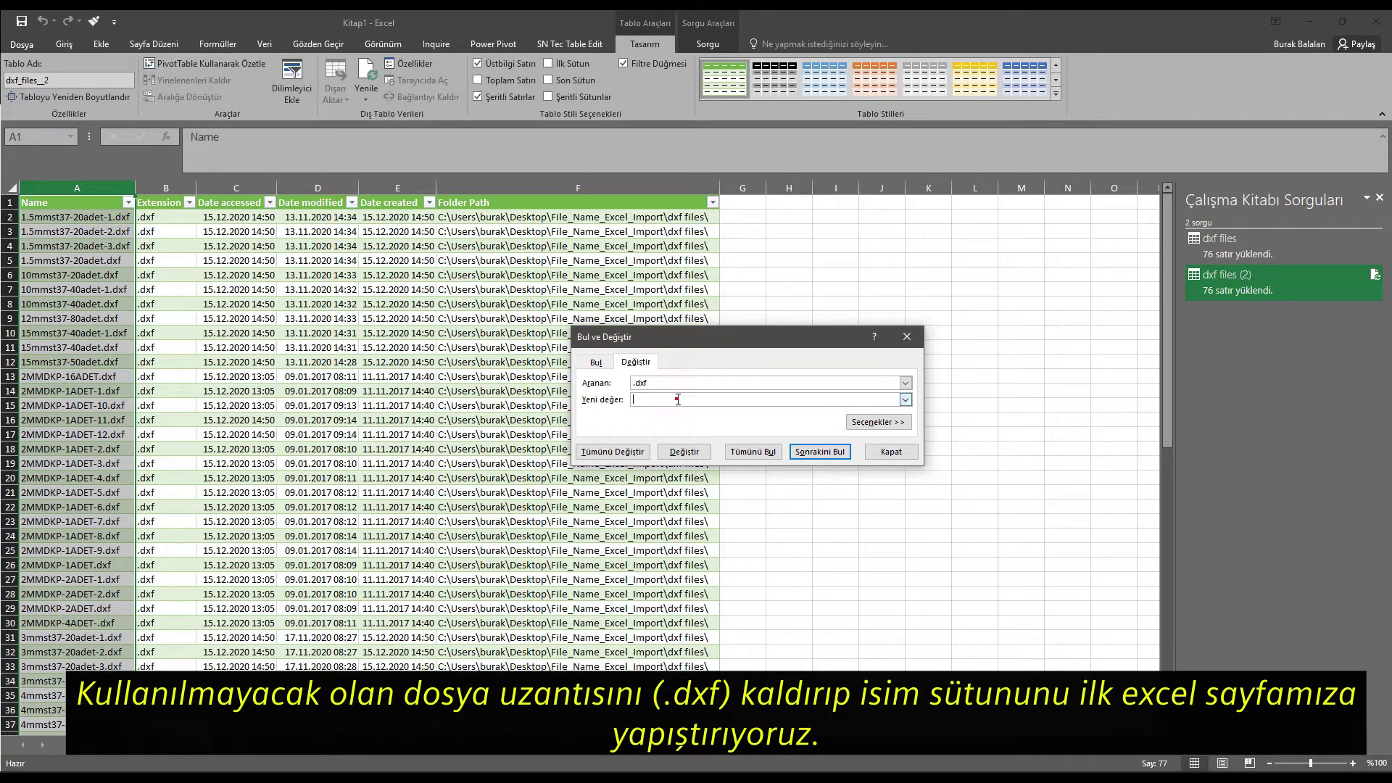
pyautogui.click(618, 450)
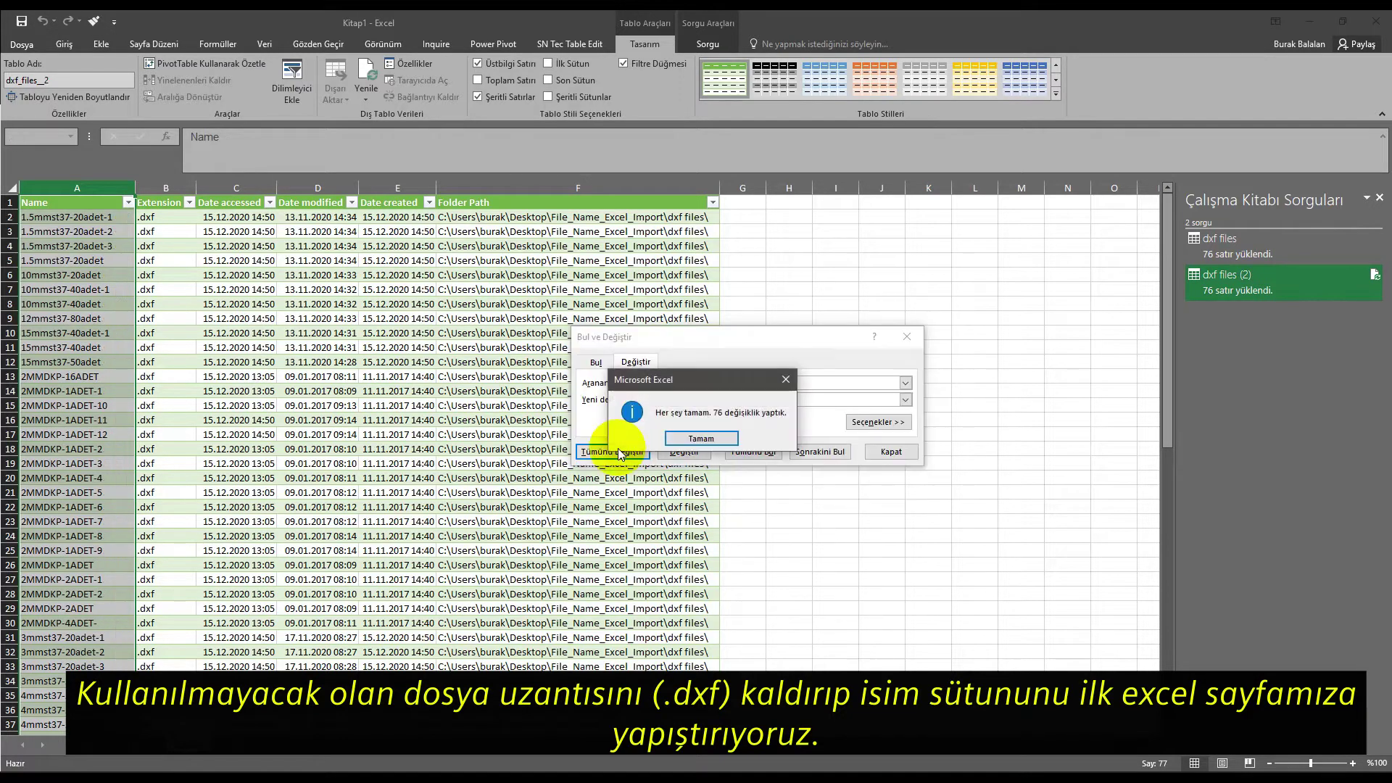
pyautogui.click(701, 438)
pyautogui.click(891, 452)
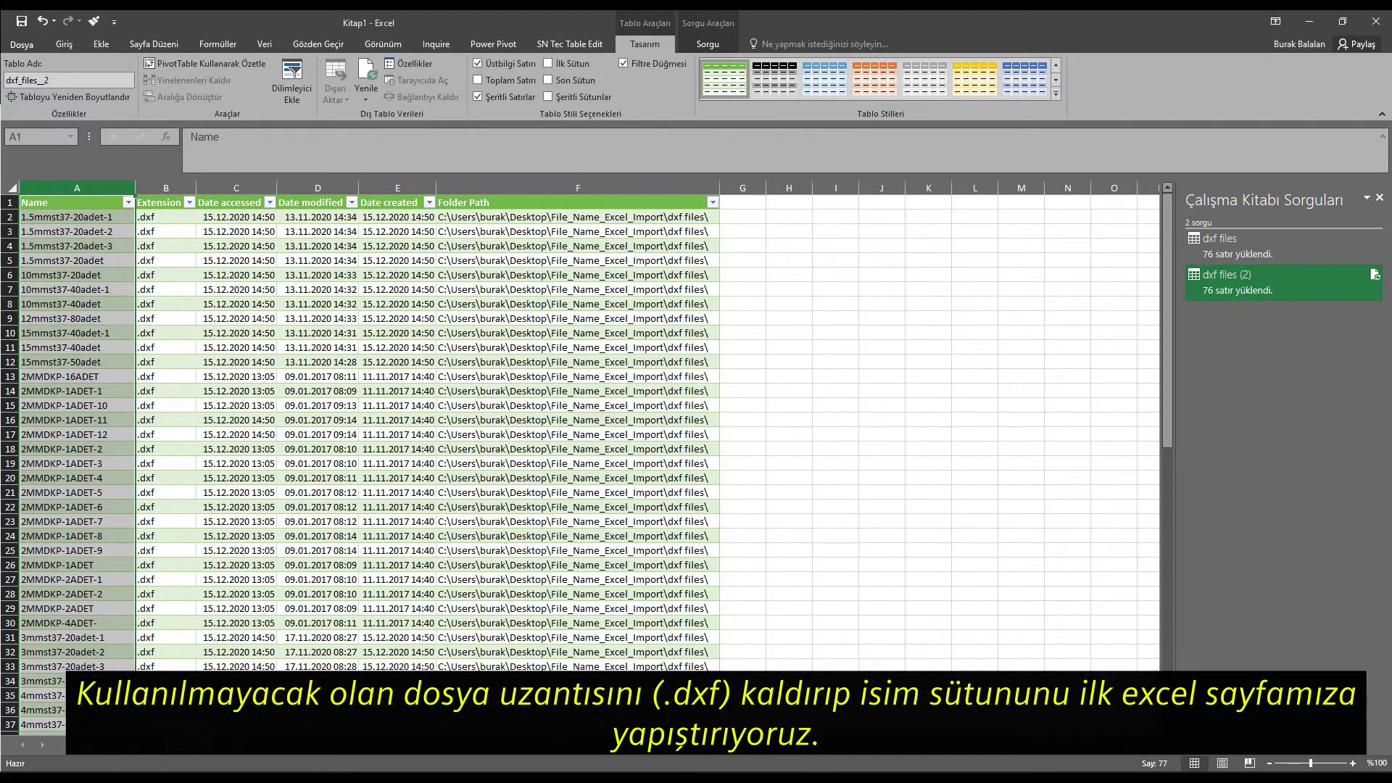
pyautogui.rightClick(77, 187)
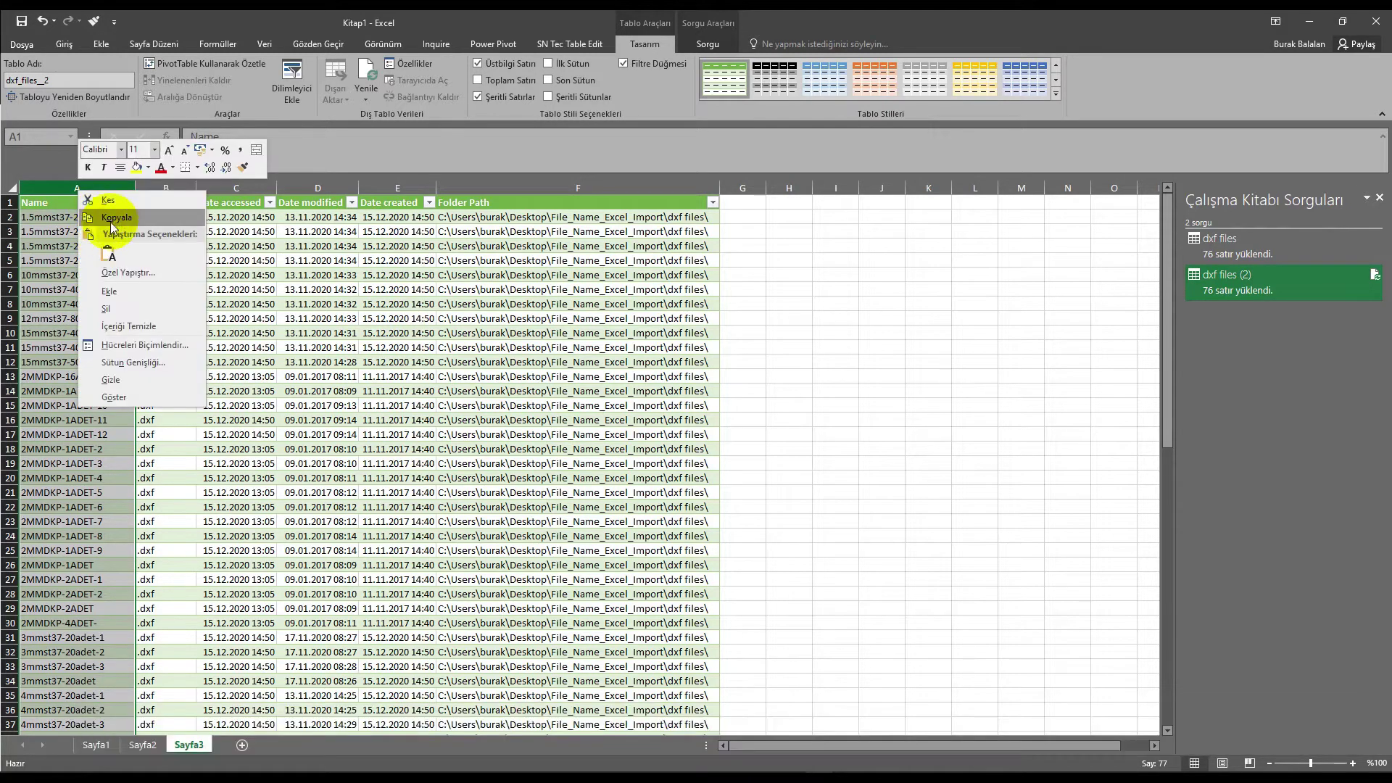
# Copy the bare names into column F of Sayfa2 and autofit the column width
pyautogui.click(101, 213)
pyautogui.click(148, 746)
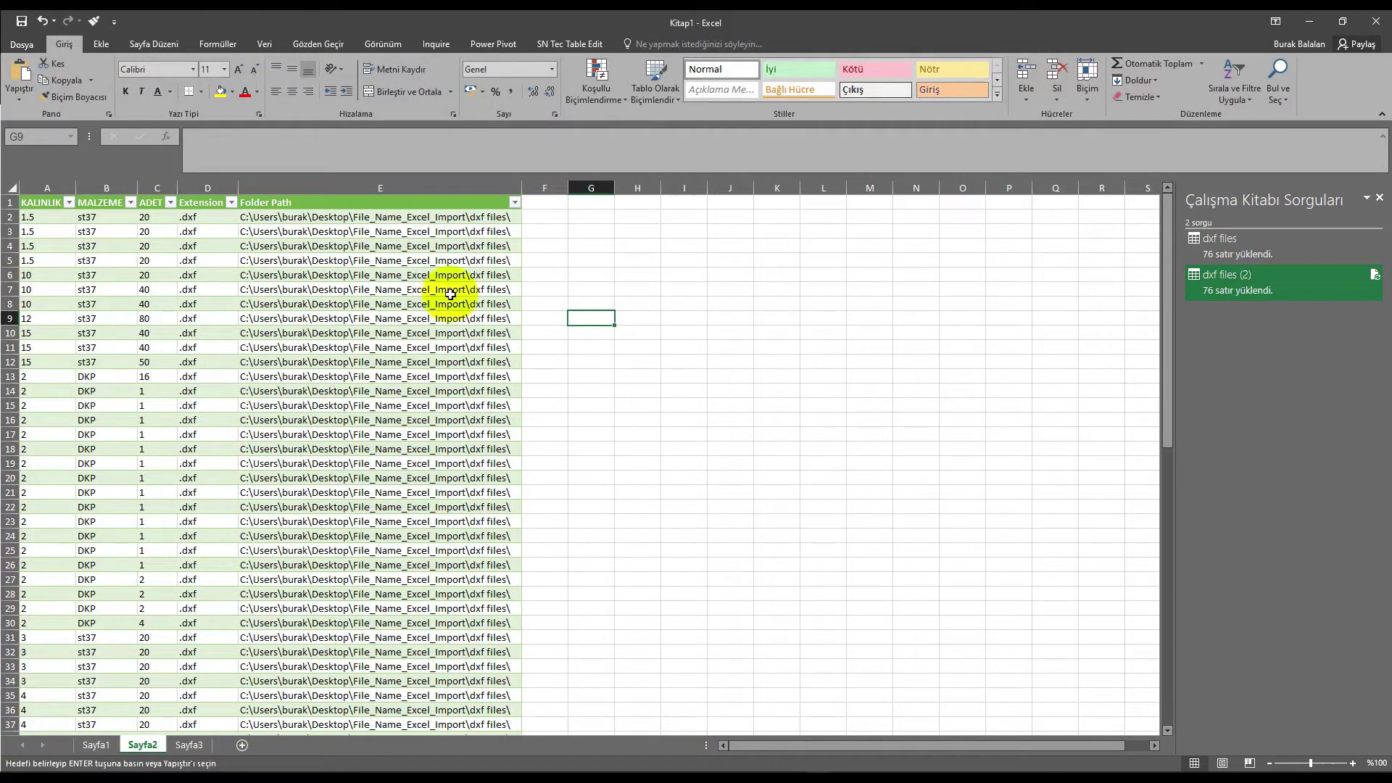
pyautogui.click(547, 188)
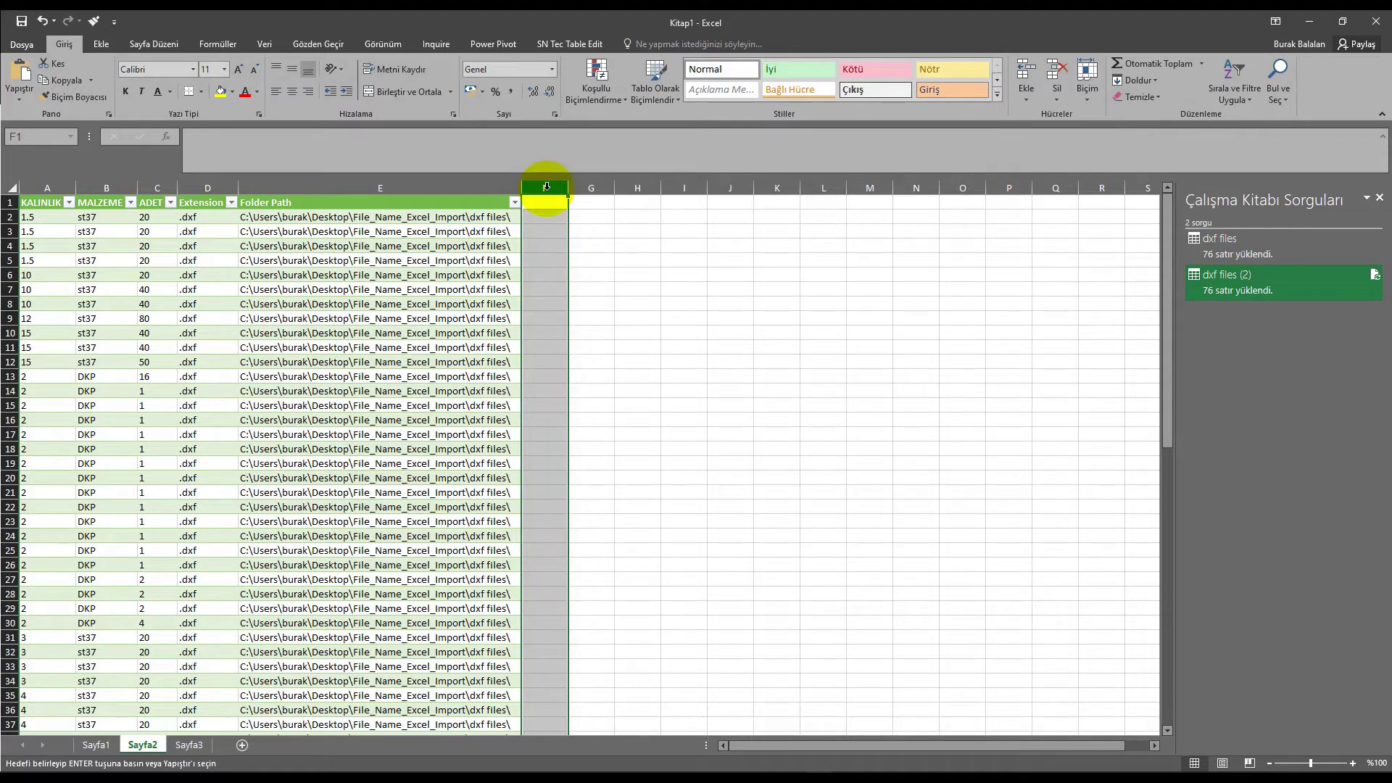
pyautogui.hotkey('ctrl', 'v')
pyautogui.doubleClick(569, 189)
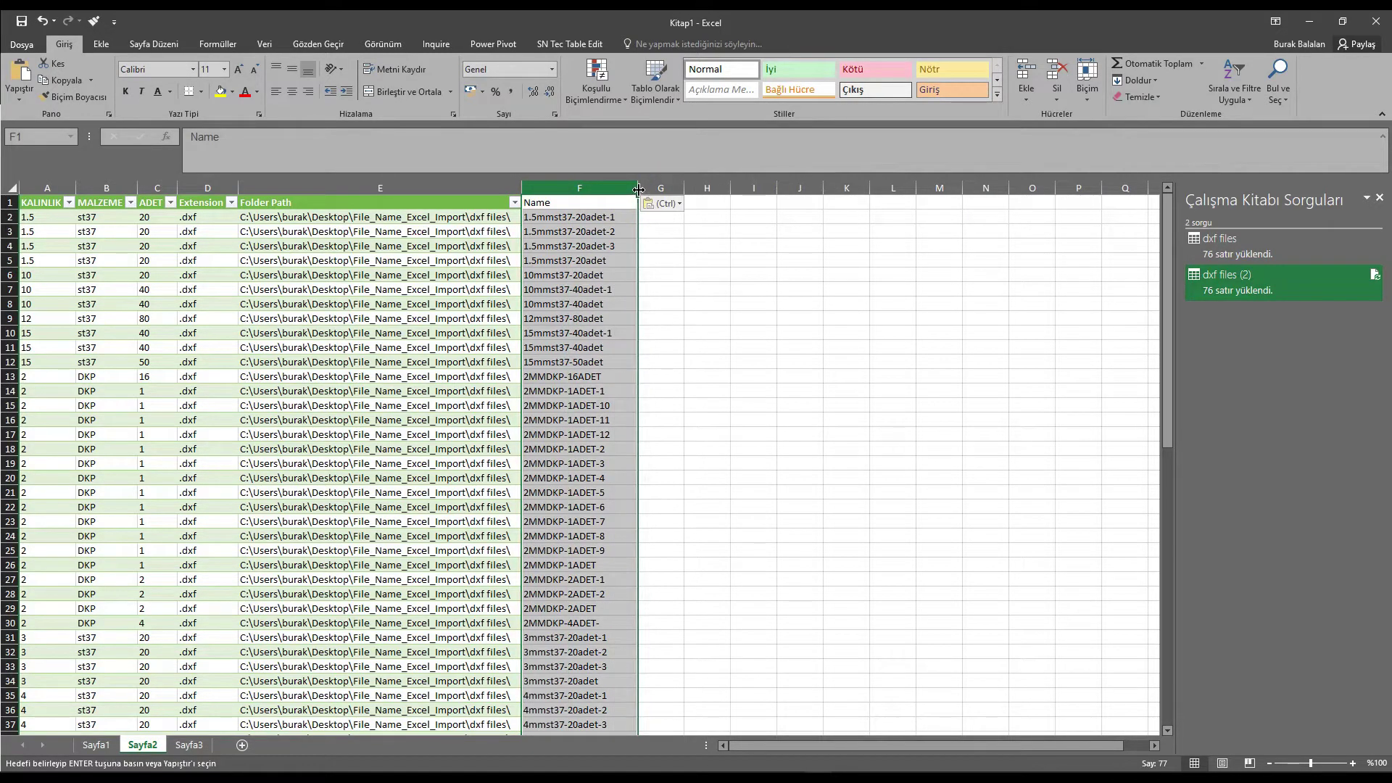
pyautogui.doubleClick(638, 190)
pyautogui.click(733, 346)
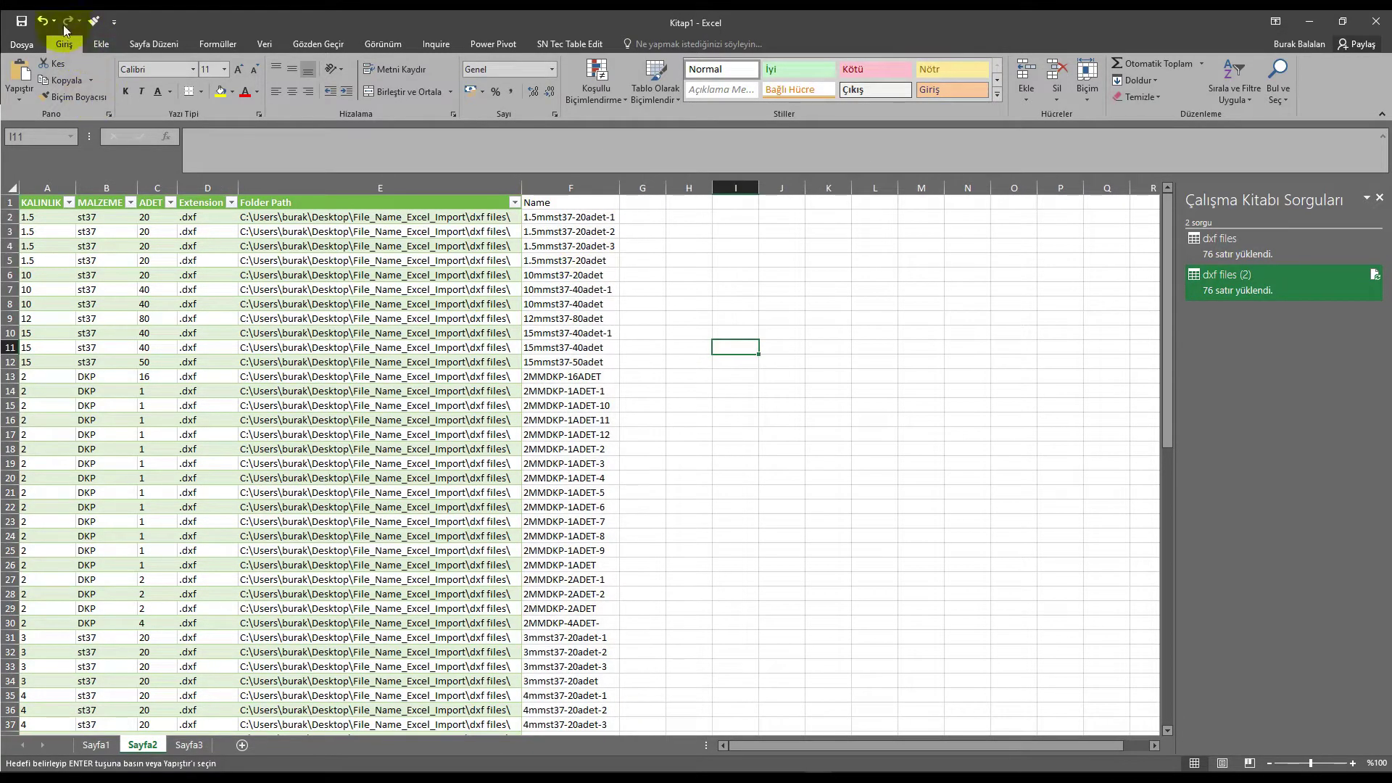
pyautogui.click(99, 747)
pyautogui.rightClick(99, 747)
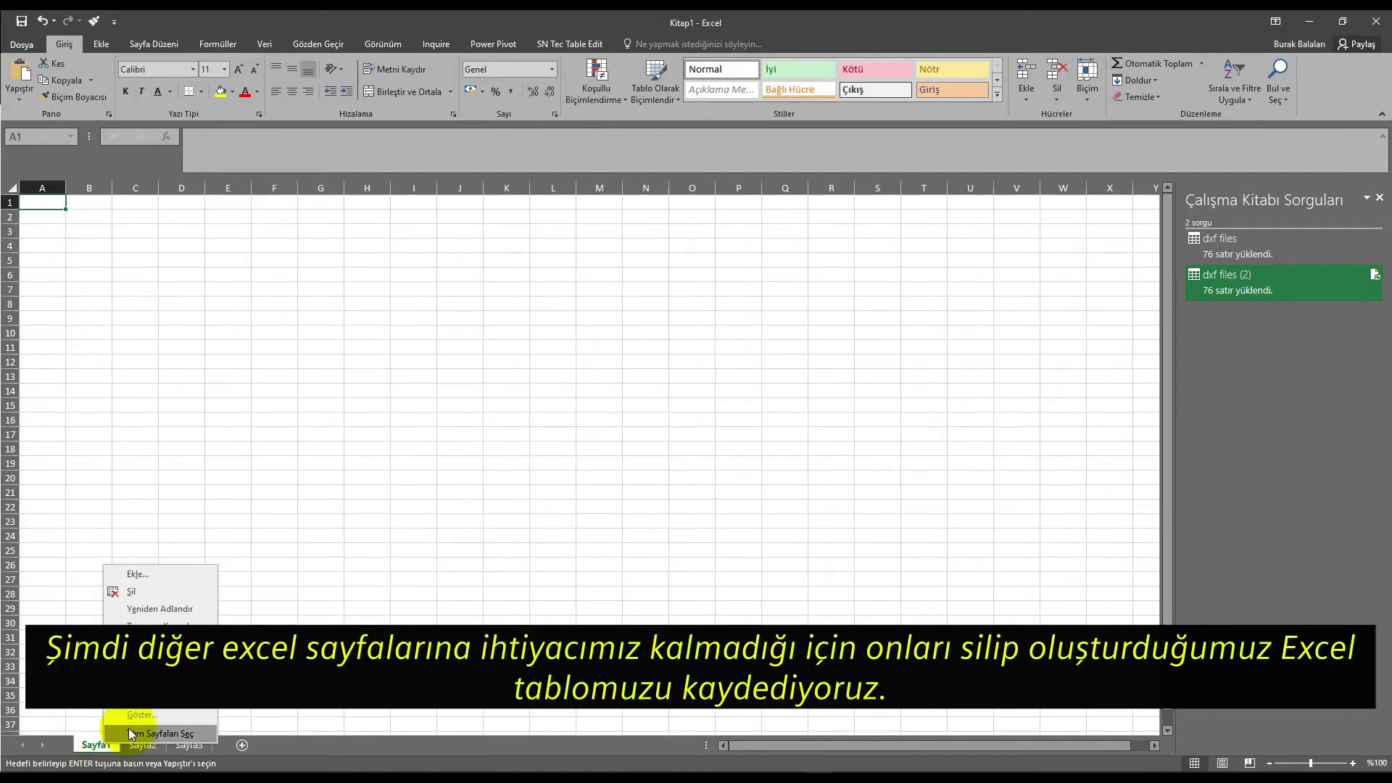
# Delete the Sayfa1 sheet, then delete and confirm removal of Sayfa3
pyautogui.click(135, 592)
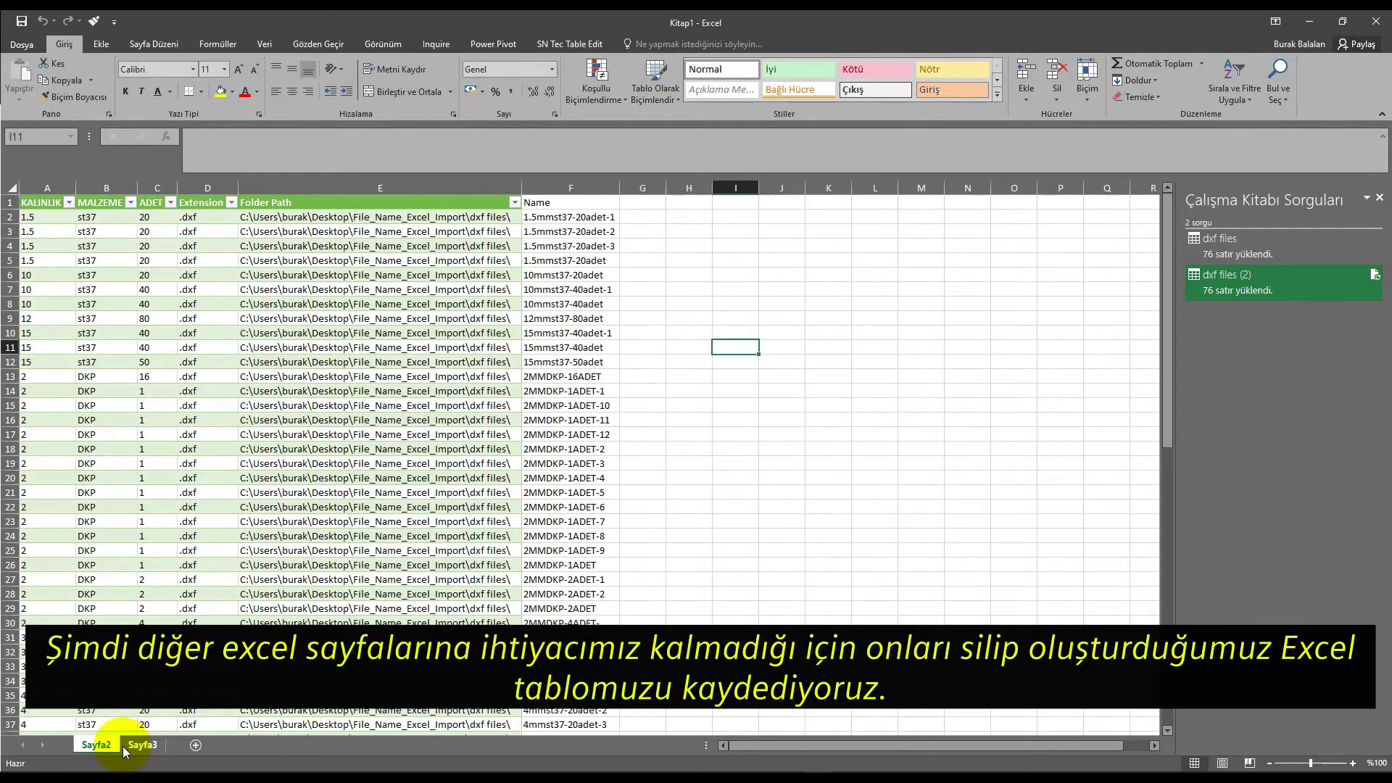
pyautogui.rightClick(132, 742)
pyautogui.click(141, 584)
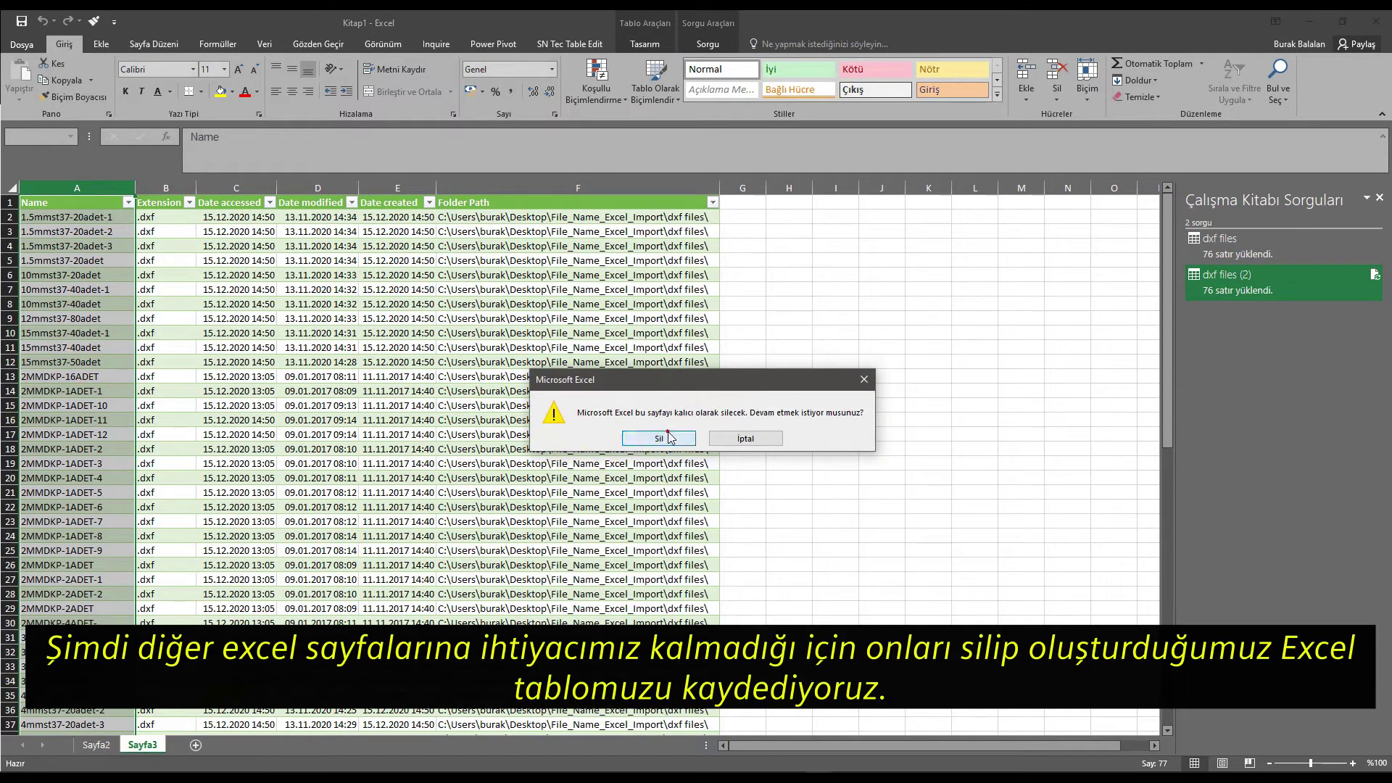
pyautogui.click(669, 438)
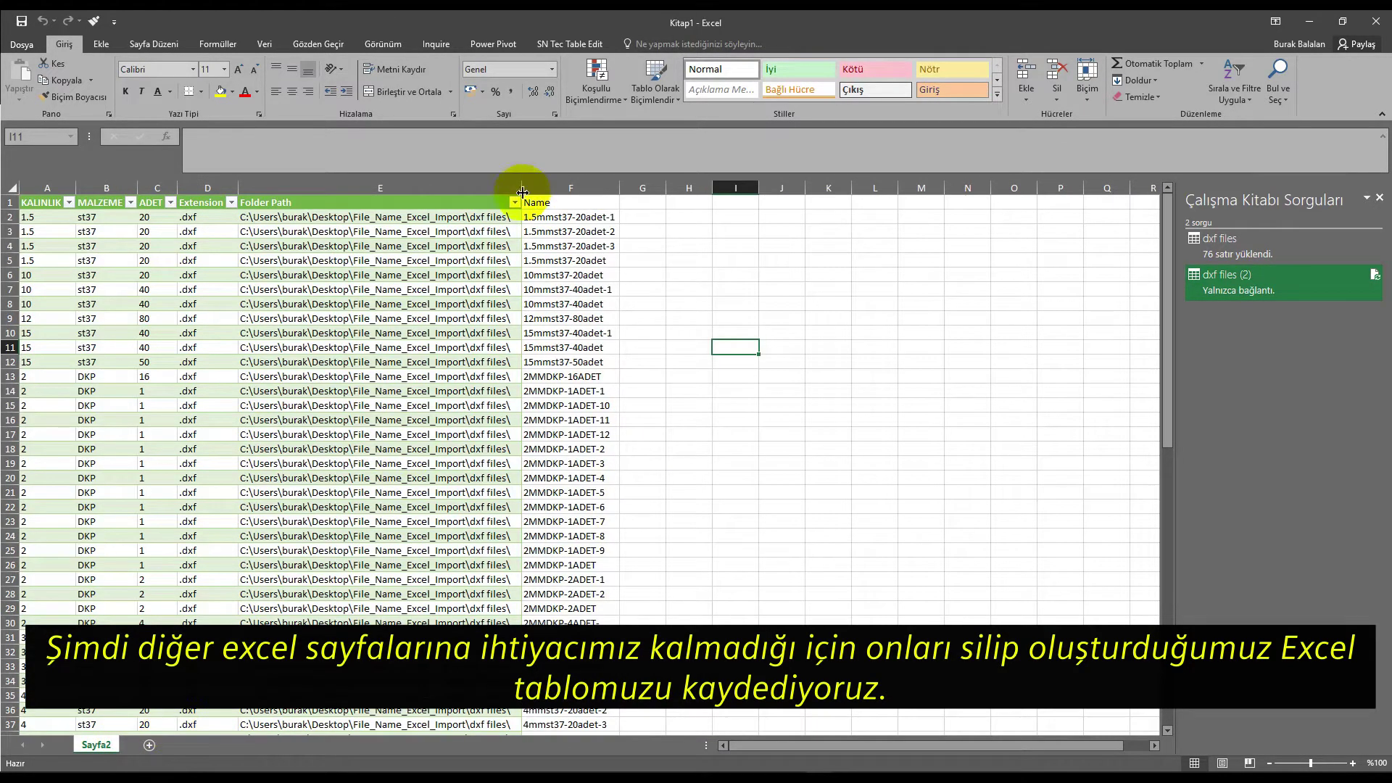
pyautogui.click(567, 199)
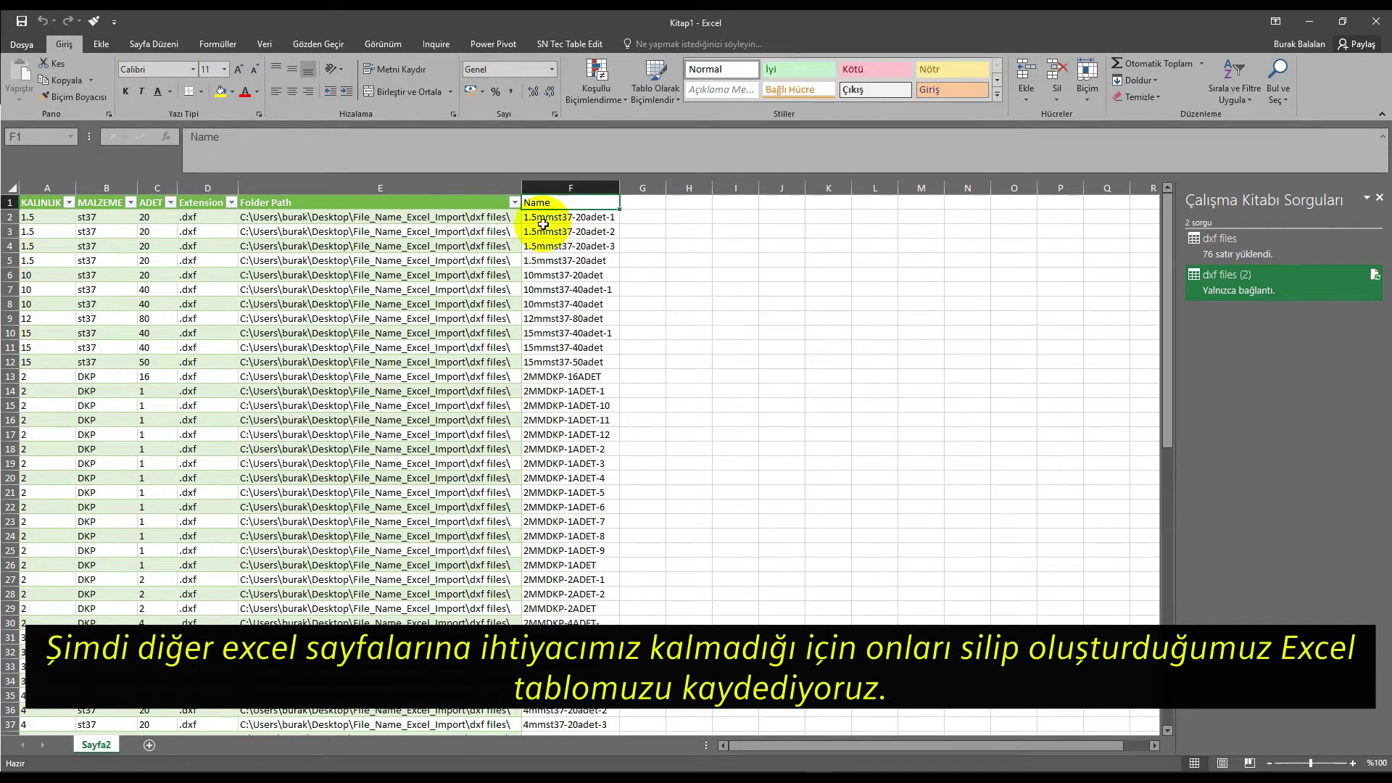
# Replace the F1 header 'Name' with Parca_Adı, correcting the typo in the formula bar
pyautogui.write('Prca_Adı')
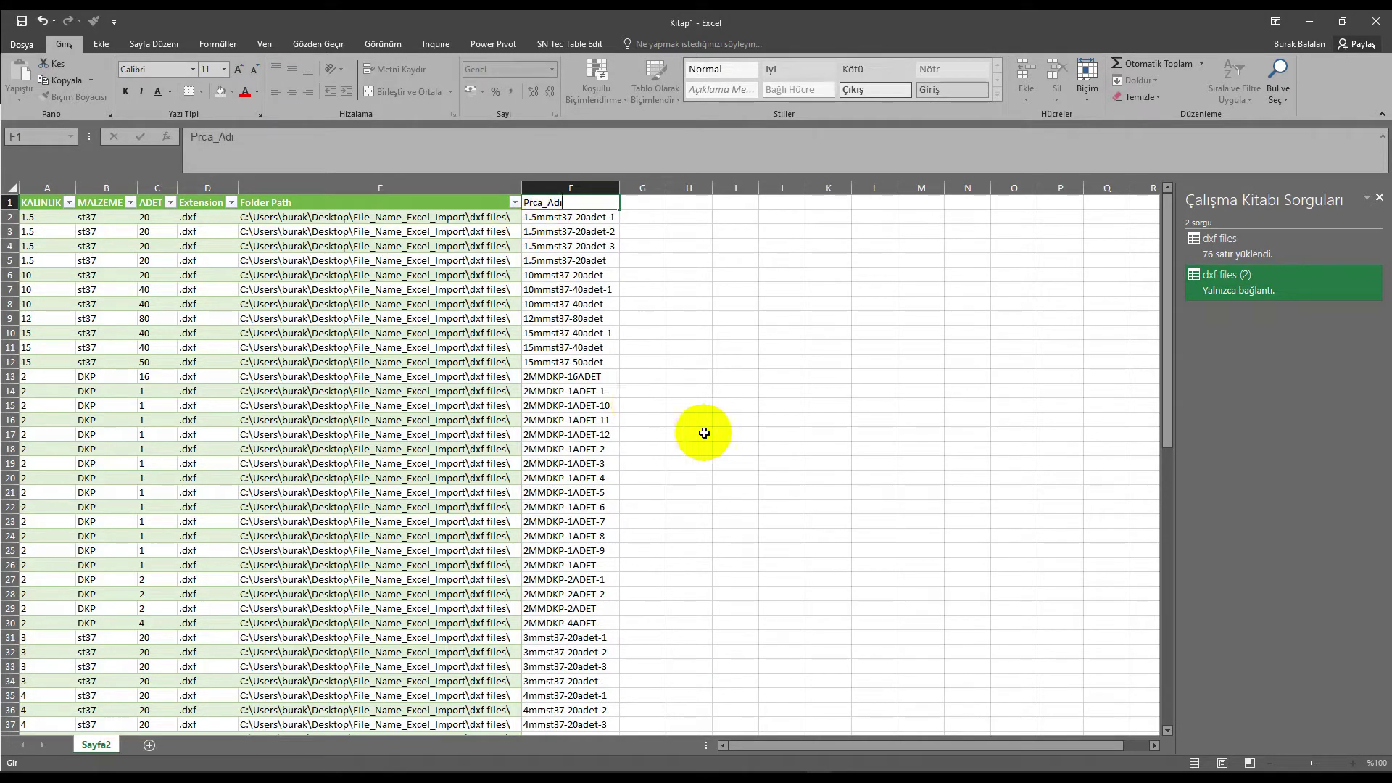
pyautogui.click(709, 428)
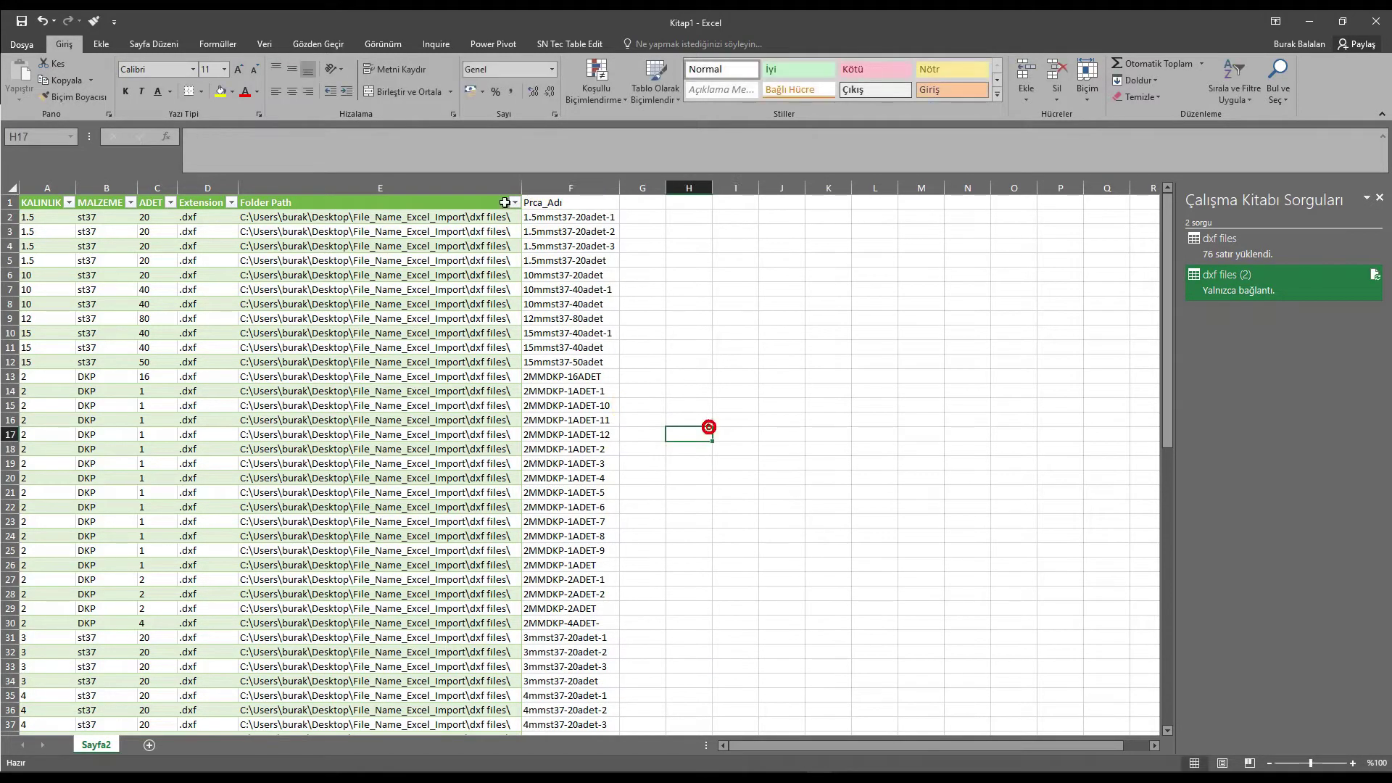
pyautogui.click(195, 138)
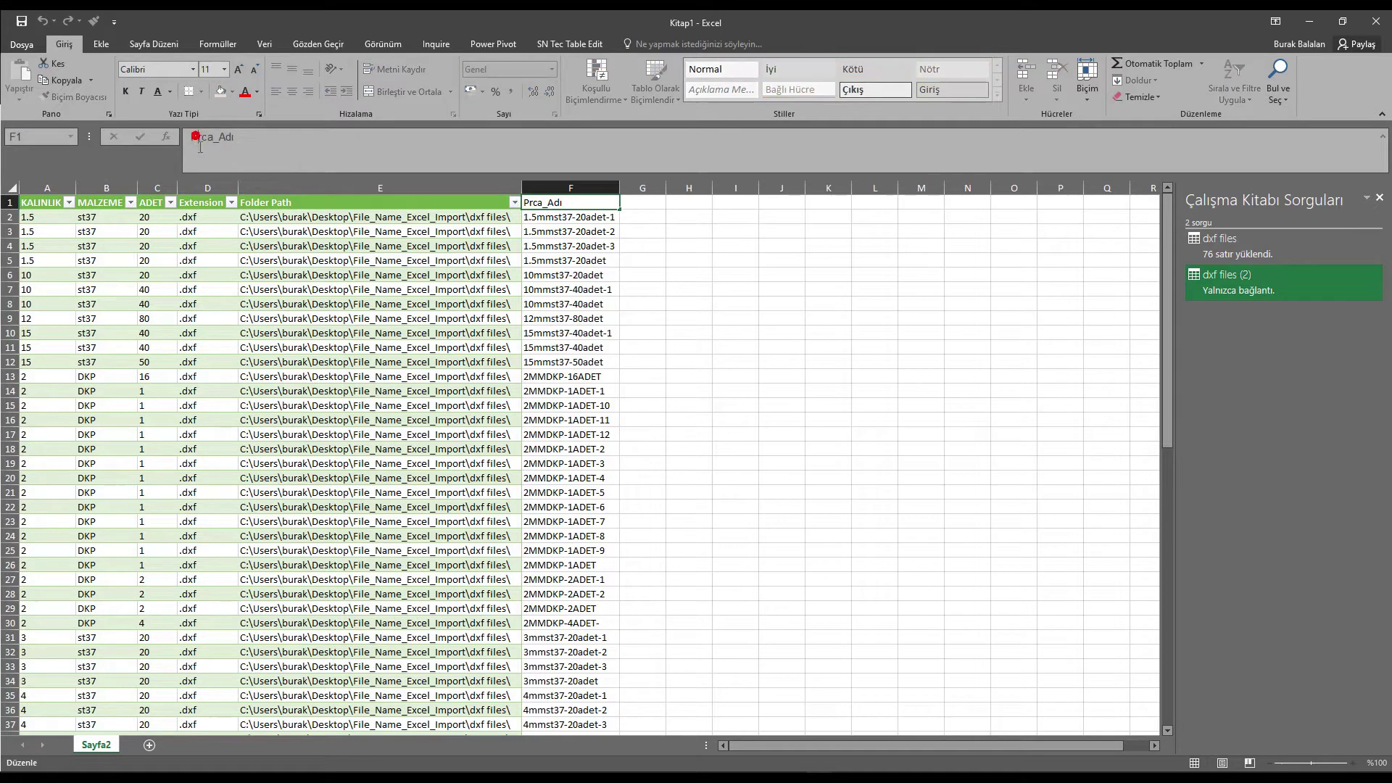
pyautogui.write('a')
pyautogui.click(690, 379)
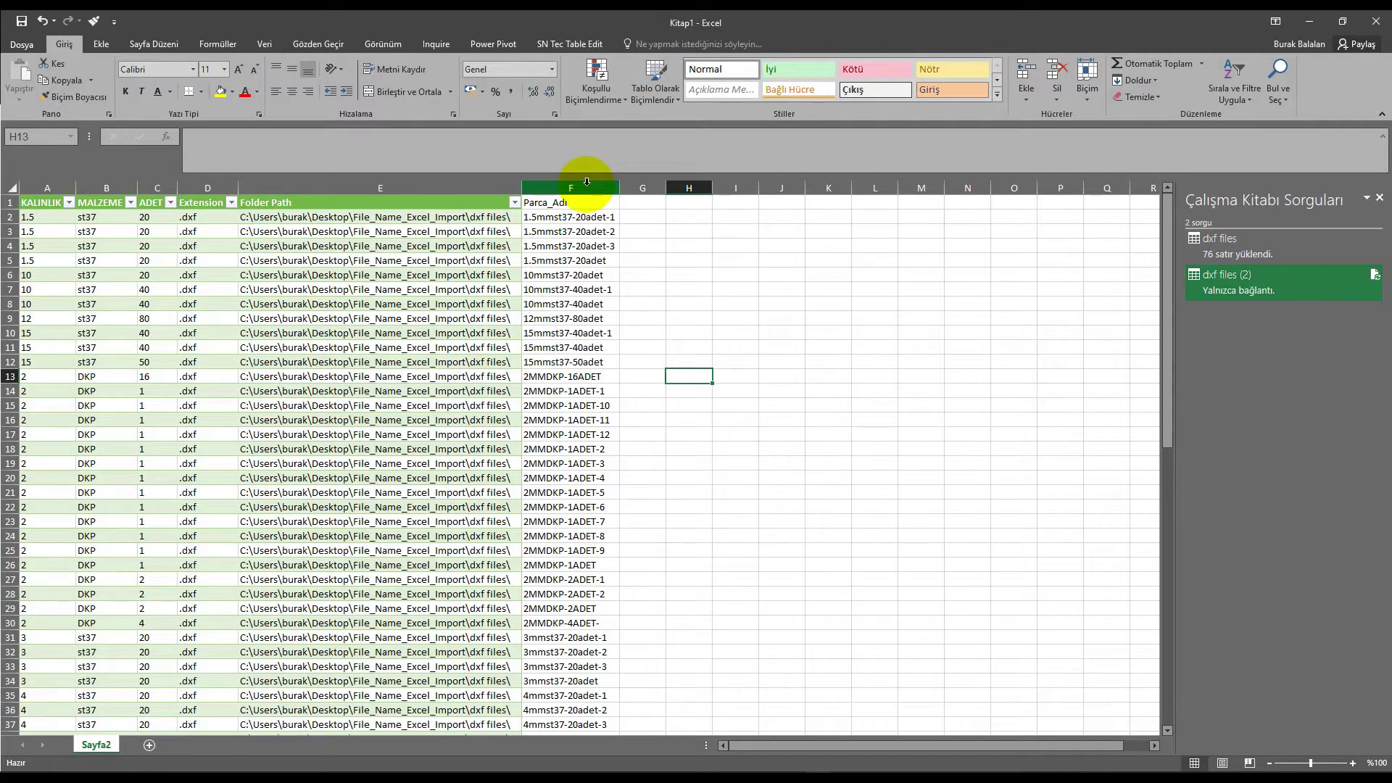
pyautogui.click(586, 181)
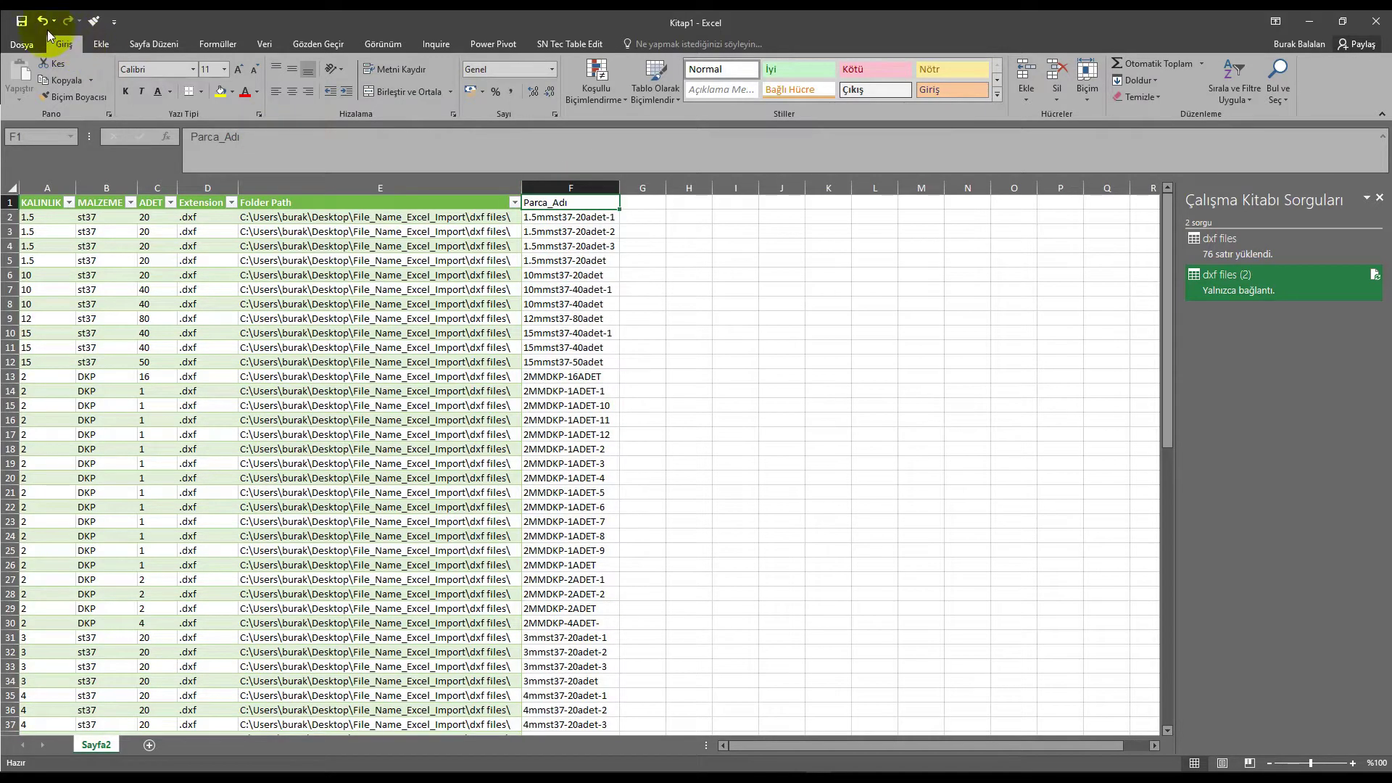
pyautogui.click(22, 26)
# Save the workbook as Test File Name01.xlsx in File_Name_Excel_Import and close Excel
pyautogui.click(168, 247)
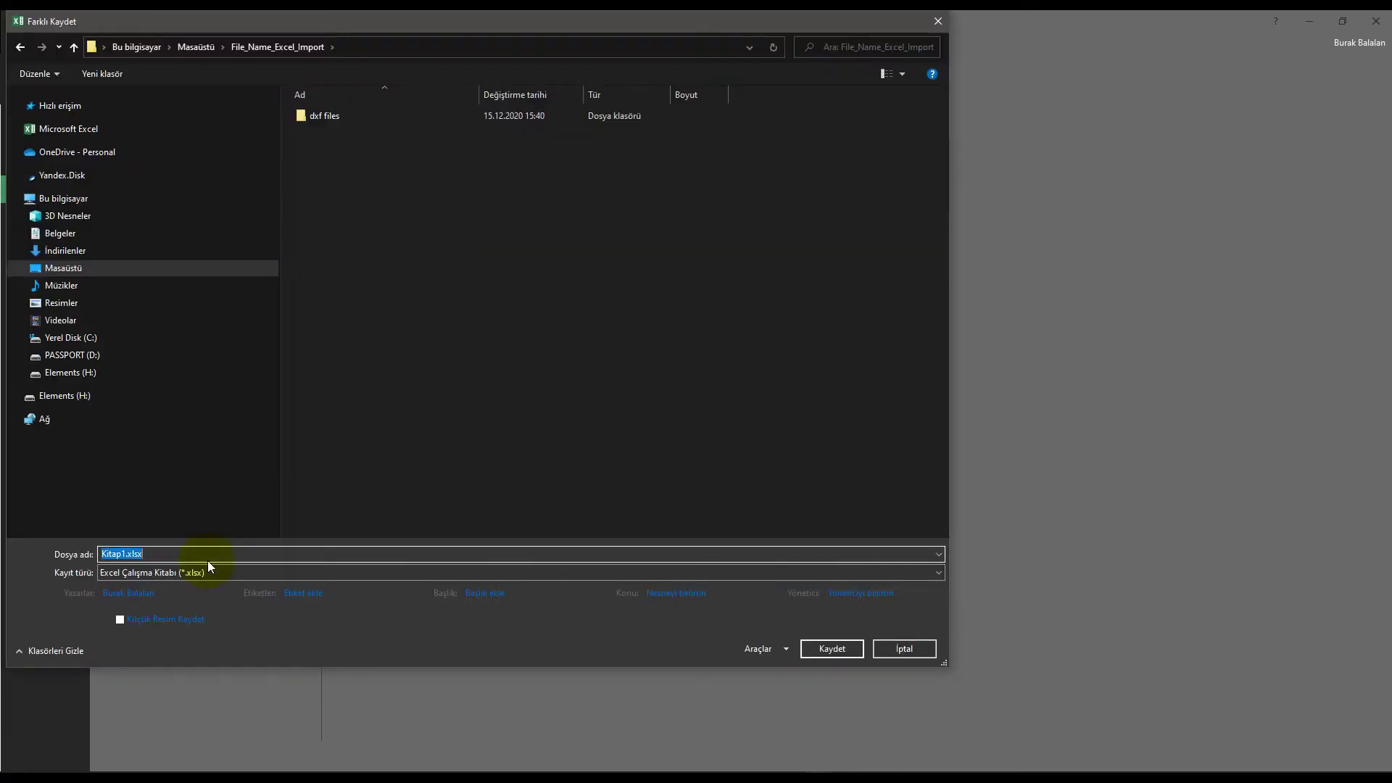
pyautogui.write('Test File Name01')
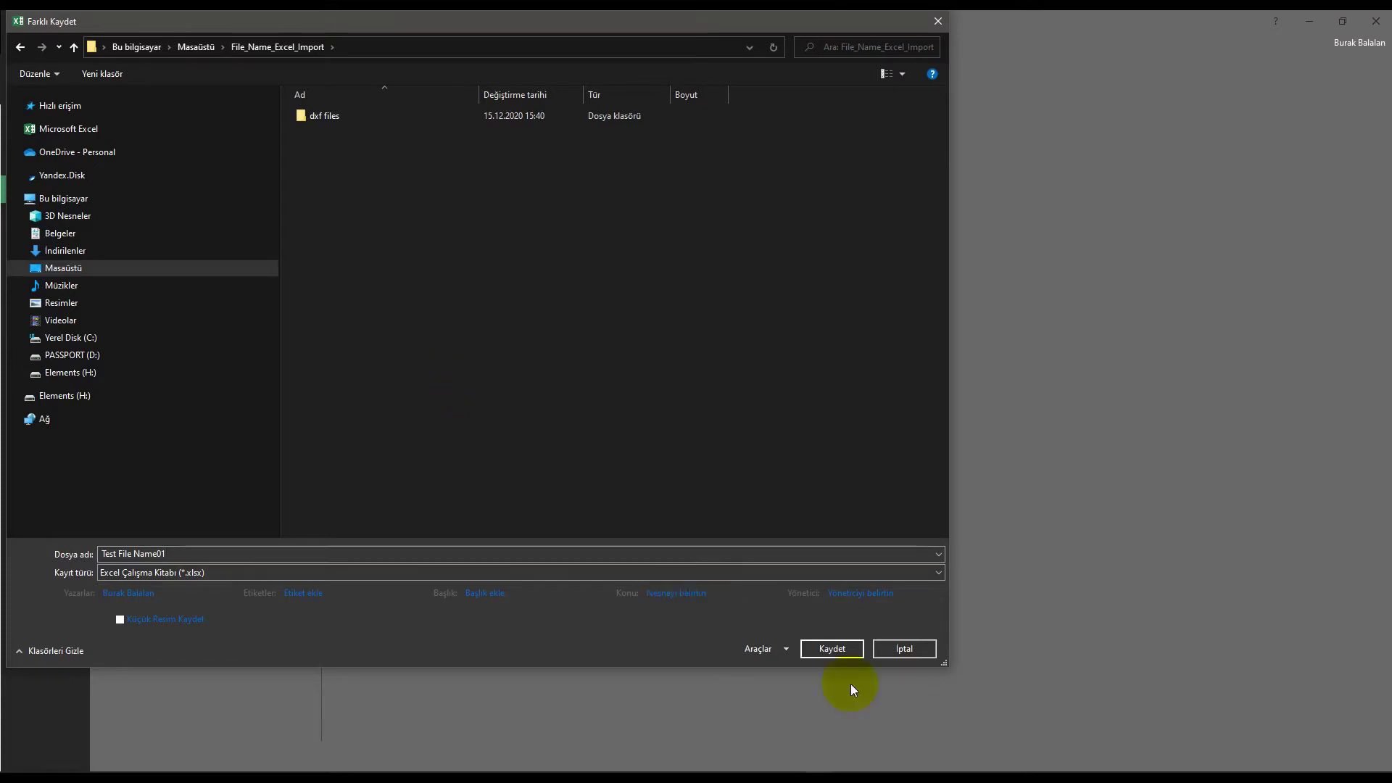
pyautogui.click(831, 649)
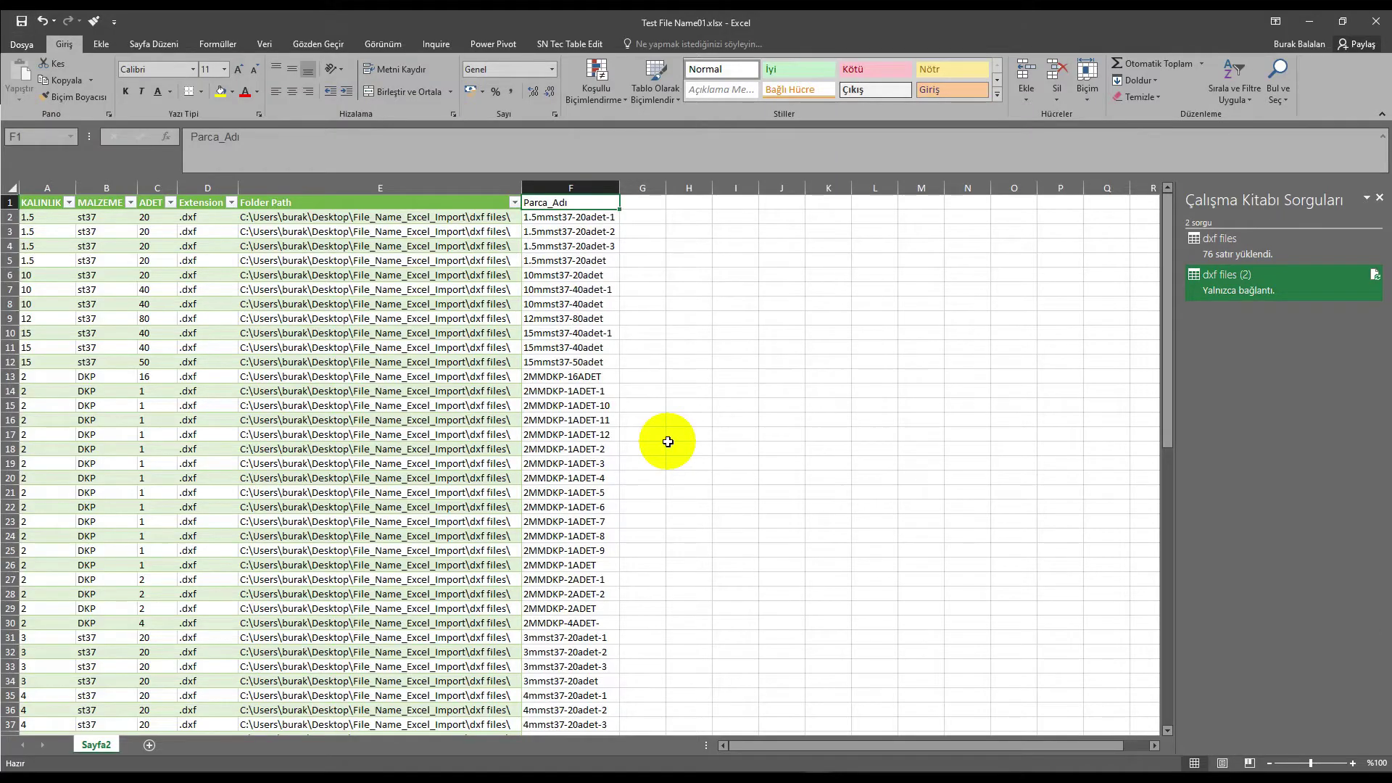
pyautogui.click(671, 346)
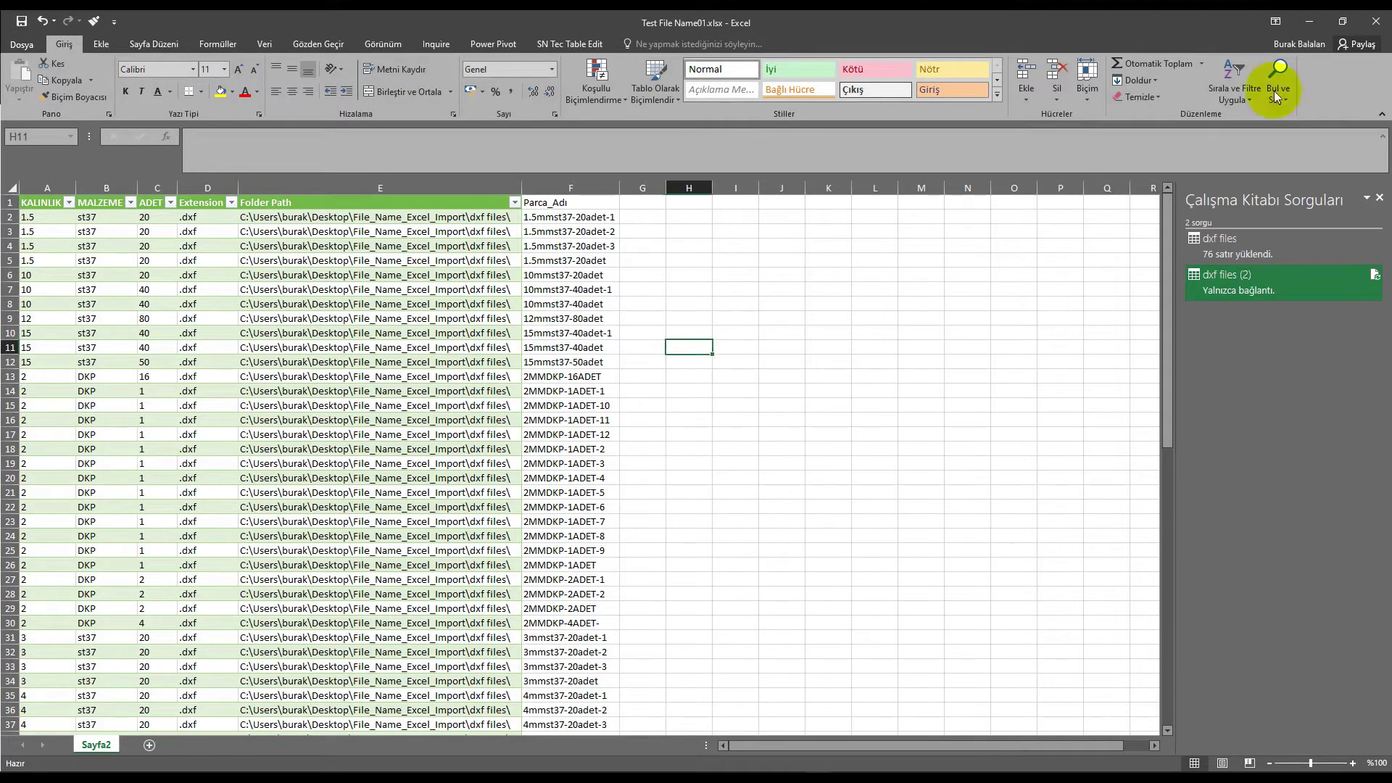
pyautogui.click(1377, 20)
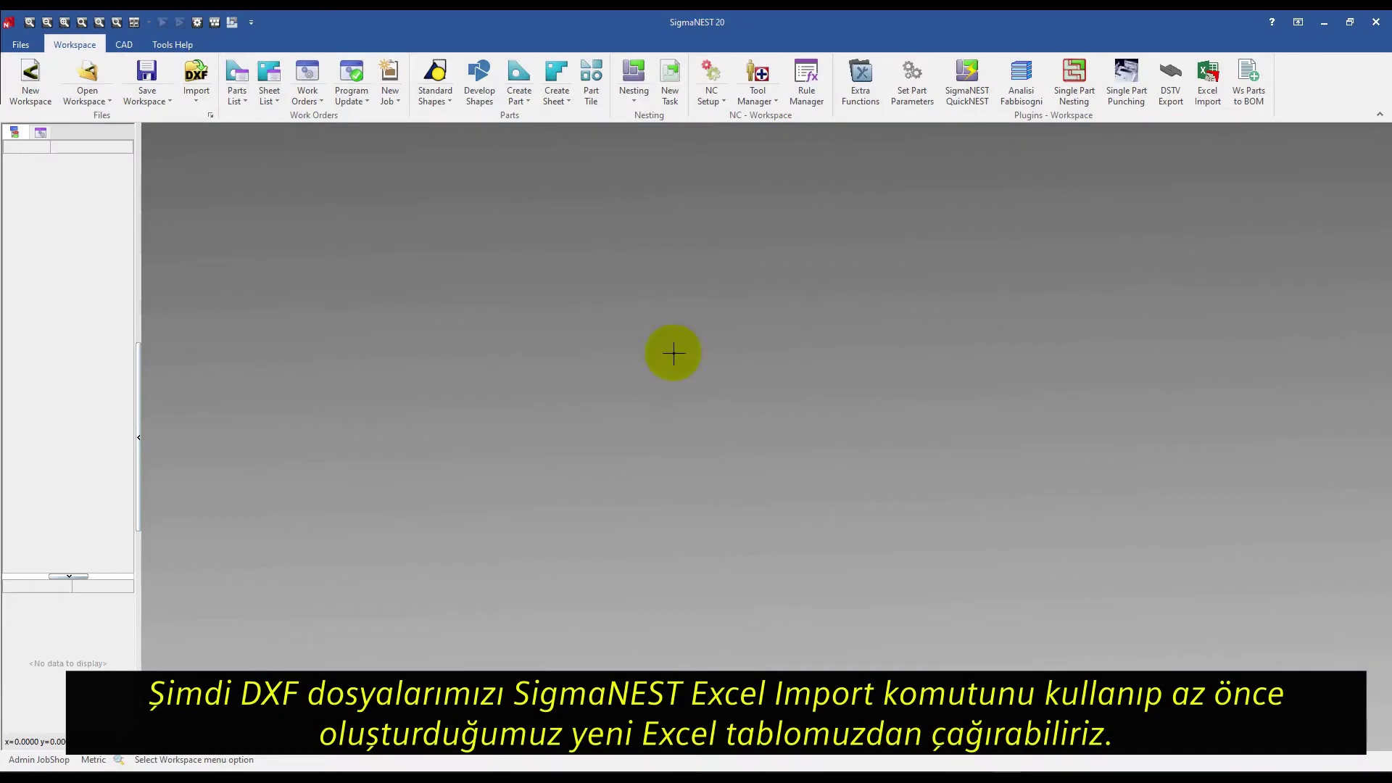
# Load Test File Name01.xlsx into SigmaNEST's Excel Import using the *.xlsx file filter
pyautogui.click(1220, 76)
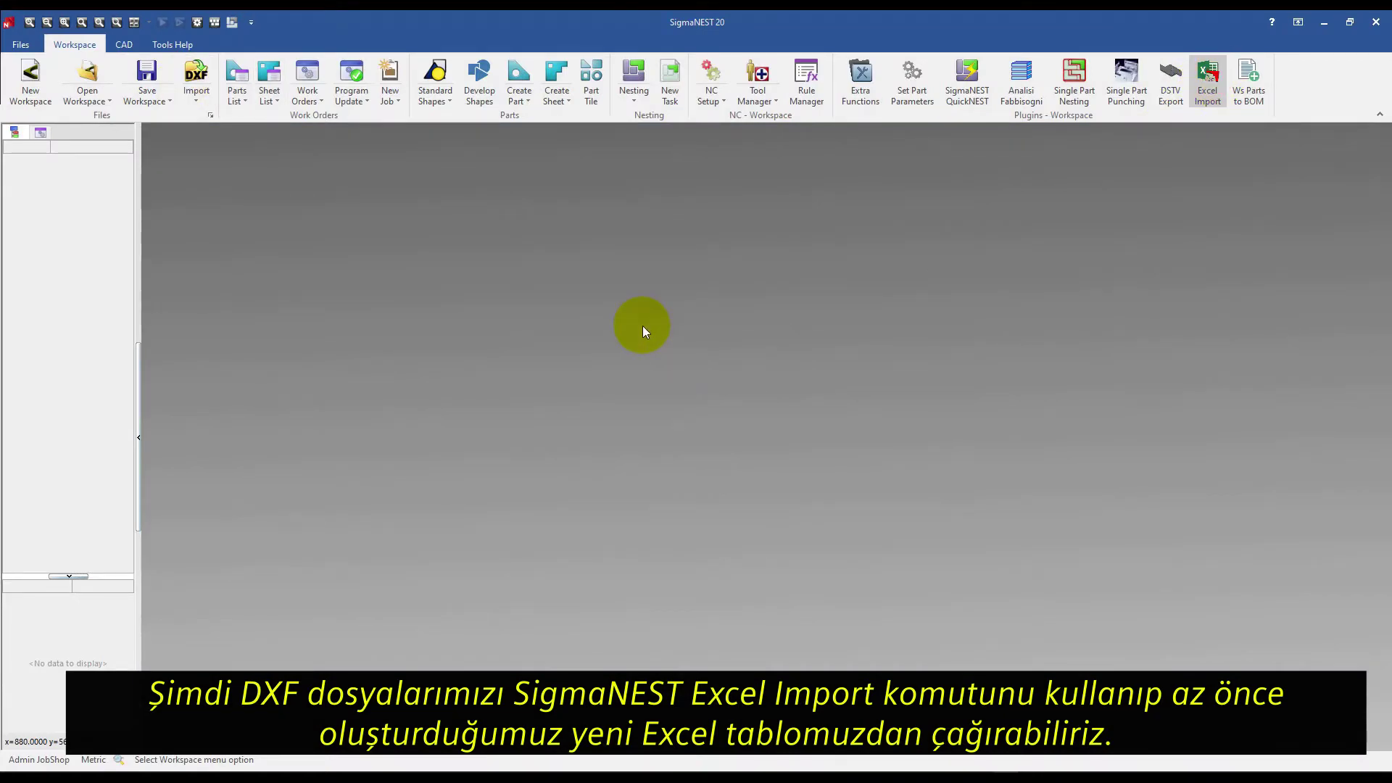
pyautogui.moveTo(722, 161); pyautogui.dragTo(449, 90)
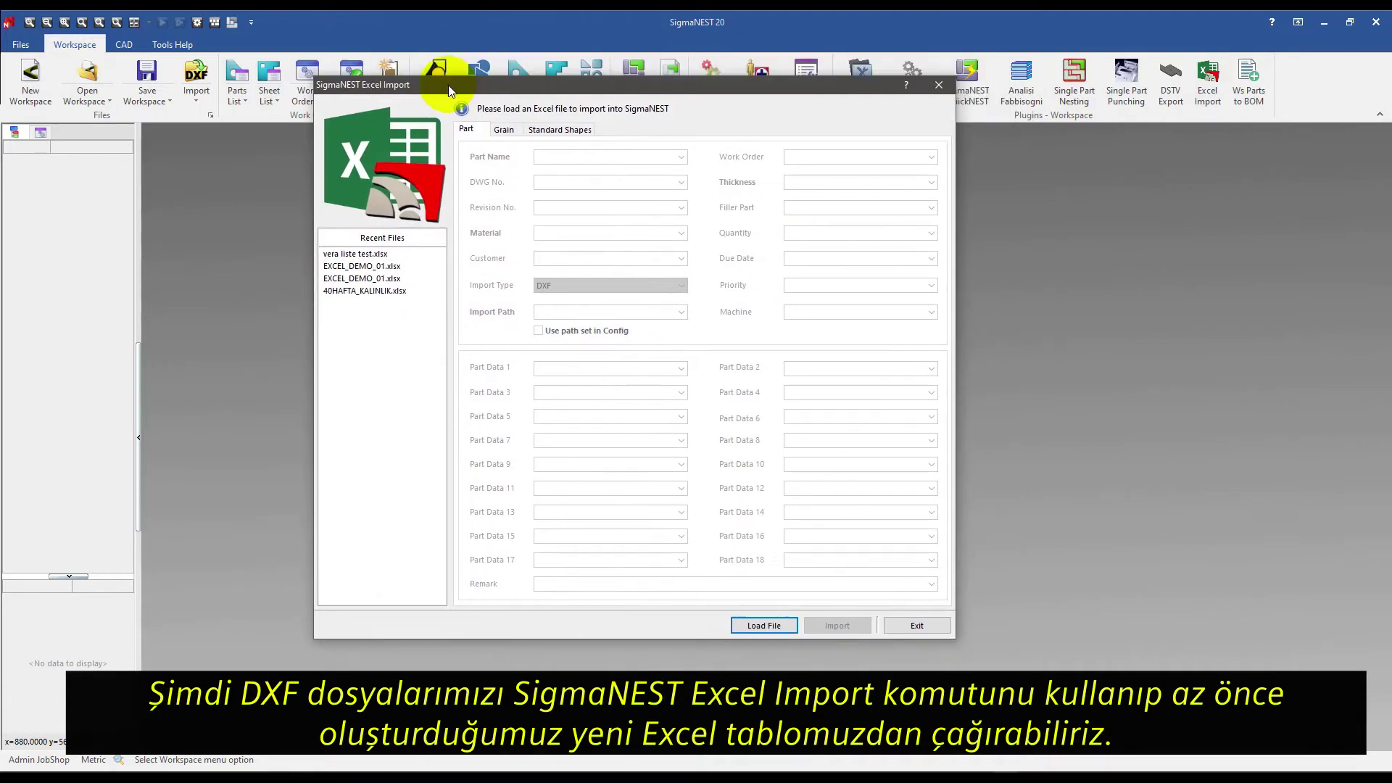
pyautogui.click(765, 625)
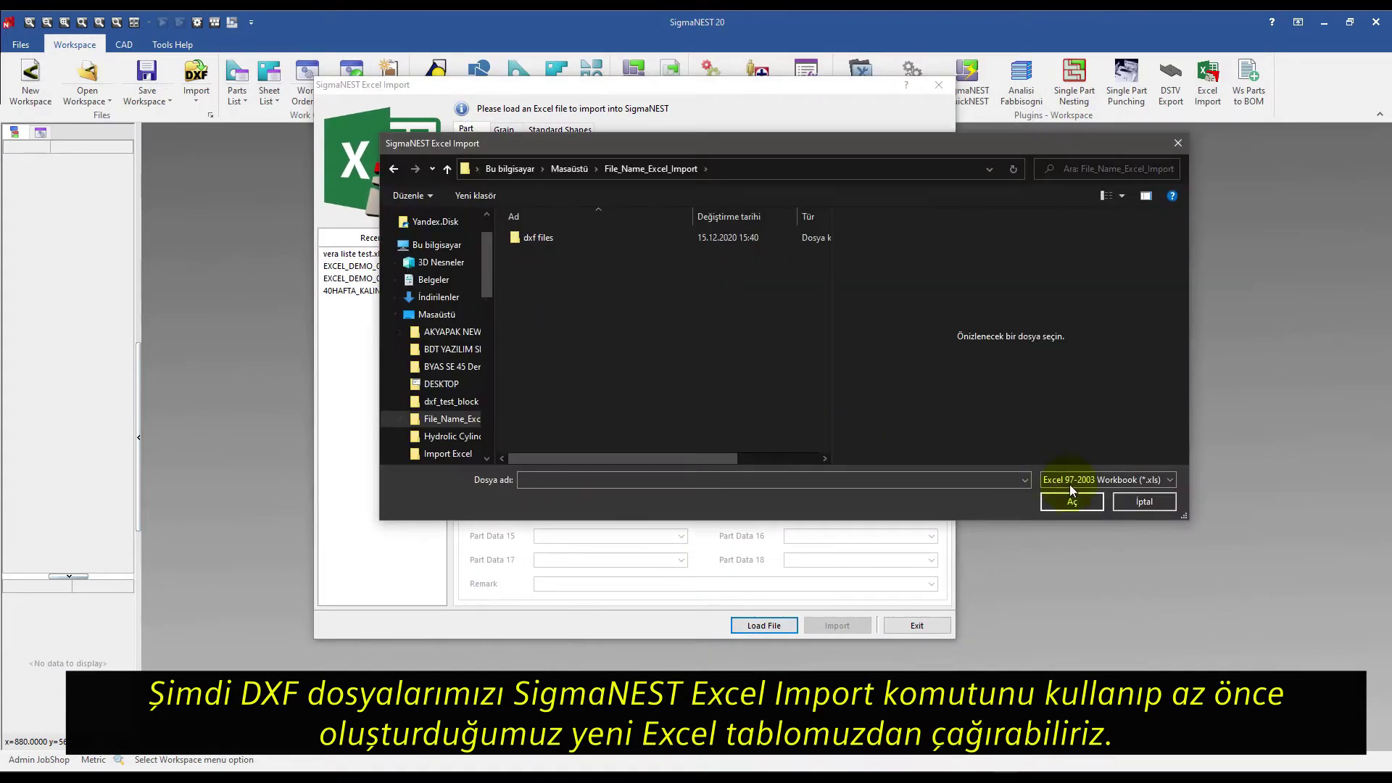
pyautogui.click(1071, 480)
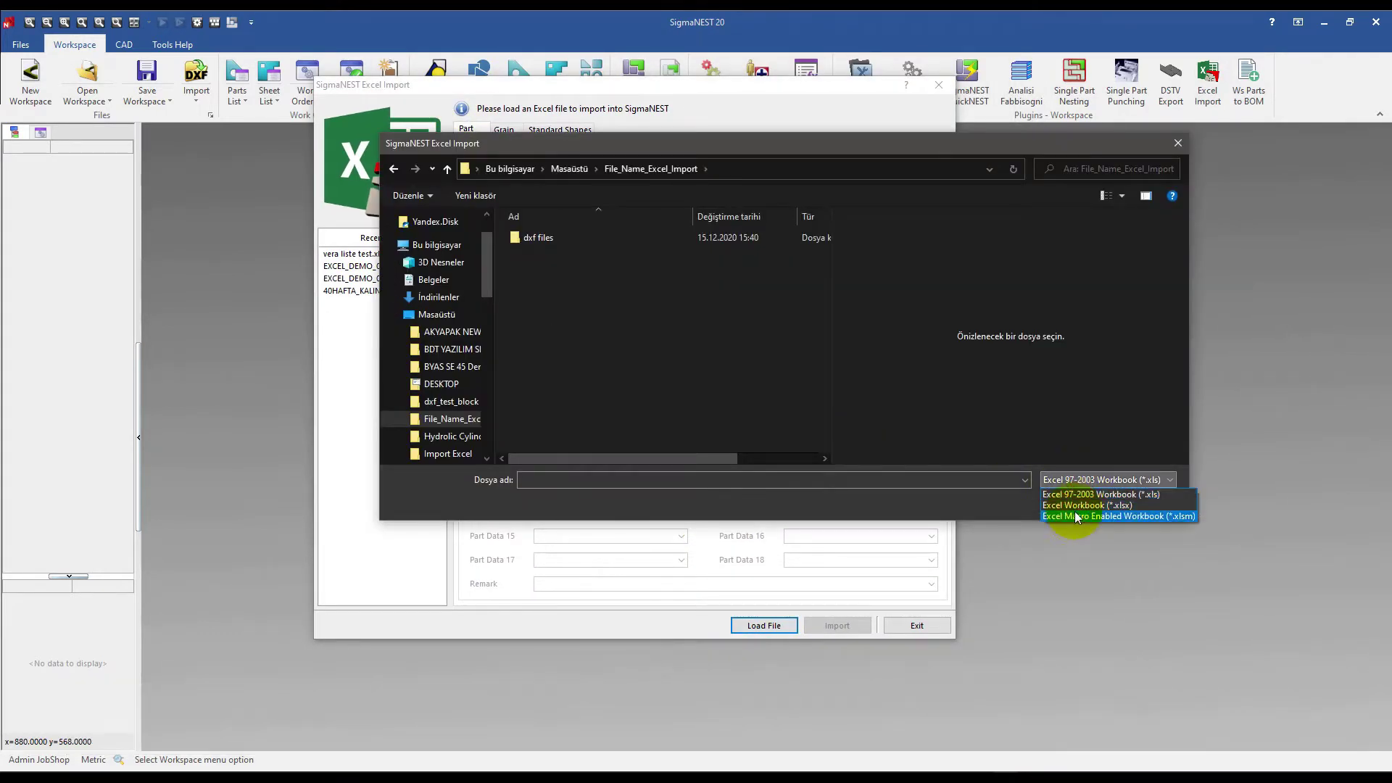
pyautogui.click(1072, 505)
pyautogui.click(530, 256)
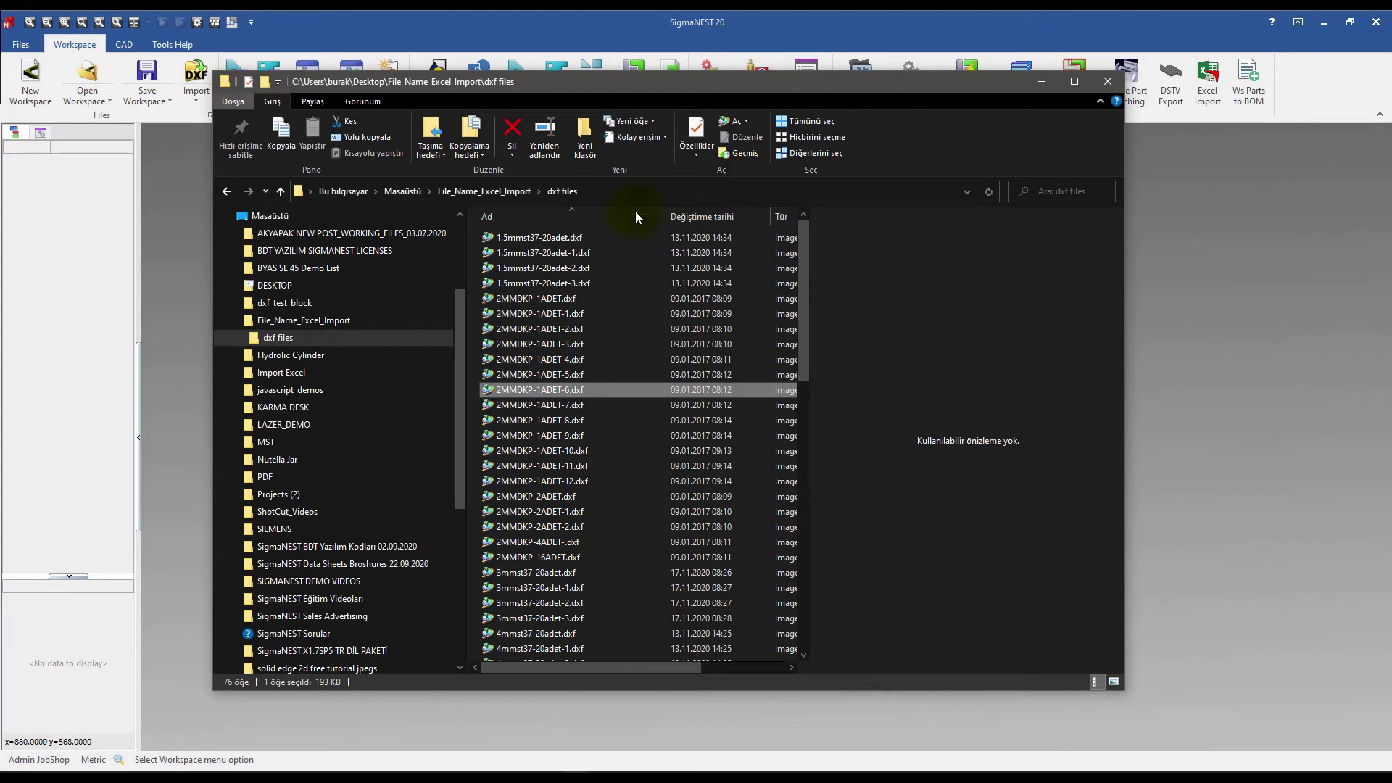
# Copy the dxf files folder path from the Explorer address bar
pyautogui.click(613, 190)
pyautogui.rightClick(502, 189)
pyautogui.click(537, 246)
pyautogui.click(1041, 85)
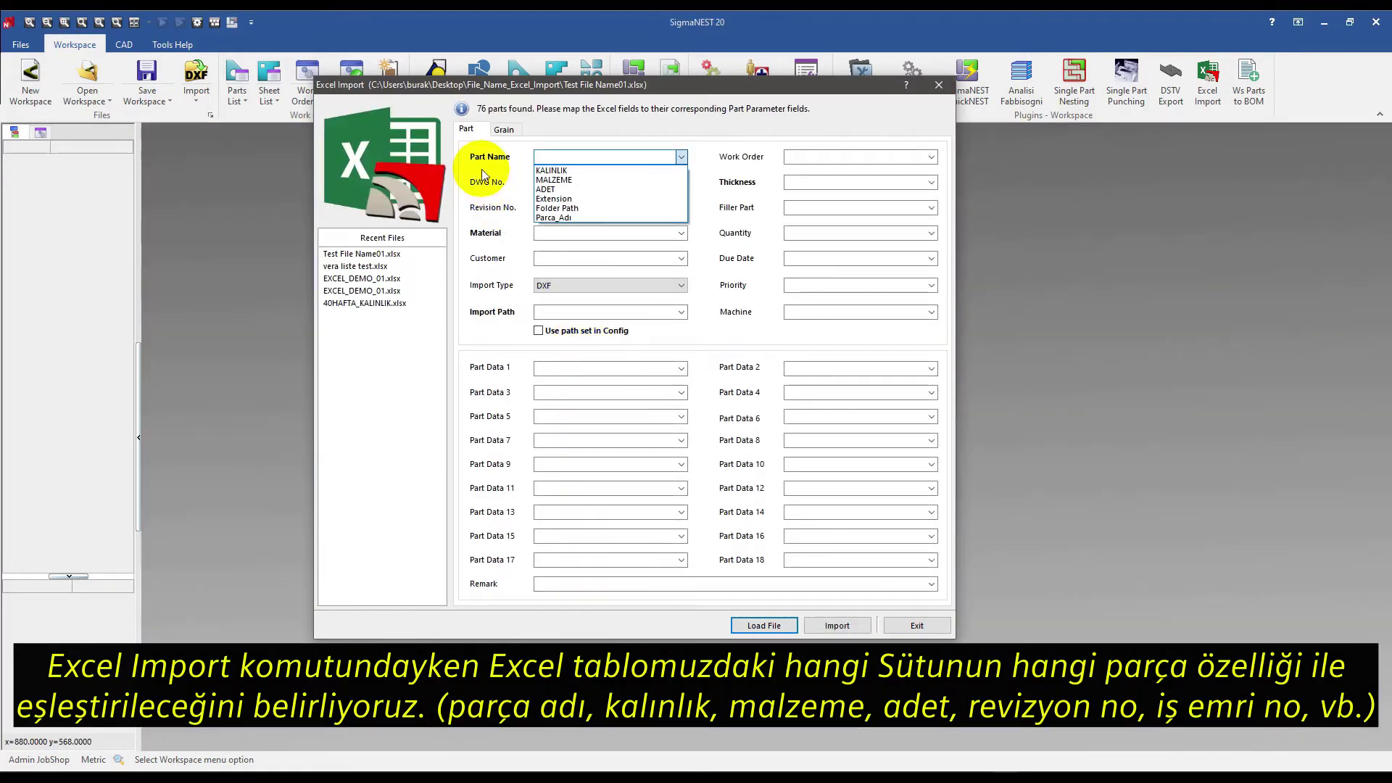
# Map Parca_Adı to Part Name, KALINLIK to Thickness and MALZEME to Material
pyautogui.click(553, 217)
pyautogui.click(928, 182)
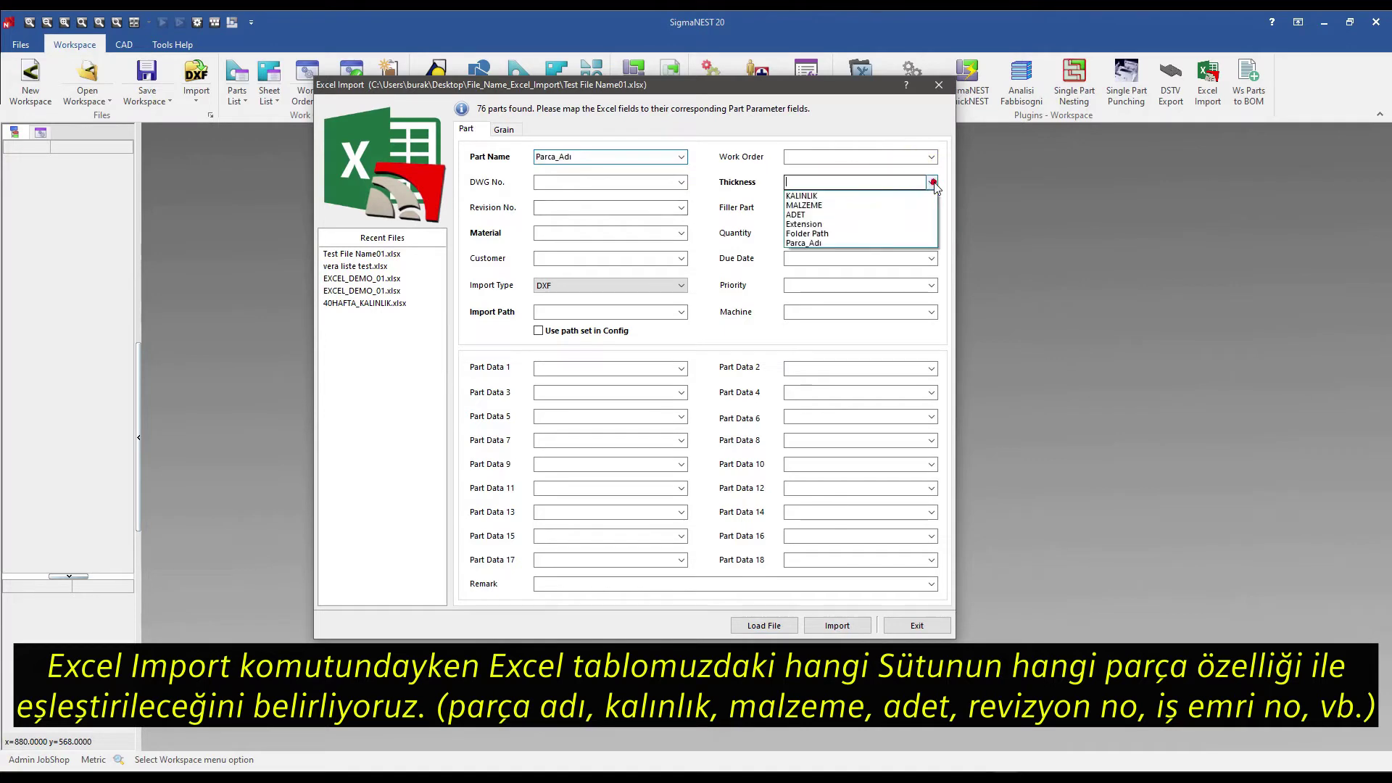
pyautogui.click(867, 196)
pyautogui.click(670, 238)
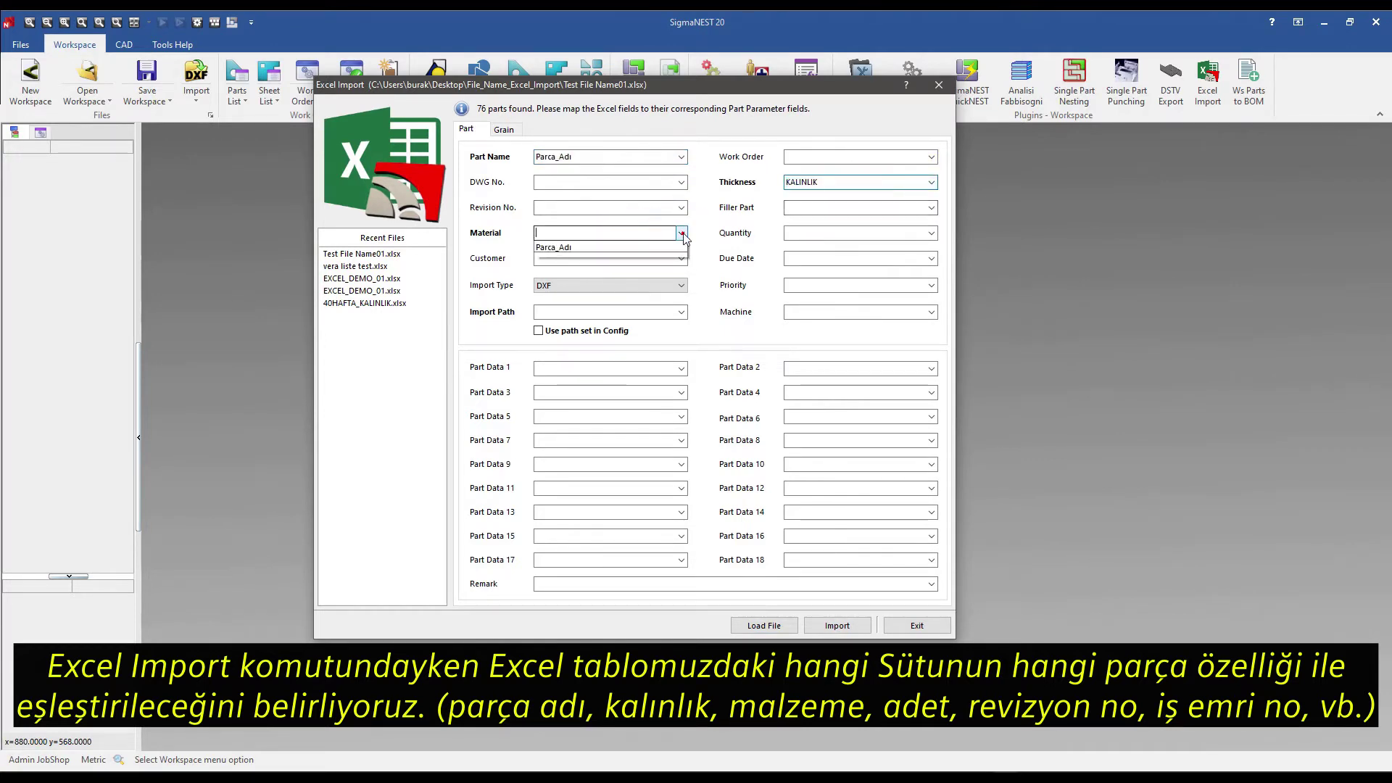
pyautogui.click(660, 254)
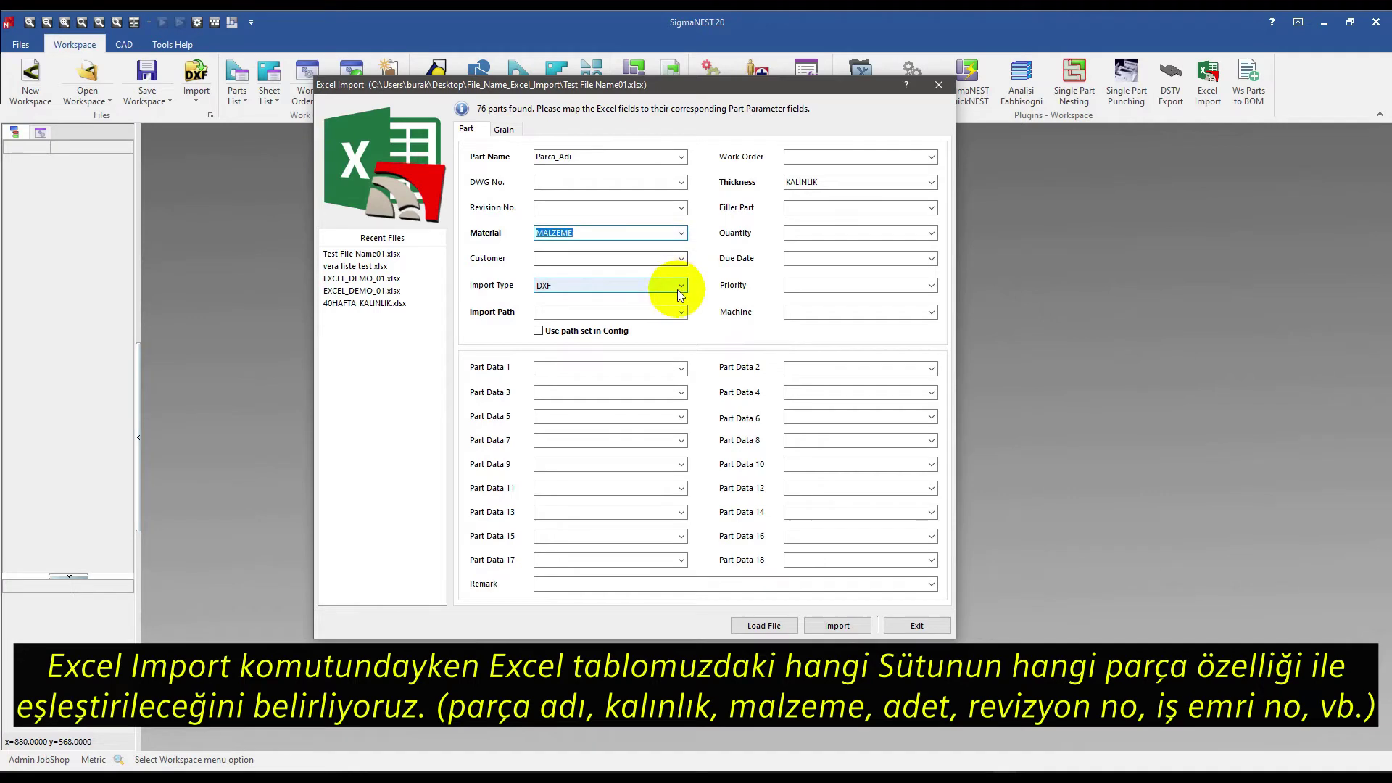
# Paste the dxf files folder as the import path and import the parts
pyautogui.rightClick(649, 312)
pyautogui.click(684, 373)
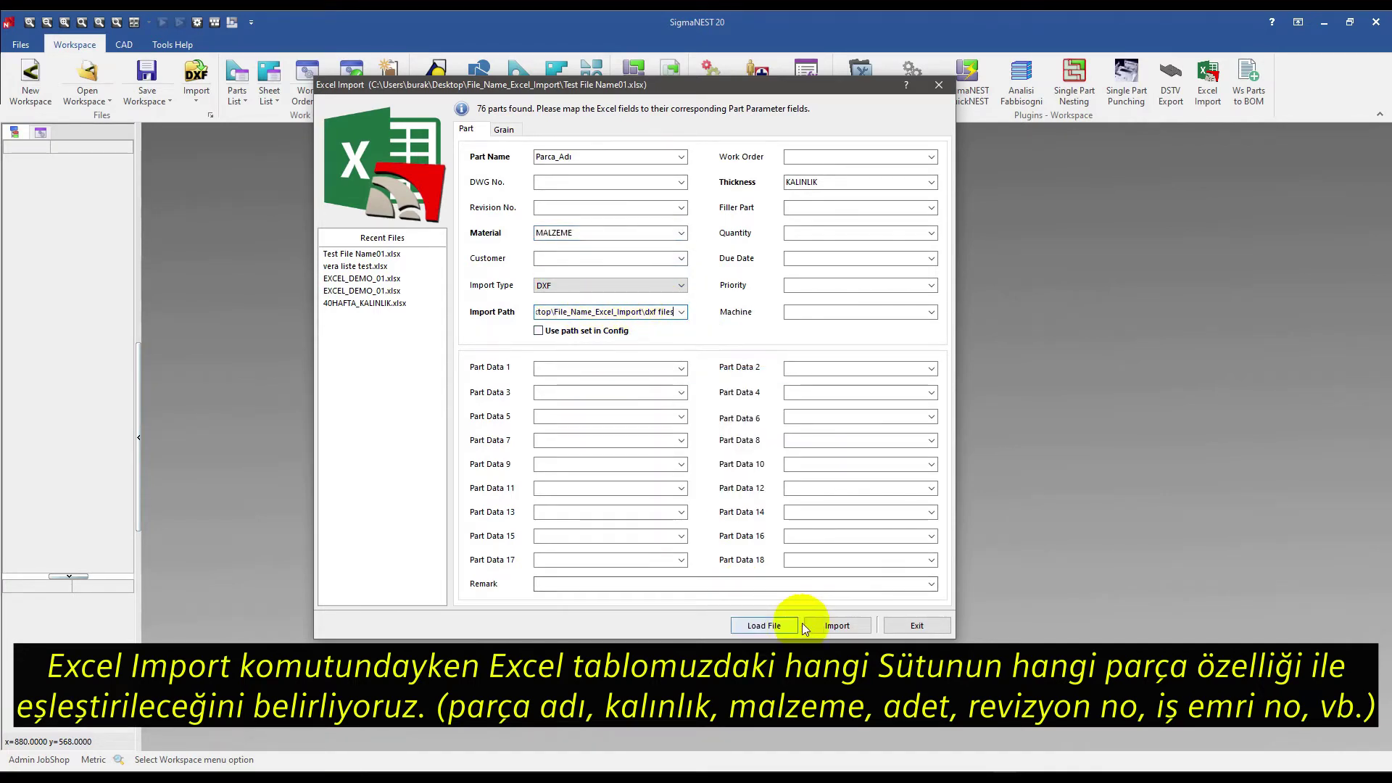
pyautogui.click(835, 625)
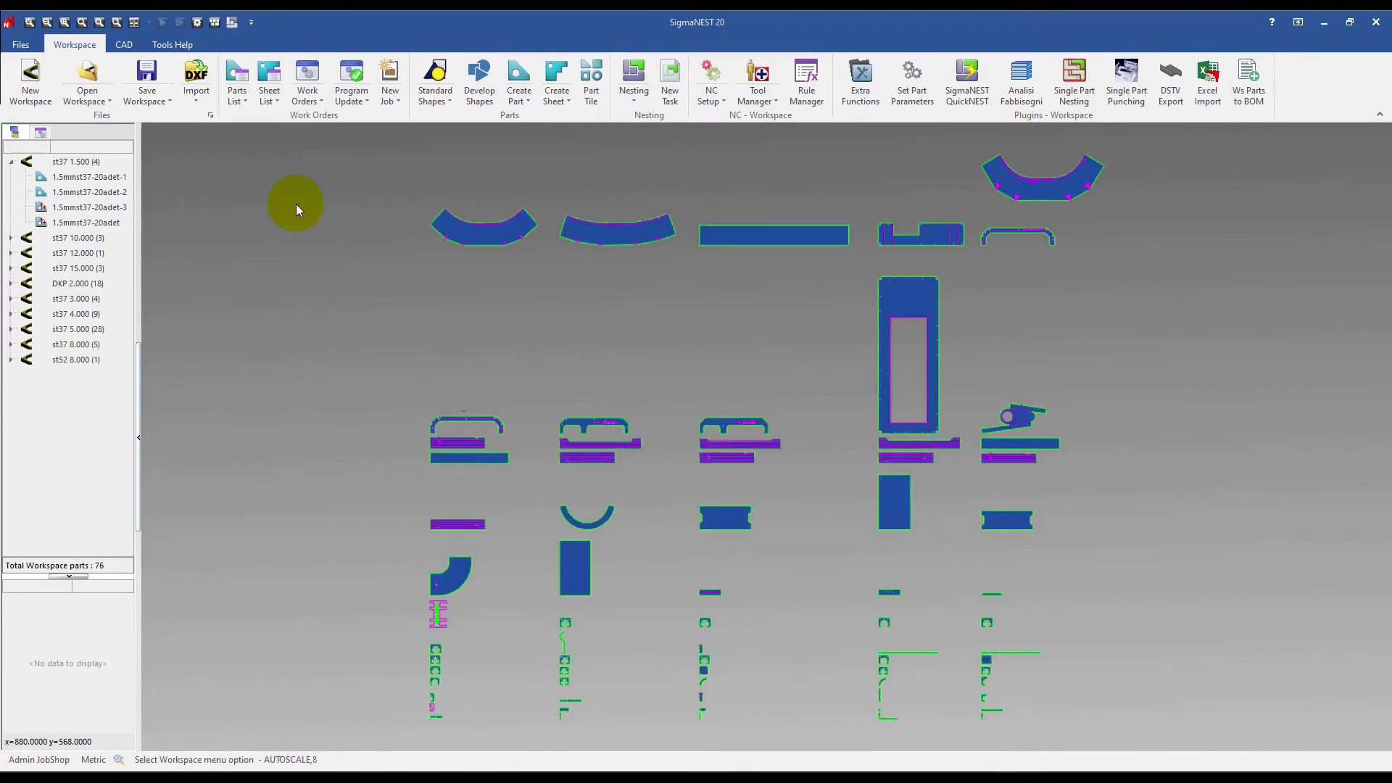
# Review 1.5mmst37-20adet-3's parameters (ST37, 1.500, quantity 20) and enter Geometry Edit
pyautogui.click(833, 394)
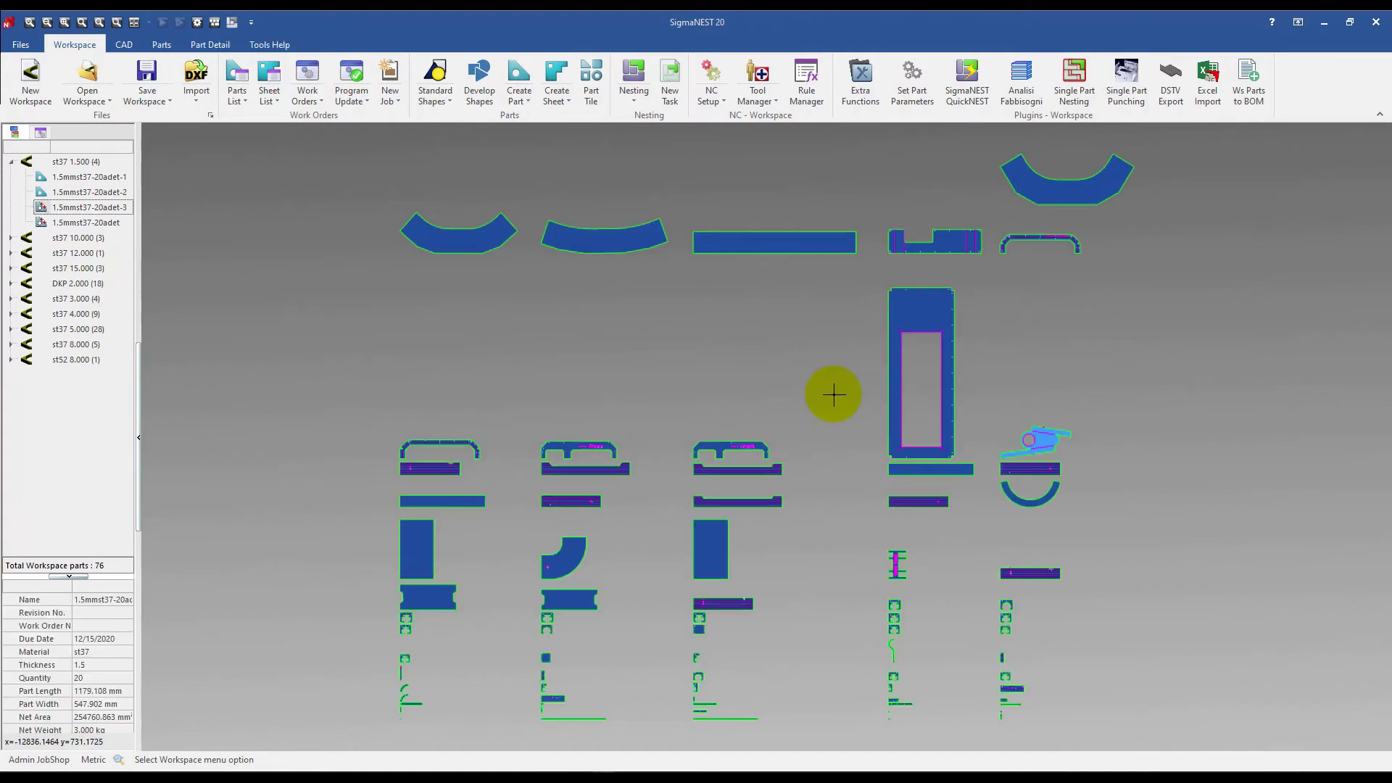
pyautogui.click(112, 208)
pyautogui.rightClick(115, 216)
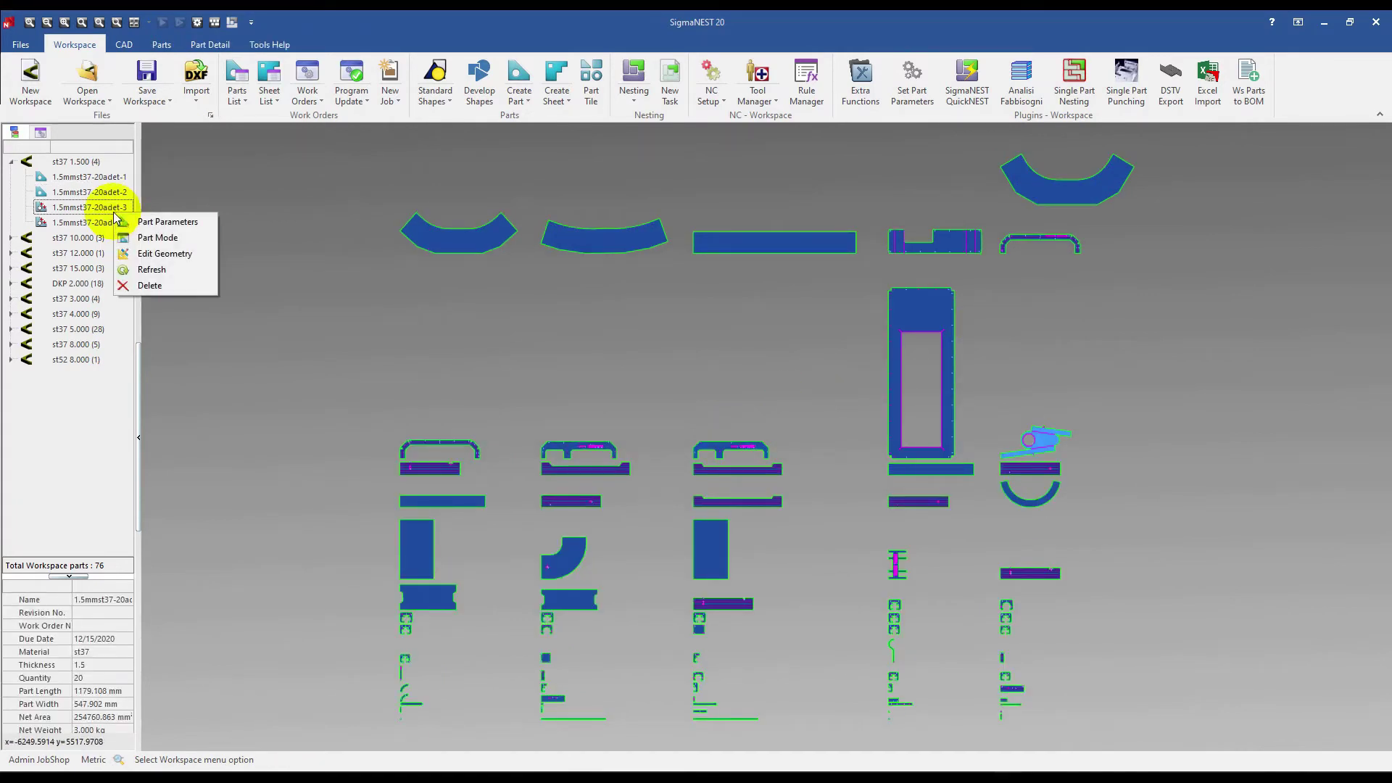
pyautogui.click(168, 227)
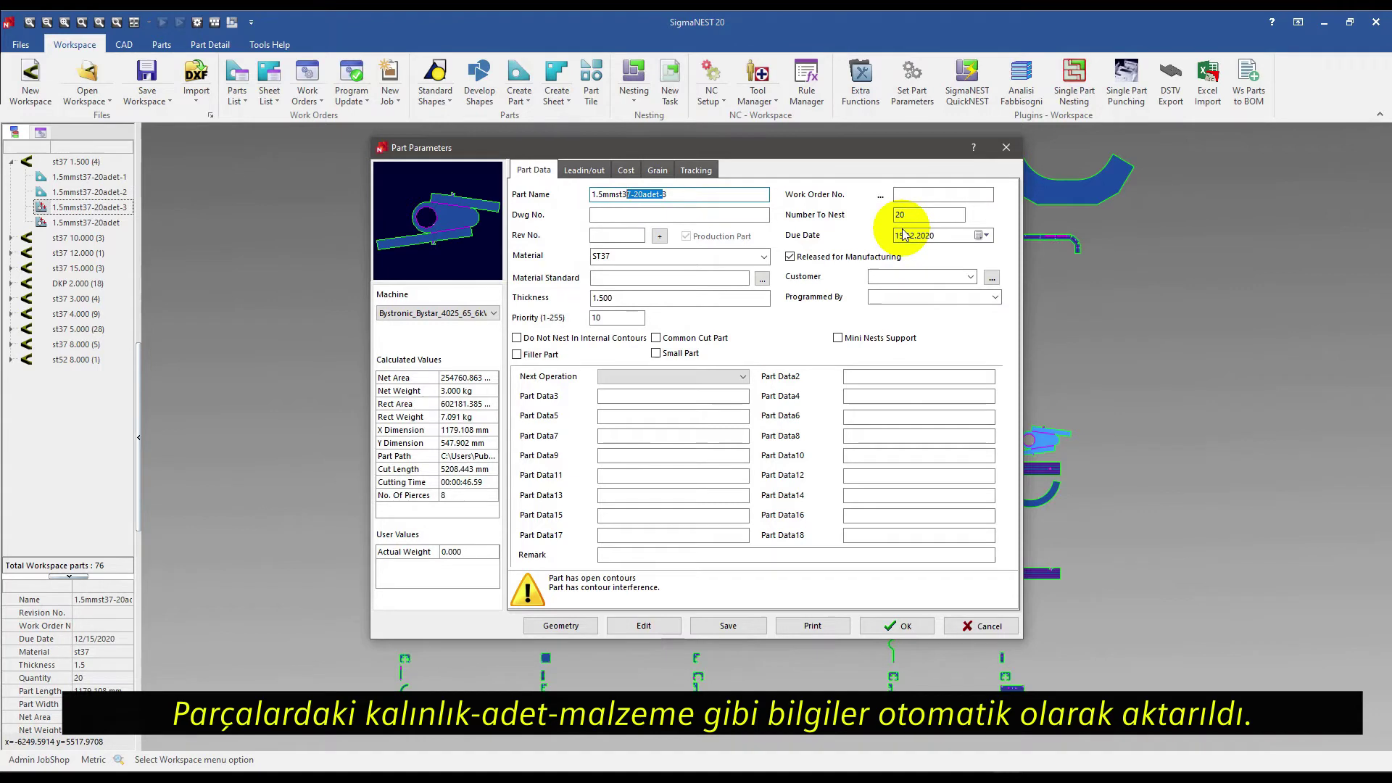
pyautogui.doubleClick(919, 214)
pyautogui.click(621, 296)
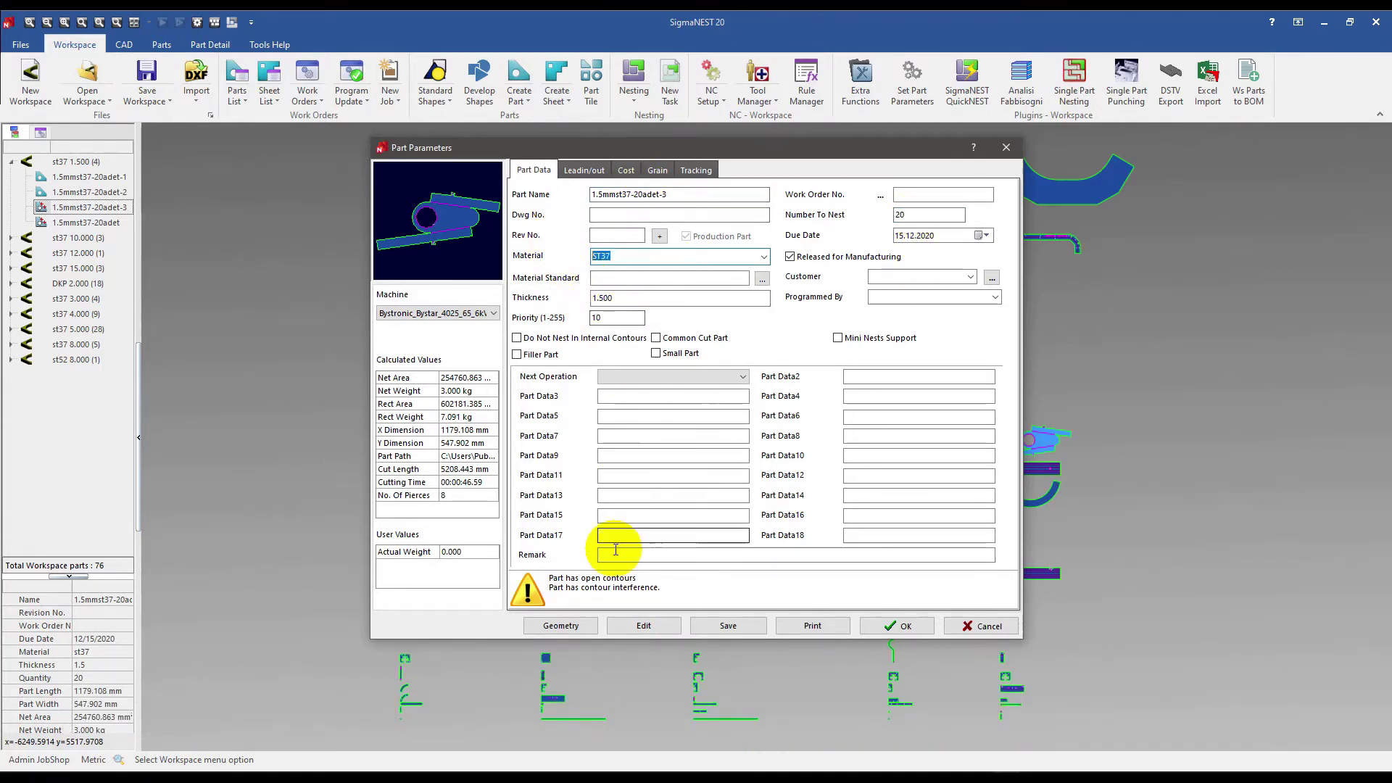
pyautogui.click(569, 624)
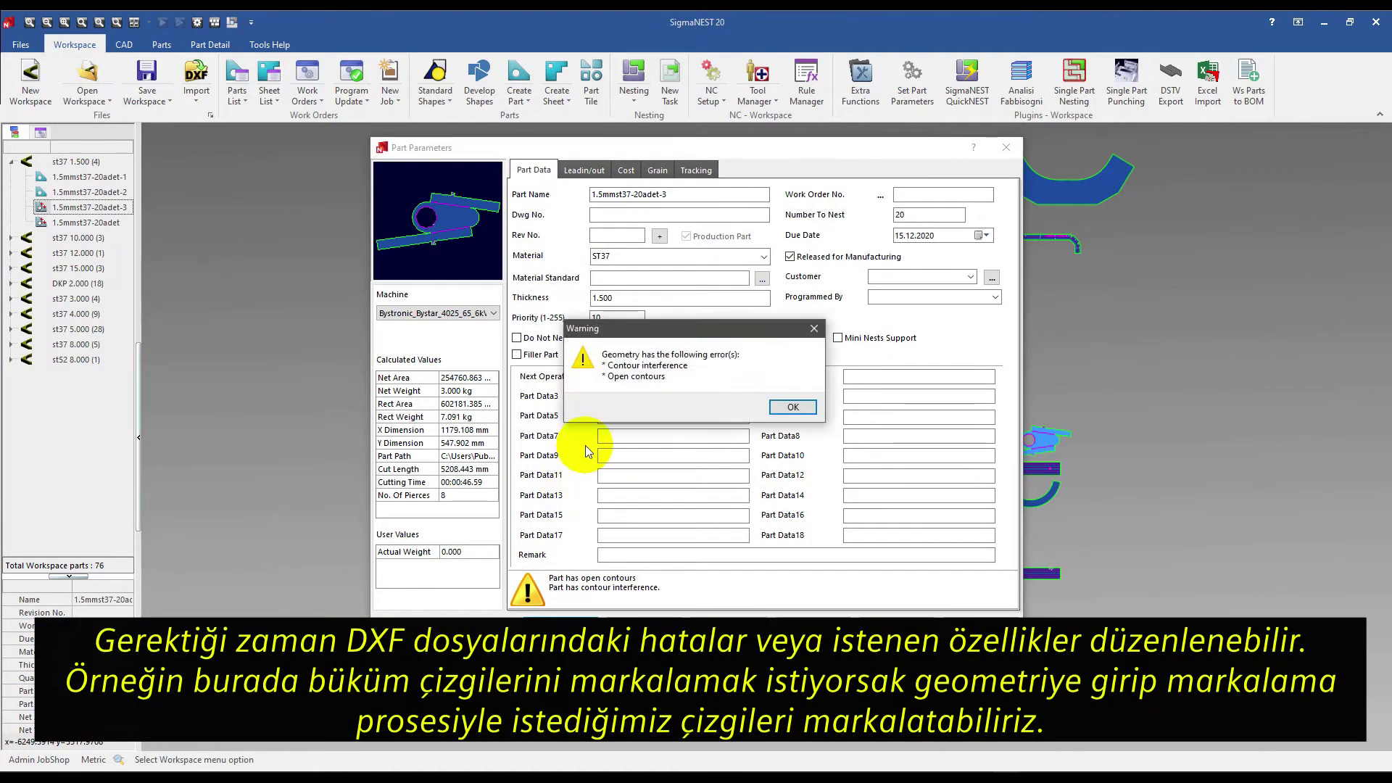
pyautogui.click(783, 407)
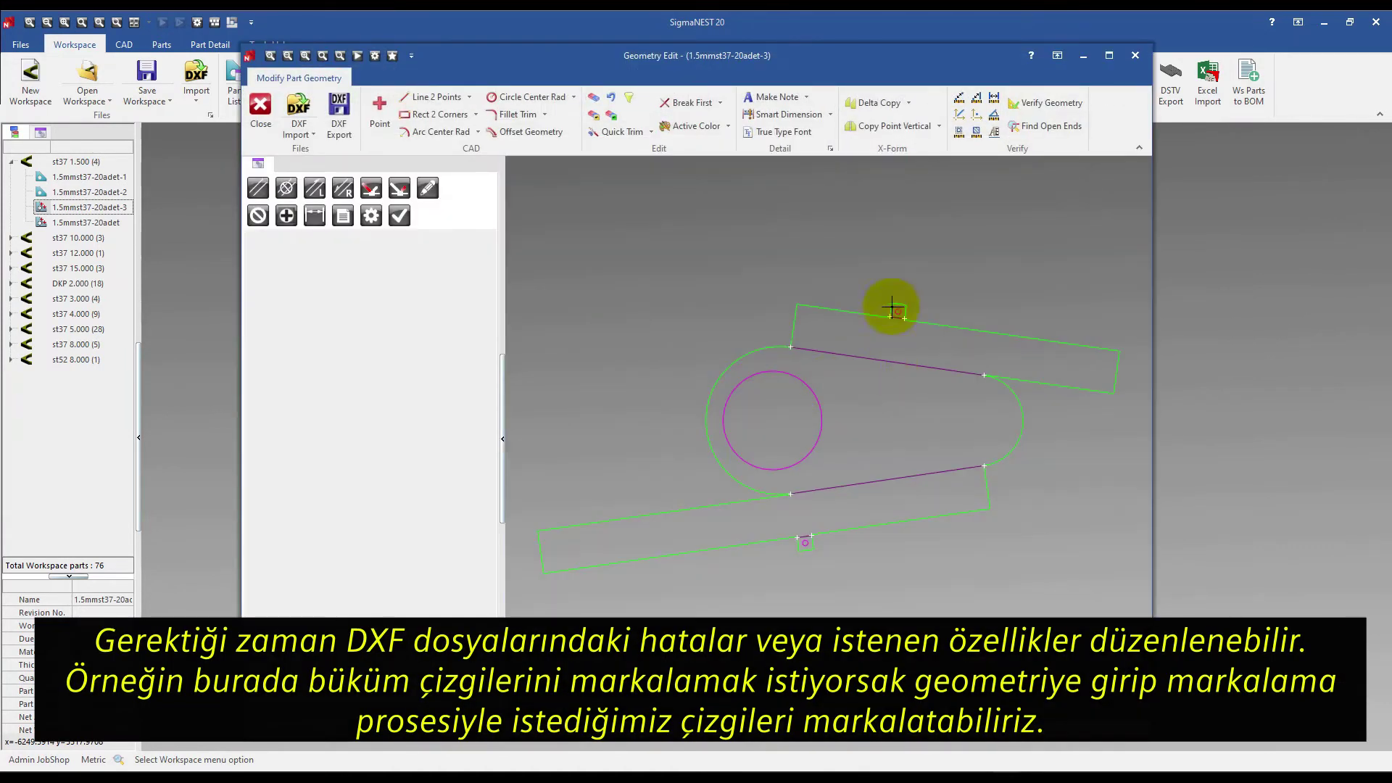
# Assign the lower contour, slot line and lower-left notch to marking, then rebuild the part
pyautogui.click(428, 188)
pyautogui.scroll(2, 895, 333)
pyautogui.scroll(2, 899, 295)
pyautogui.click(868, 379)
pyautogui.scroll(-3, 736, 317)
pyautogui.click(755, 408)
pyautogui.scroll(2, 642, 491)
pyautogui.scroll(2, 621, 472)
pyautogui.click(621, 472)
pyautogui.click(324, 323)
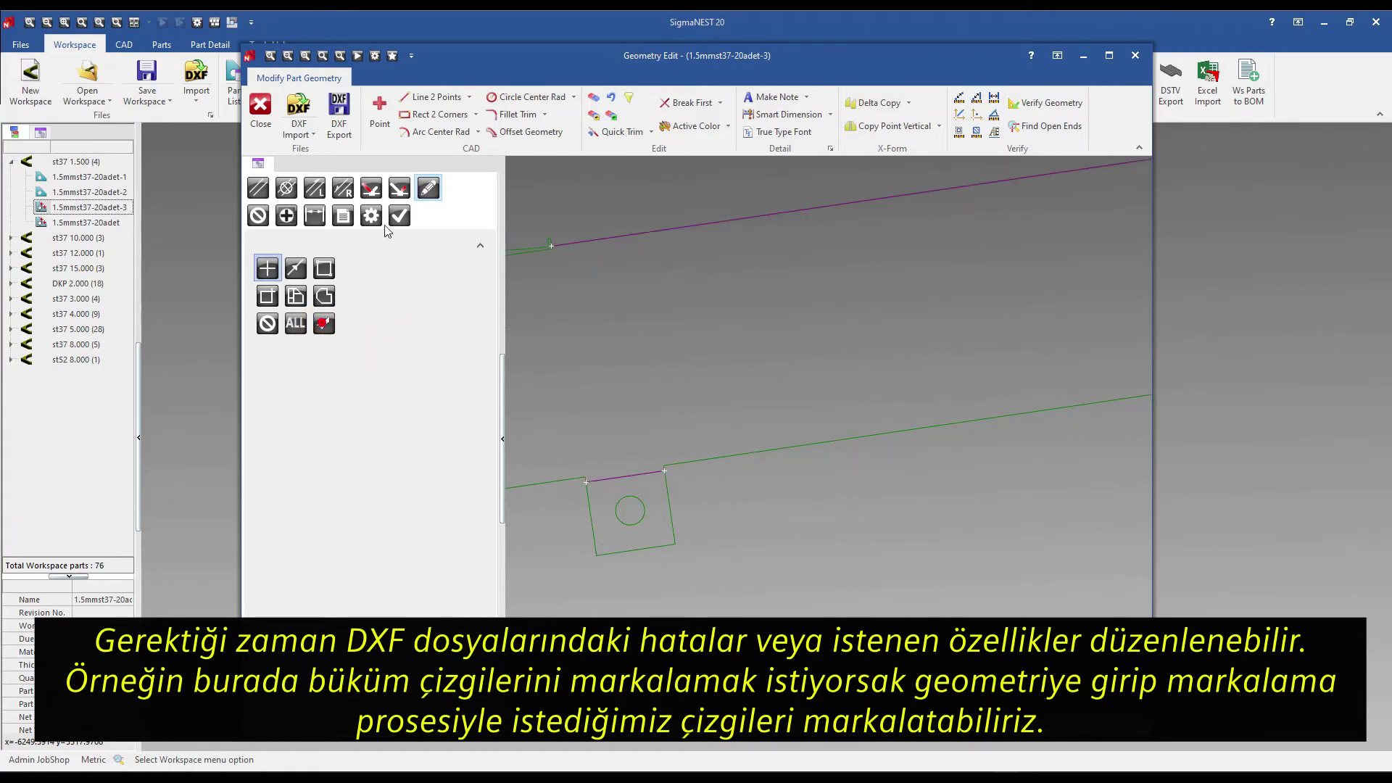
pyautogui.click(401, 216)
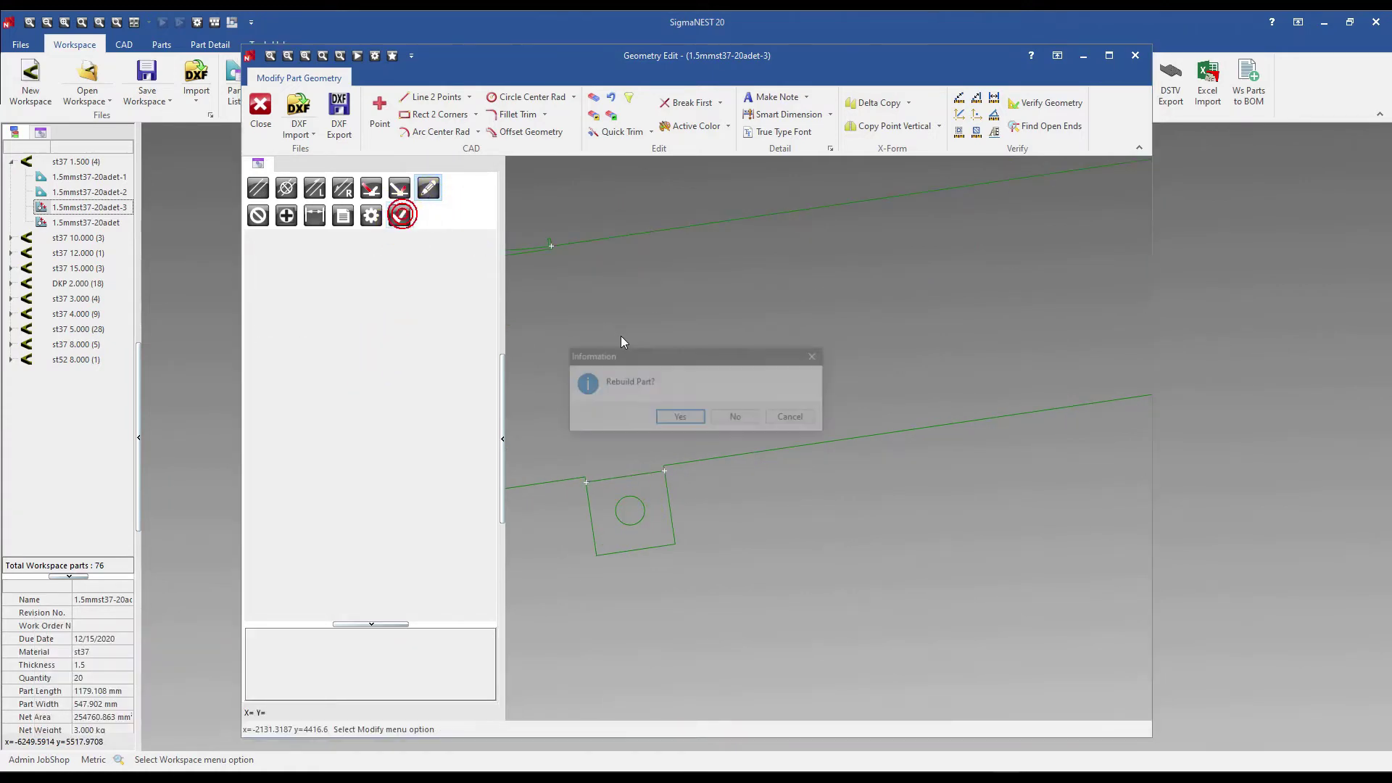
pyautogui.click(682, 419)
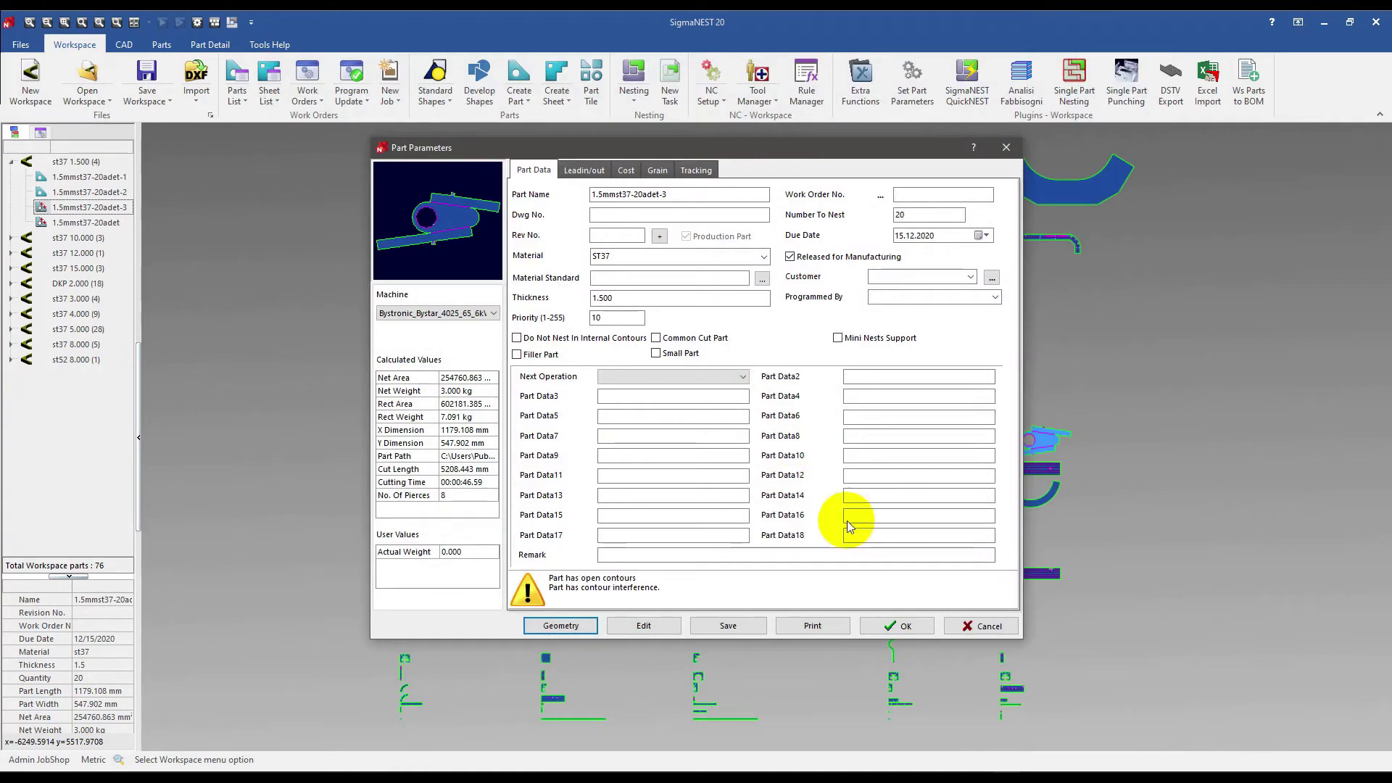
# Accept the previous part, then open 1.5mmst37-20adet's parameters and Geometry Edit
pyautogui.click(905, 625)
pyautogui.click(114, 223)
pyautogui.rightClick(114, 222)
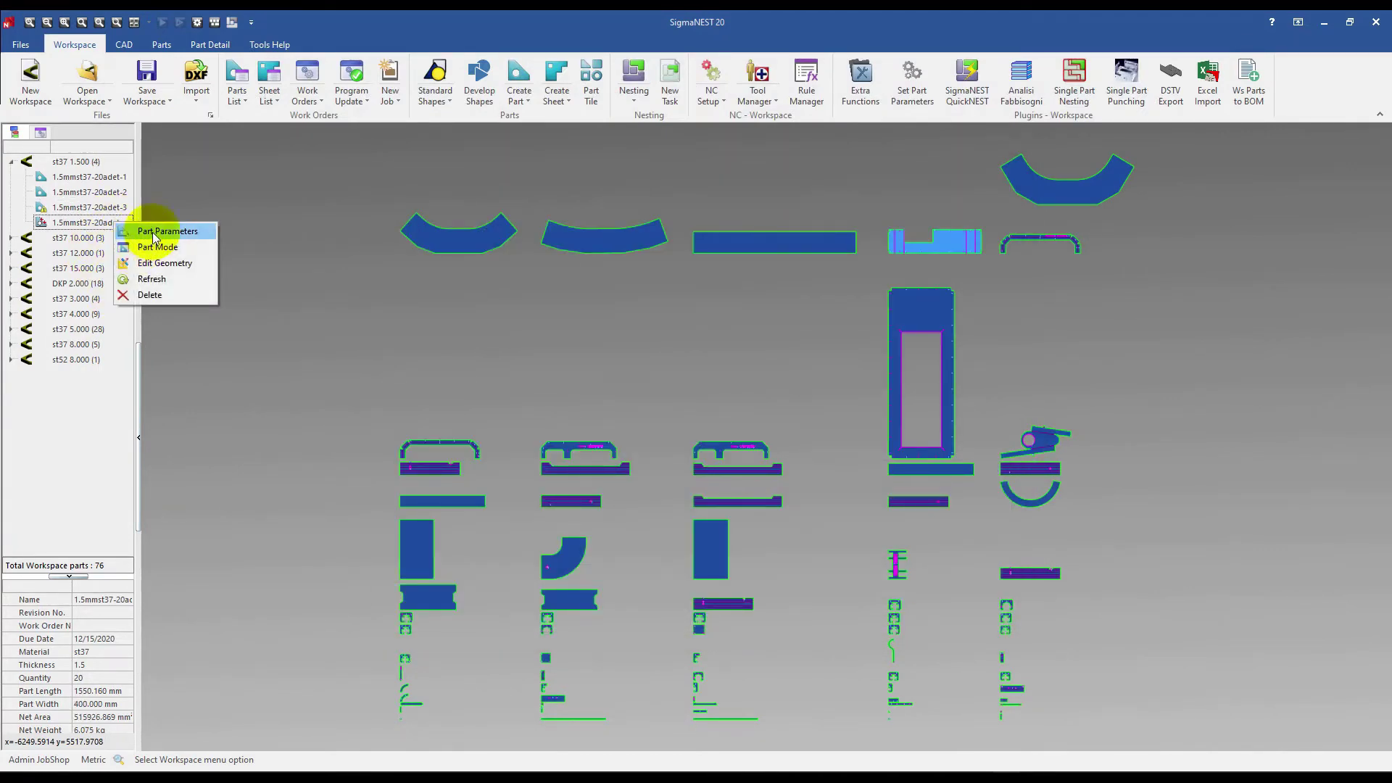
pyautogui.click(149, 226)
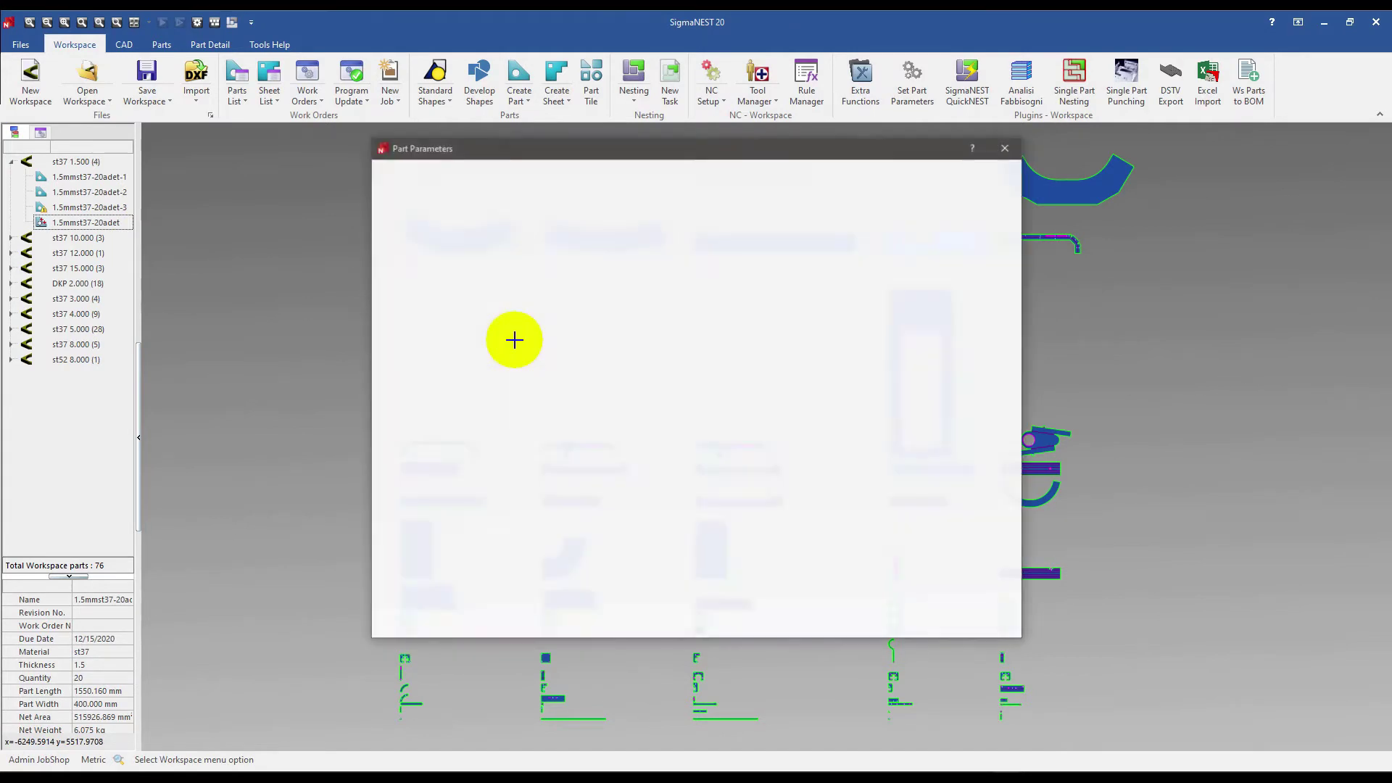
pyautogui.click(573, 628)
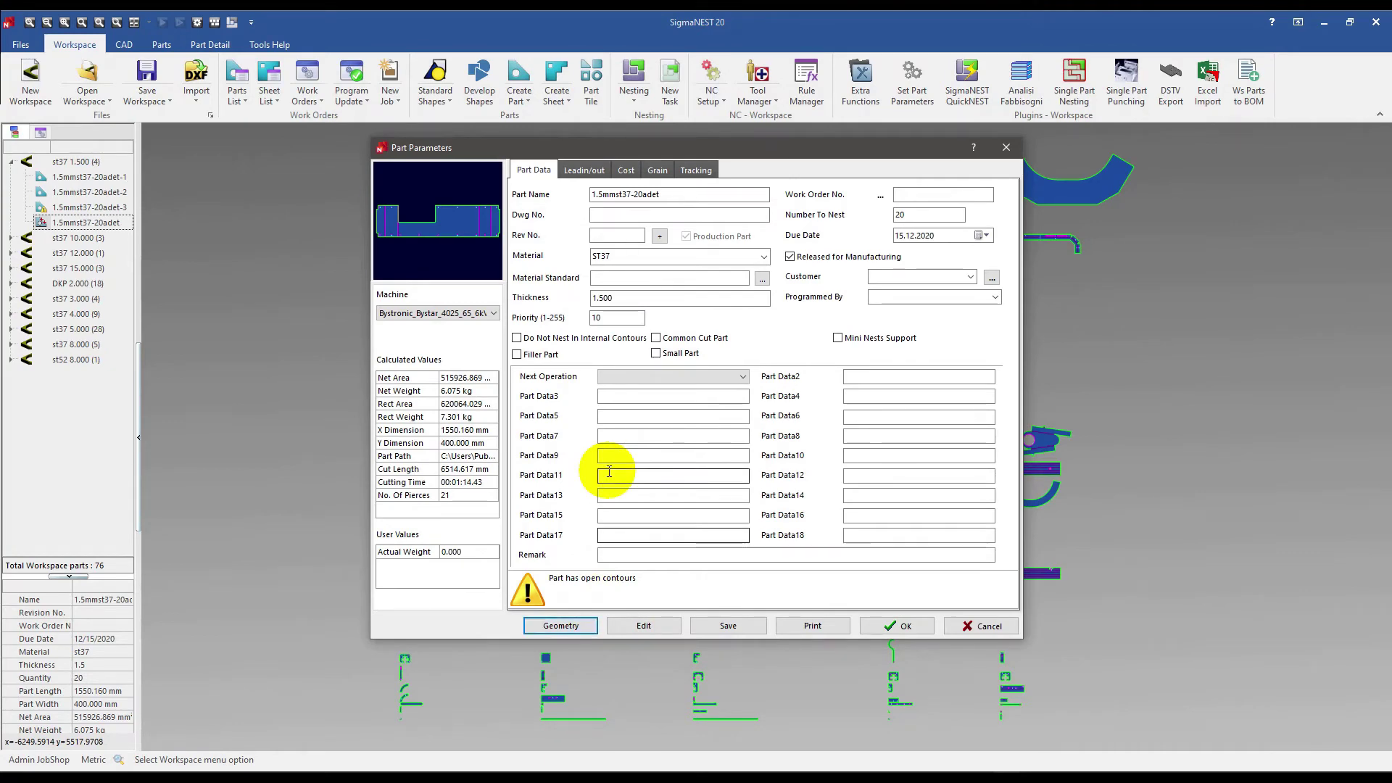
pyautogui.click(780, 399)
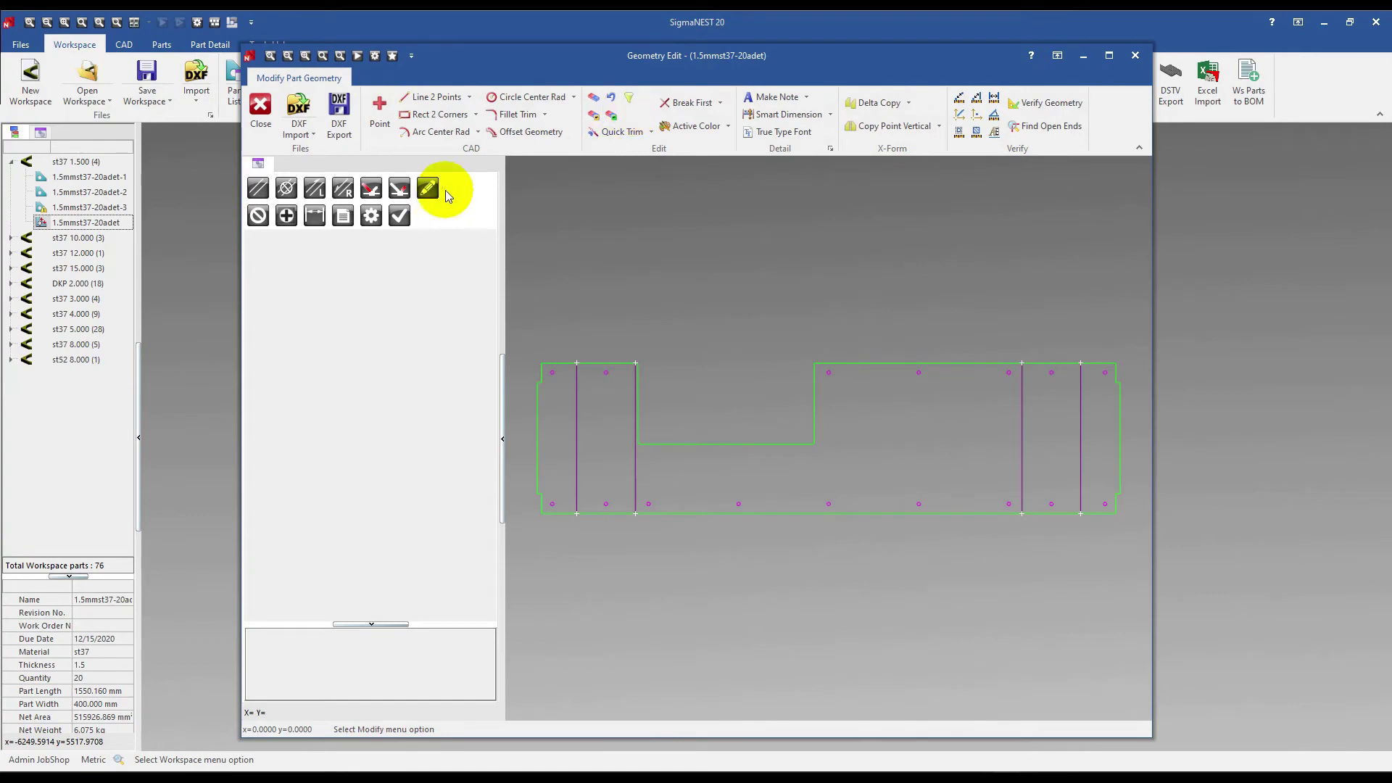
# Change the process of the four vertical inner lines, rebuild, and accept the parameters
pyautogui.click(428, 188)
pyautogui.click(578, 424)
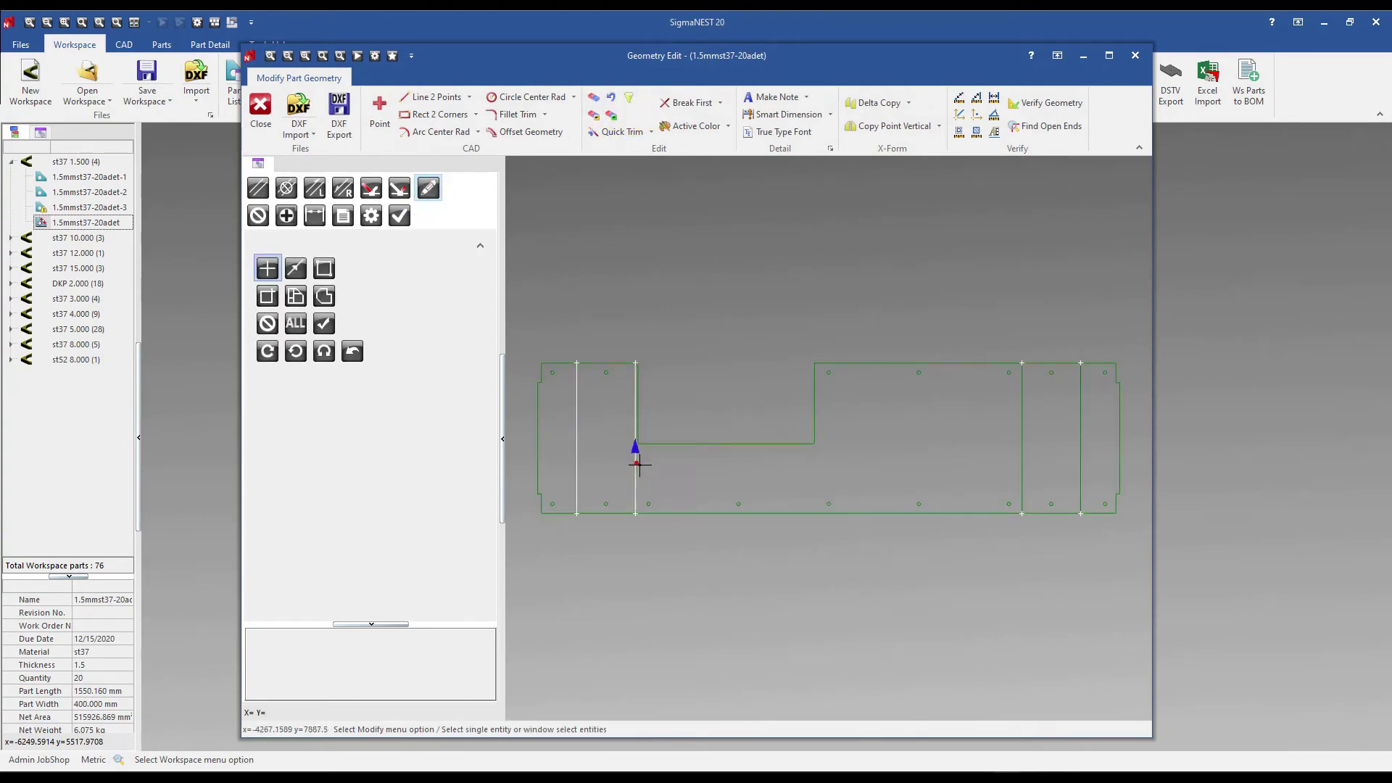
pyautogui.click(1022, 446)
pyautogui.click(1080, 430)
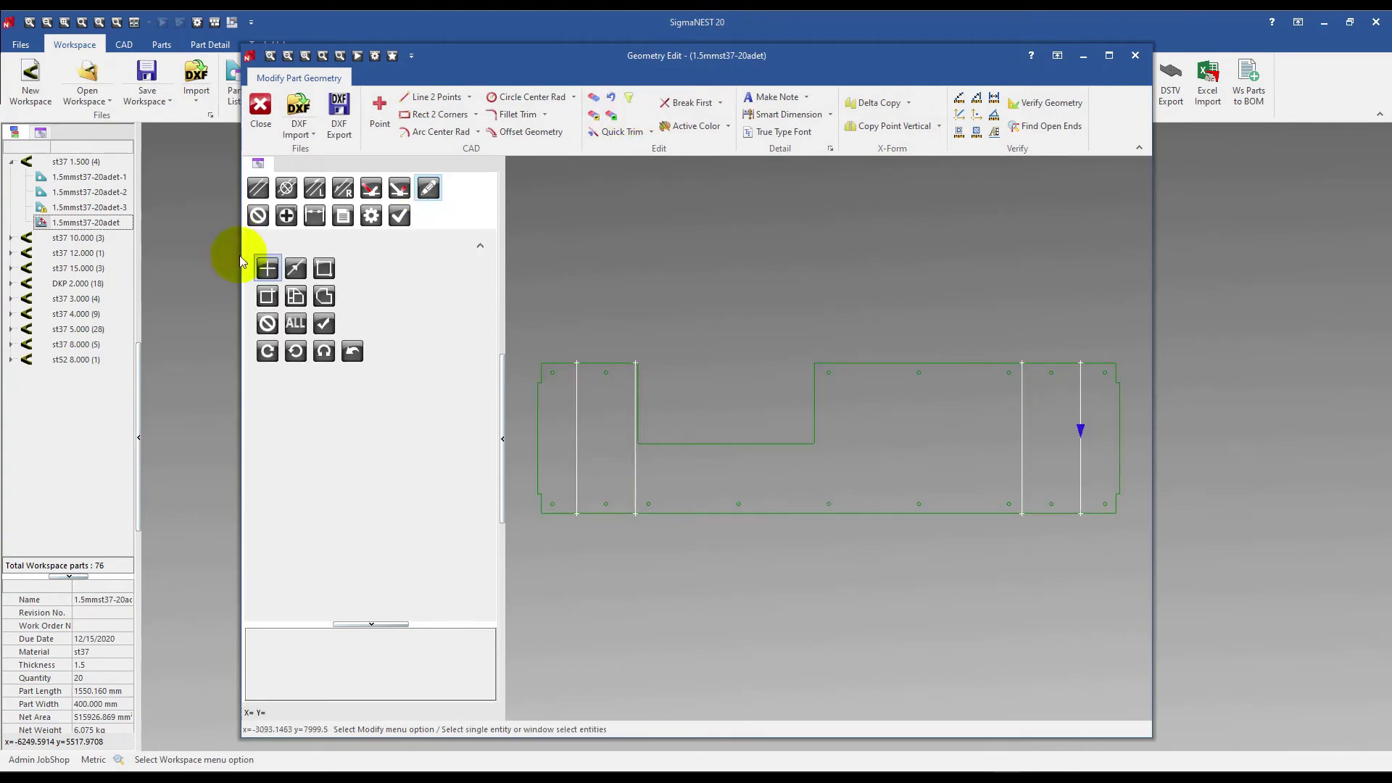
pyautogui.click(324, 324)
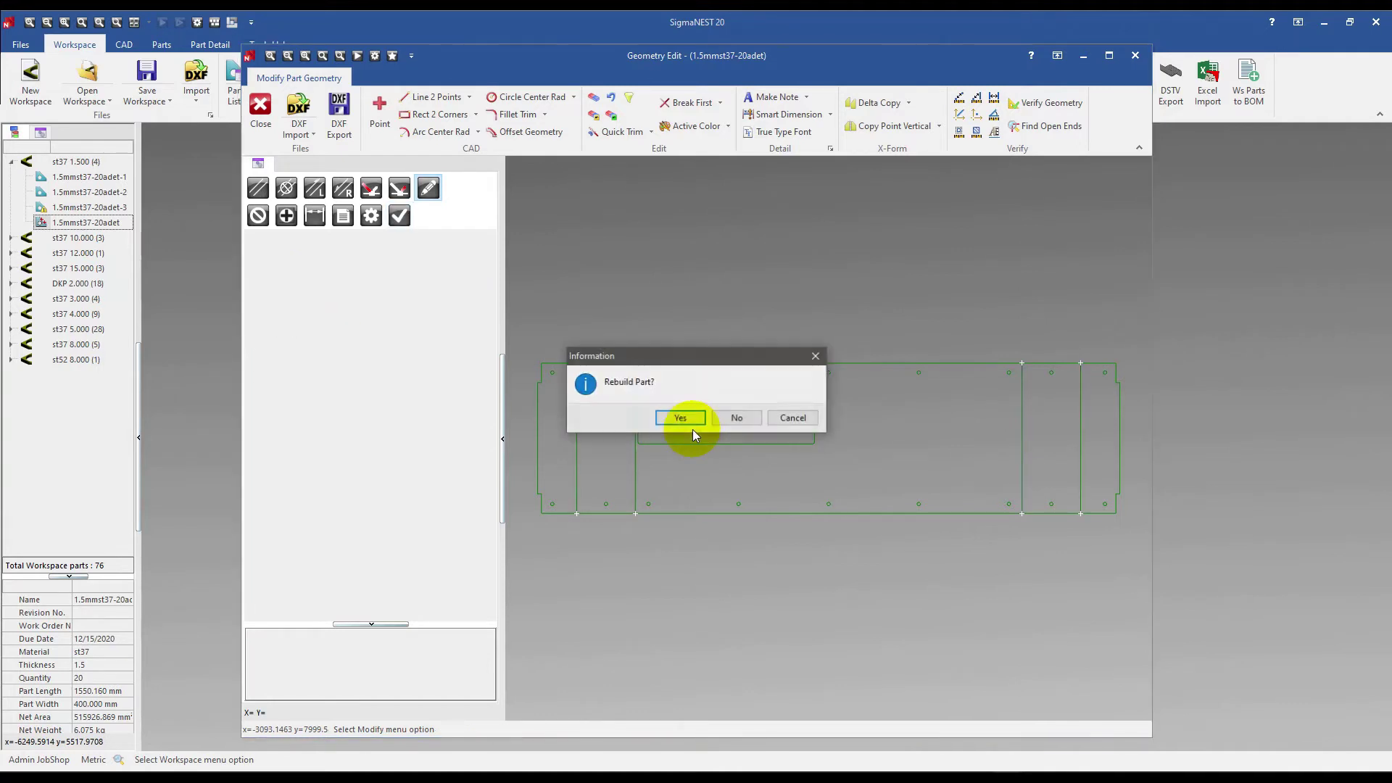
pyautogui.click(687, 421)
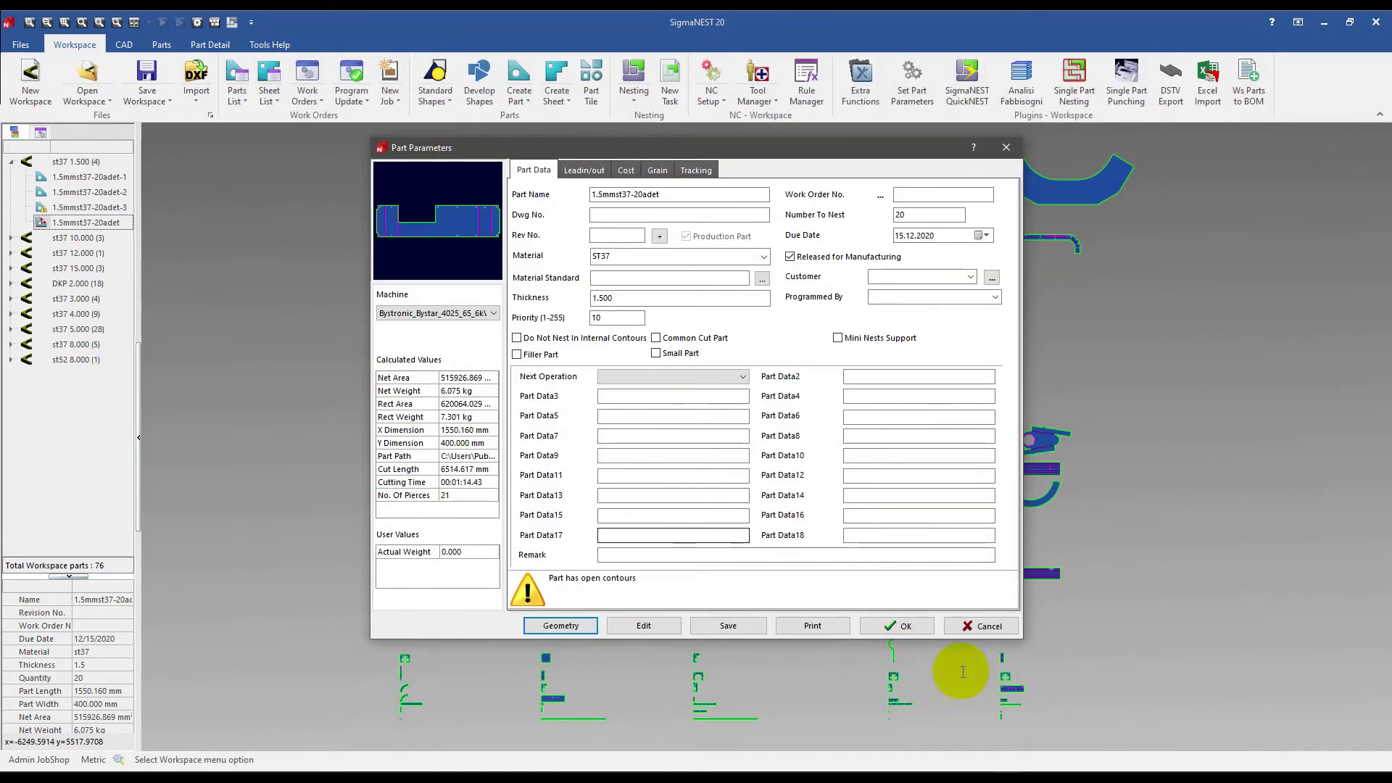
pyautogui.click(901, 625)
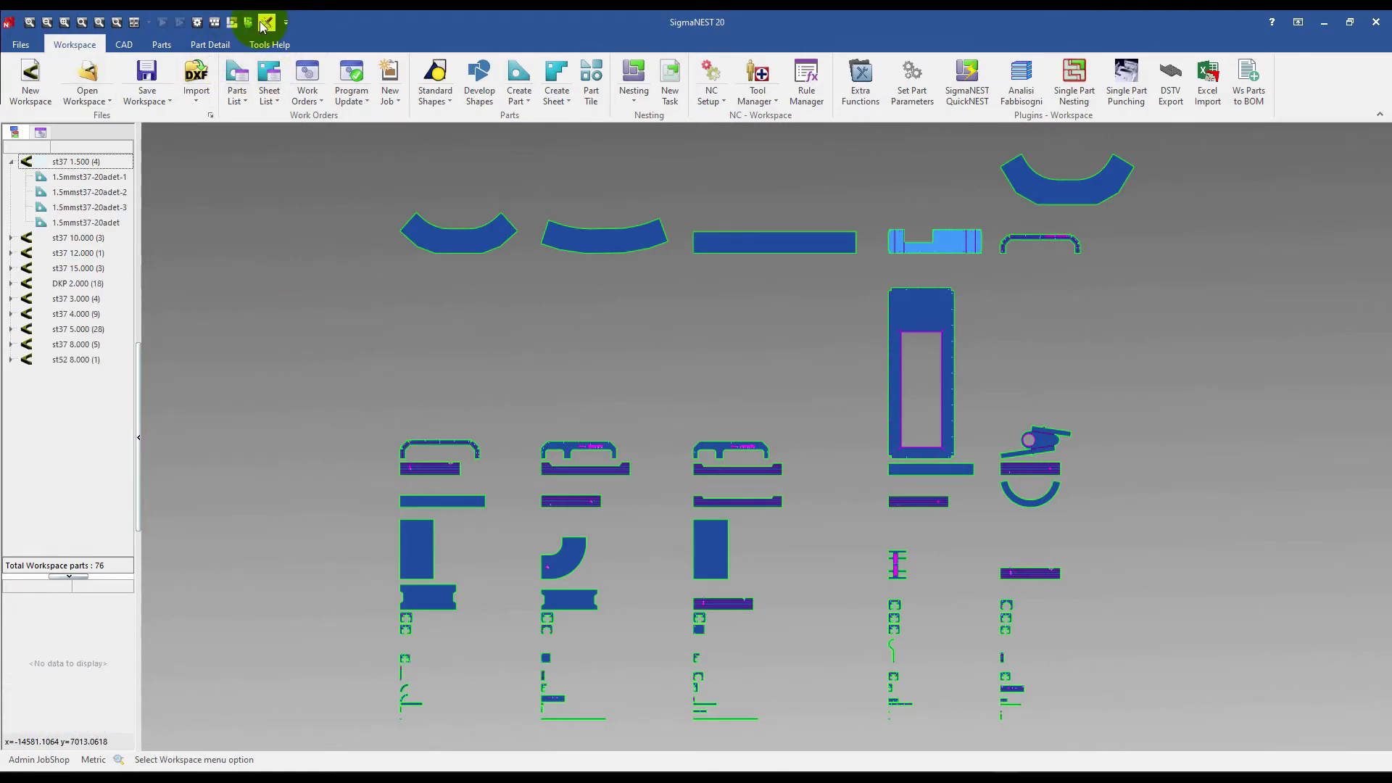
# Save the workspace as 'file name test2'
pyautogui.click(156, 72)
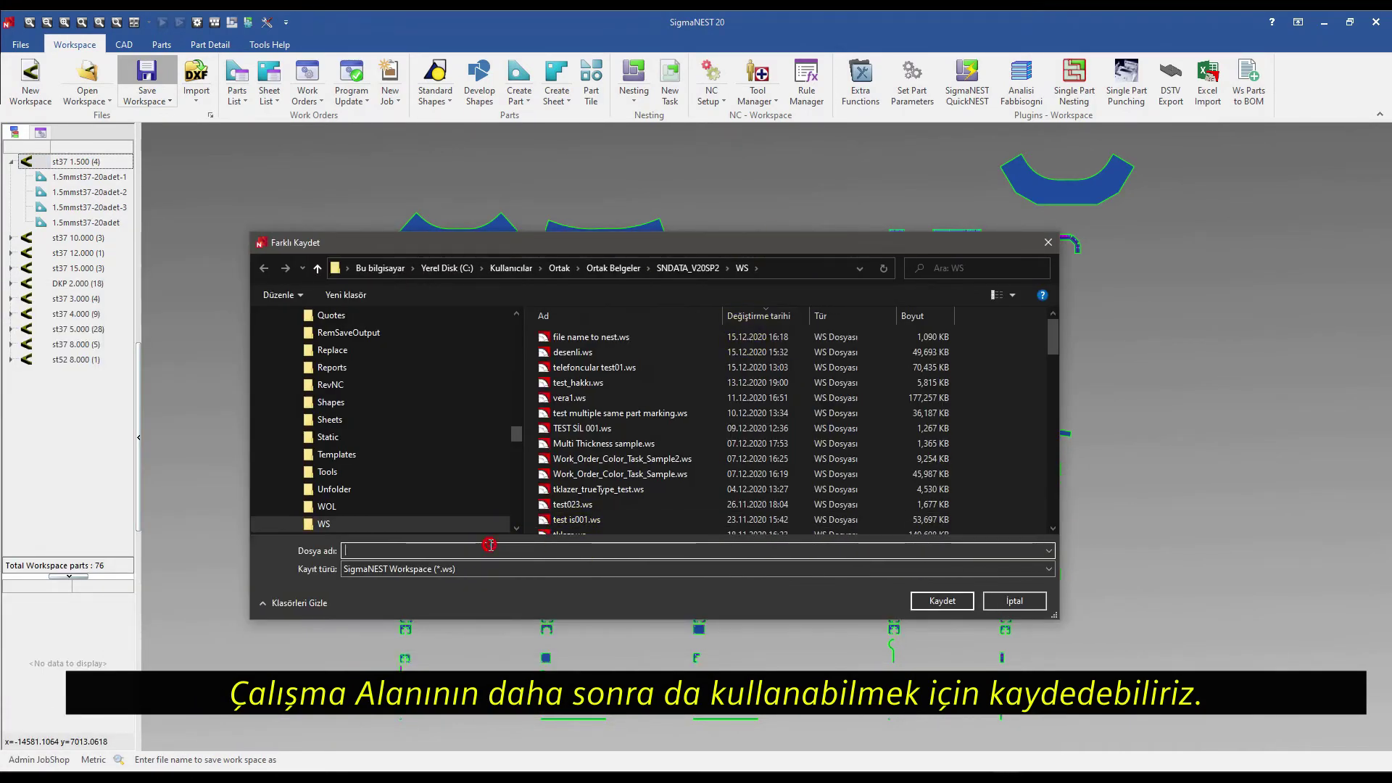
pyautogui.write('file nam')
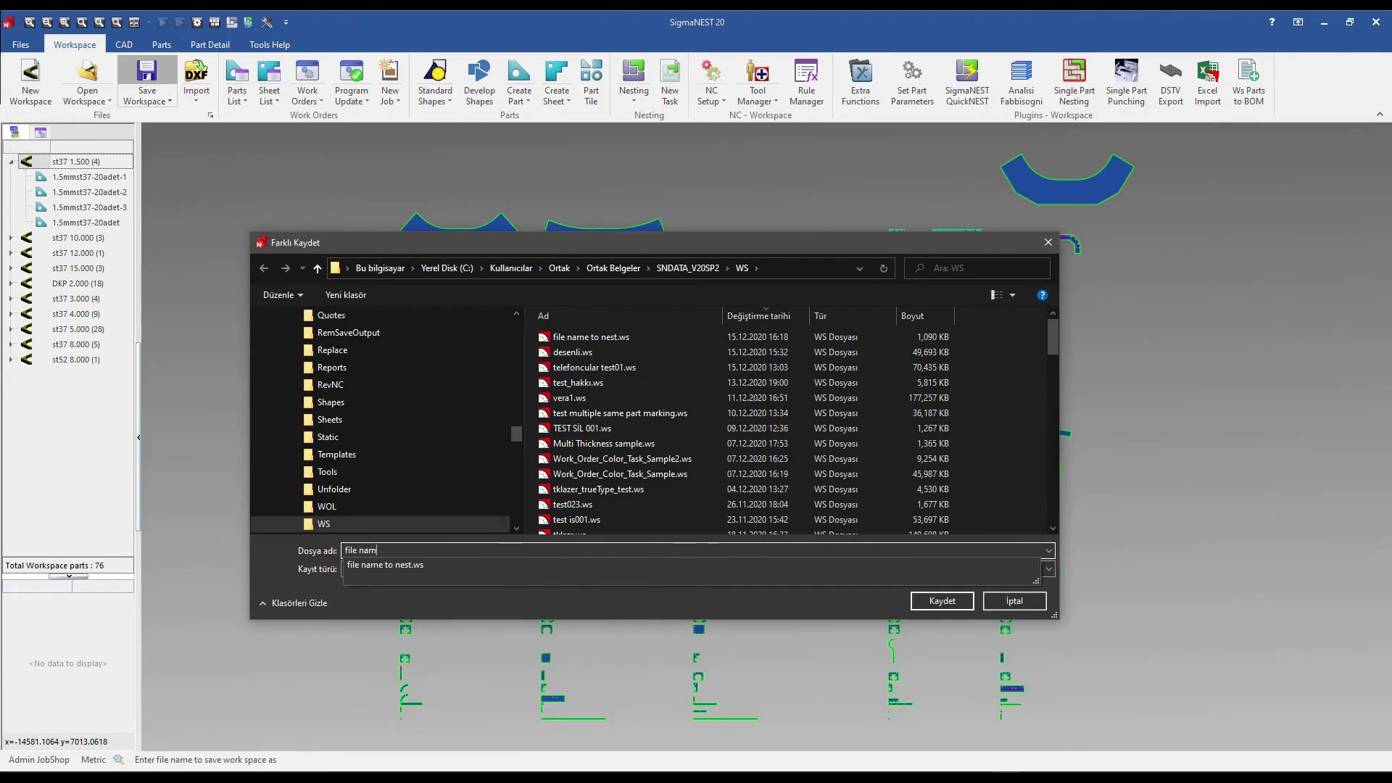
pyautogui.write('e test2')
pyautogui.press('Return')
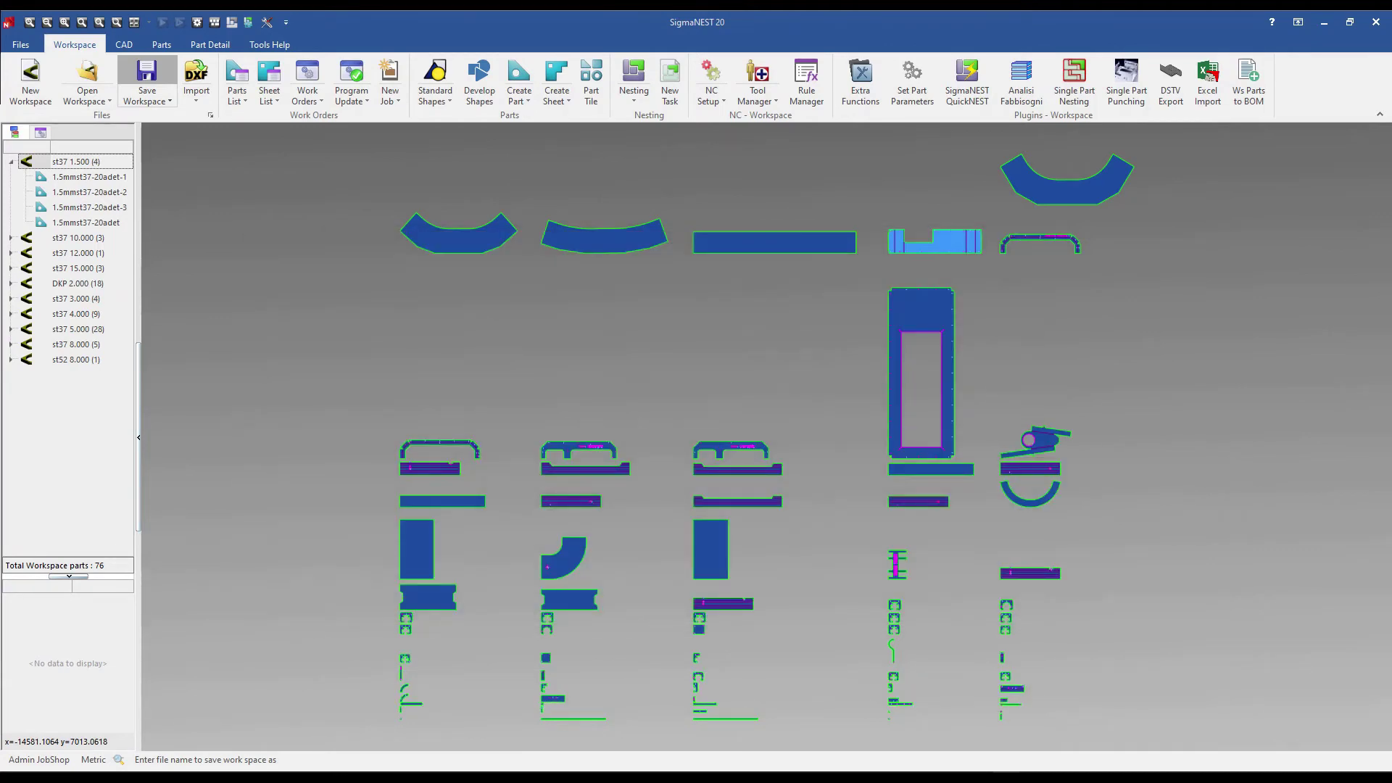
pyautogui.click(644, 104)
pyautogui.click(643, 146)
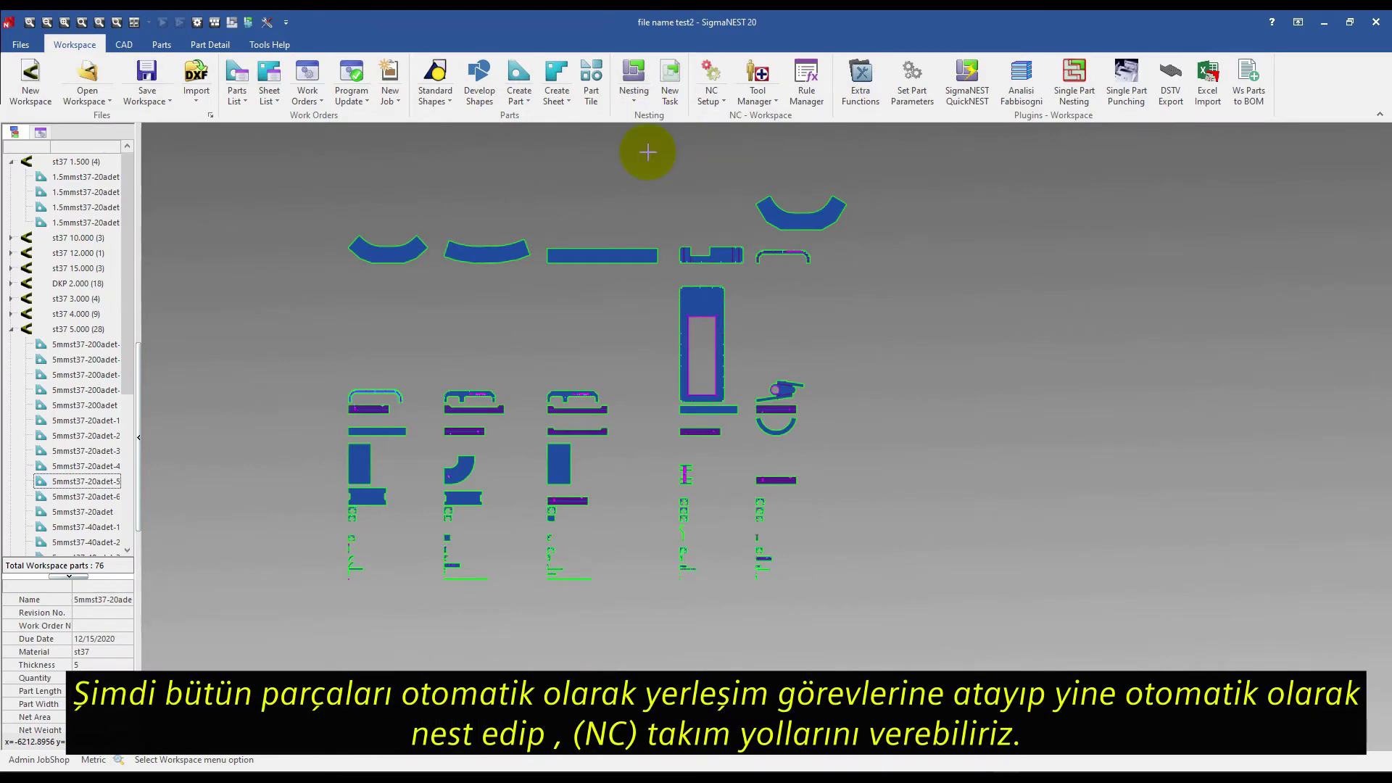
# Use Auto Task By Group to create ten material/thickness tasks, then start the automatic nest run
pyautogui.moveTo(642, 171); pyautogui.dragTo(606, 149)
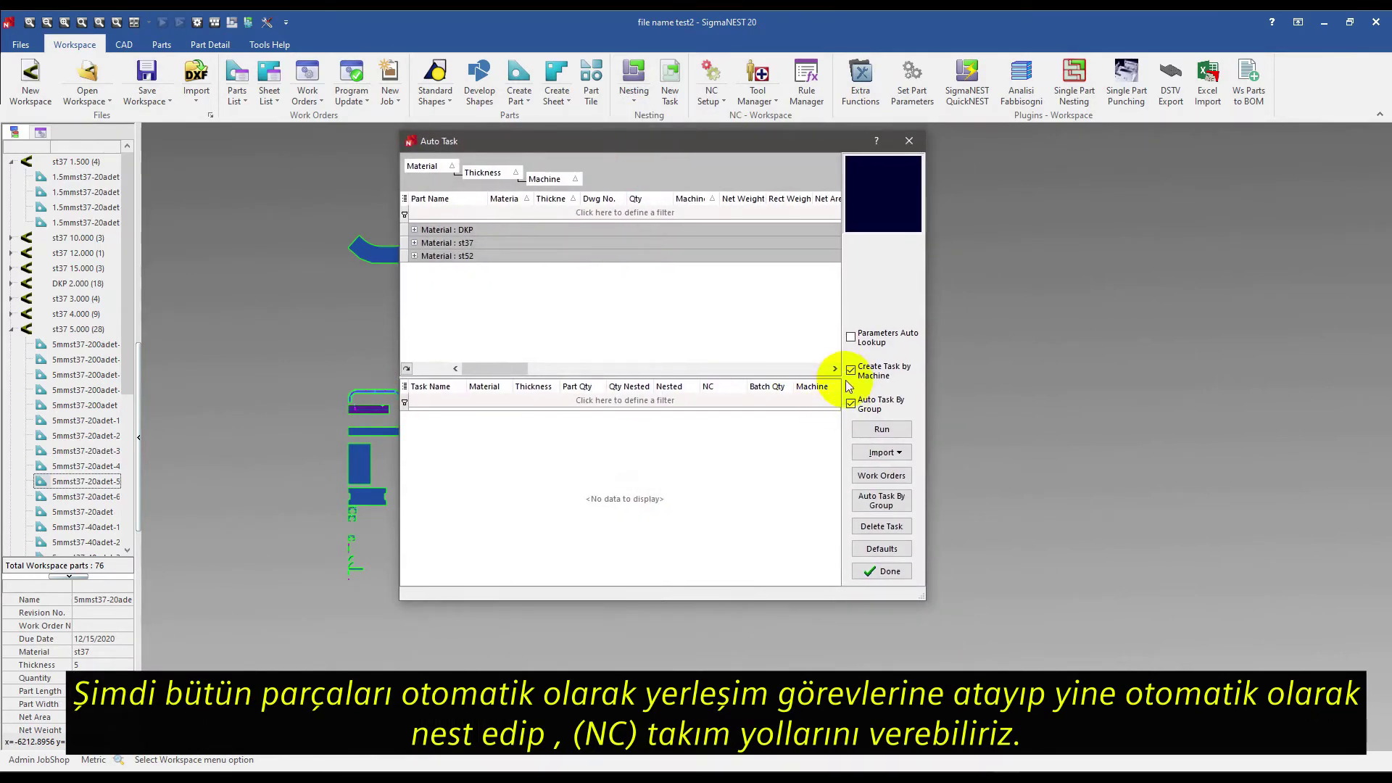
pyautogui.click(882, 501)
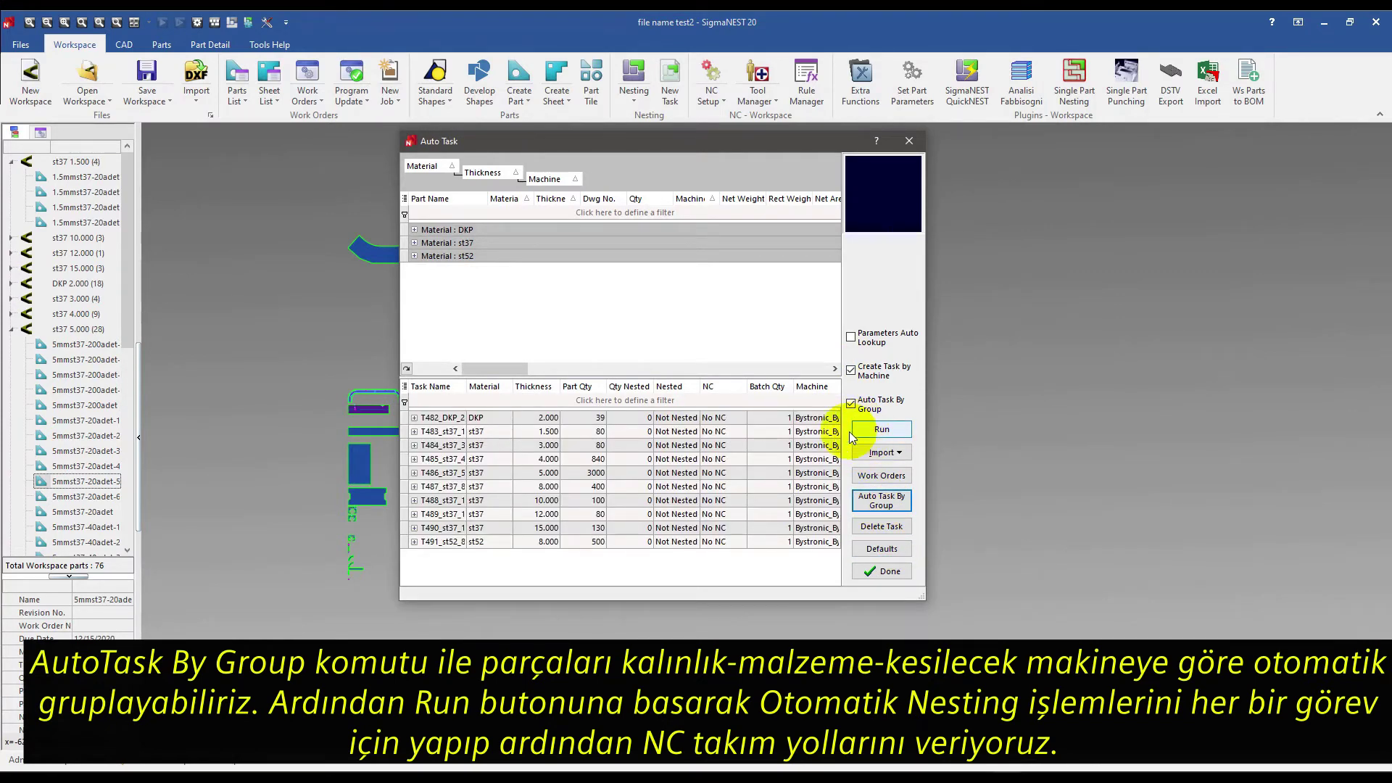
pyautogui.moveTo(512, 387); pyautogui.dragTo(536, 388)
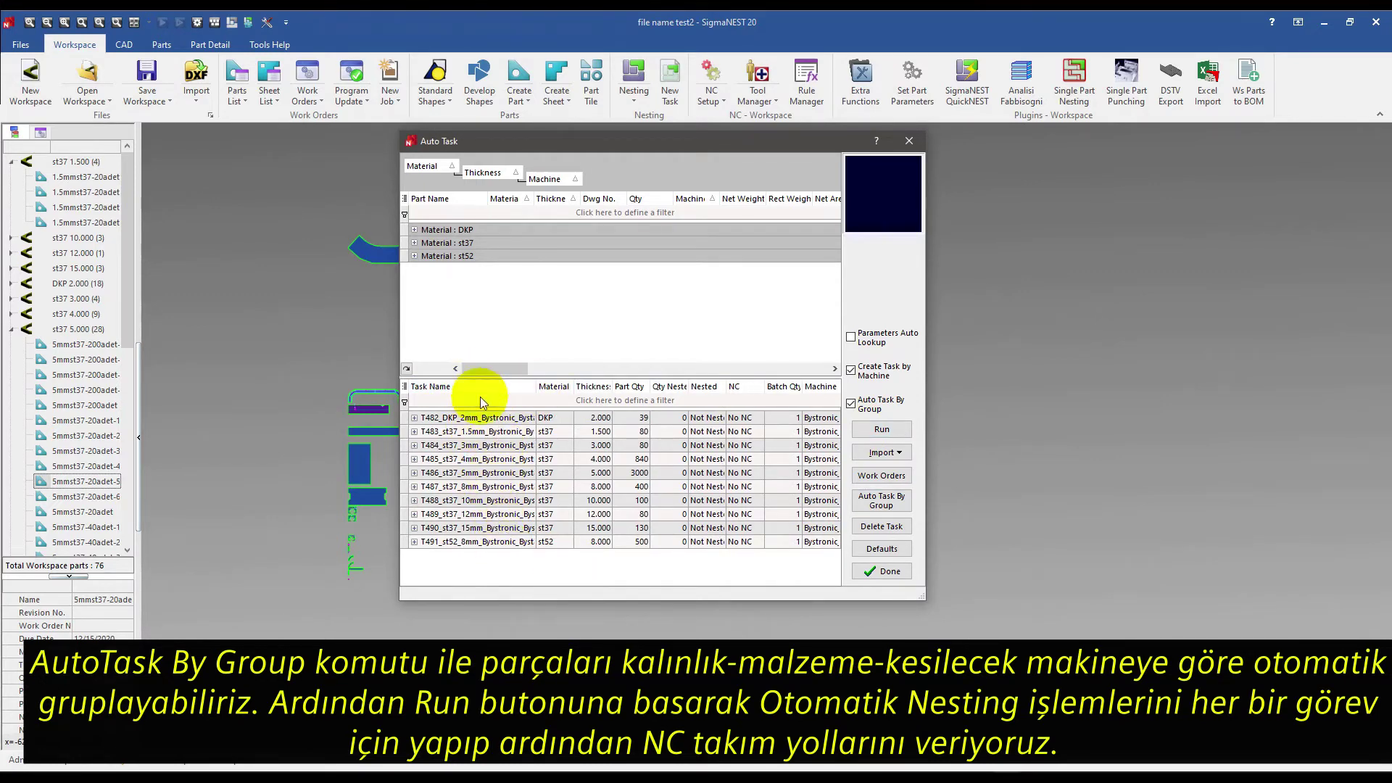
pyautogui.click(880, 429)
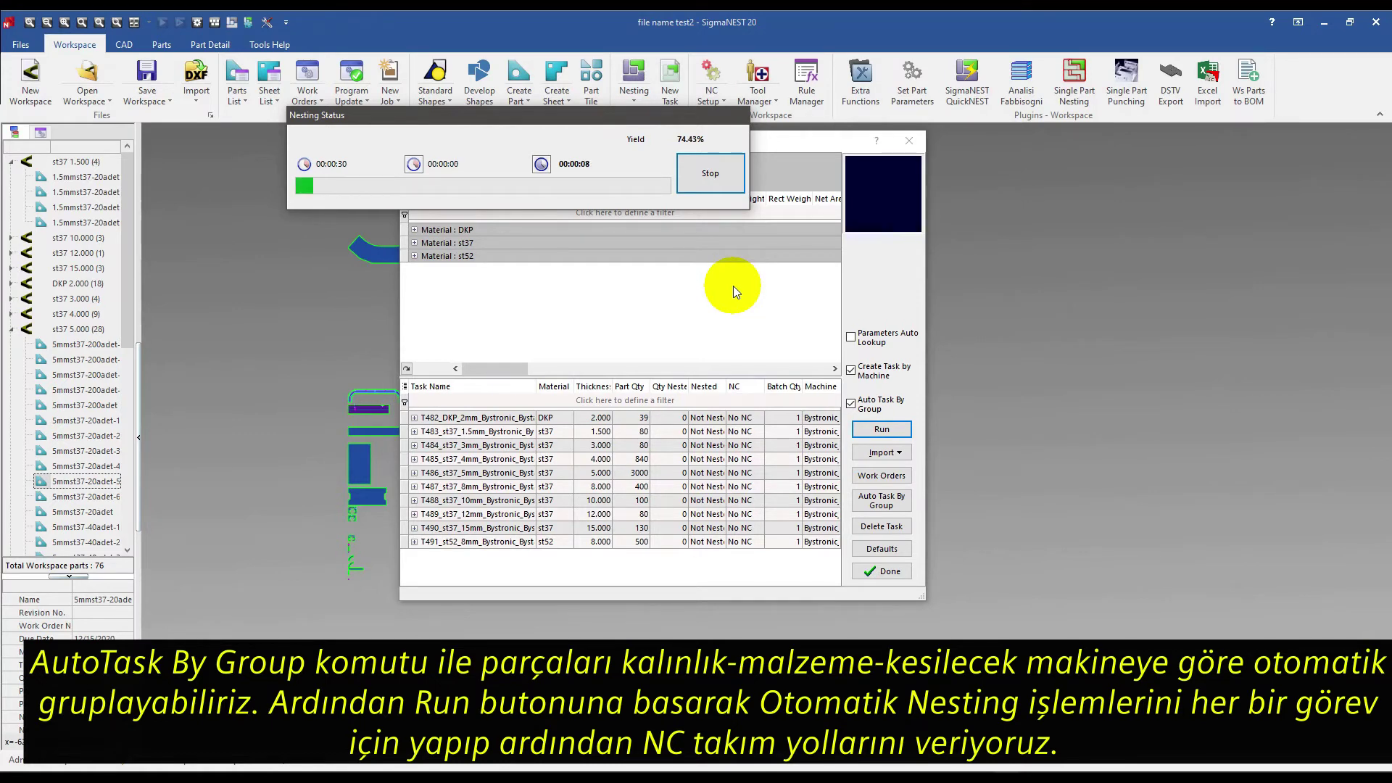
# Stop five successive task nests early so nesting advances to the next task
pyautogui.click(720, 182)
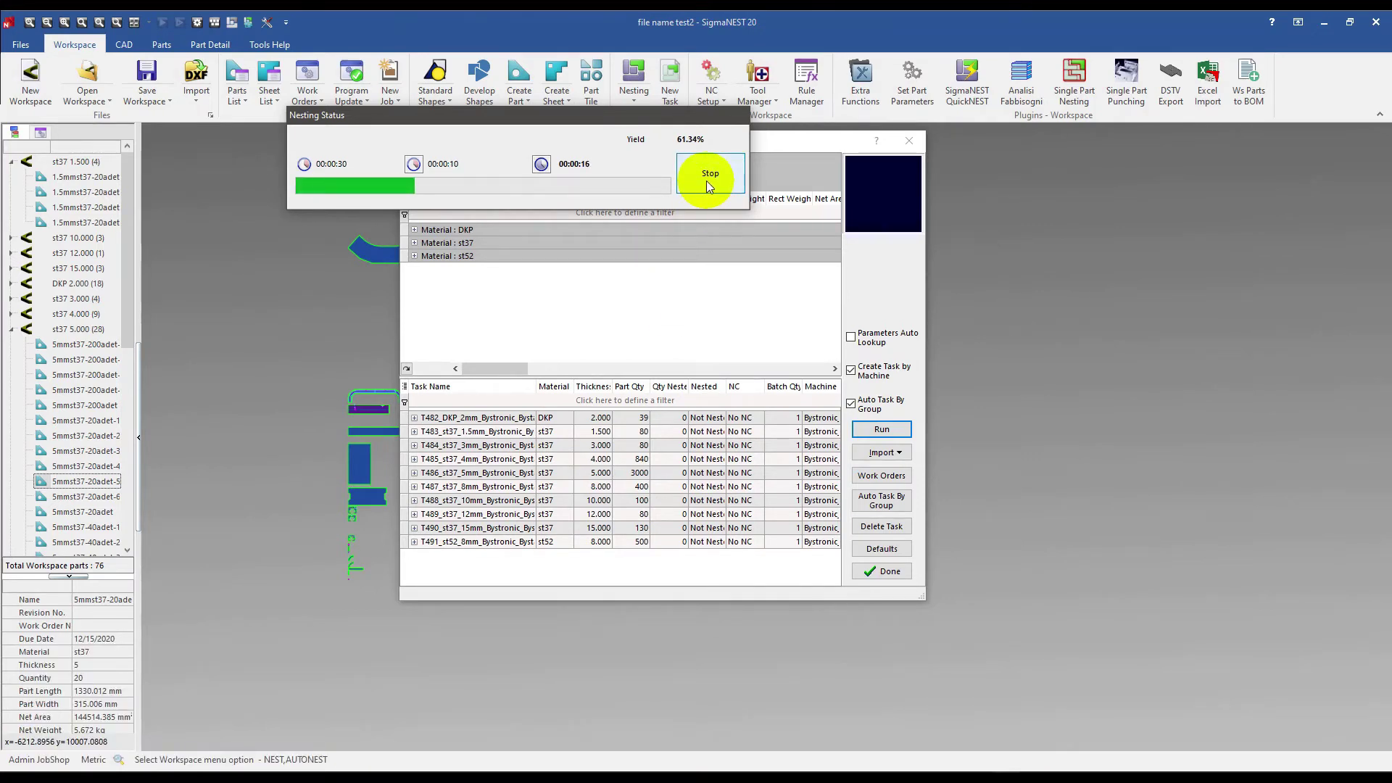
pyautogui.click(709, 184)
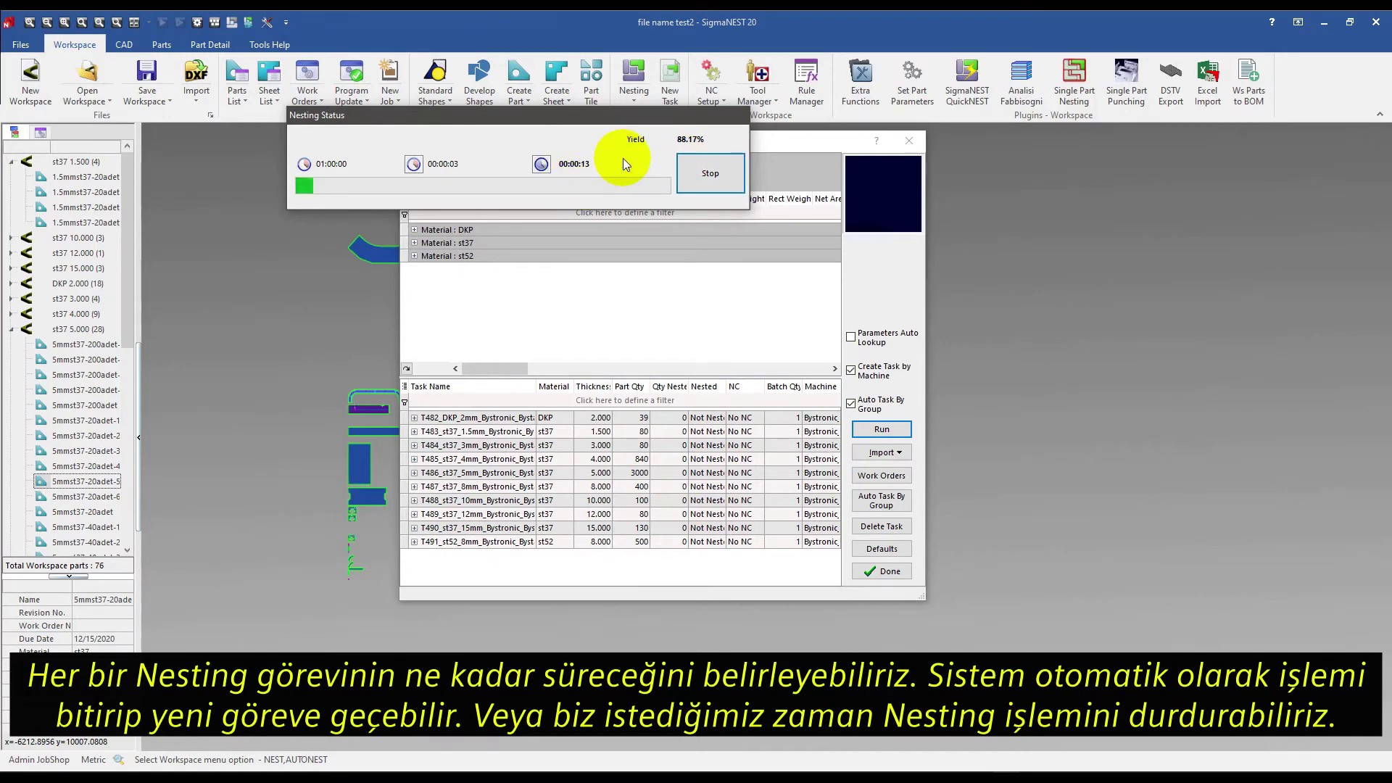
pyautogui.click(707, 178)
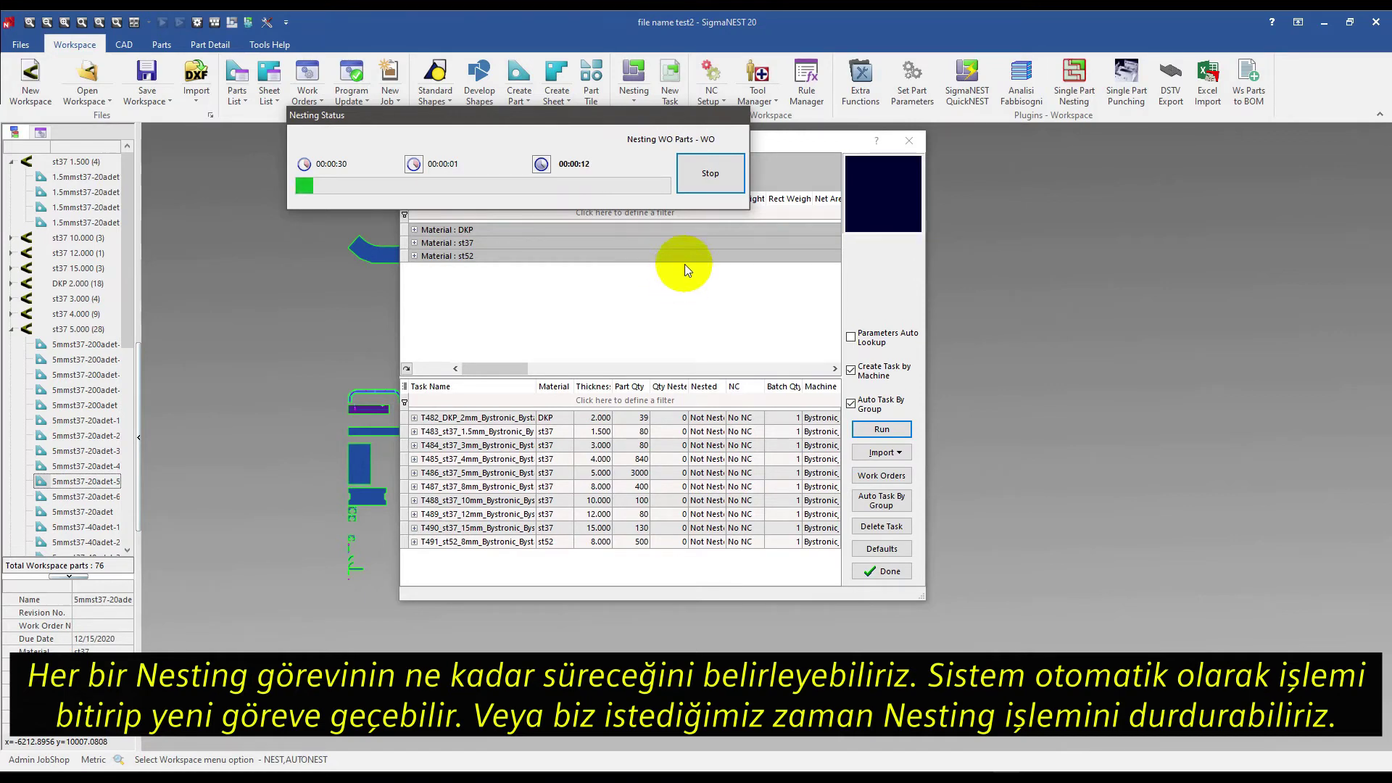
pyautogui.click(707, 176)
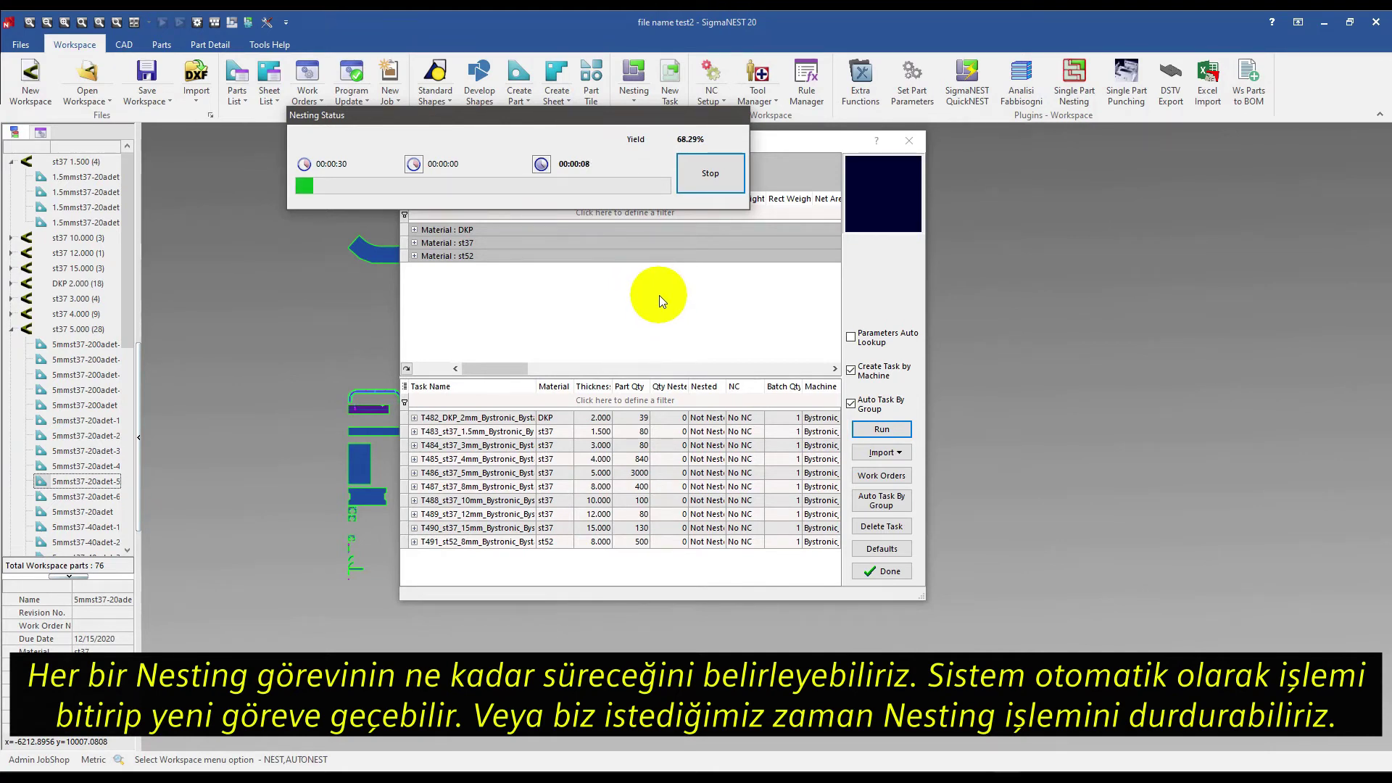
pyautogui.click(711, 174)
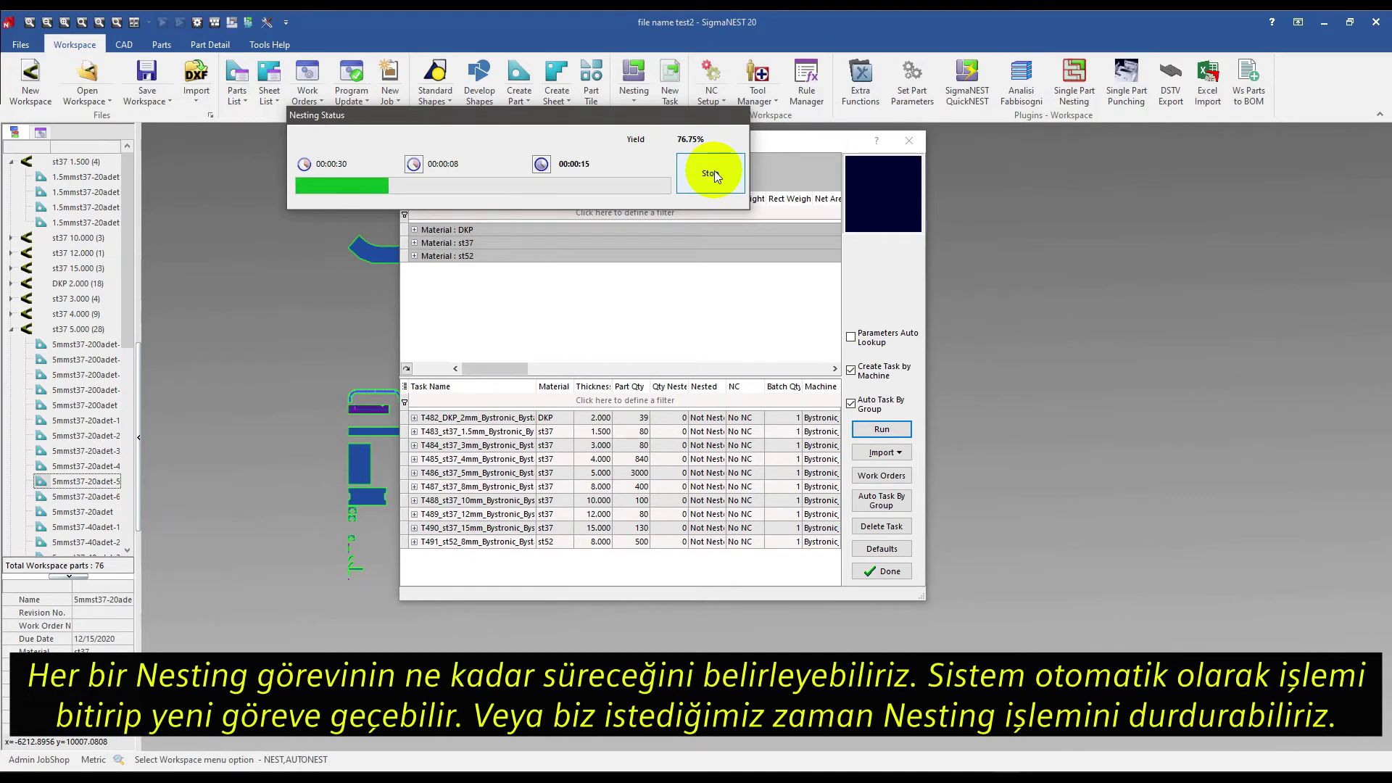
# Stop the remaining five task nests early, then widen the NC column to confirm Complete status
pyautogui.click(711, 174)
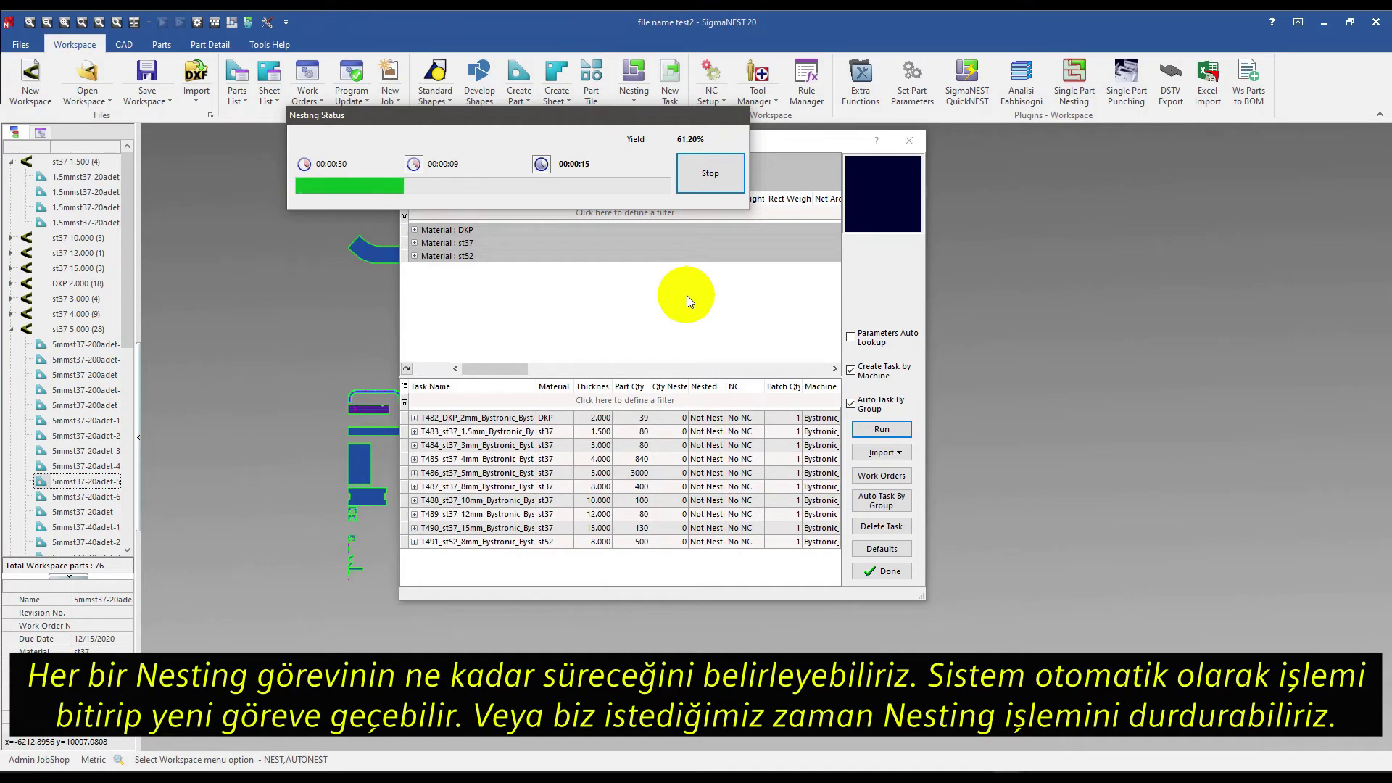
pyautogui.click(723, 168)
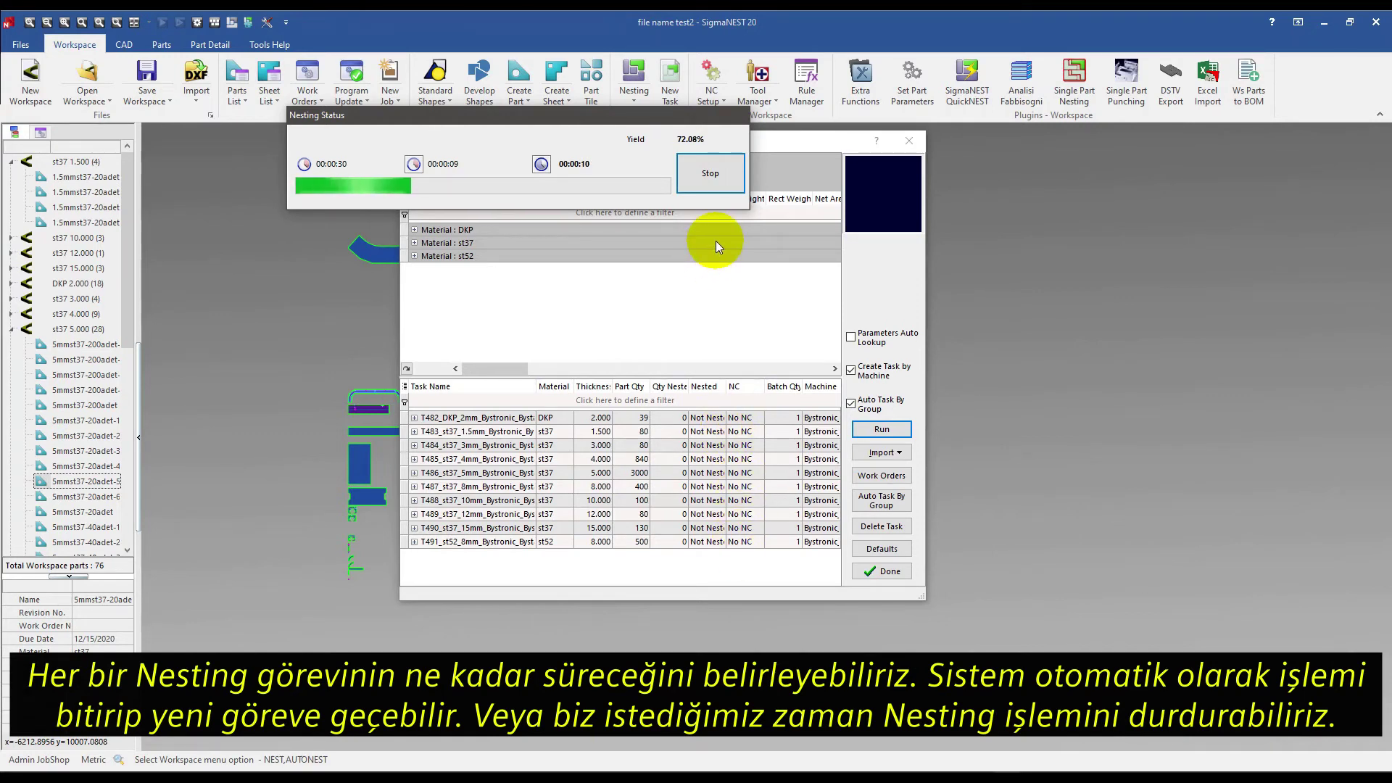
pyautogui.click(711, 174)
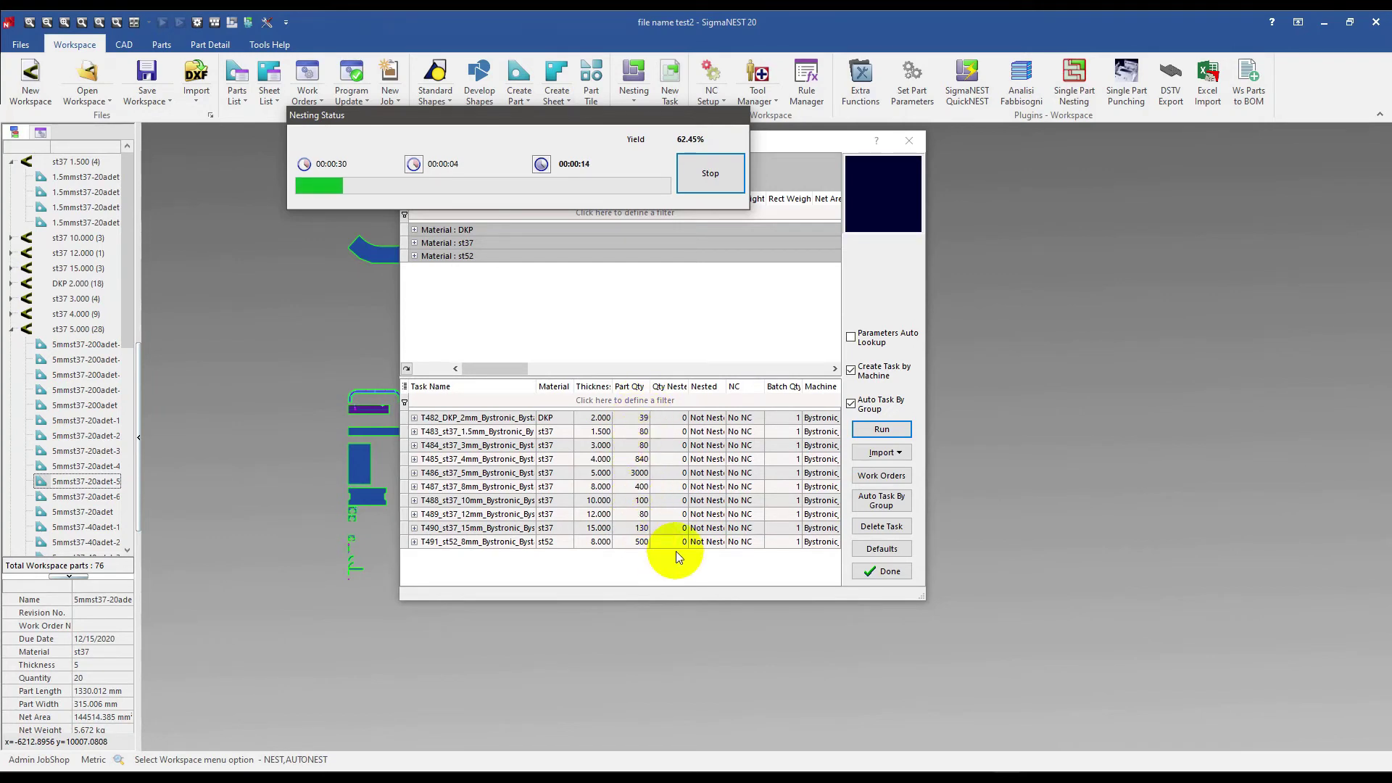
pyautogui.click(692, 174)
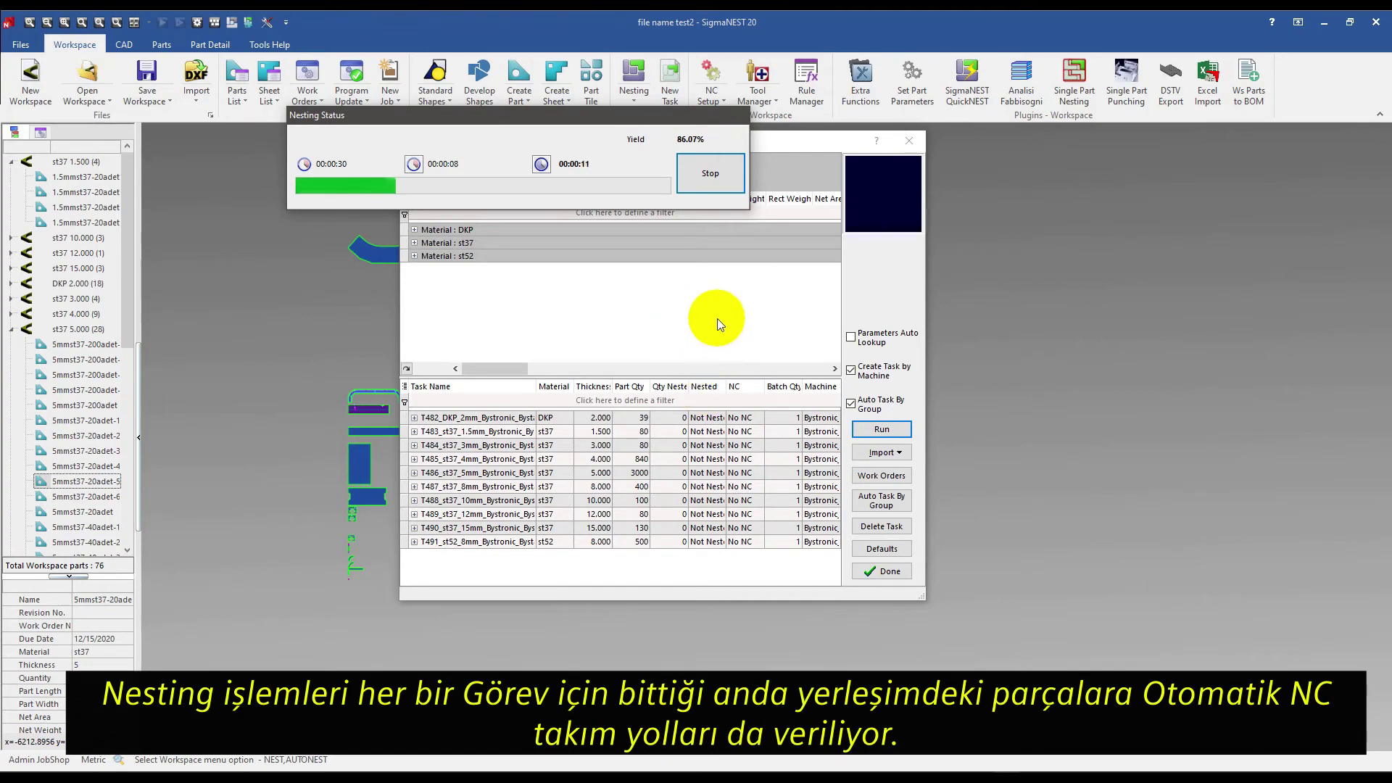
pyautogui.click(688, 177)
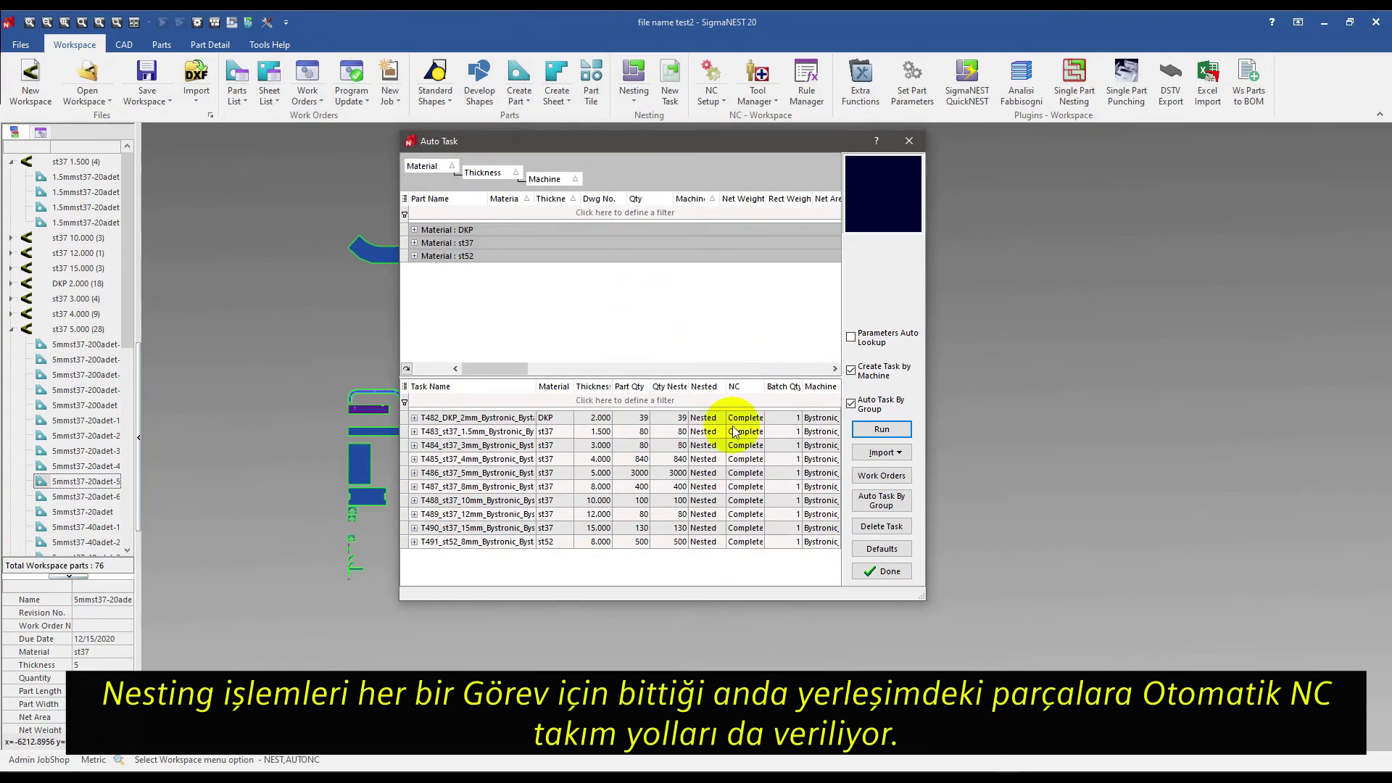
pyautogui.doubleClick(765, 387)
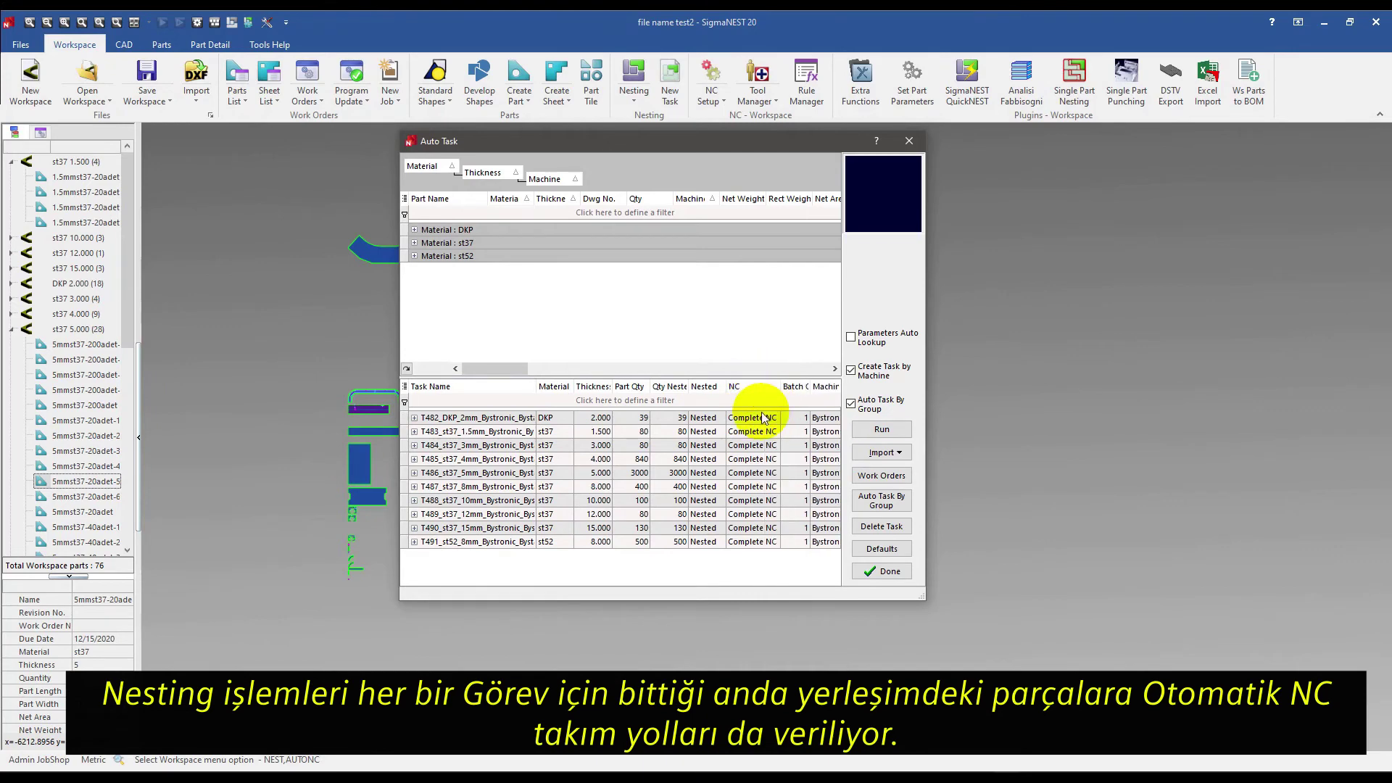
# Review the T482 DKP 2mm Layouts 2–4 and remove its unused empty layouts
pyautogui.click(885, 570)
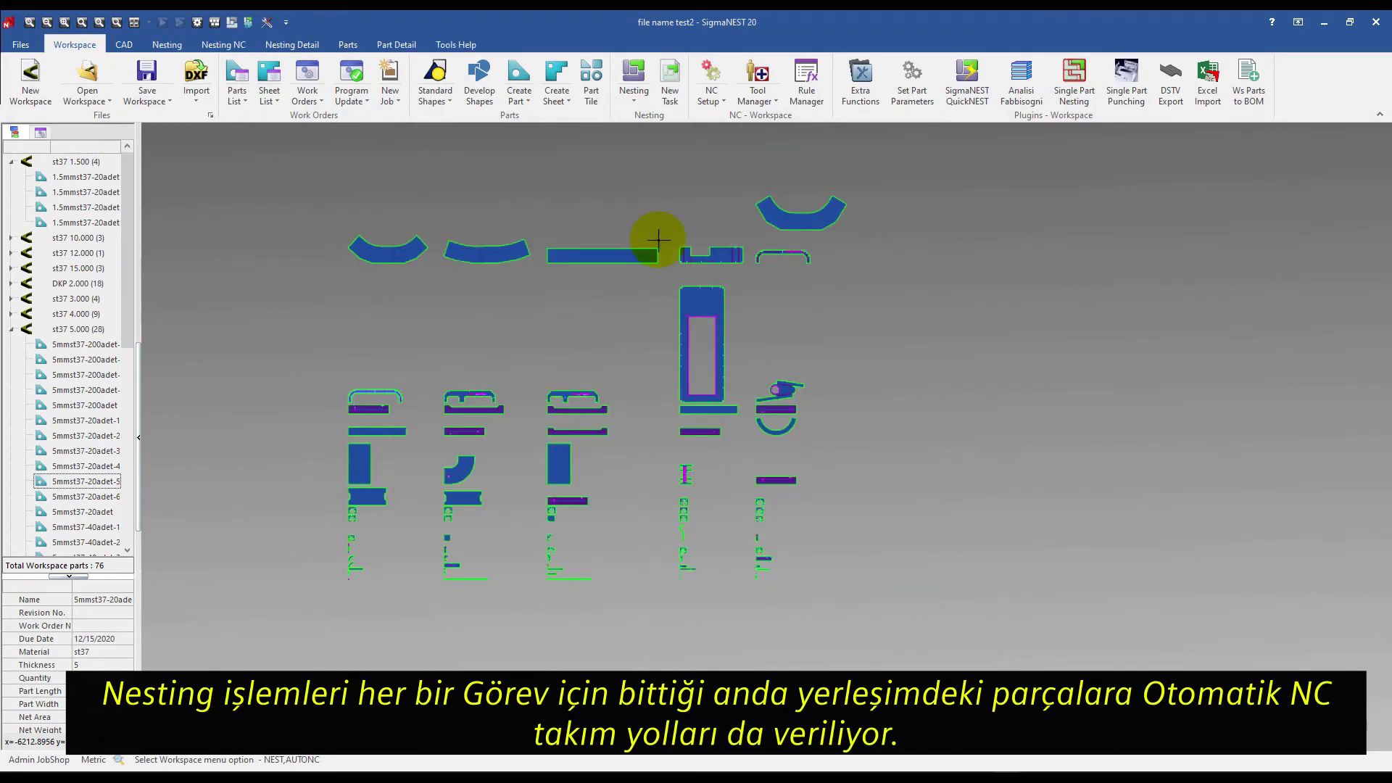
pyautogui.click(167, 45)
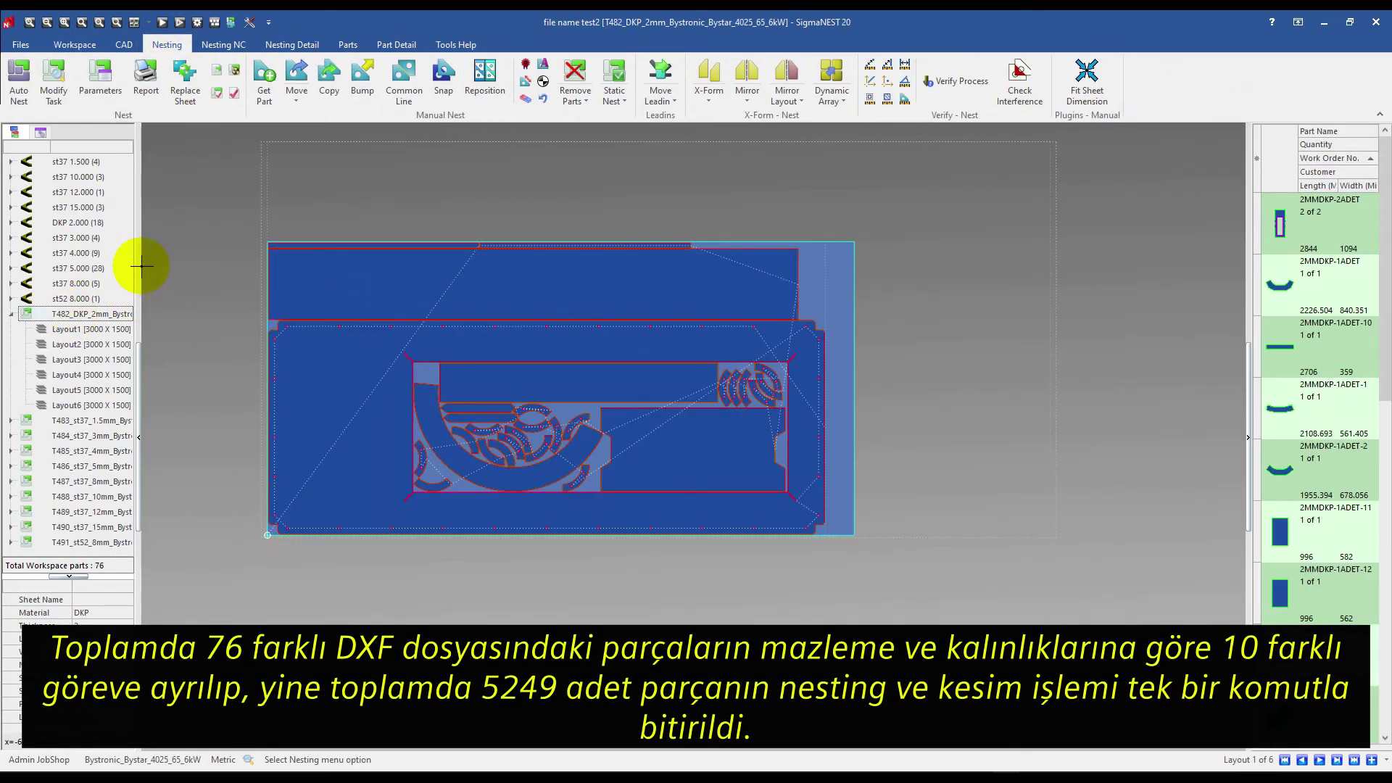
pyautogui.moveTo(139, 267); pyautogui.dragTo(281, 296)
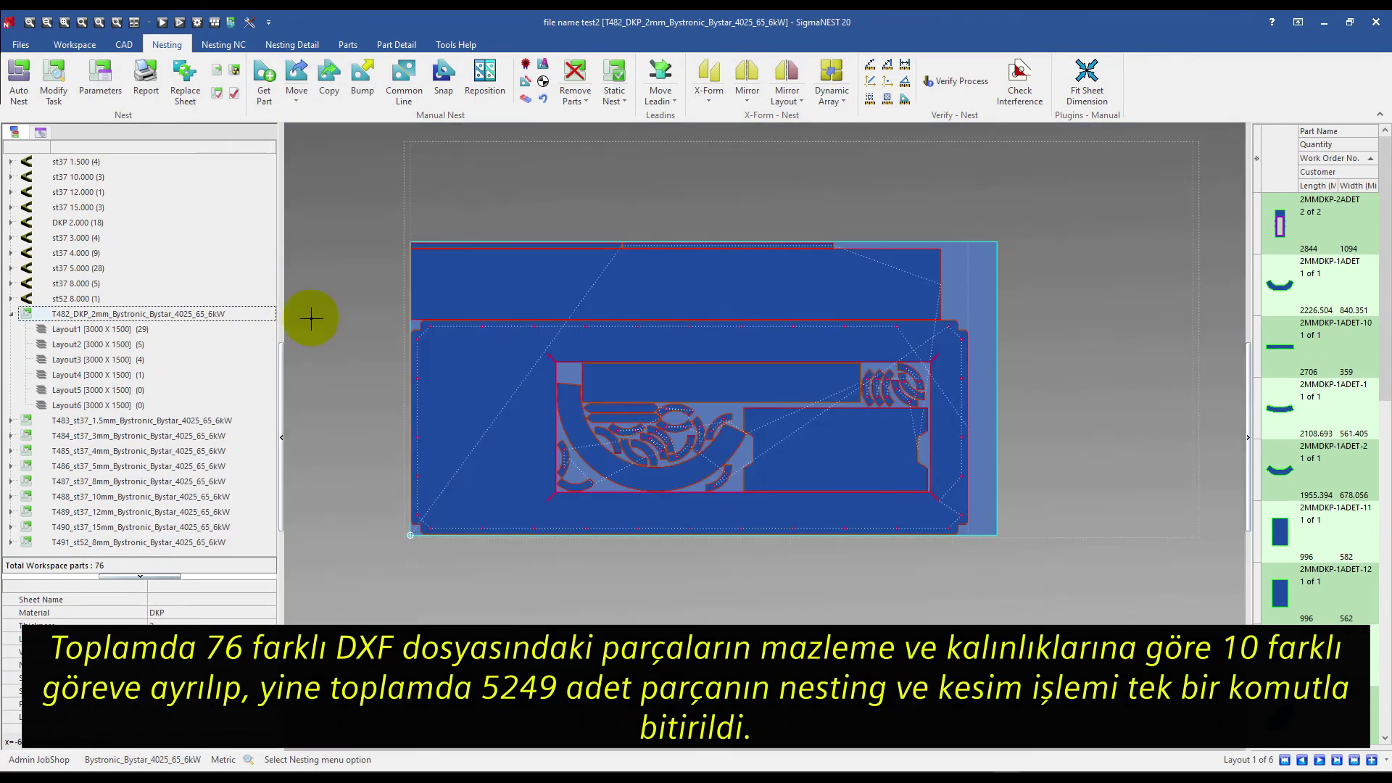
pyautogui.click(150, 340)
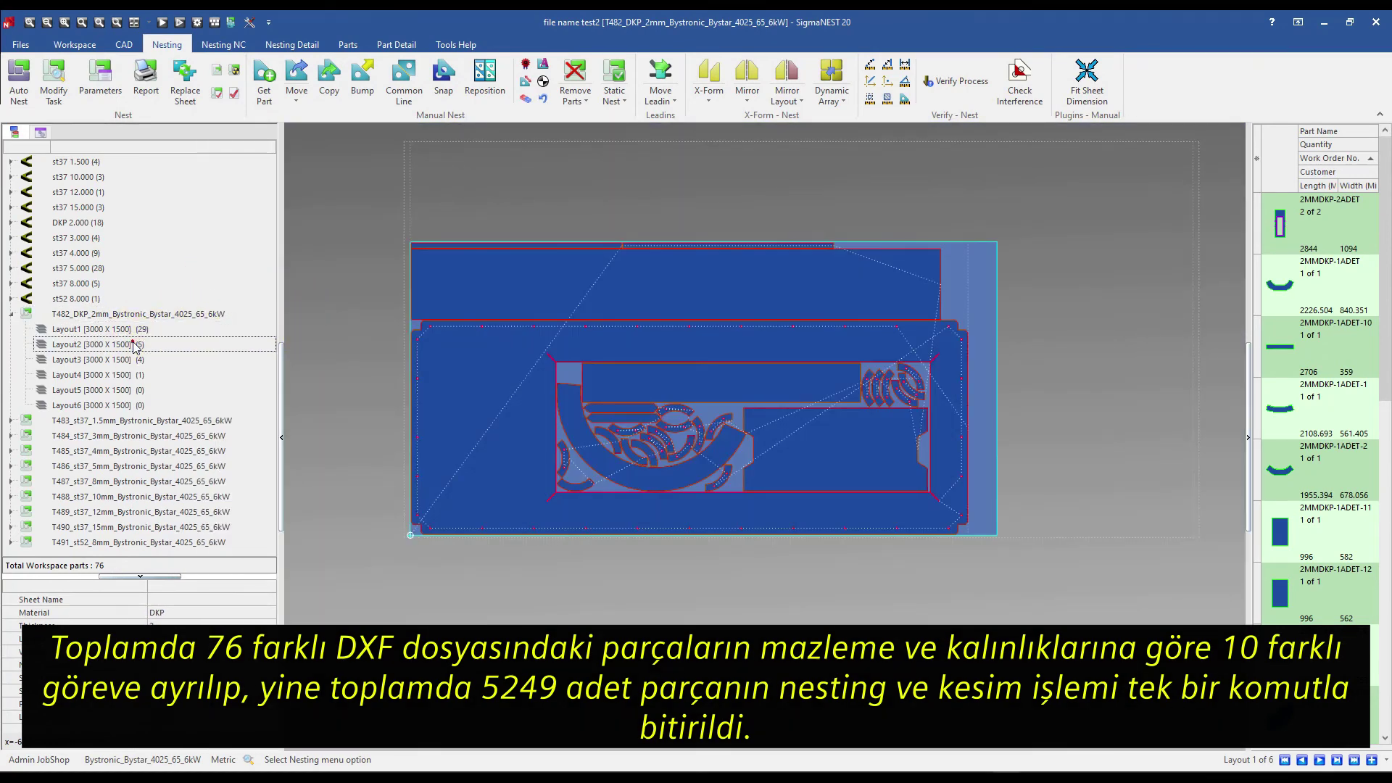
pyautogui.click(131, 360)
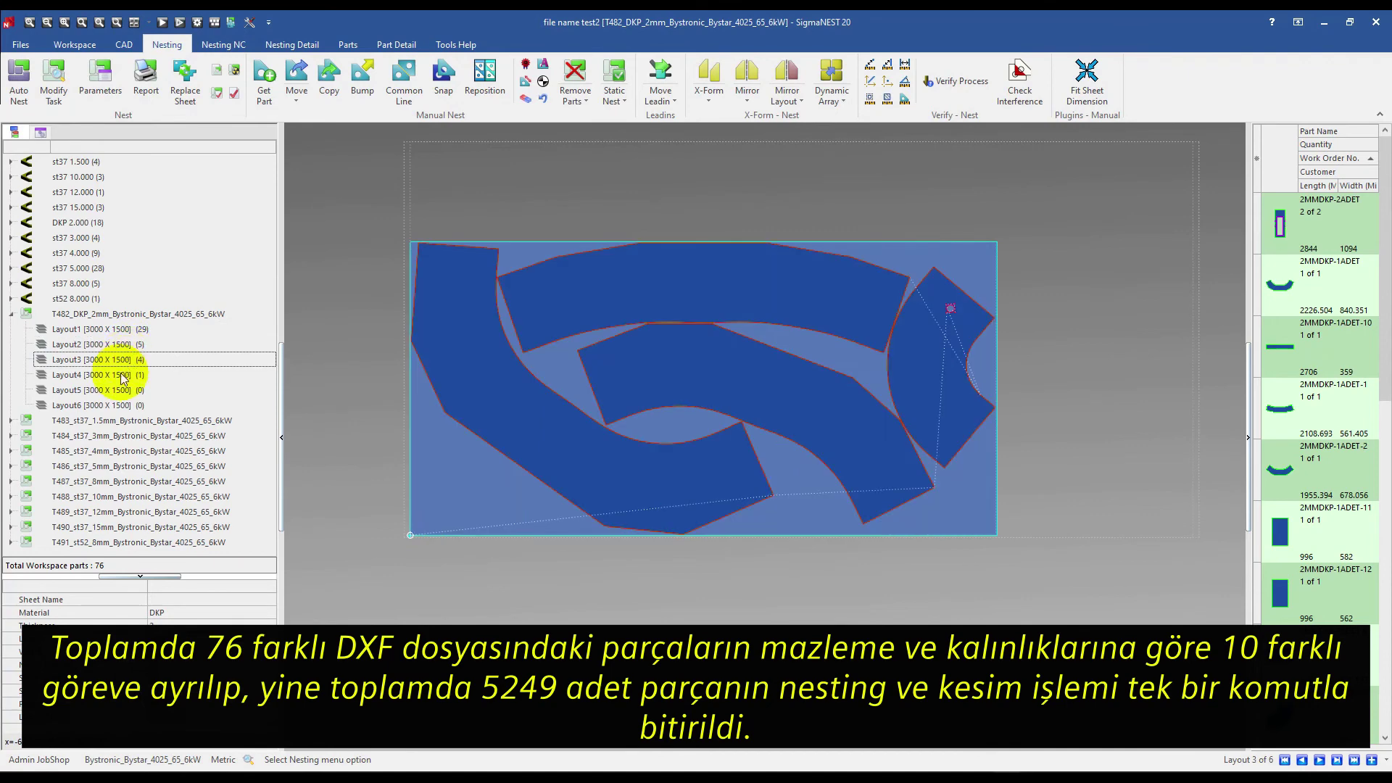
pyautogui.click(120, 375)
pyautogui.rightClick(125, 315)
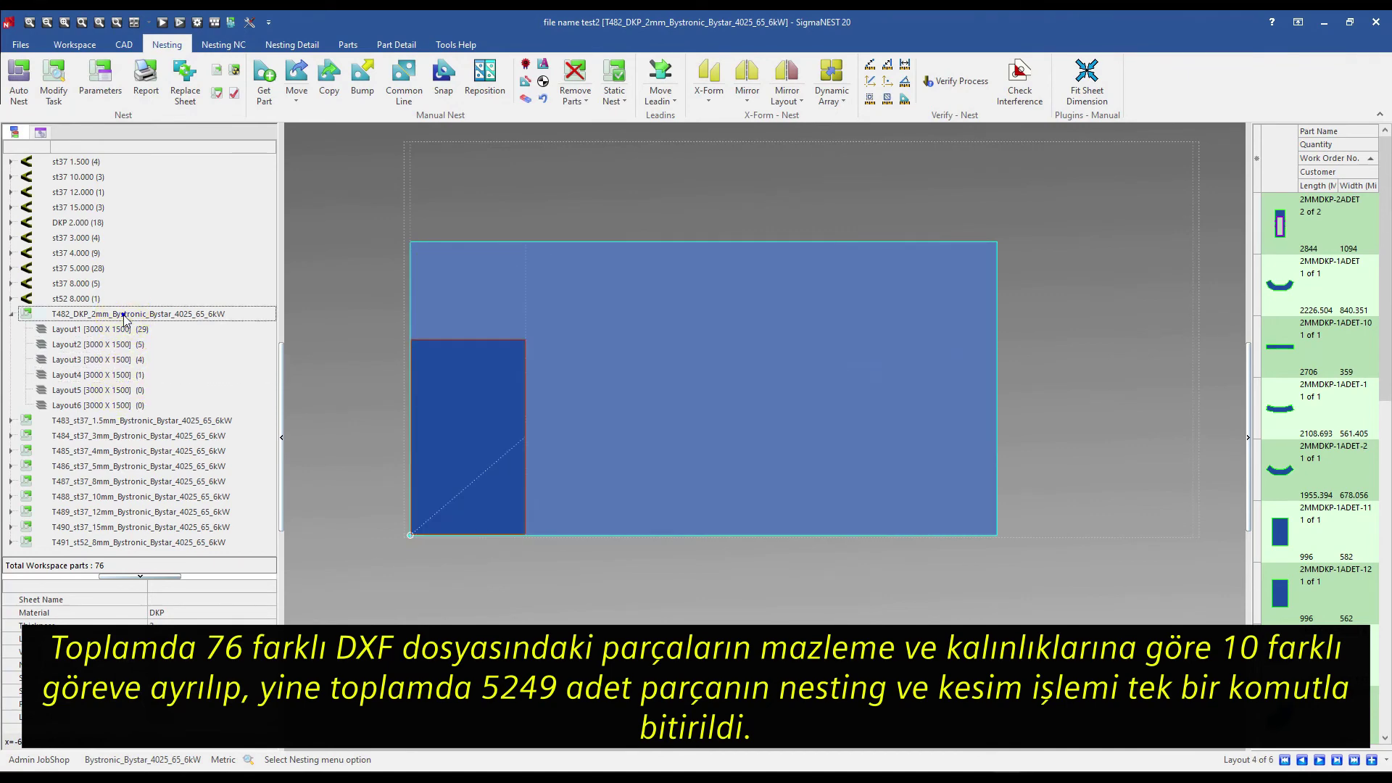
pyautogui.click(168, 452)
# Review Layouts 1–4 of the T483 st37 1.5mm task
pyautogui.click(68, 389)
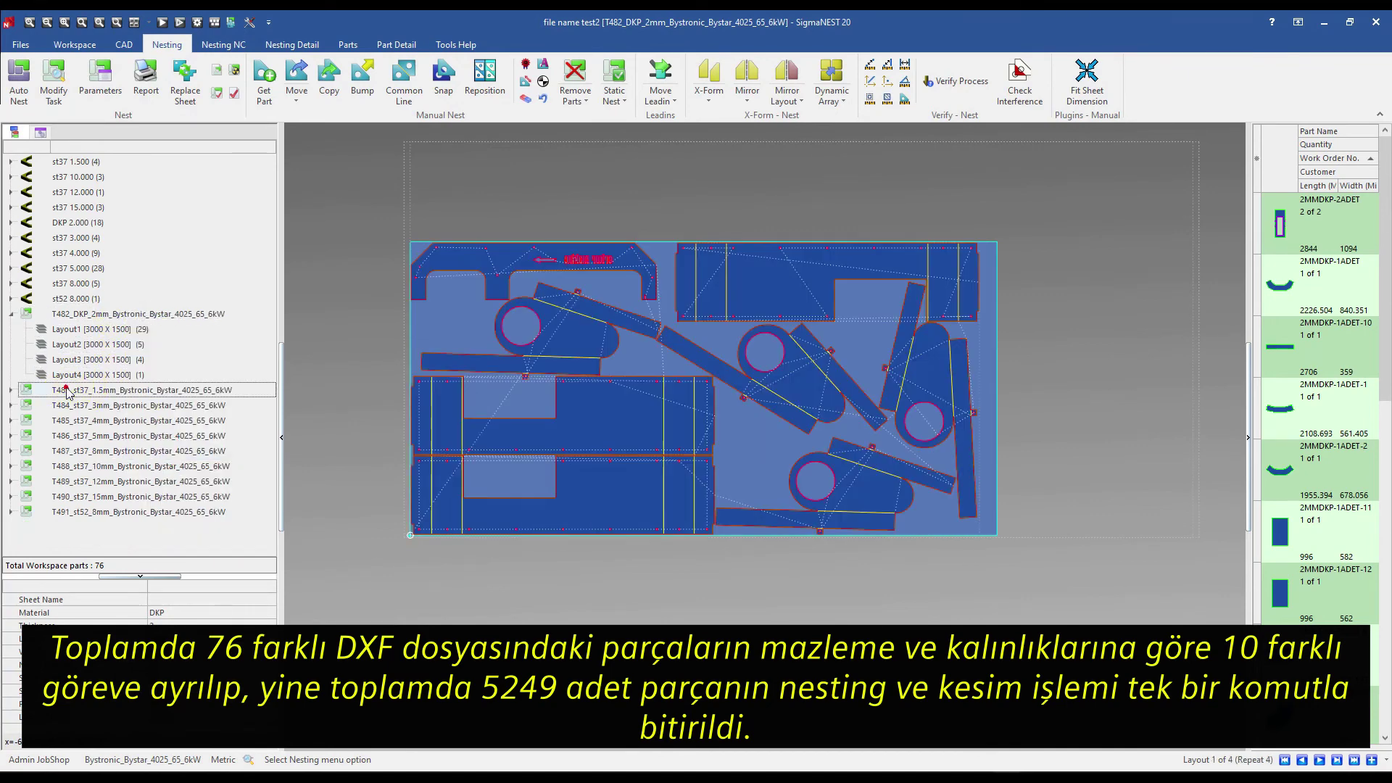
pyautogui.click(13, 390)
pyautogui.click(86, 405)
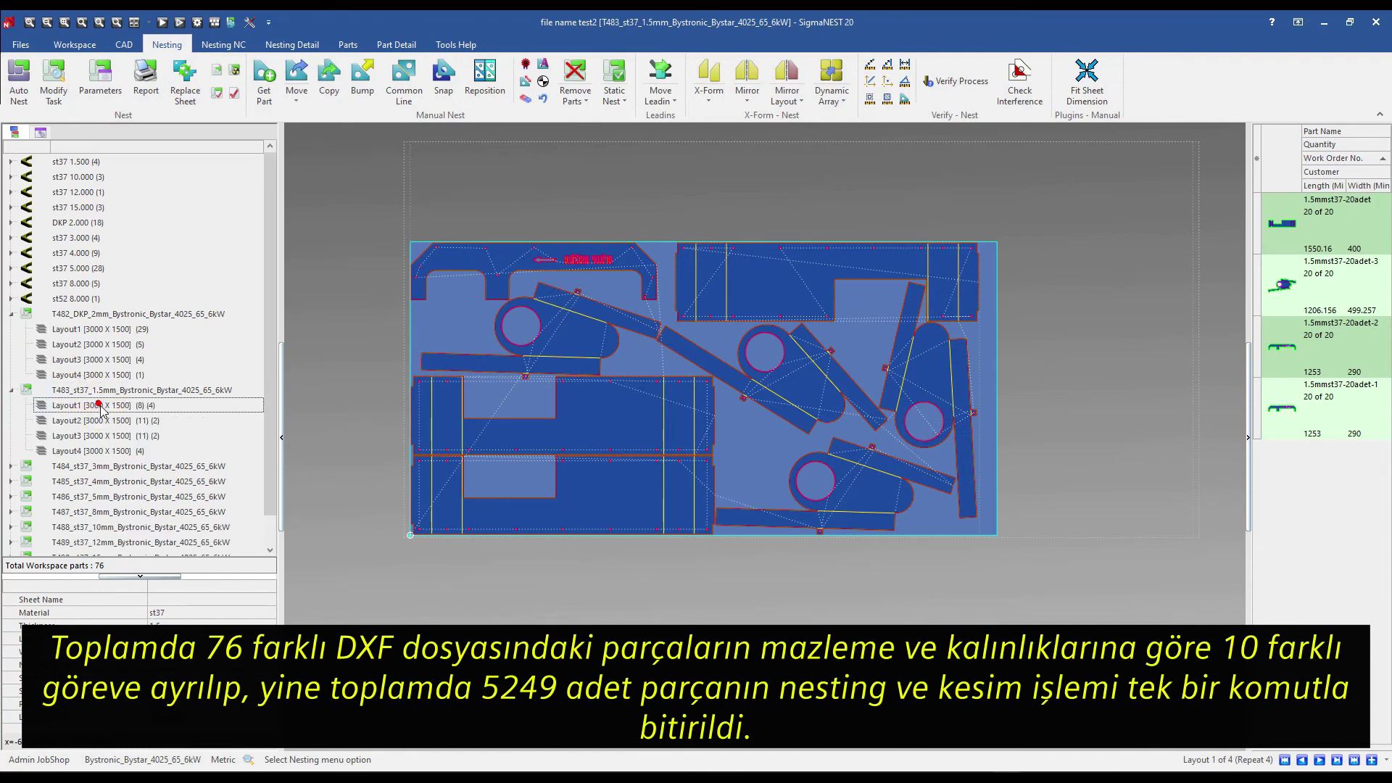
pyautogui.click(147, 420)
pyautogui.click(133, 440)
pyautogui.click(127, 449)
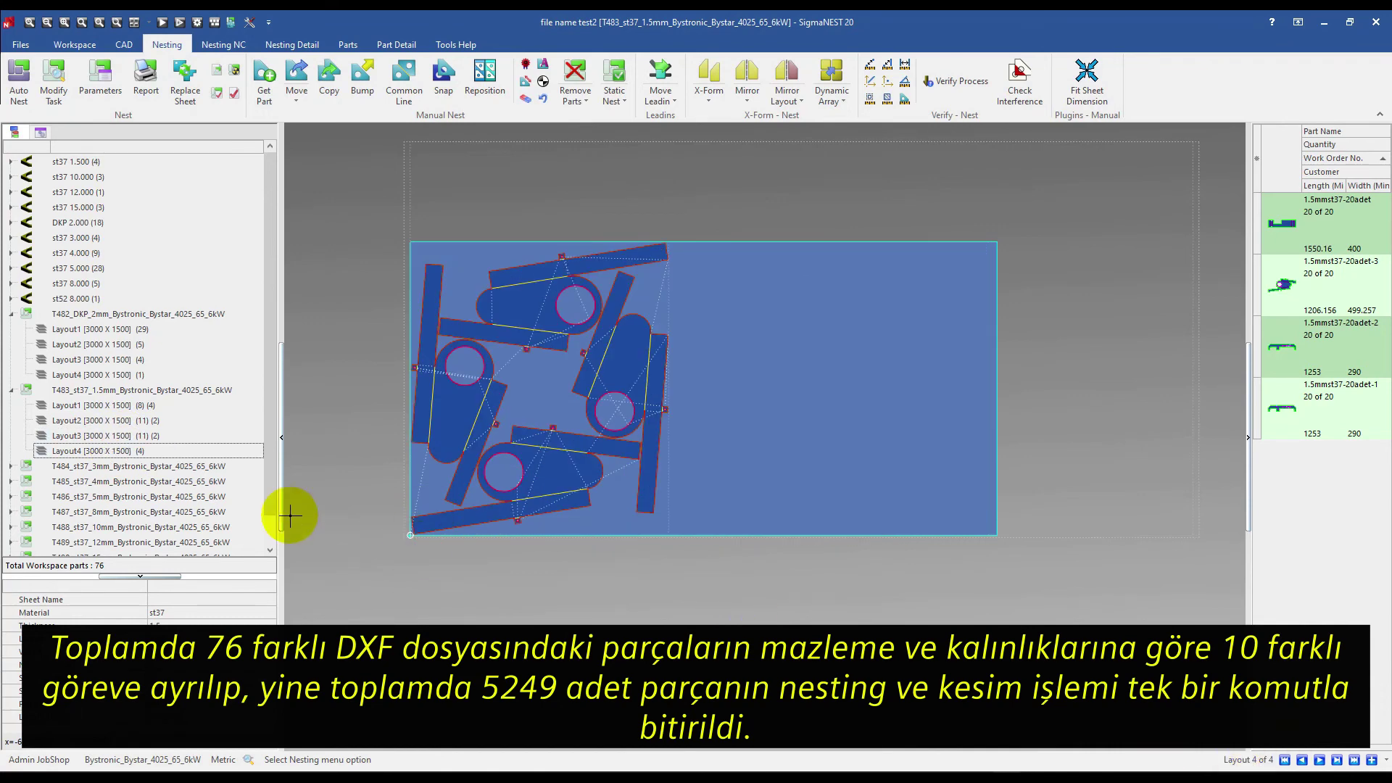
# Review the T484 st37 3mm task's nest and its Layouts 2–4
pyautogui.click(145, 464)
pyautogui.click(11, 467)
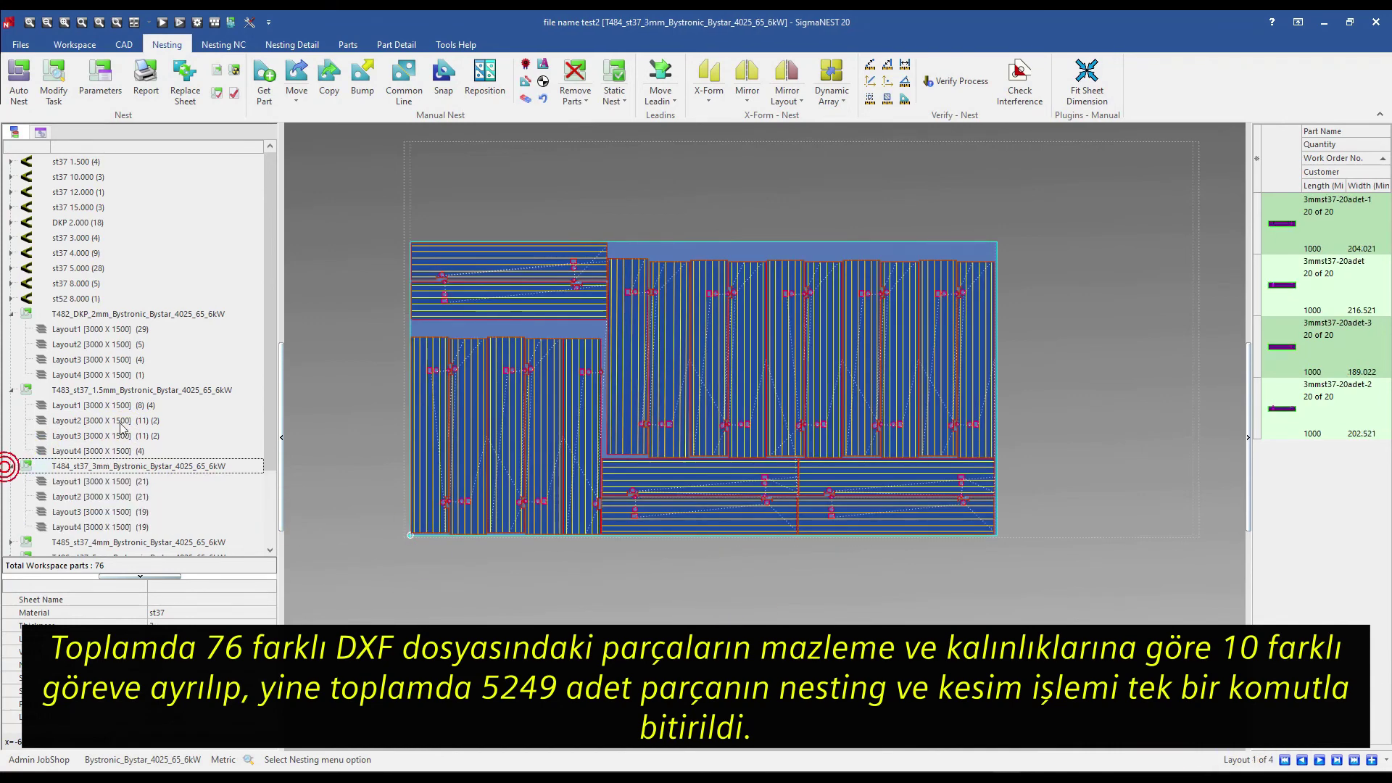
pyautogui.click(127, 405)
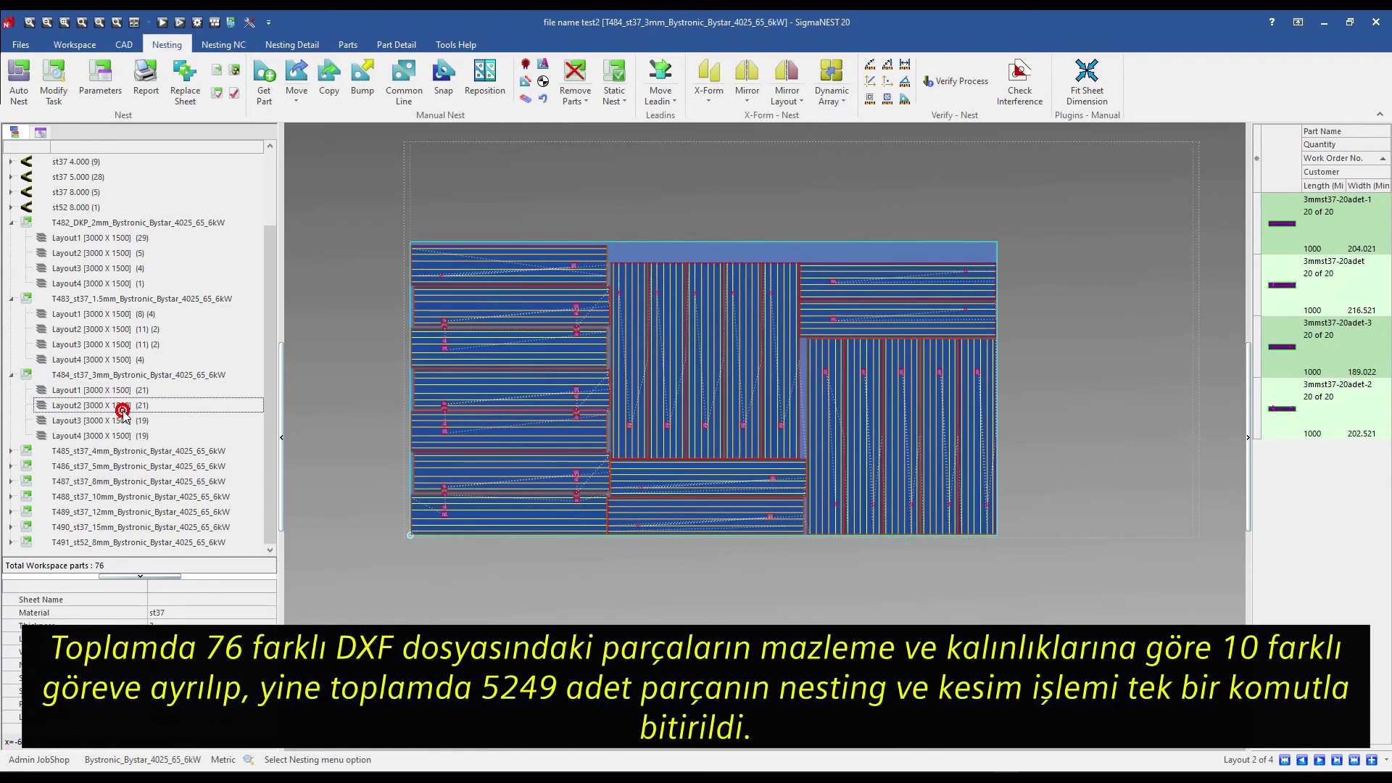
pyautogui.click(127, 424)
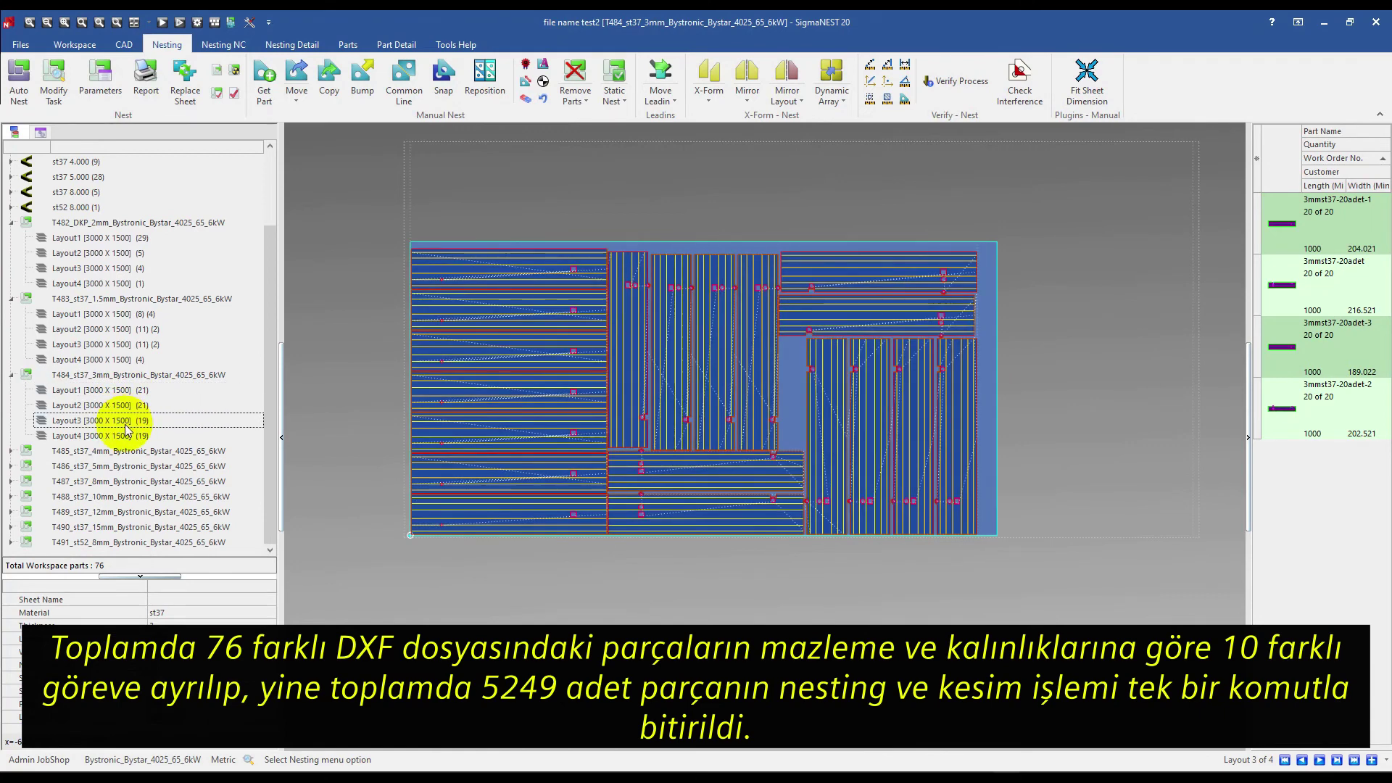
pyautogui.click(122, 436)
# Review Layouts 1, 2 and 4 of the T485 4mm task
pyautogui.click(11, 451)
pyautogui.click(73, 466)
pyautogui.click(105, 482)
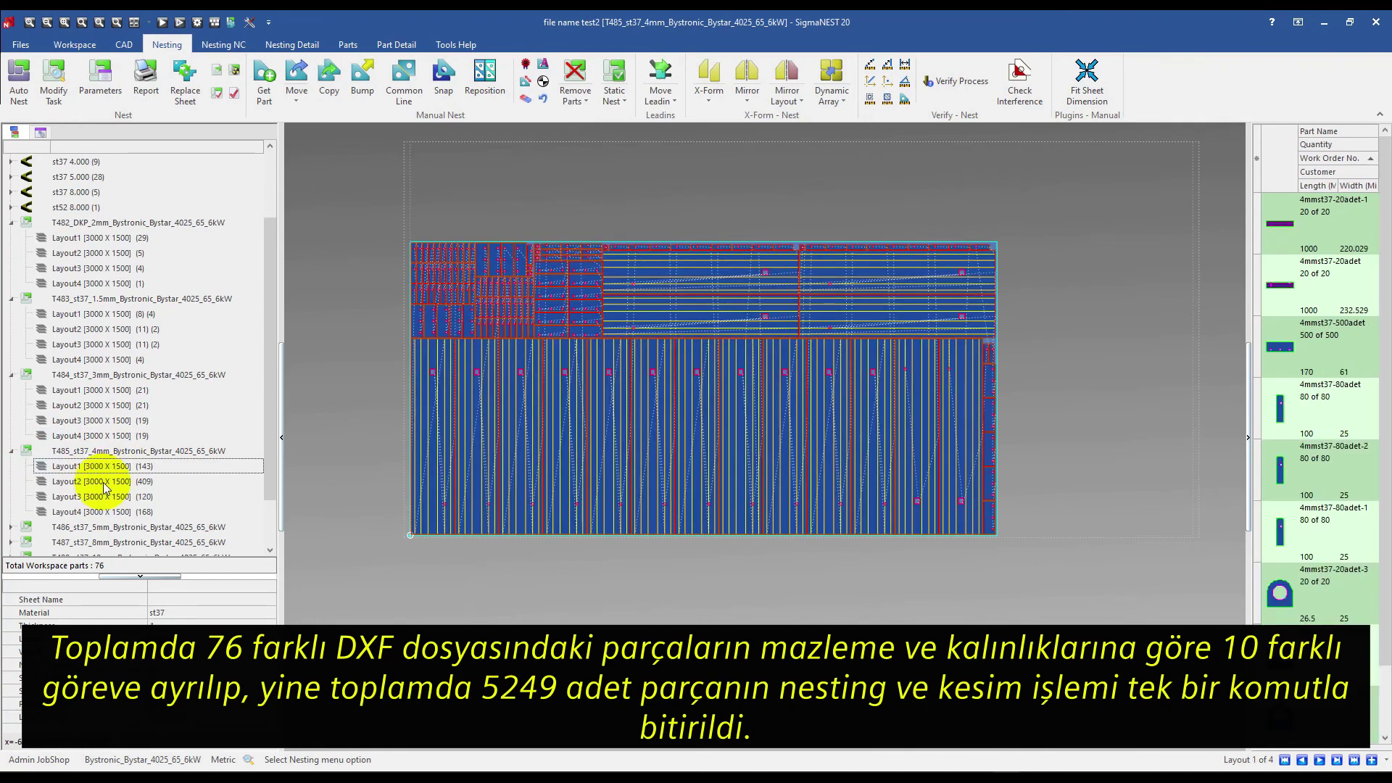
pyautogui.click(102, 497)
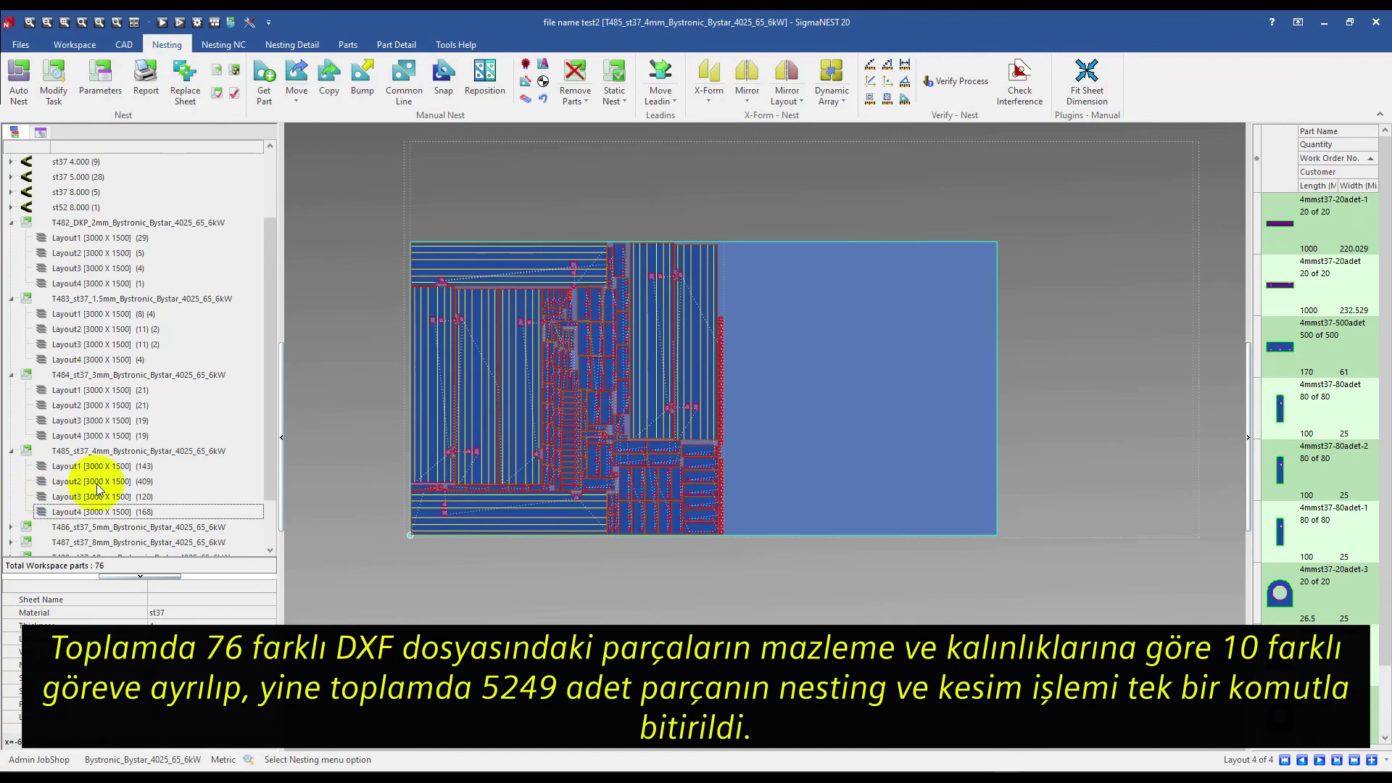
# Review Layouts 1–5 of the T486 5mm task
pyautogui.scroll(-2, 32, 479)
pyautogui.click(10, 468)
pyautogui.click(79, 482)
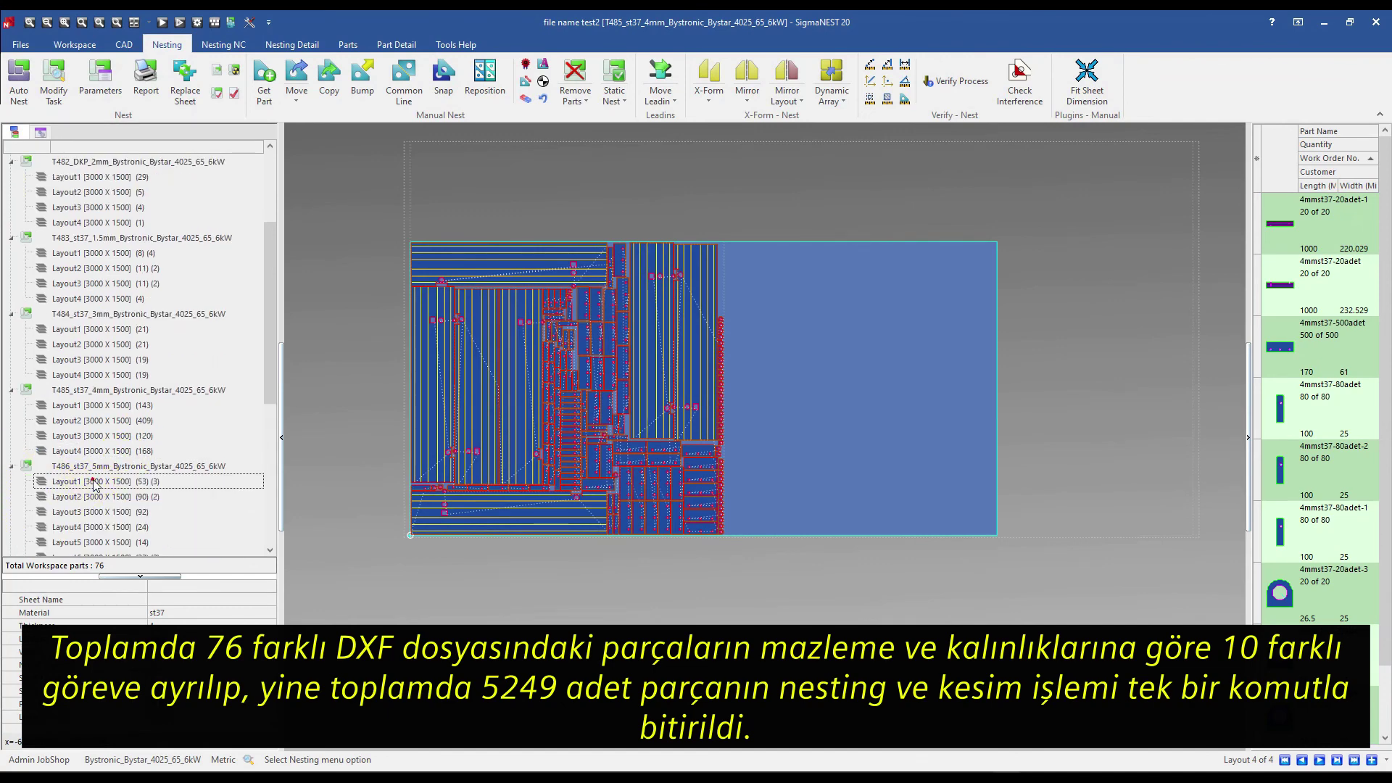
pyautogui.click(107, 497)
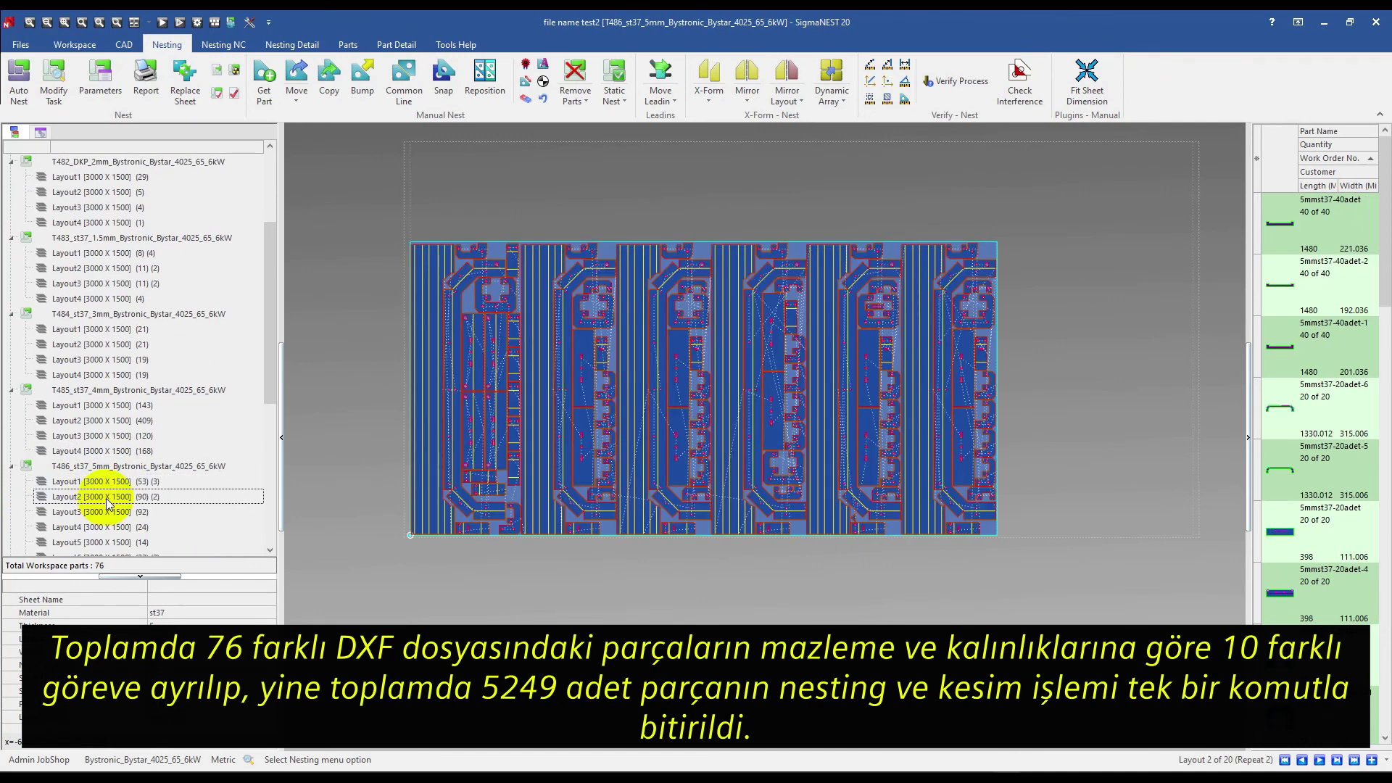
pyautogui.click(109, 513)
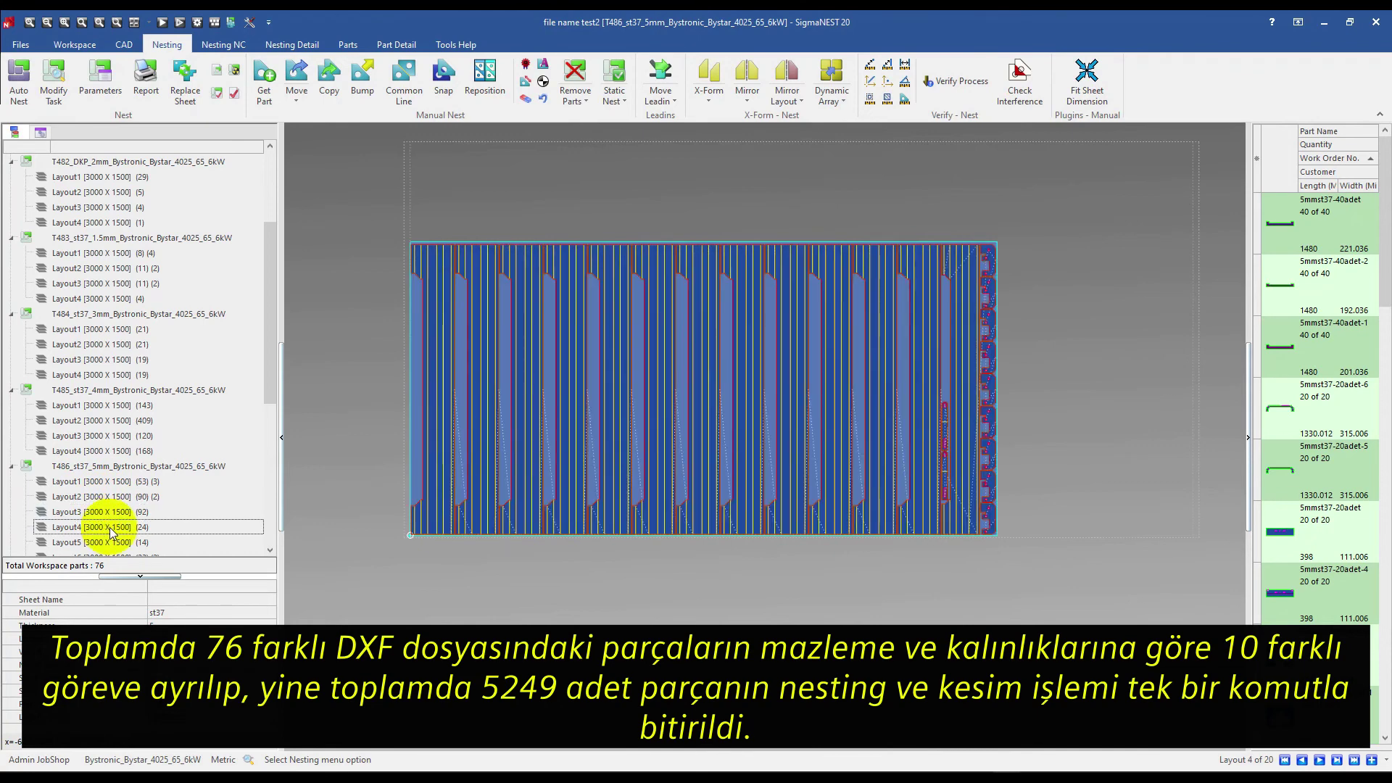
pyautogui.click(110, 543)
# Continue through the 5mm task's Layouts 6–13
pyautogui.scroll(-3, 112, 507)
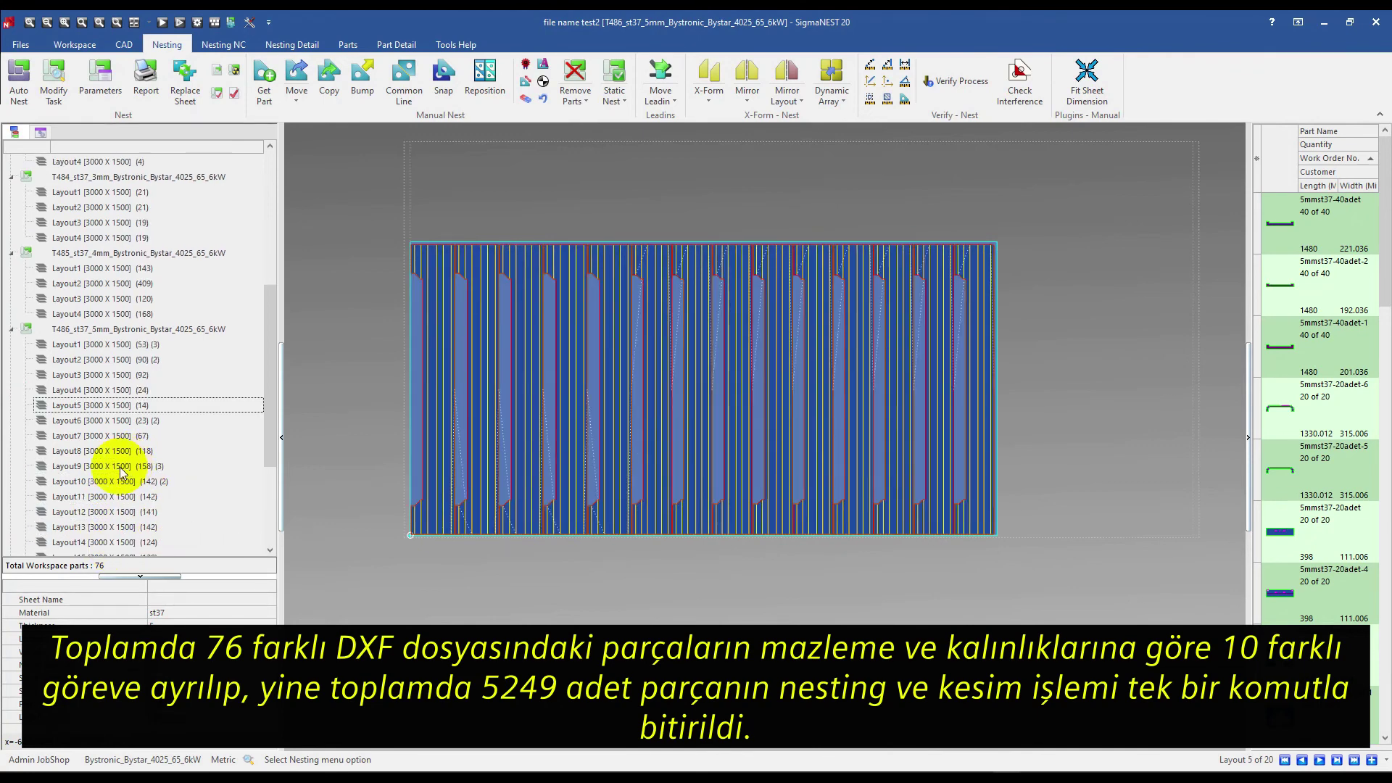
pyautogui.click(120, 422)
pyautogui.click(117, 436)
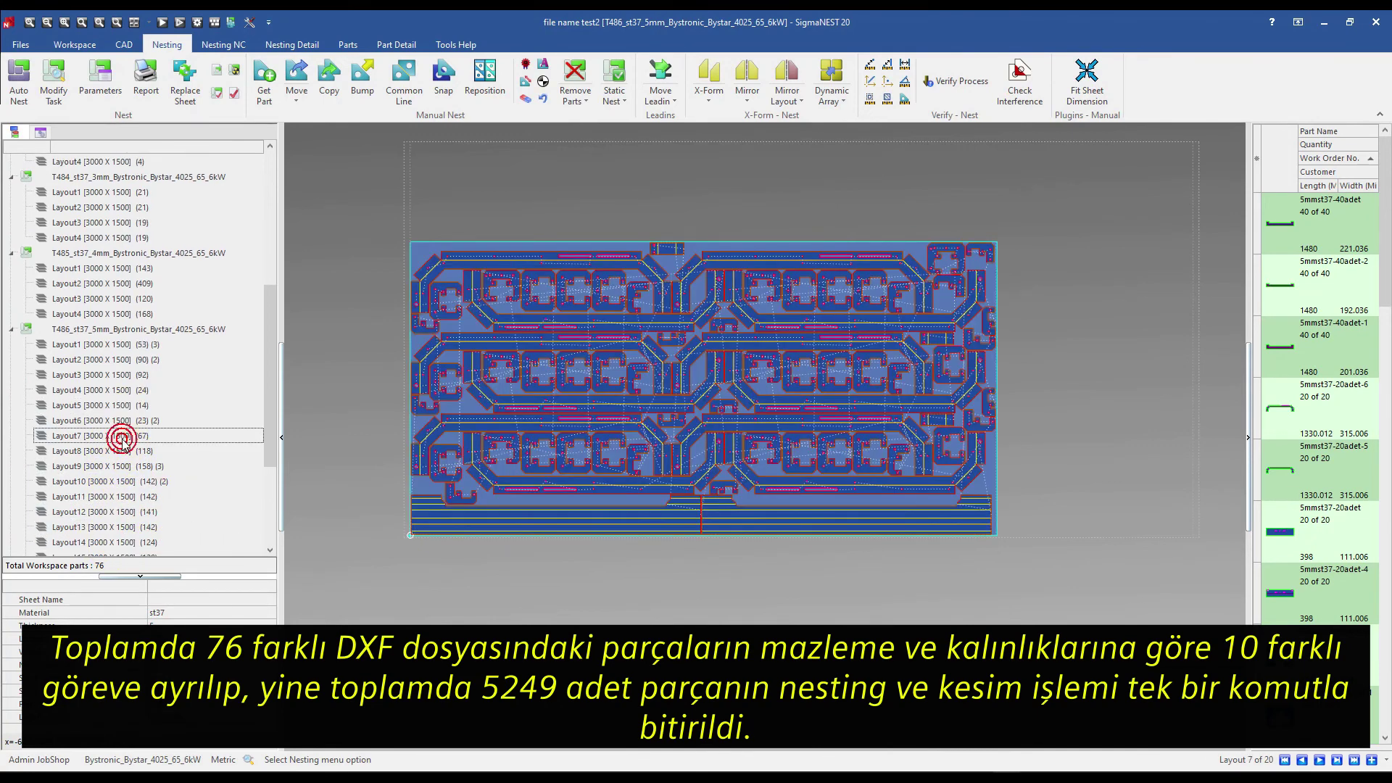
pyautogui.click(123, 452)
pyautogui.click(125, 468)
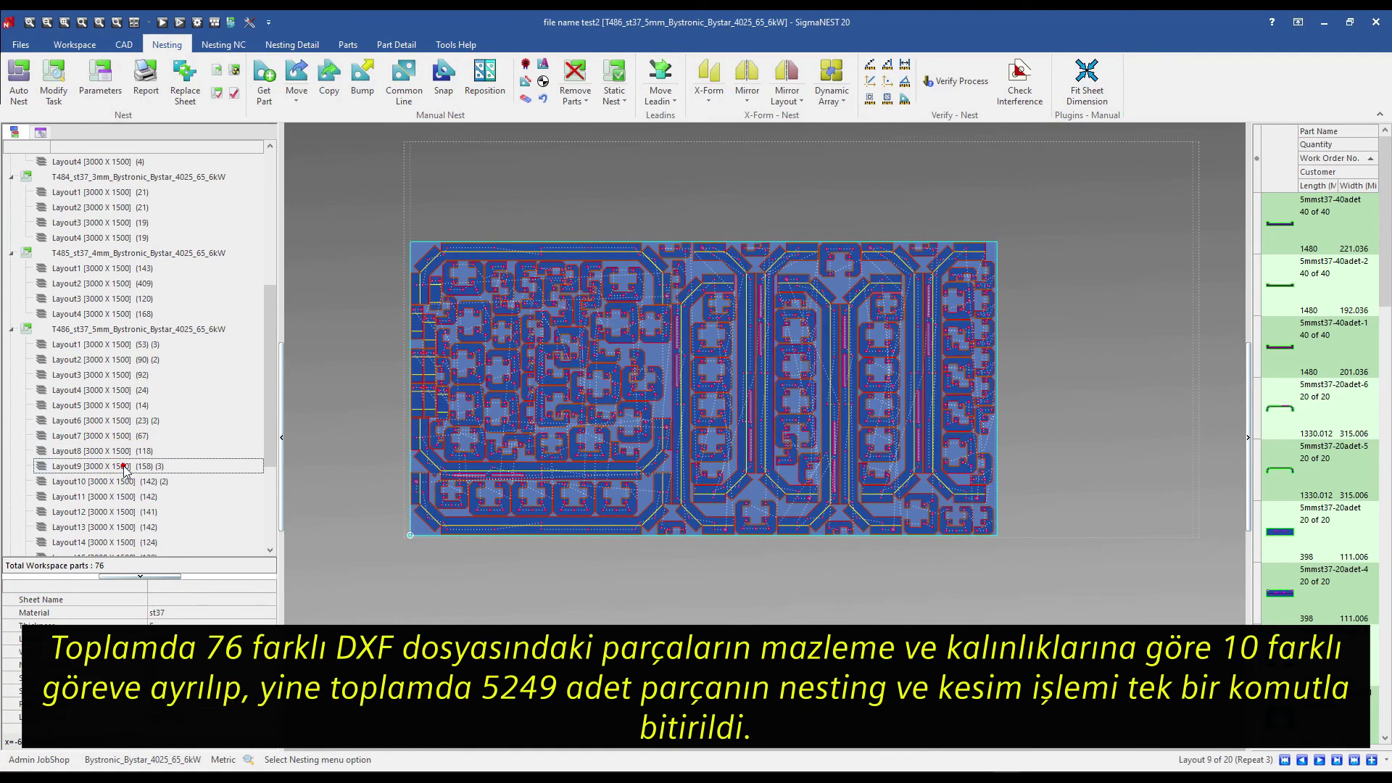
pyautogui.click(129, 481)
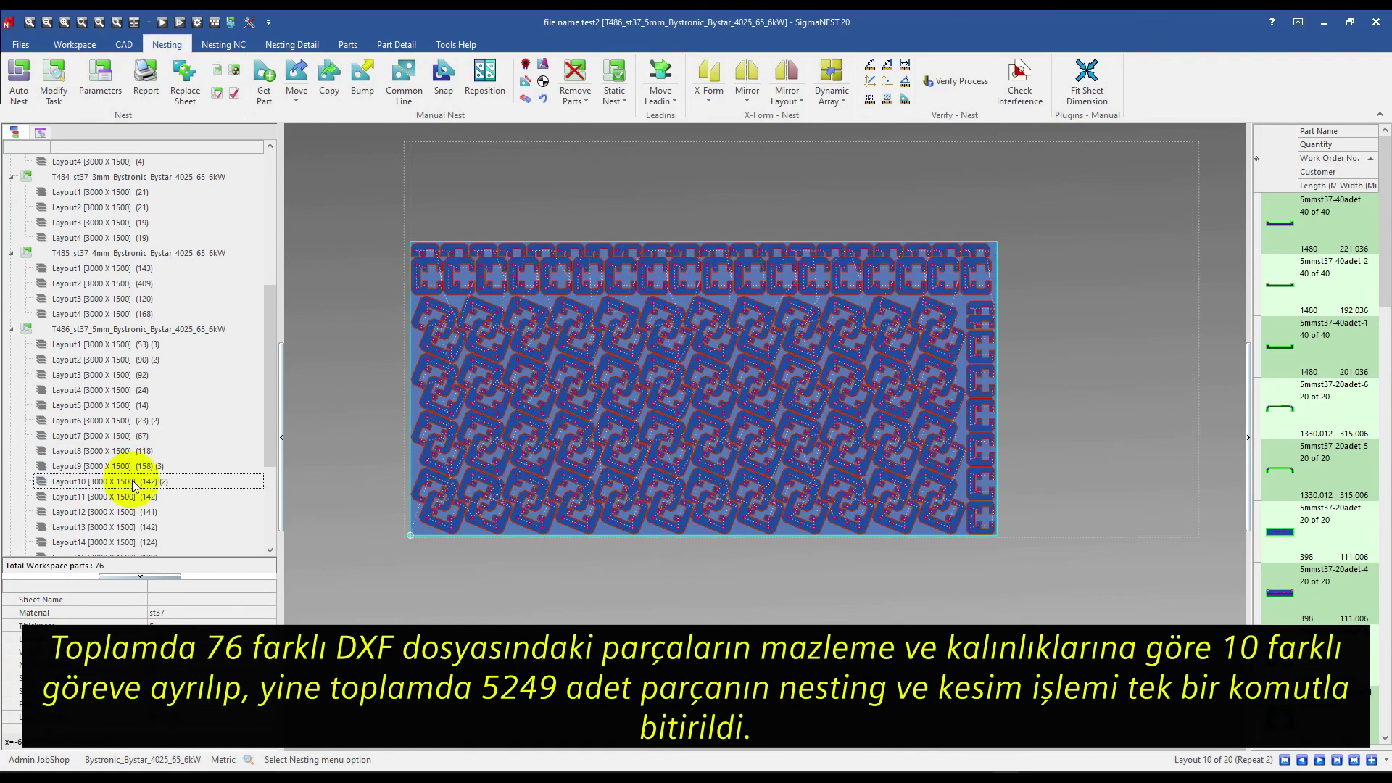
pyautogui.click(136, 495)
pyautogui.click(135, 512)
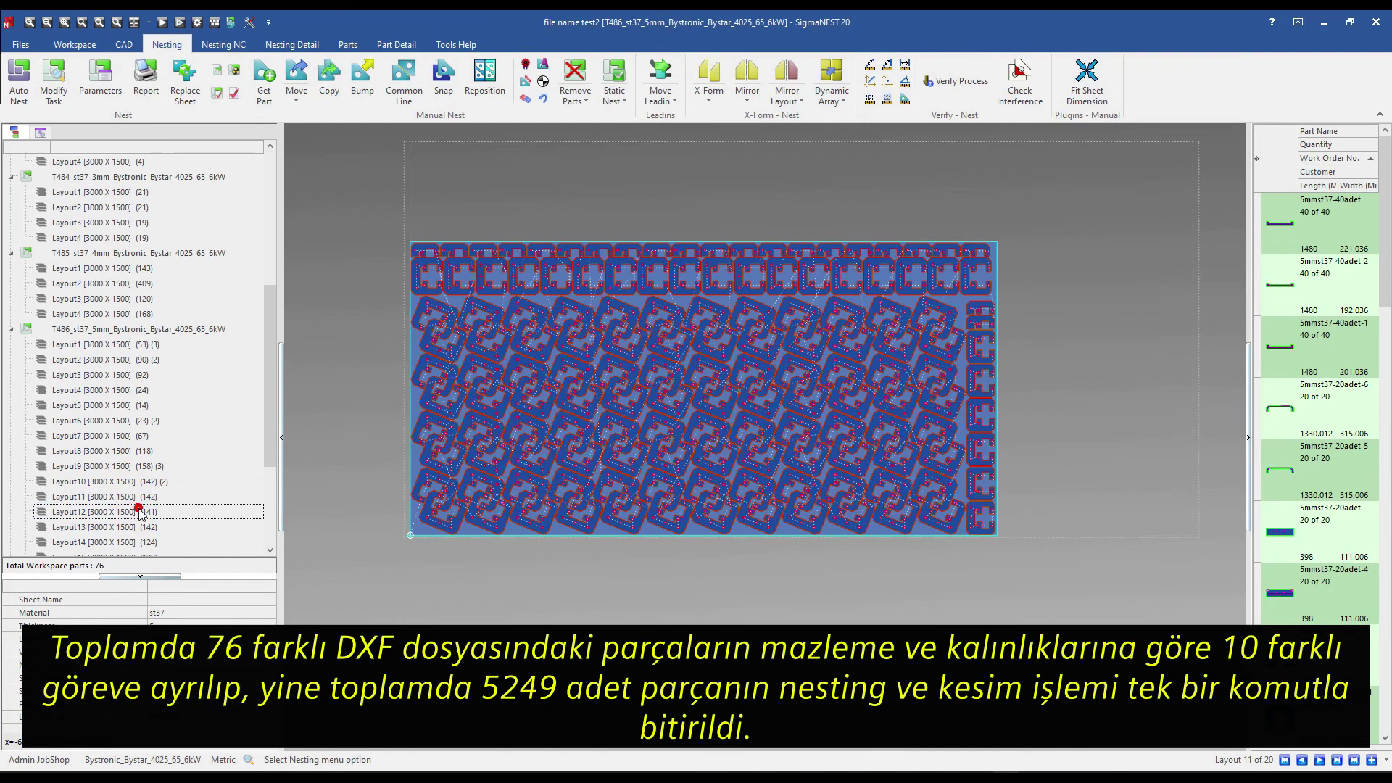
pyautogui.click(132, 527)
# Finish the 5mm task with Layouts 14–20
pyautogui.scroll(-3, 125, 507)
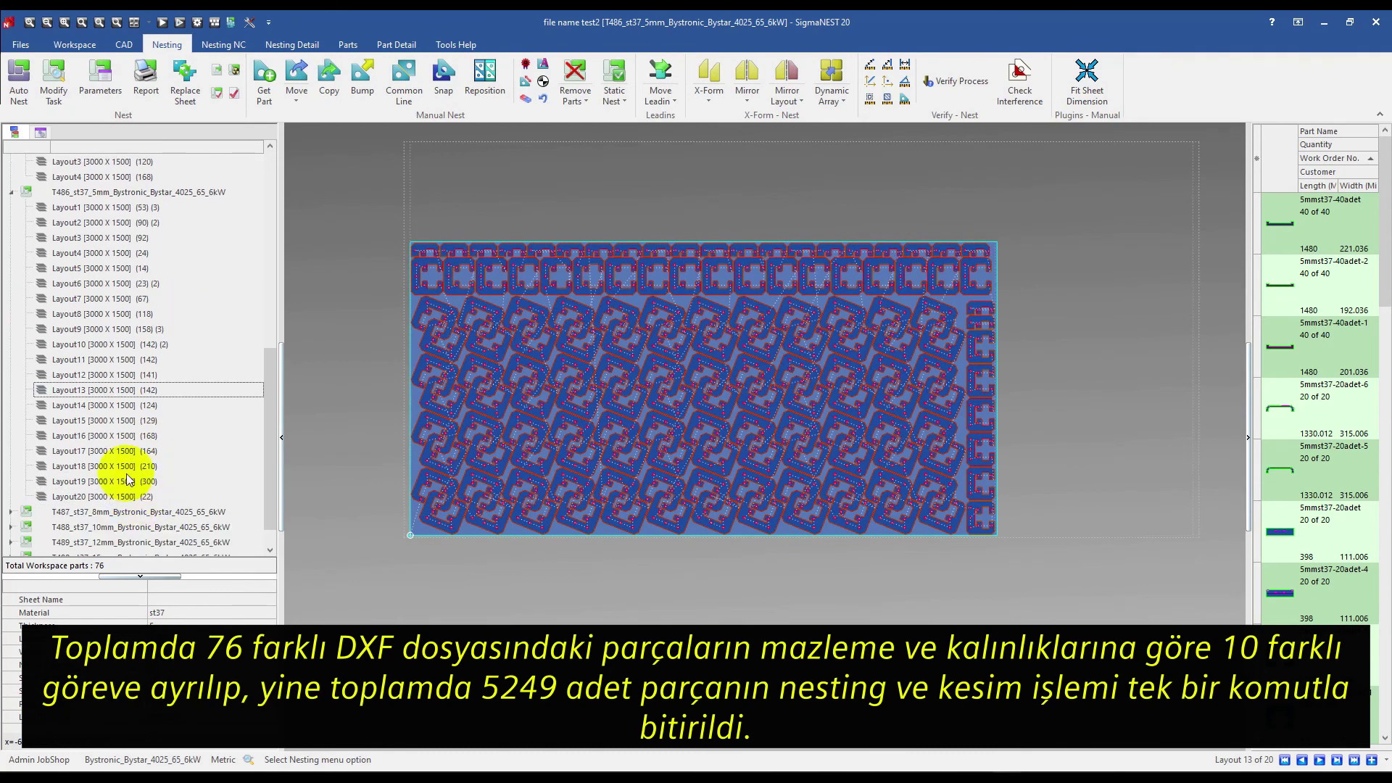
pyautogui.click(125, 406)
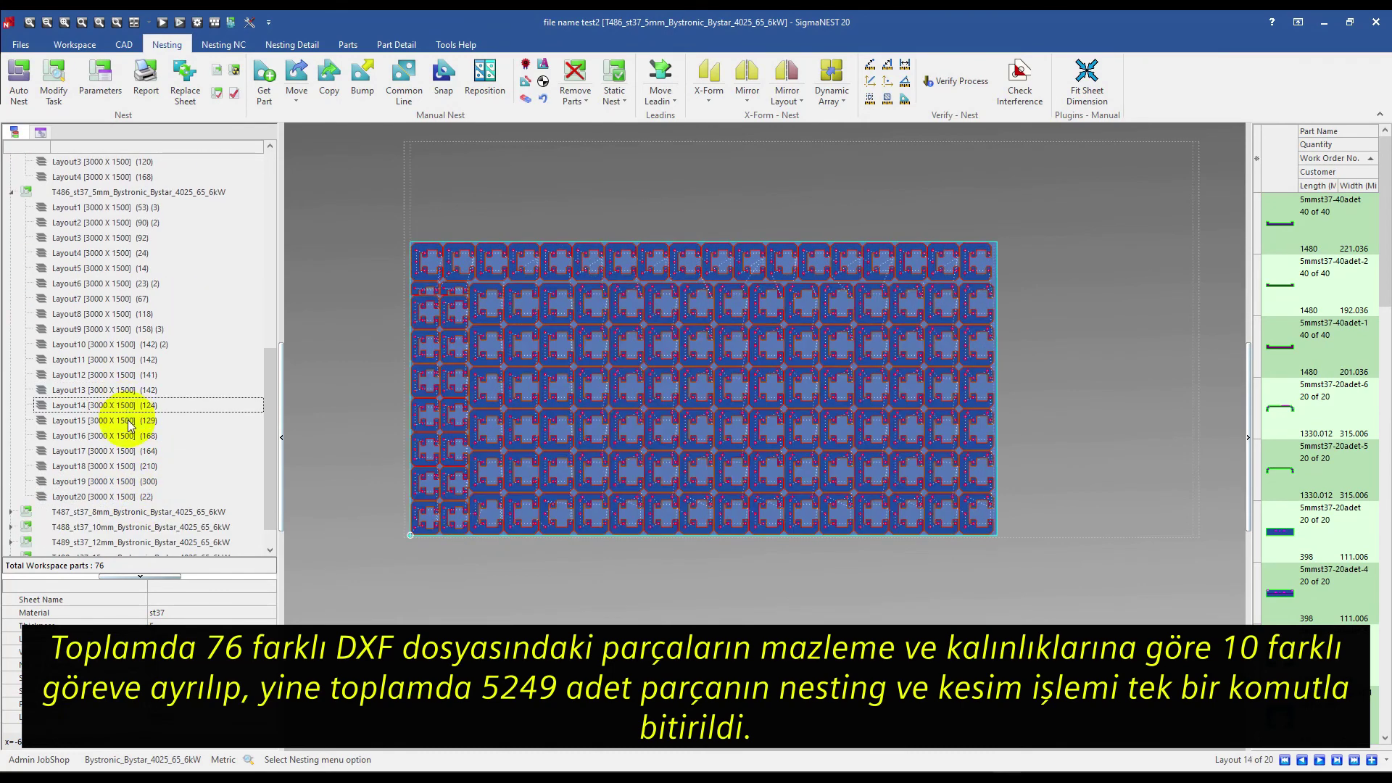
pyautogui.click(128, 420)
pyautogui.click(134, 437)
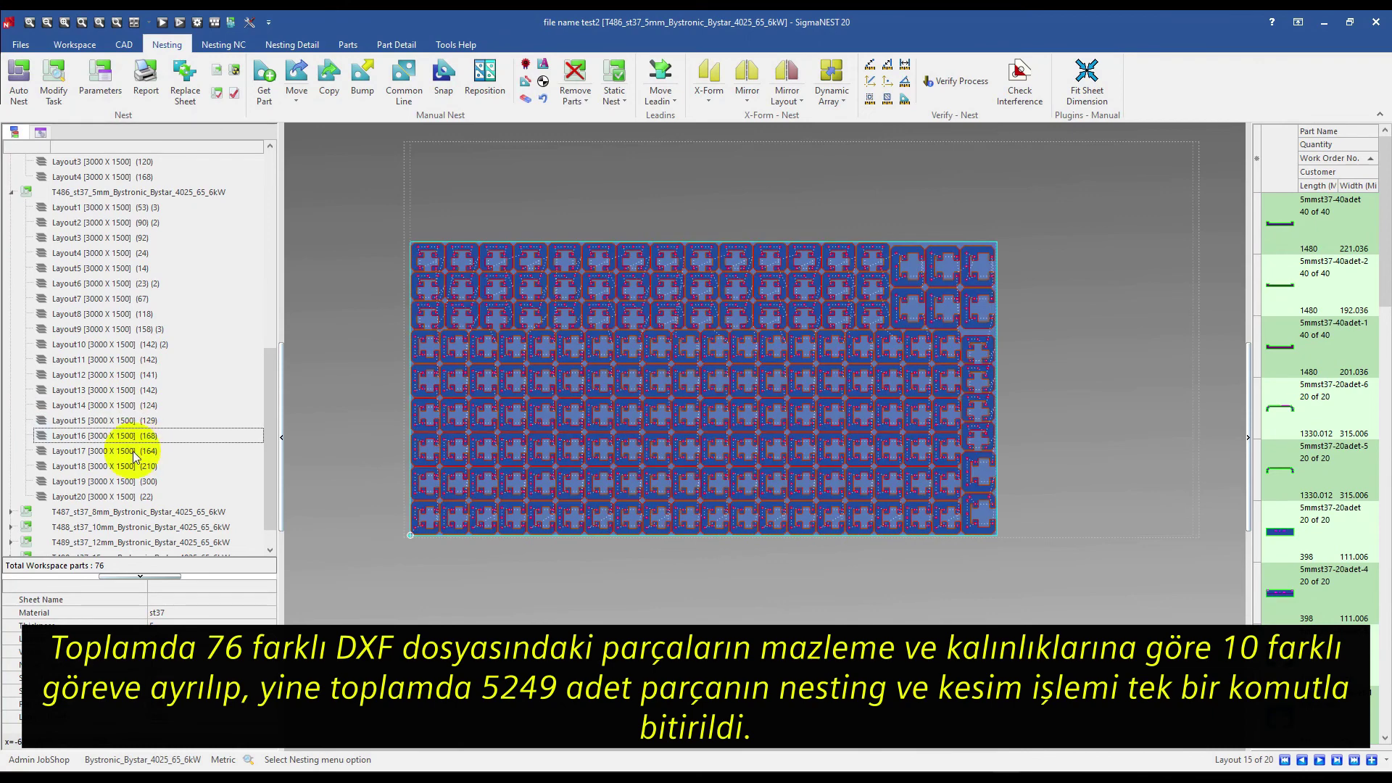
pyautogui.click(133, 465)
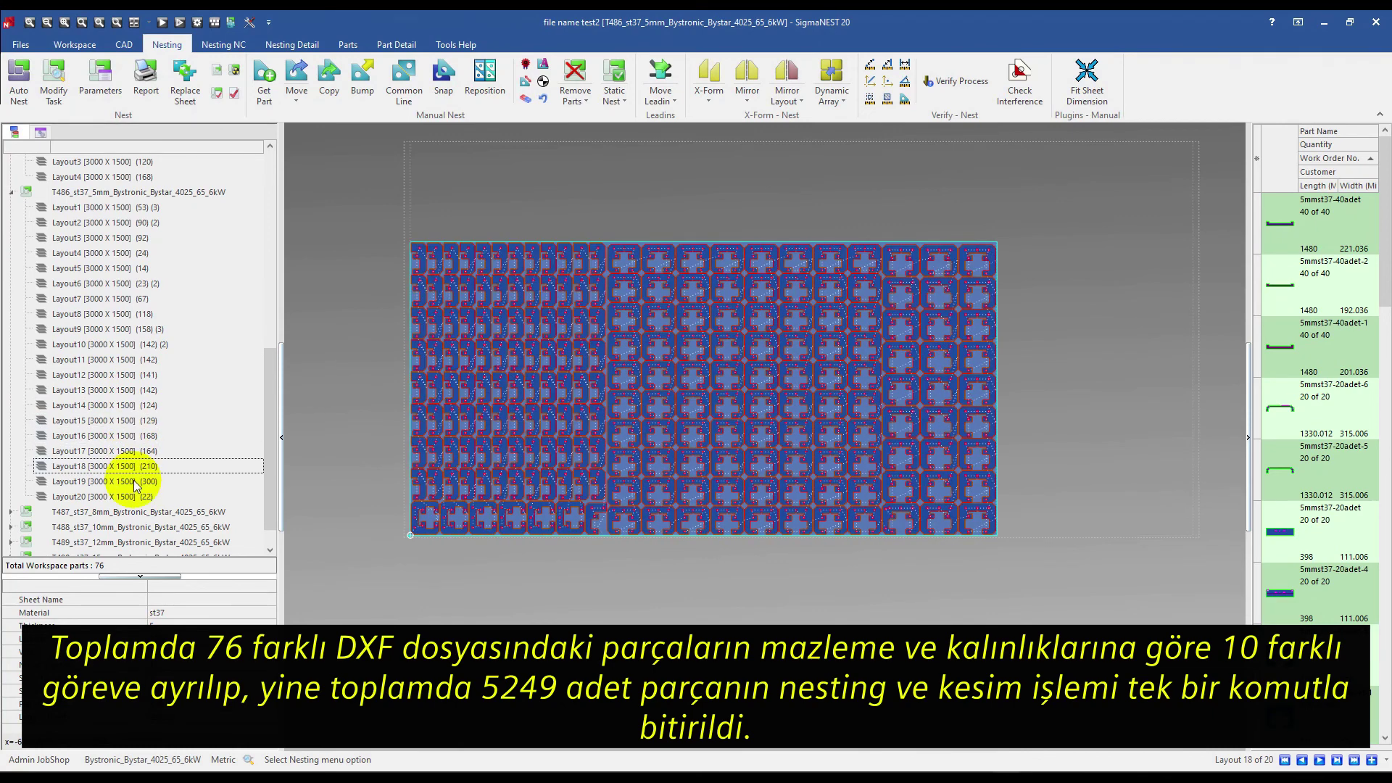
pyautogui.click(133, 481)
pyautogui.click(136, 496)
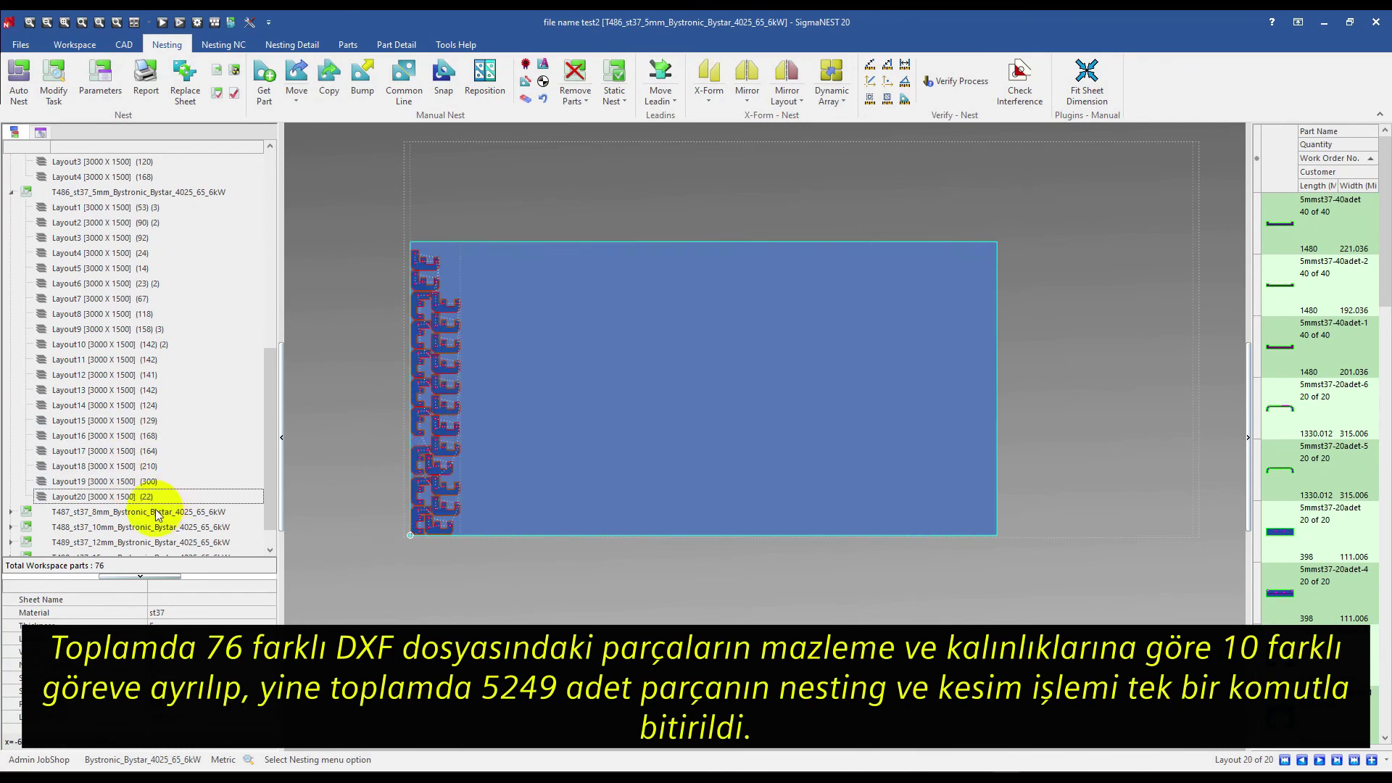
# Review the 8mm task's Layouts 1–3, the 10mm task's only layout, and 12mm Layout1
pyautogui.click(10, 512)
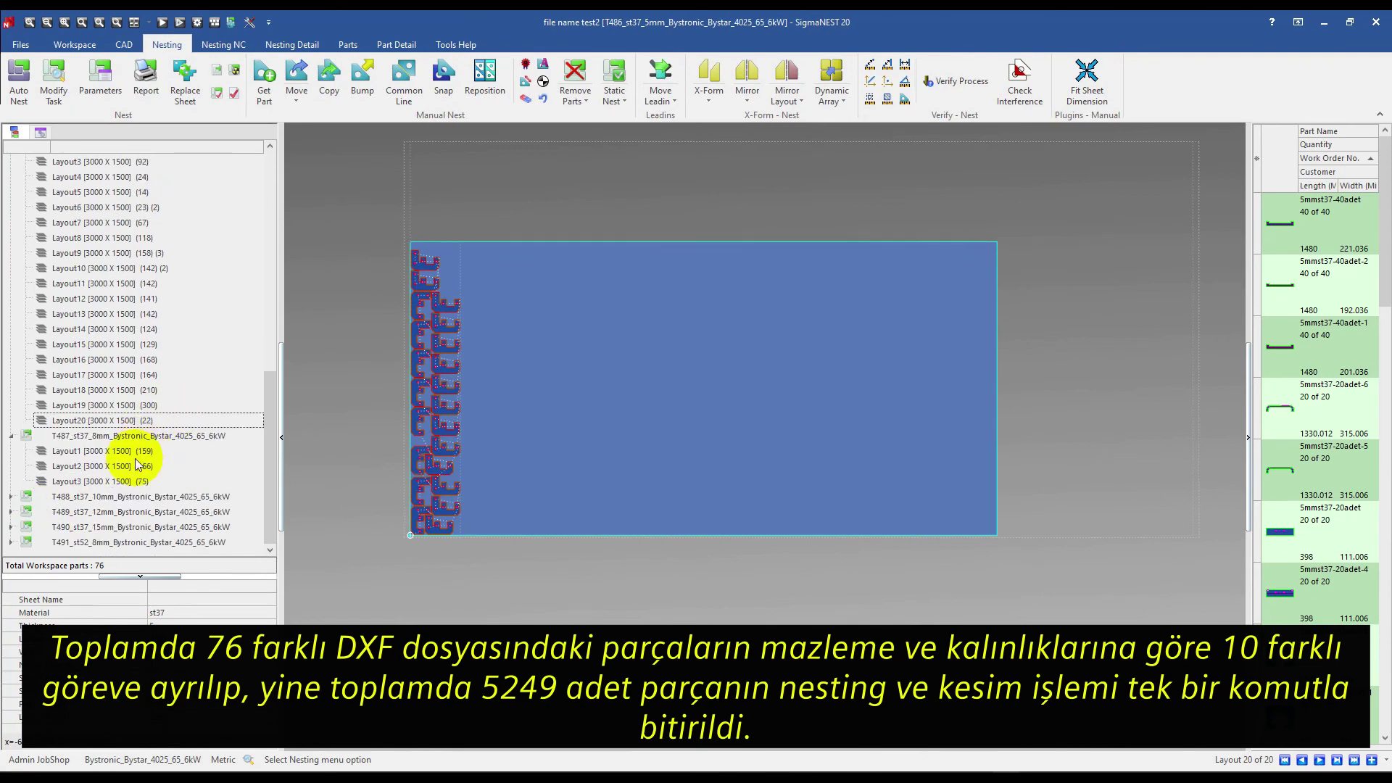
pyautogui.click(135, 457)
pyautogui.click(136, 468)
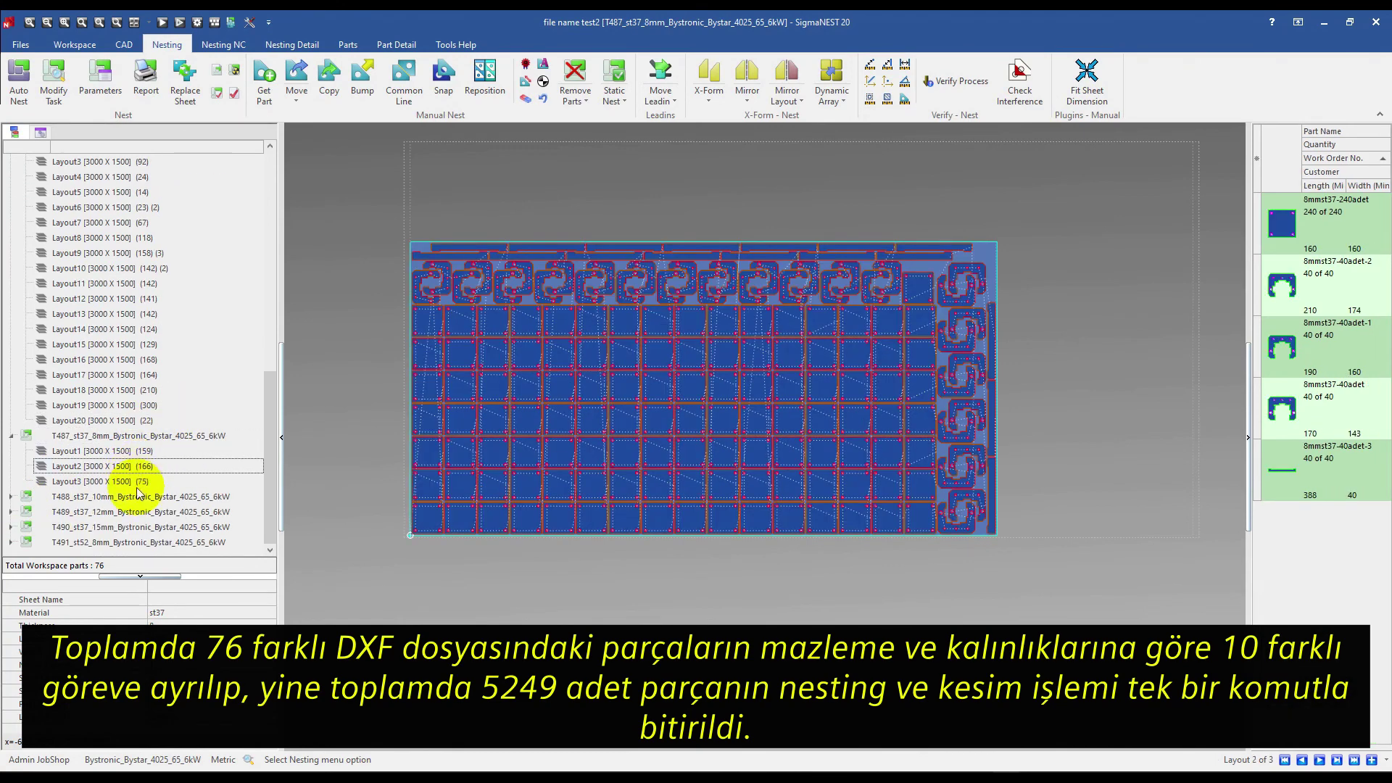
pyautogui.click(138, 482)
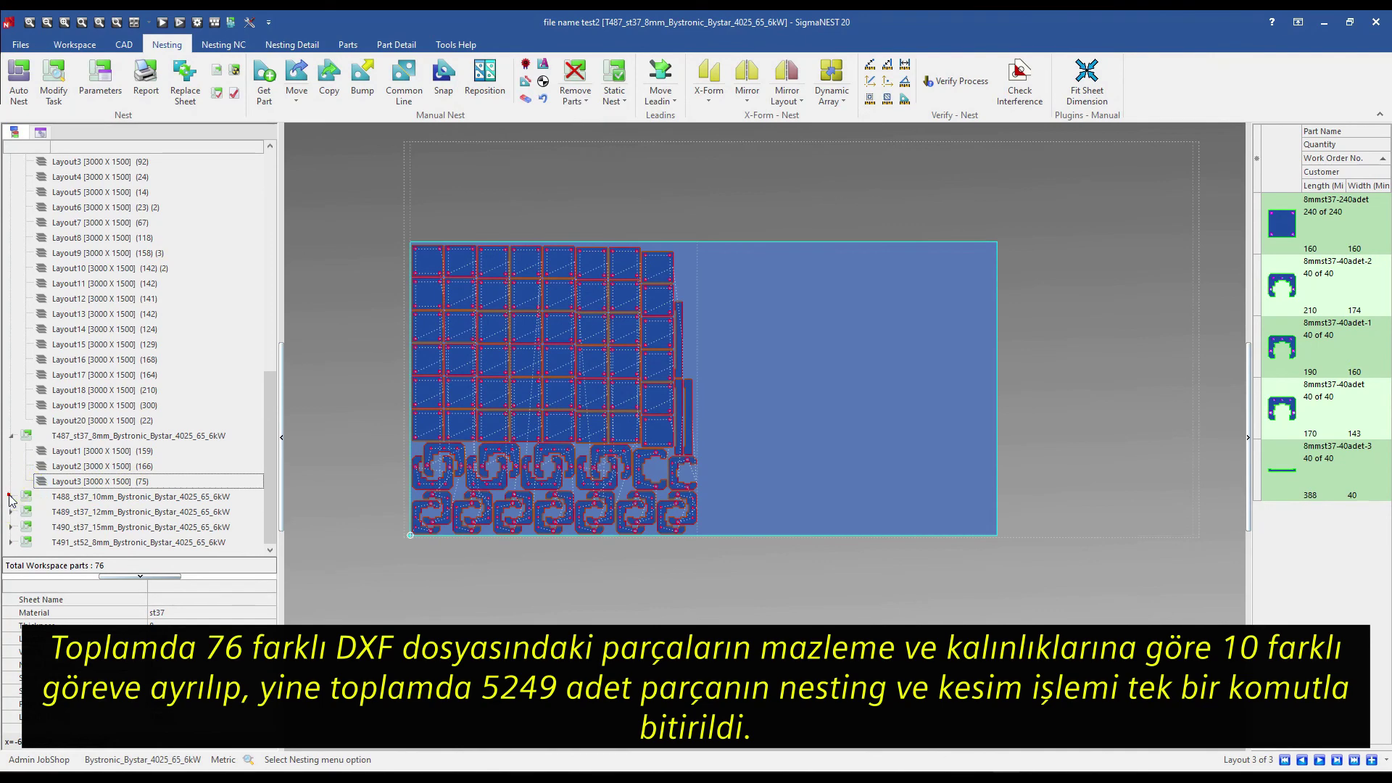
pyautogui.click(10, 496)
pyautogui.click(125, 499)
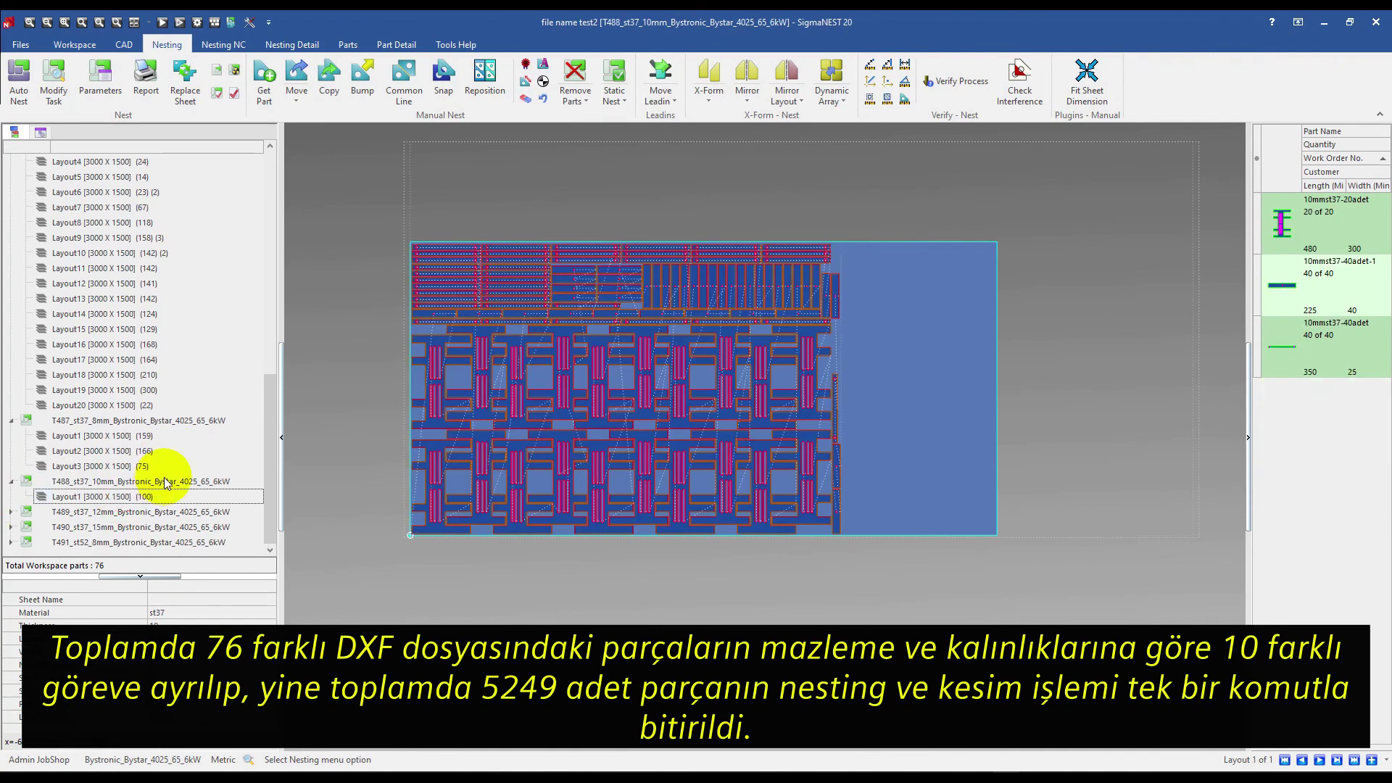
pyautogui.click(10, 512)
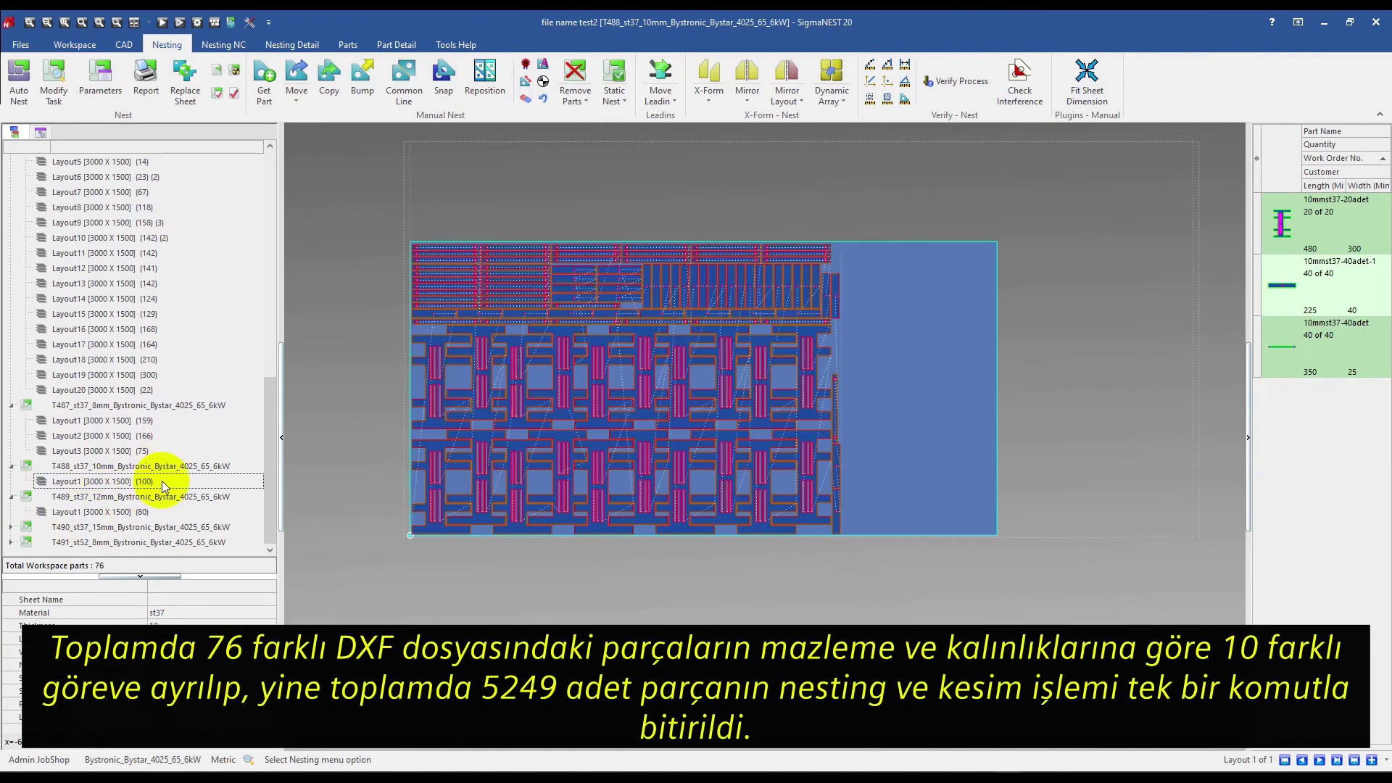
pyautogui.click(125, 512)
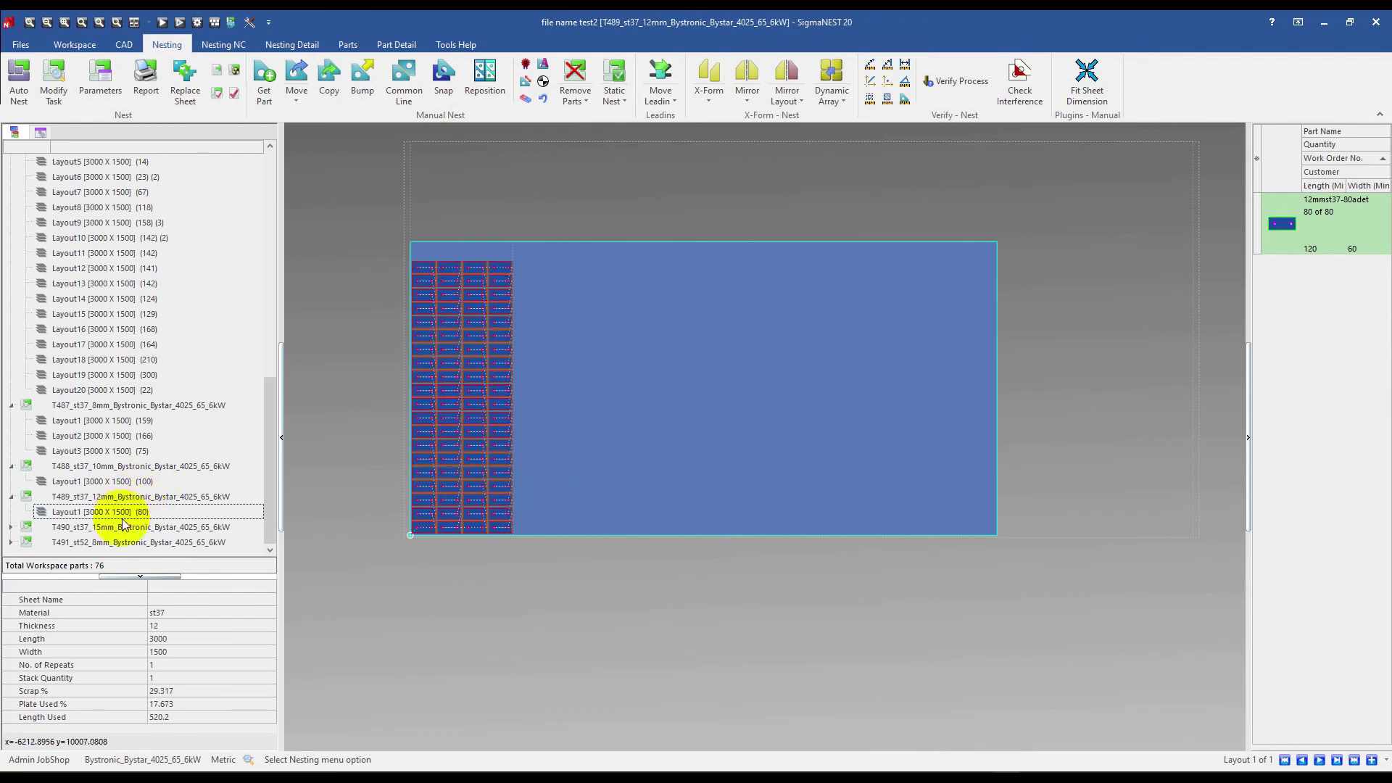
# Review the 15mm task's Layout1 and the st52 8mm task's Layouts 1–2
pyautogui.click(119, 527)
pyautogui.click(11, 528)
pyautogui.click(124, 529)
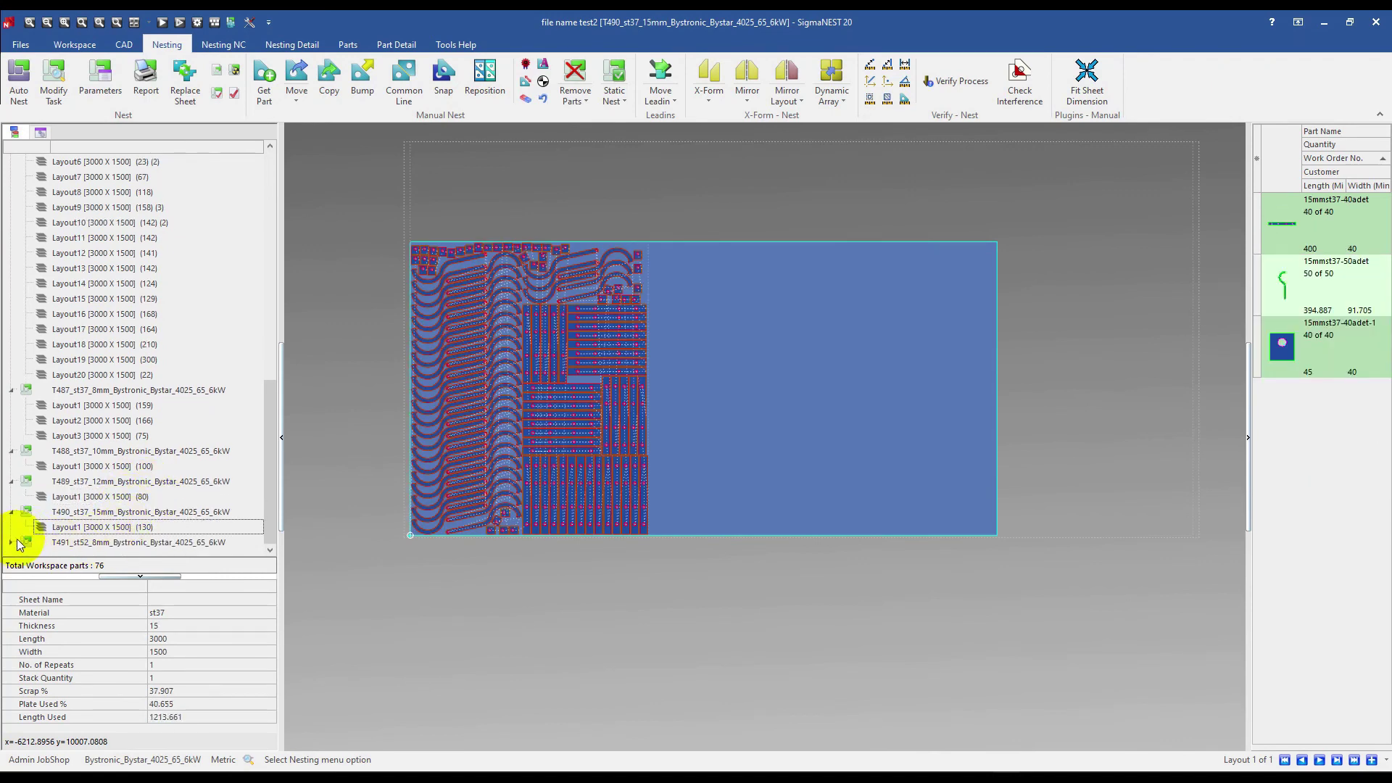
pyautogui.click(11, 542)
pyautogui.click(149, 529)
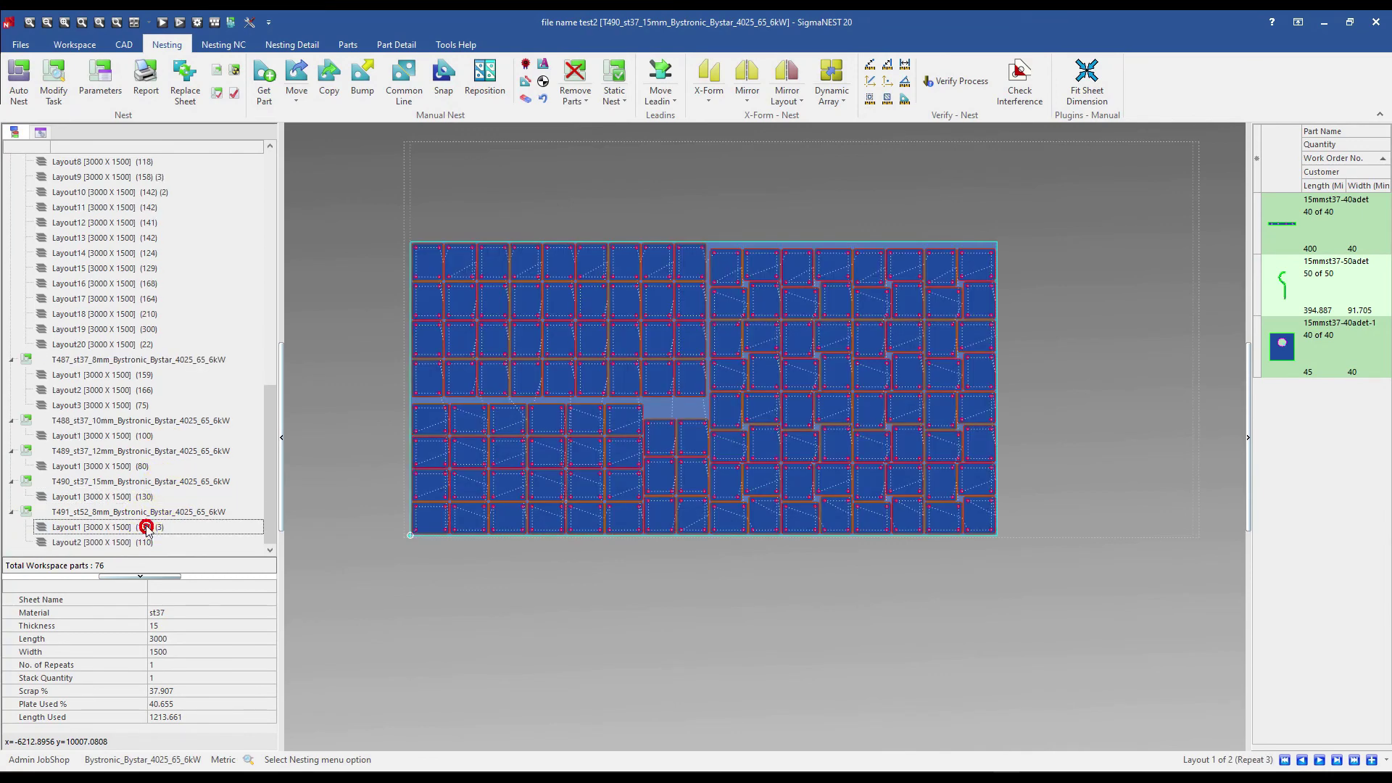
pyautogui.click(133, 544)
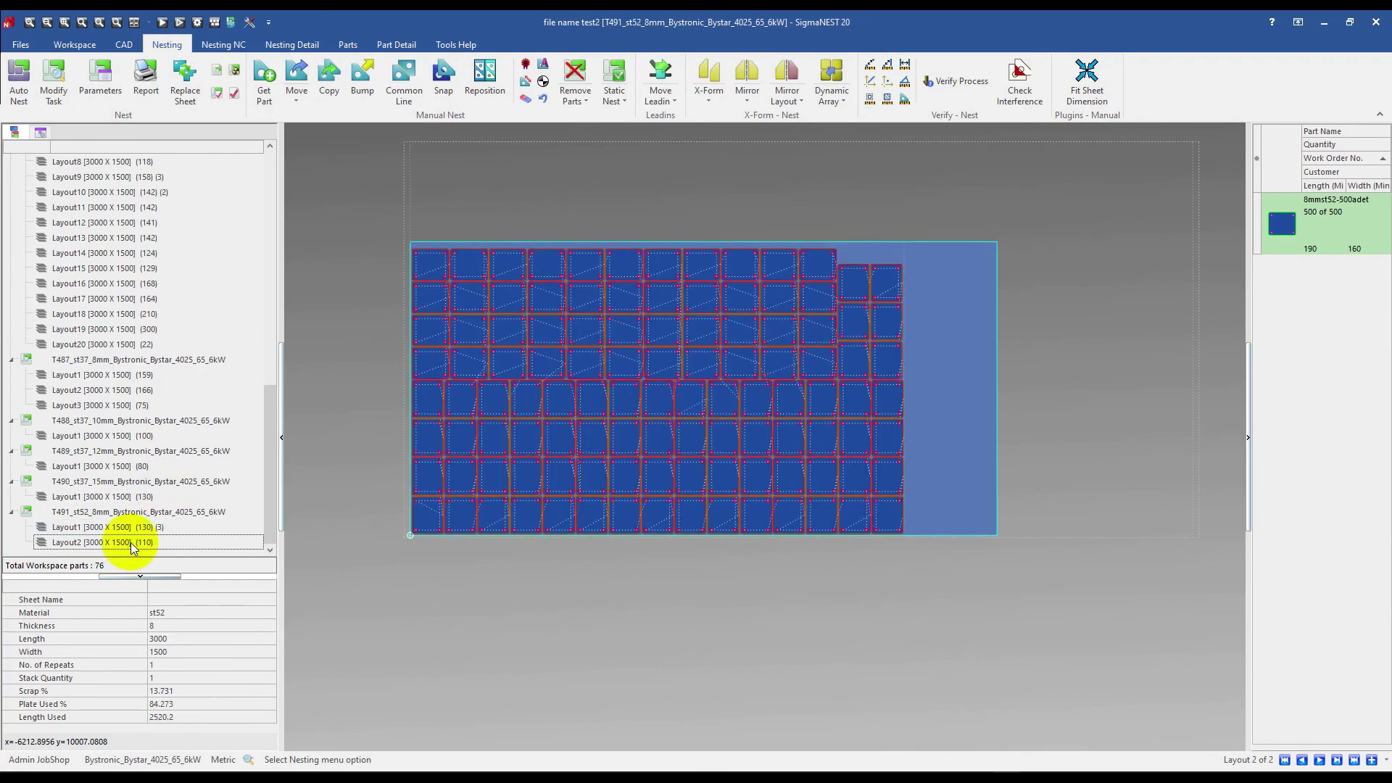
# Return to the 1.5mm task's Layout3 and open the T483 task report
pyautogui.scroll(8, 156, 363)
pyautogui.click(186, 405)
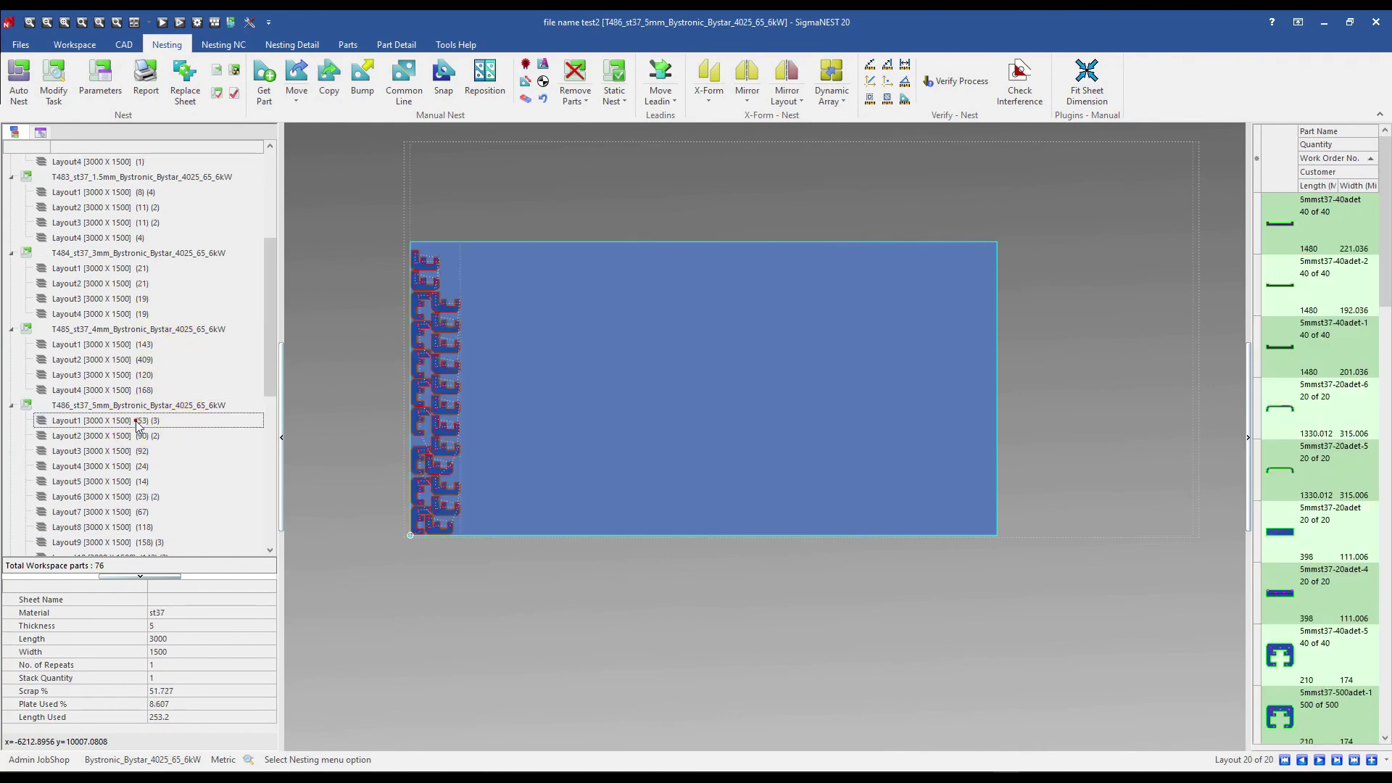
pyautogui.click(157, 293)
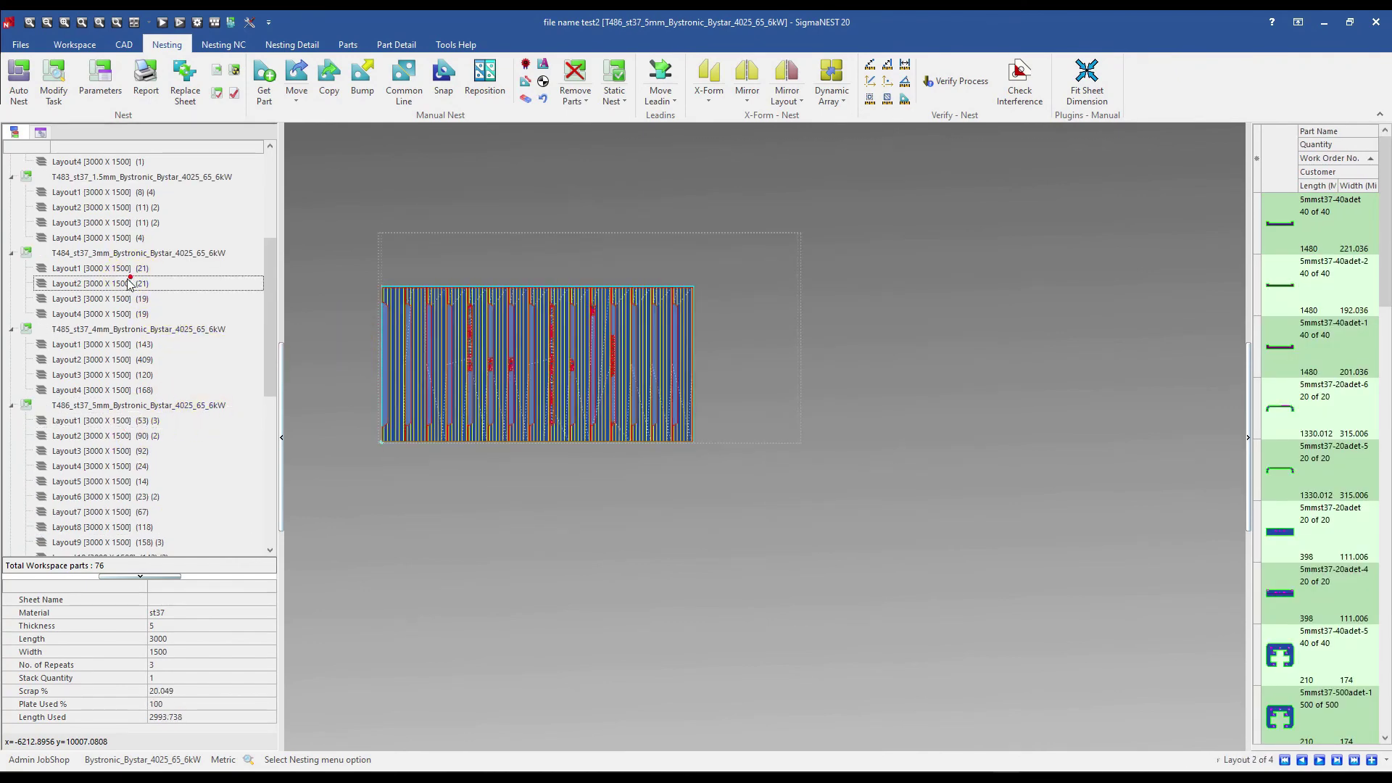
pyautogui.click(135, 208)
pyautogui.click(129, 224)
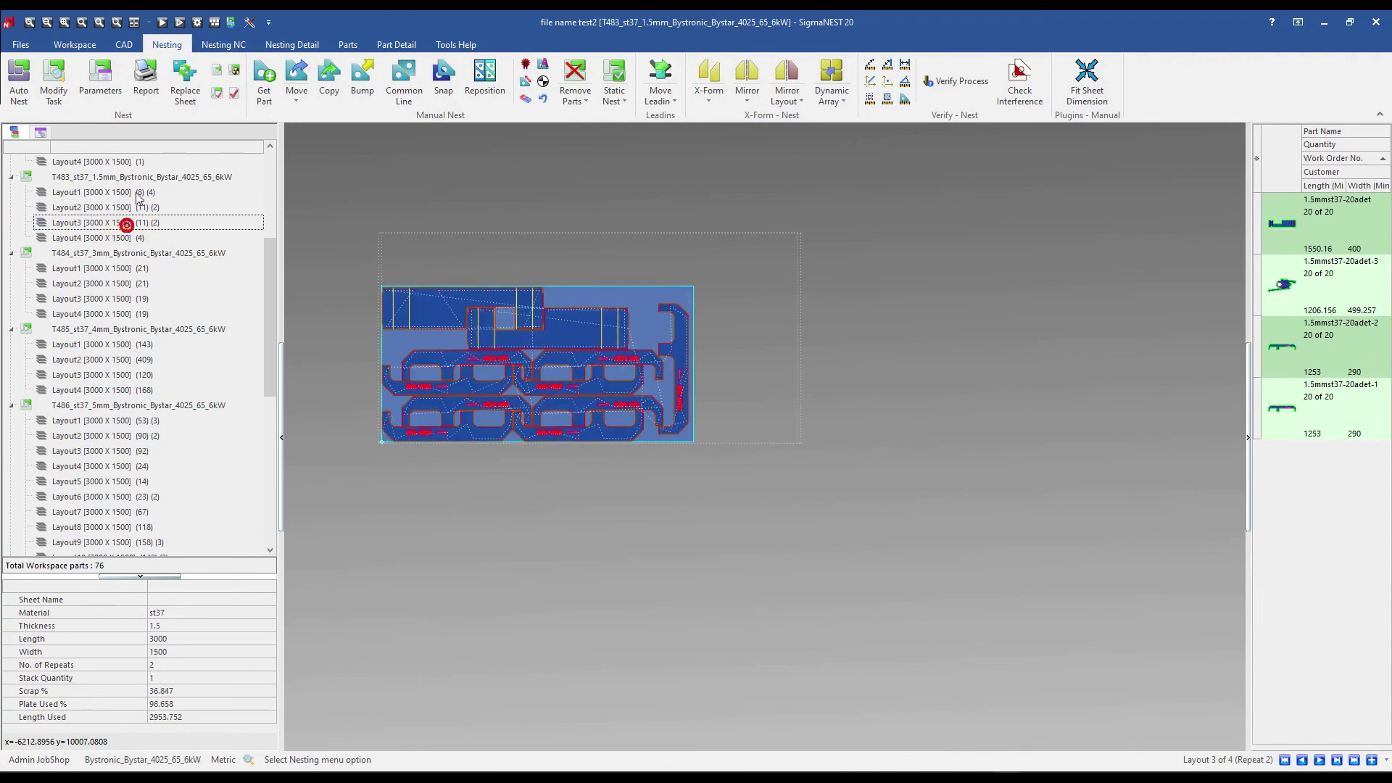
pyautogui.click(145, 177)
pyautogui.click(146, 80)
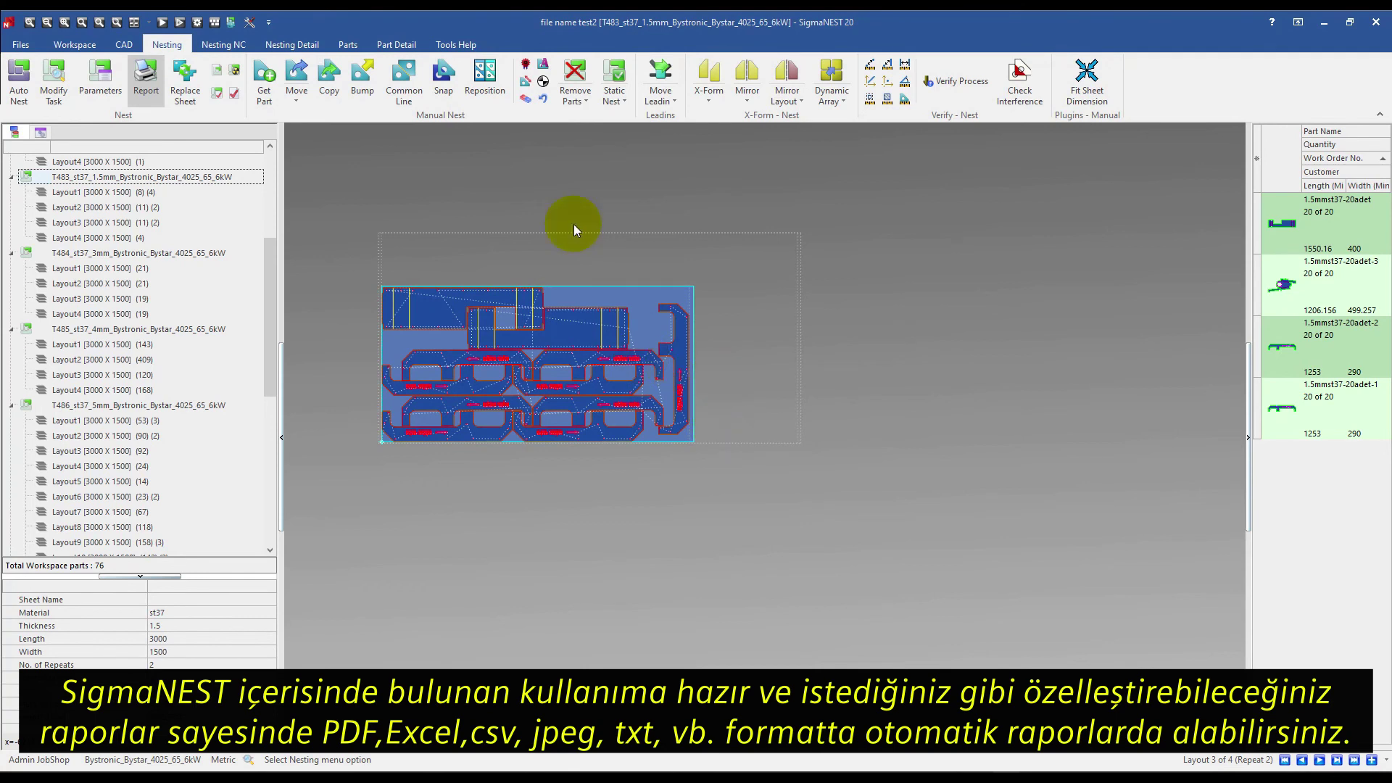
pyautogui.click(158, 81)
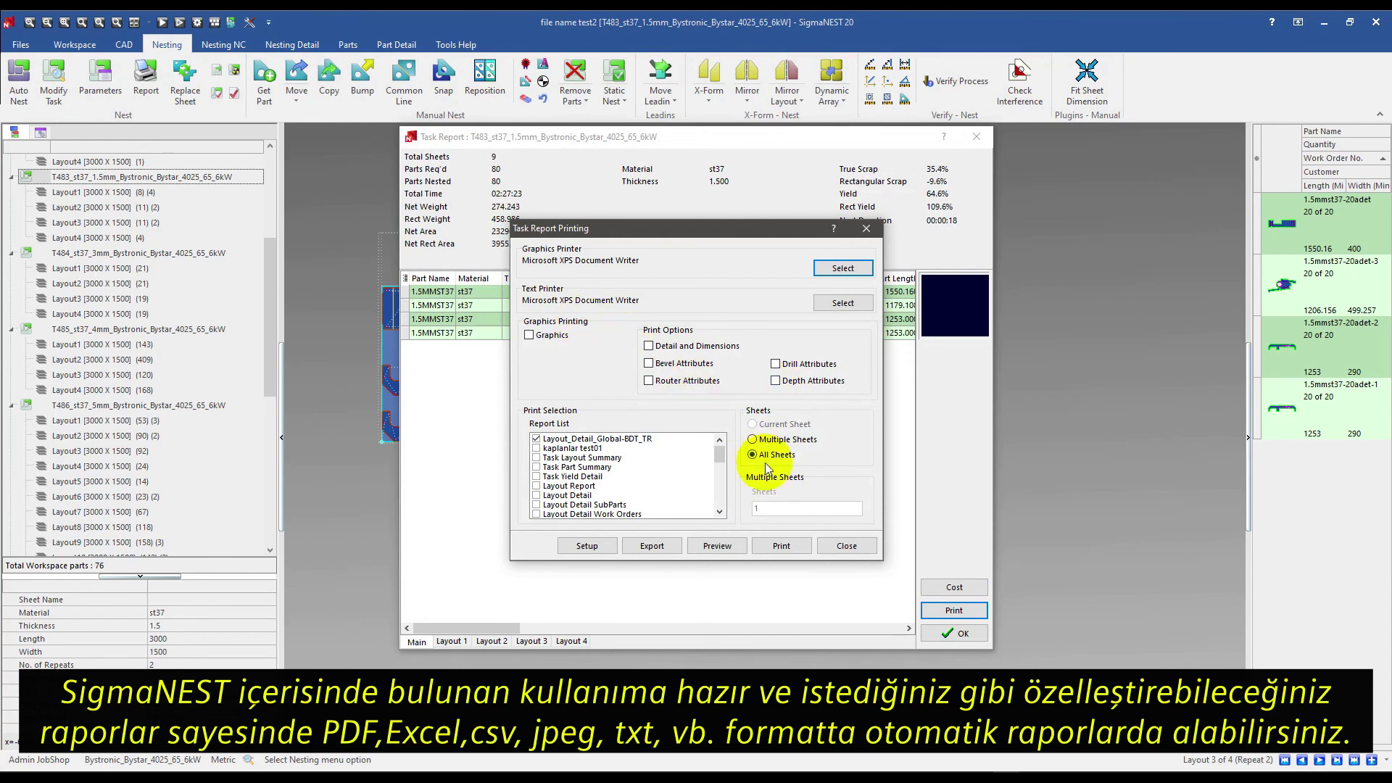
# Preview the Layout_Detail_Global-BDT_TR report for all sheets of T483
pyautogui.click(717, 546)
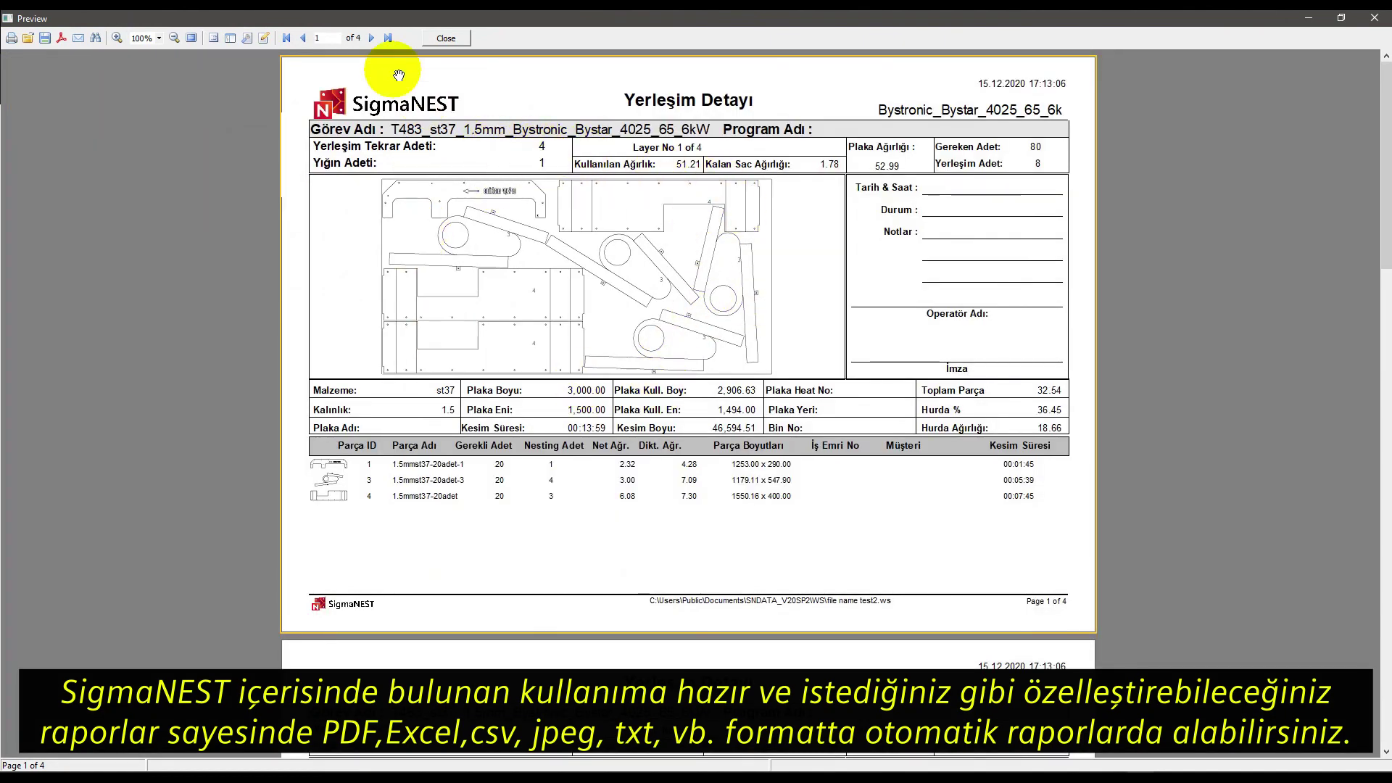
# Page through report pages 2–4, then close the preview
pyautogui.click(372, 39)
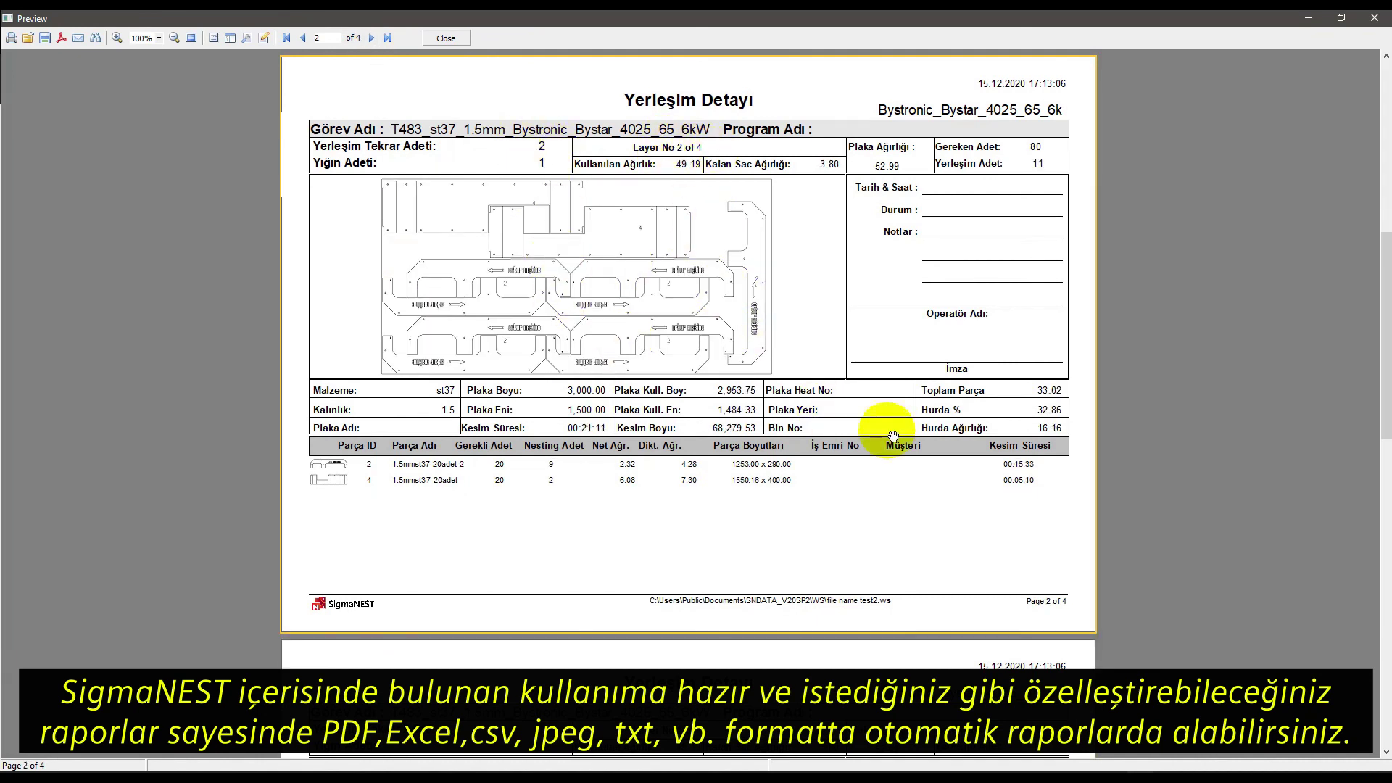
pyautogui.click(372, 37)
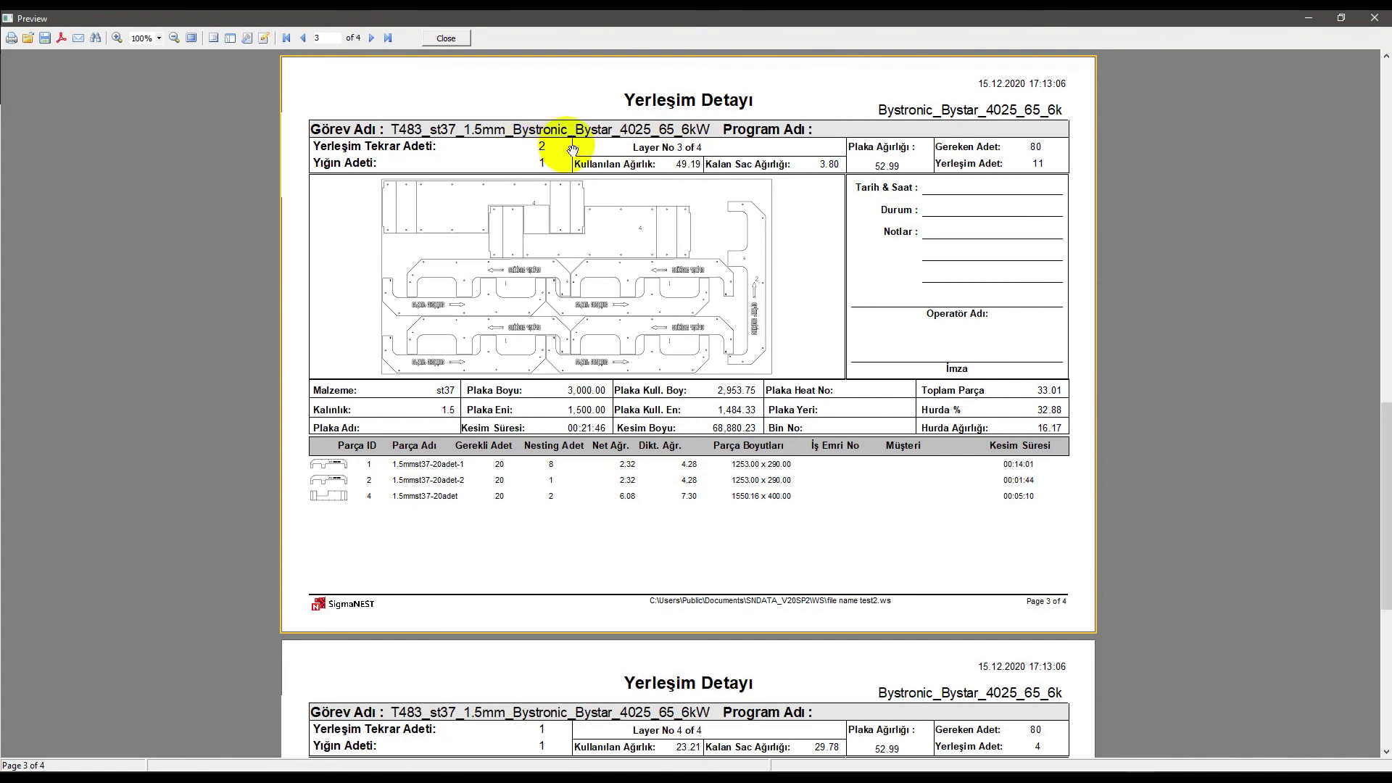
pyautogui.click(370, 38)
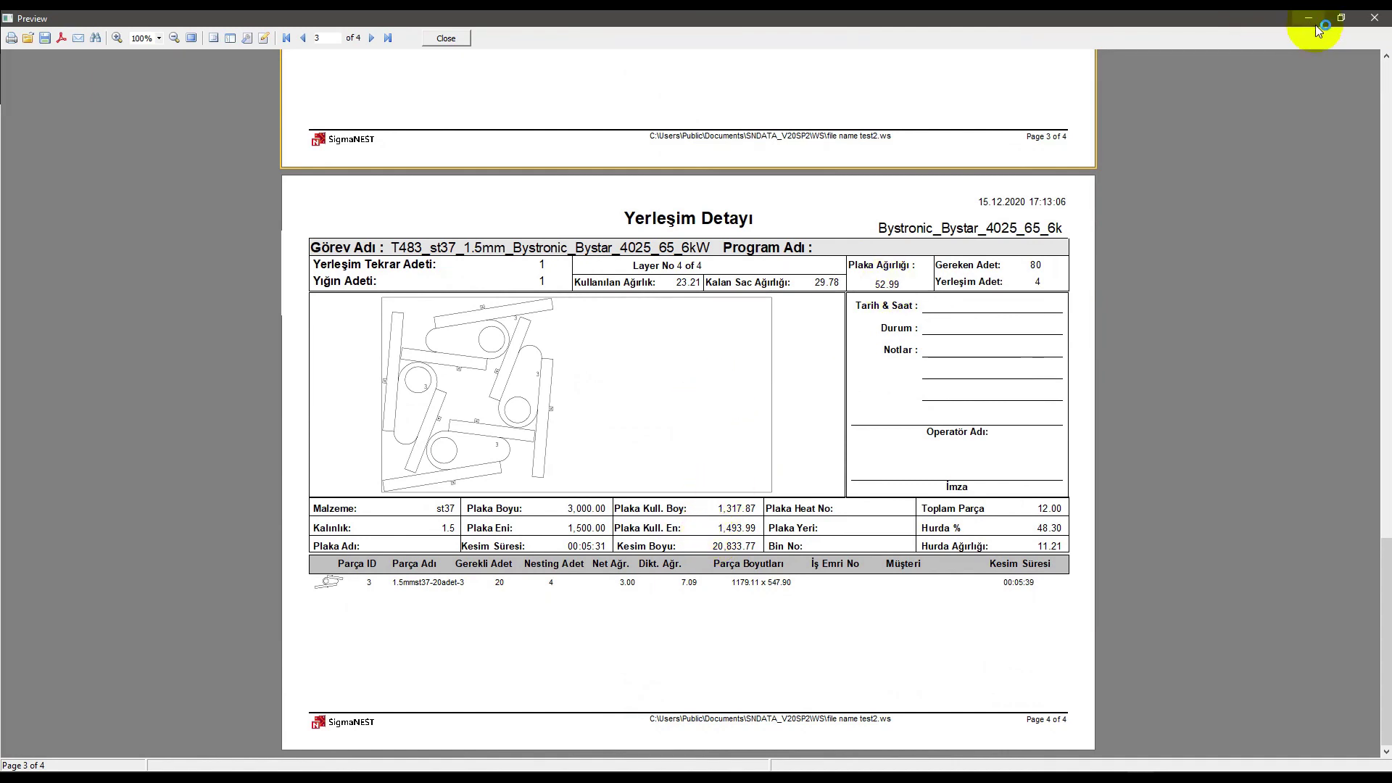
pyautogui.click(460, 36)
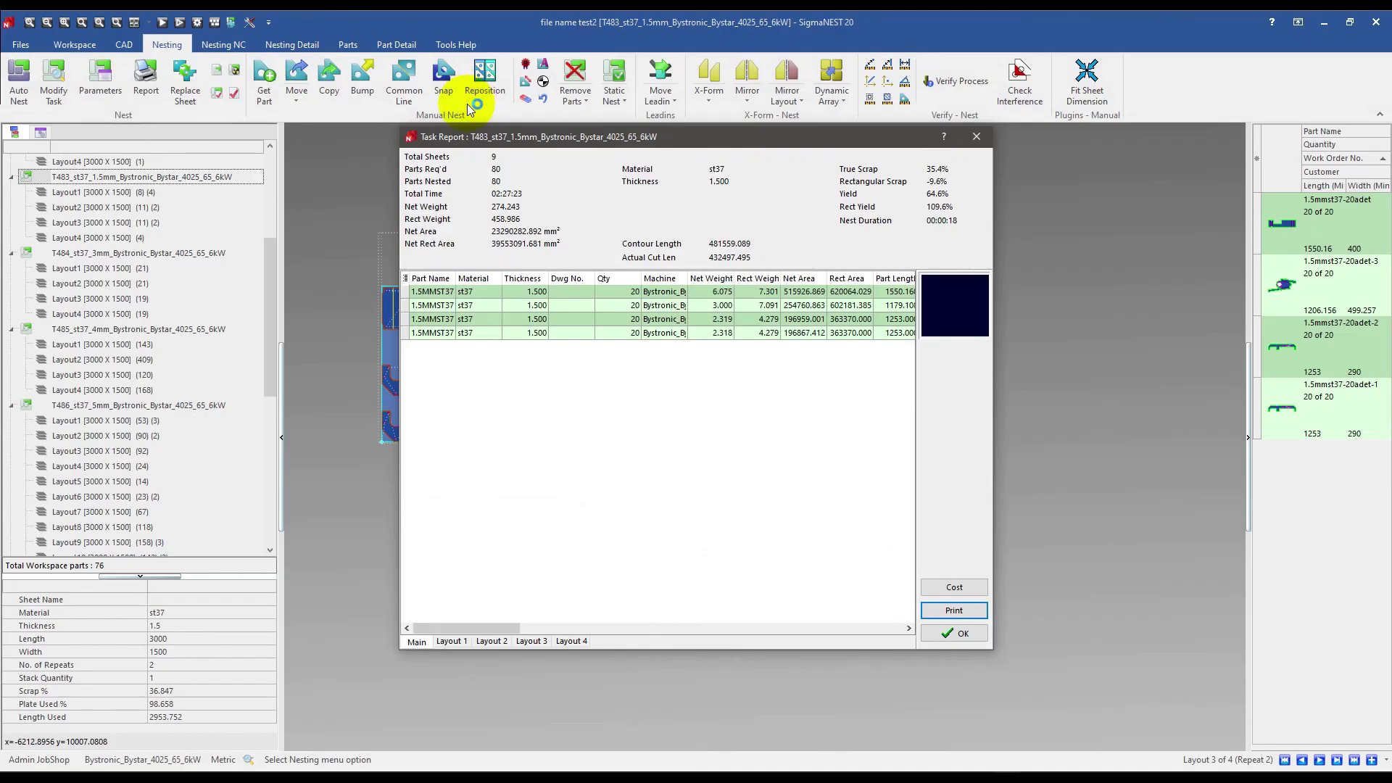
# Dismiss the T483 task report dialog with Esc
pyautogui.press('Escape')
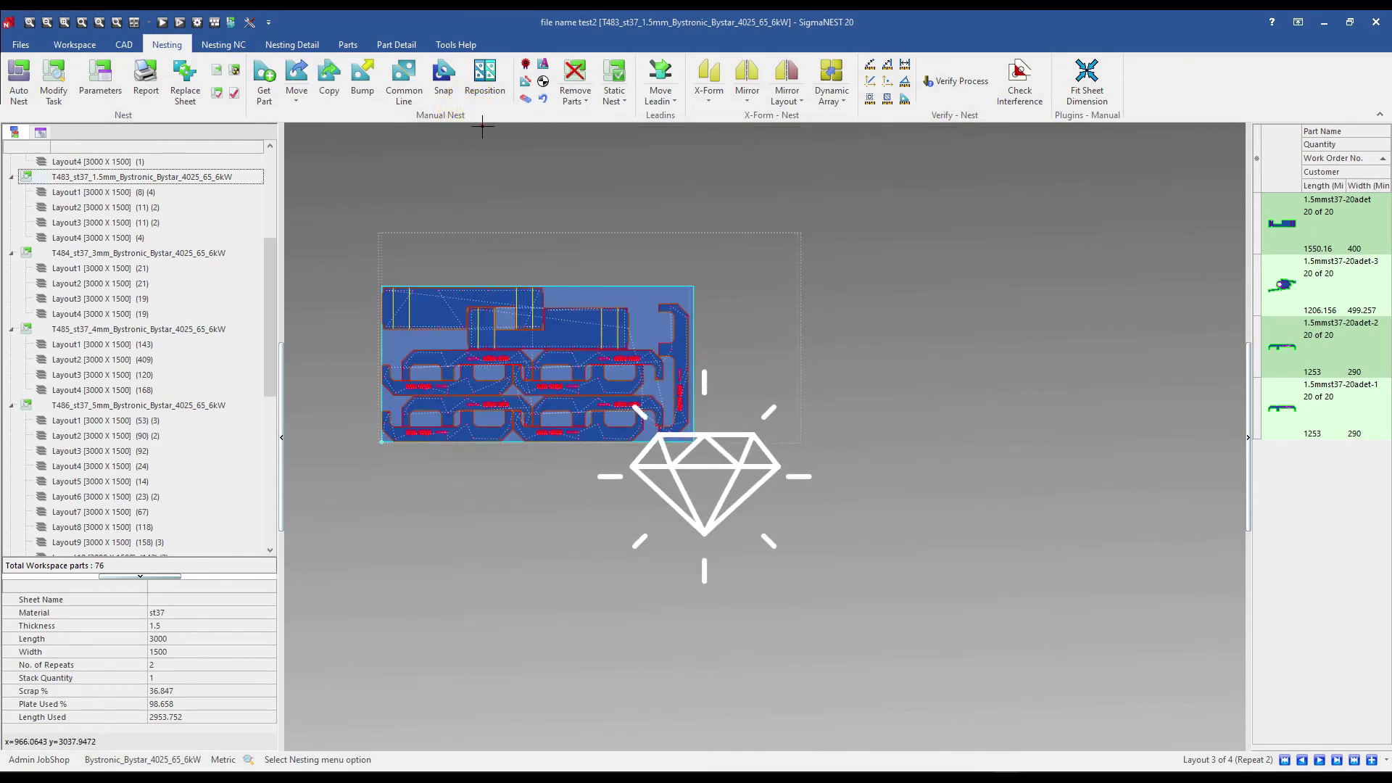